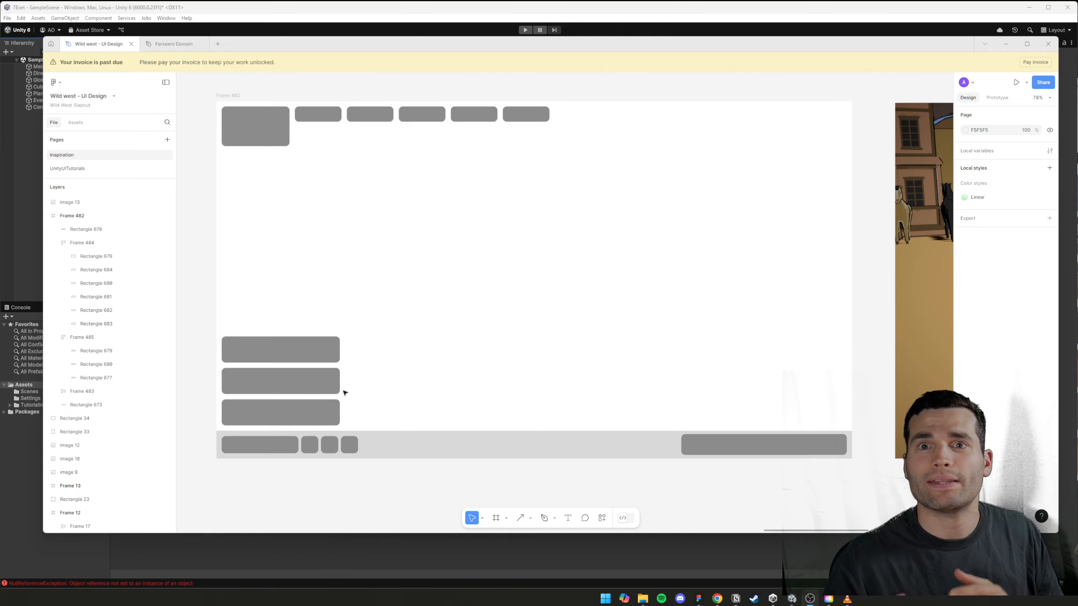
- Export the last small rectangle of the top row, Rectangle 683, as a 1x PNG into the TutorialAssets folder
{"action": "left_click", "coordinate": [368, 114]}
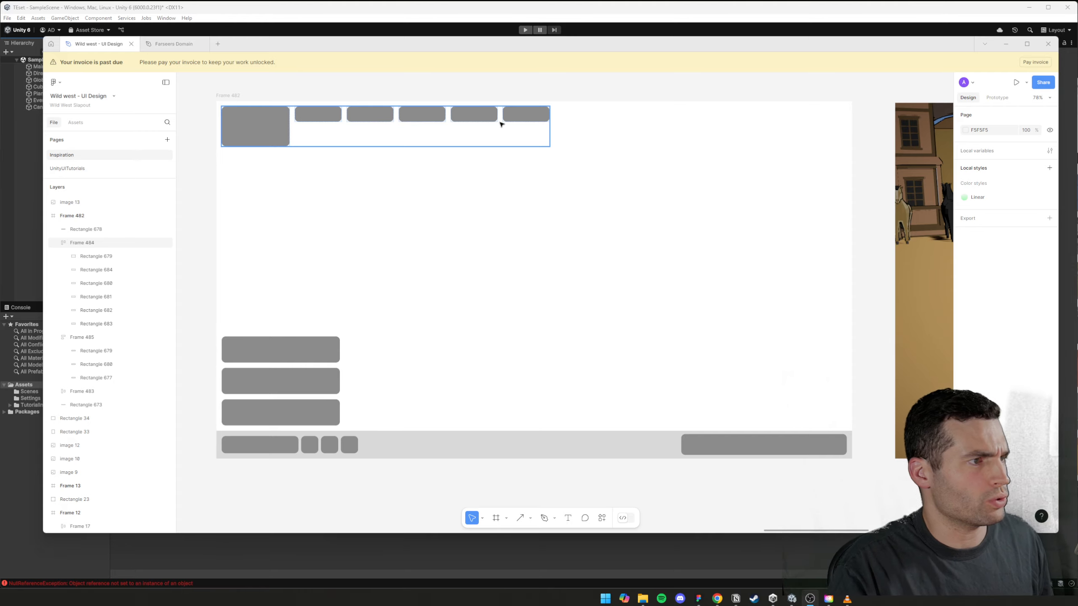
{"action": "left_click", "coordinate": [529, 119]}
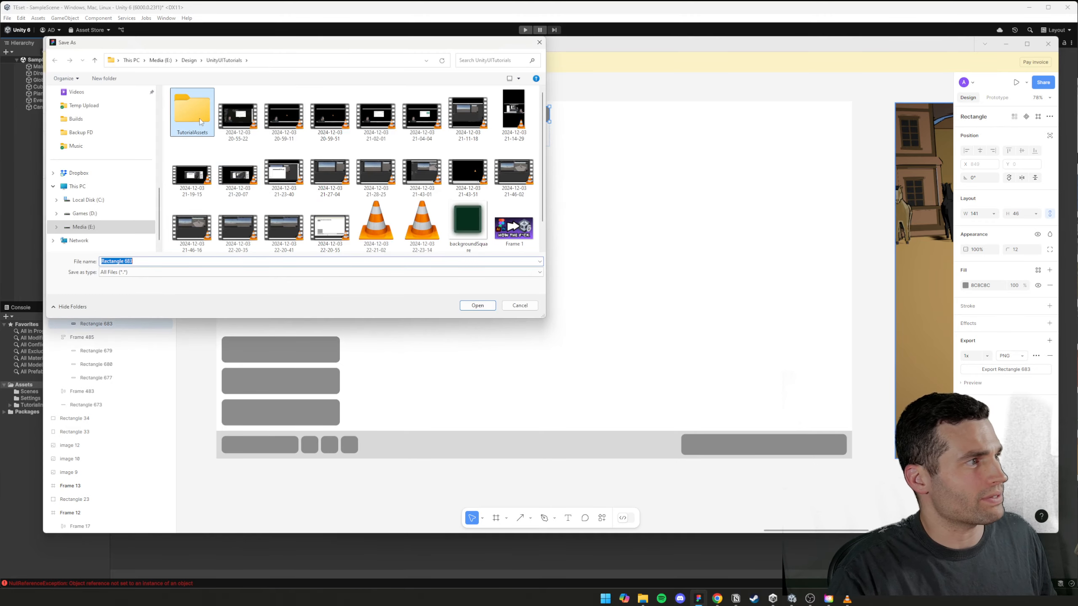
{"action": "double_click", "coordinate": [192, 112]}
{"action": "left_click", "coordinate": [482, 307]}
- Switch to Unity and import the Rectangle 683 PNG from the TutorialAssets folder into the project's Assets
{"action": "left_click", "coordinate": [459, 12]}
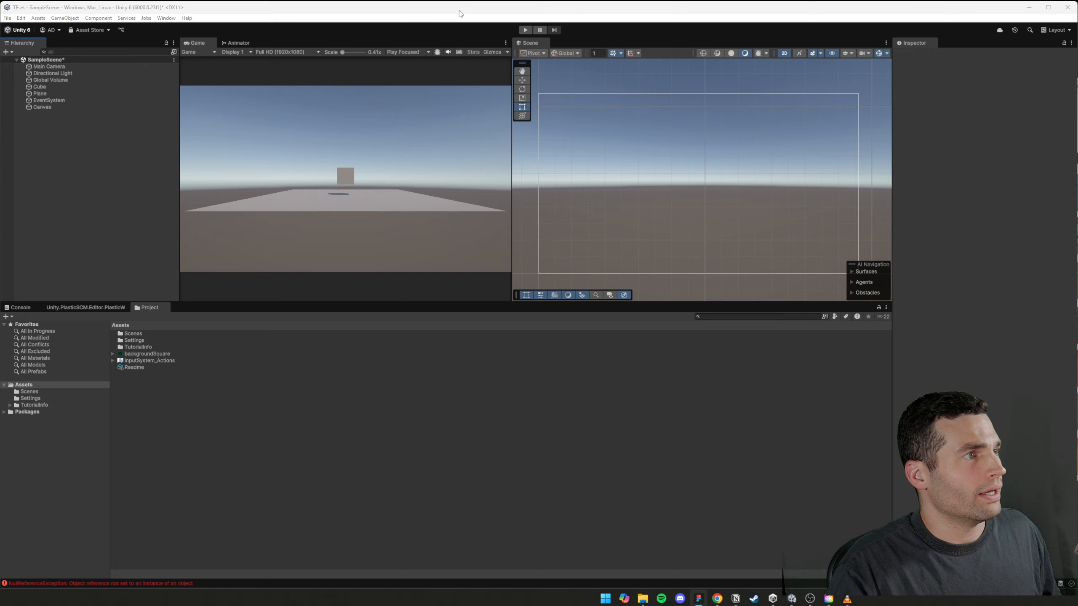
{"action": "left_click", "coordinate": [647, 598]}
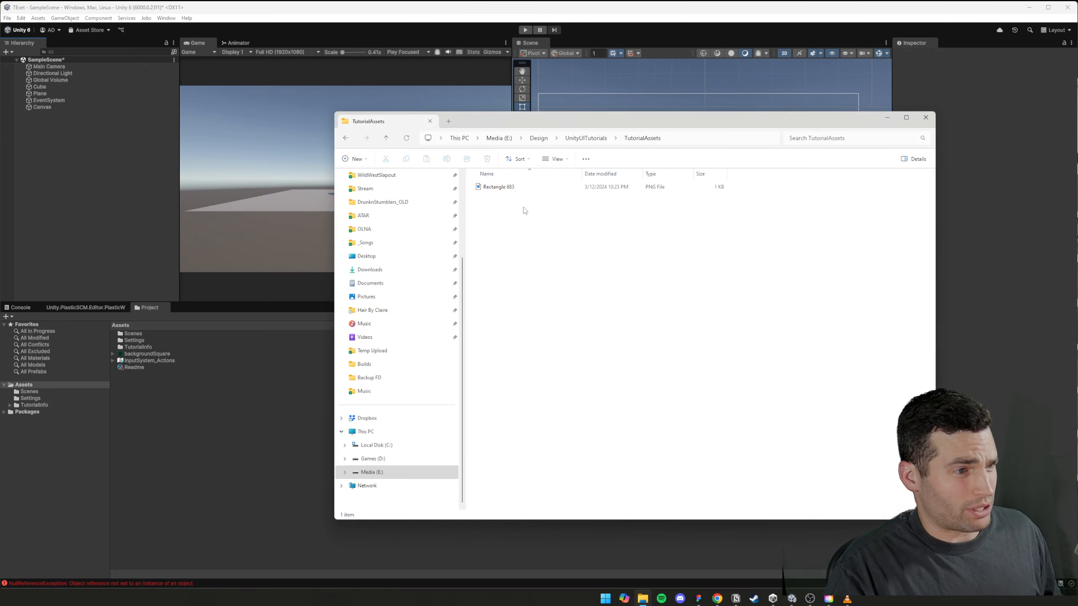
{"action": "left_click", "coordinate": [510, 188]}
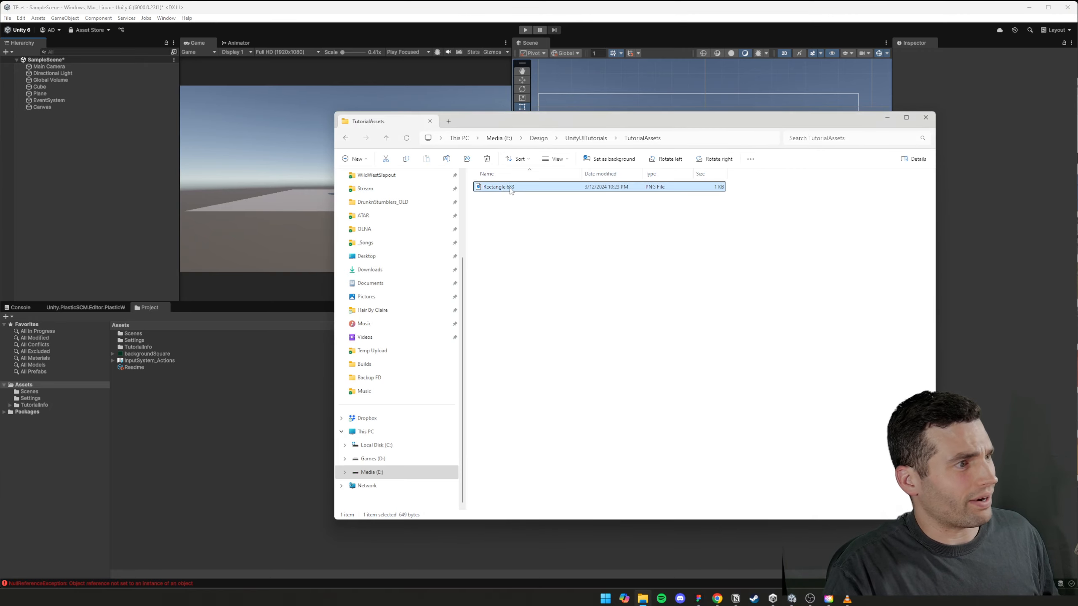
{"action": "left_click_drag", "start_coordinate": [510, 190], "coordinate": [182, 400]}
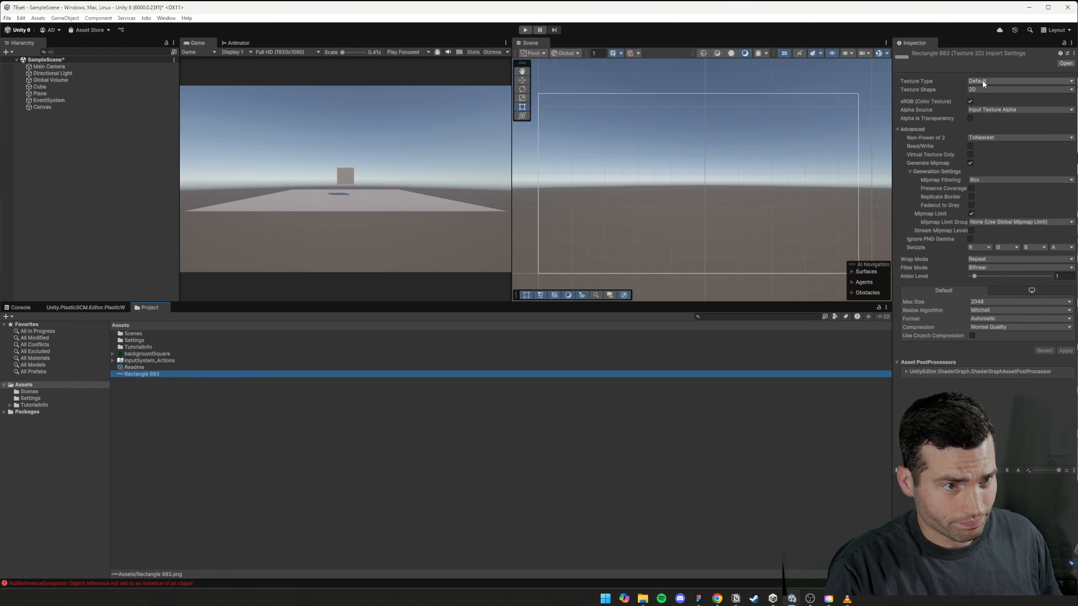
- Set Rectangle 683's texture type to Sprite (2D and UI) with sprite mode Single, and apply the import settings
{"action": "left_click", "coordinate": [994, 81]}
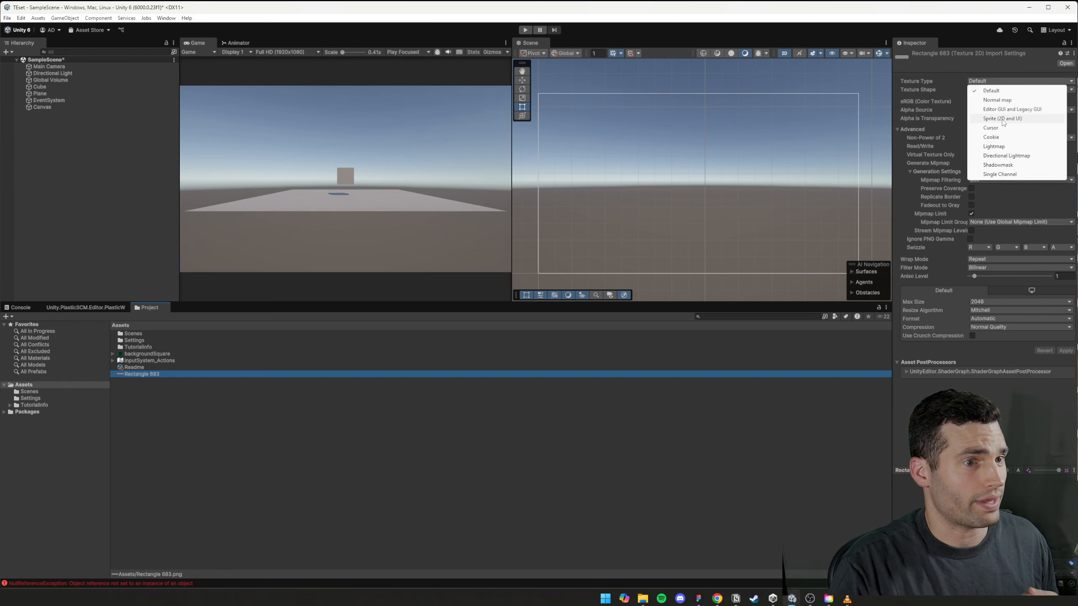
{"action": "left_click", "coordinate": [1002, 118]}
{"action": "left_click", "coordinate": [1000, 102]}
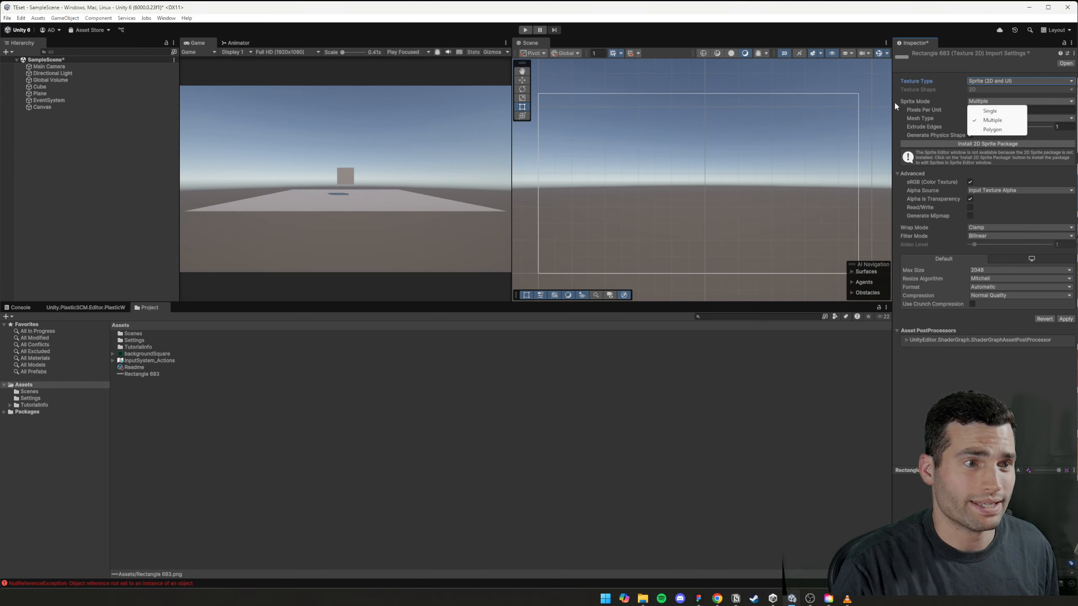
{"action": "left_click", "coordinate": [995, 111]}
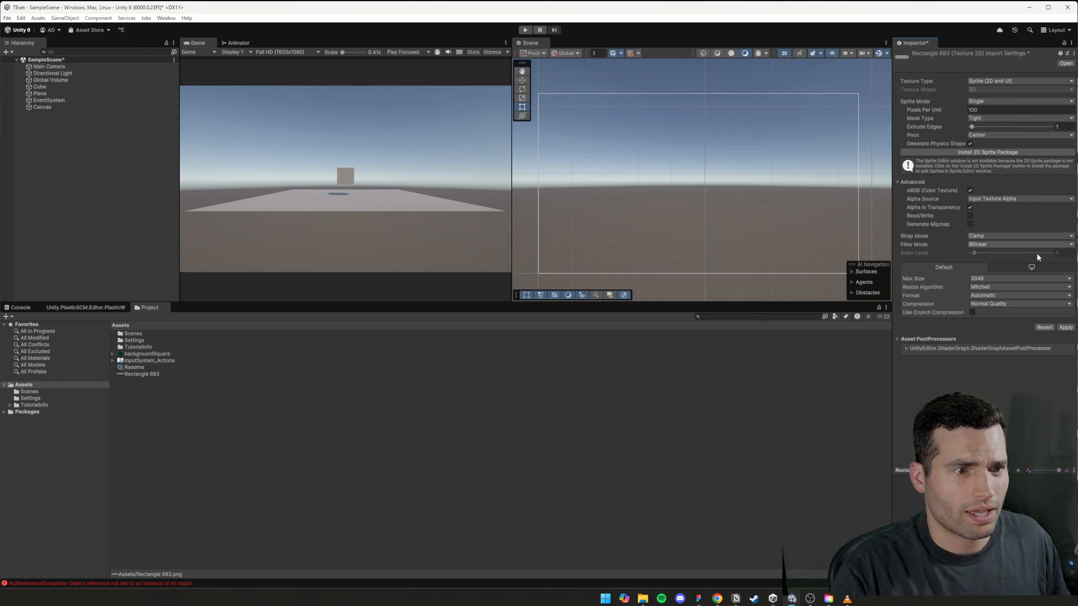
{"action": "left_click", "coordinate": [1066, 327]}
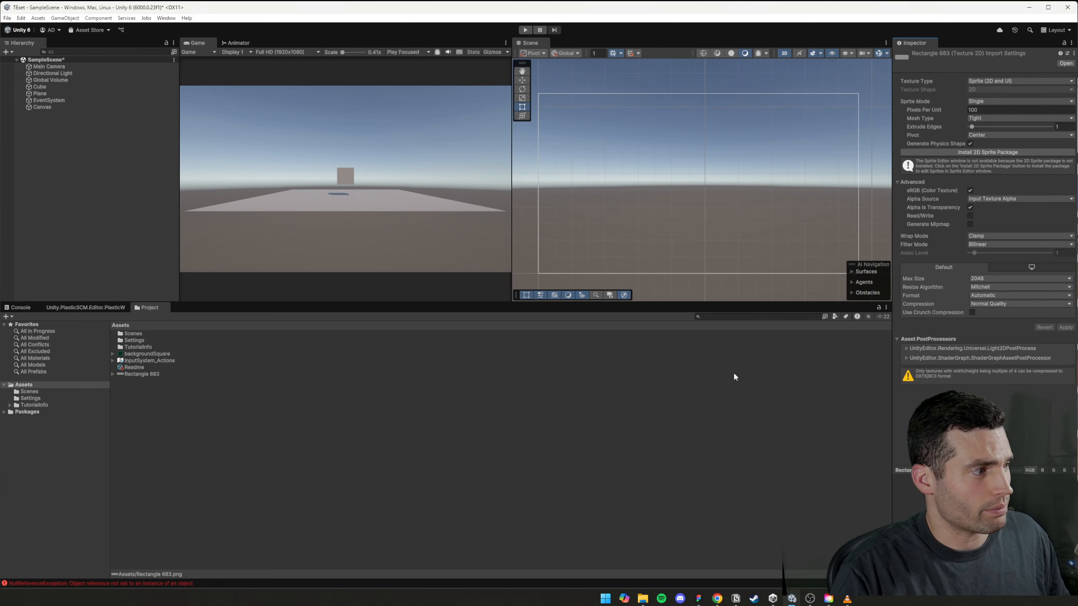
- Add a UI Image as a child of the Canvas and name it Box
{"action": "left_click", "coordinate": [42, 107]}
{"action": "right_click", "coordinate": [45, 107]}
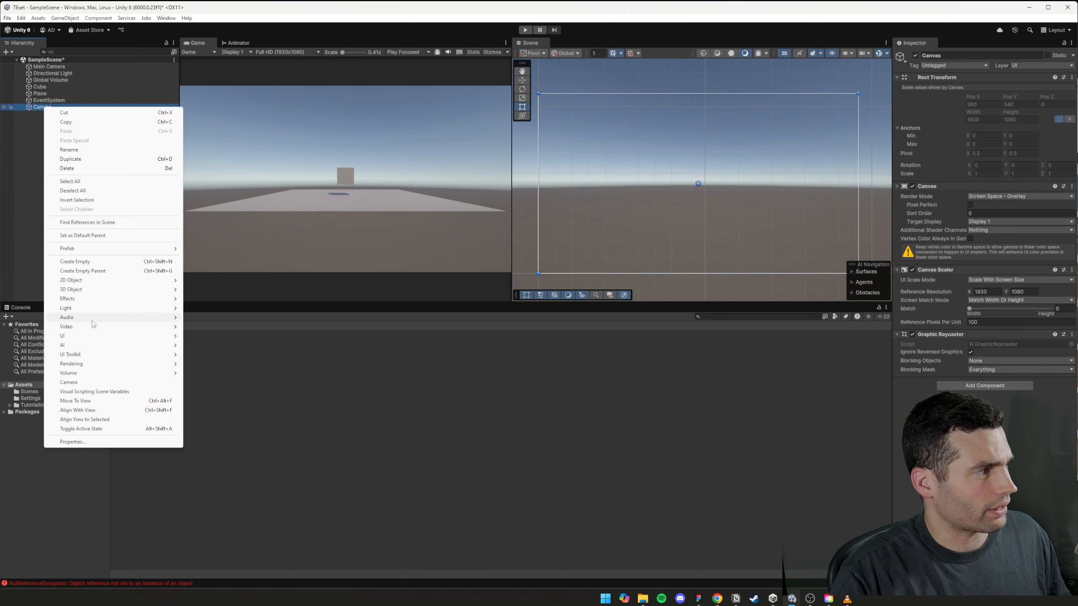
{"action": "mouse_move", "coordinate": [87, 342]}
{"action": "left_click", "coordinate": [240, 352]}
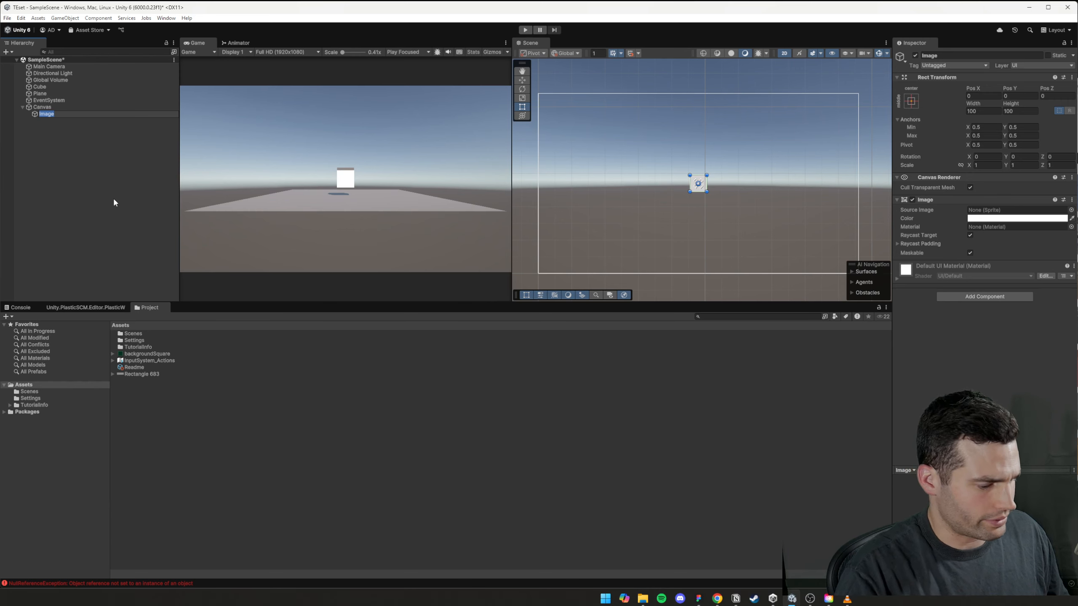
{"action": "type", "text": "Box"}
{"action": "key", "text": "Return"}
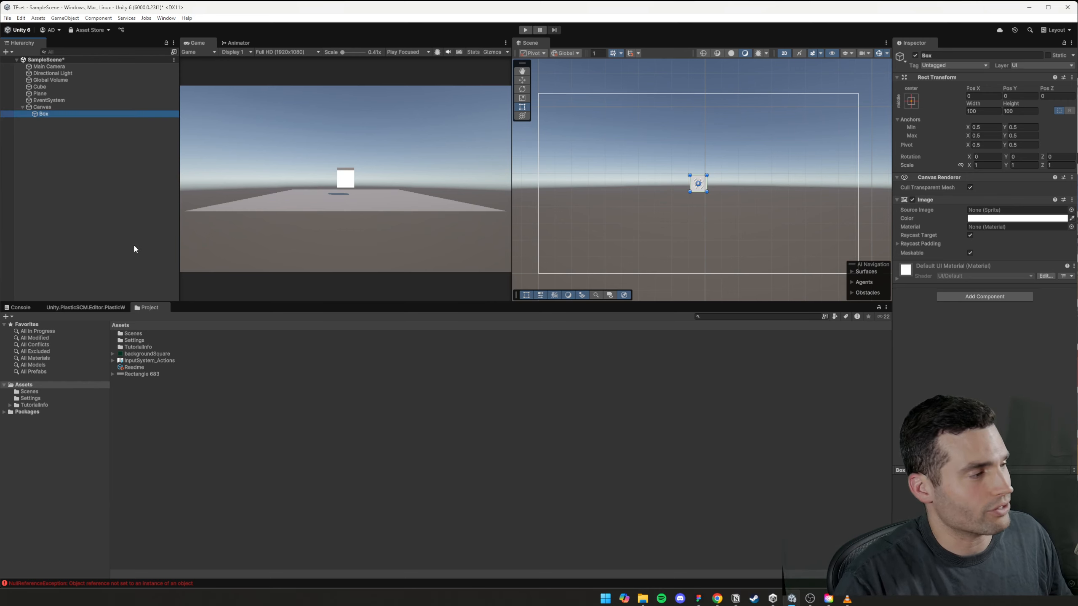
- Move Box to about X -132, Y 124, and give it the Rectangle 683 sprite at its native size
{"action": "left_click_drag", "start_coordinate": [686, 183], "coordinate": [665, 162]}
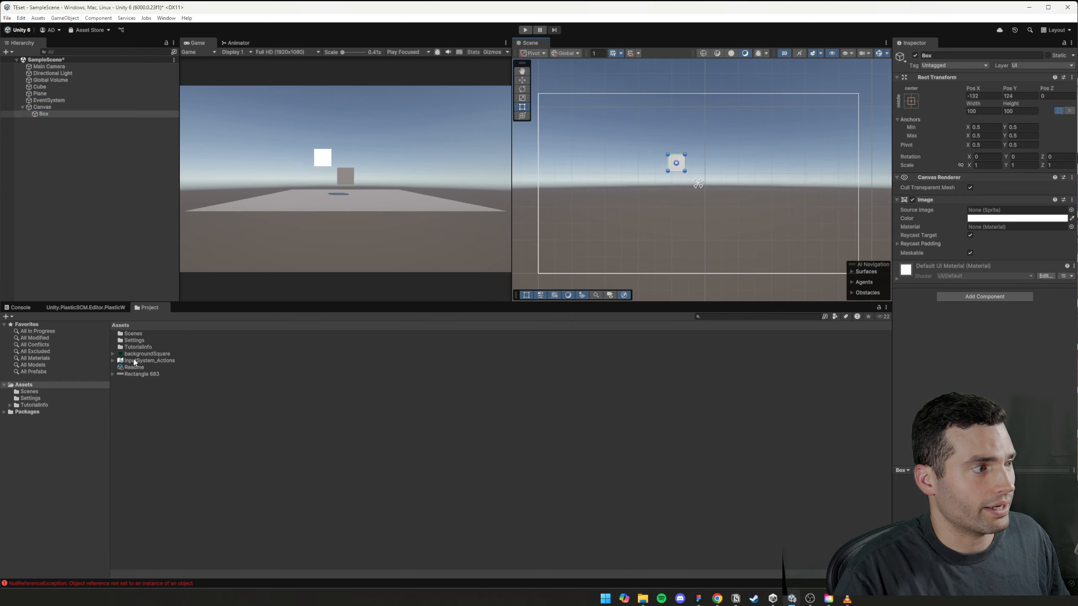
{"action": "left_click_drag", "start_coordinate": [144, 376], "coordinate": [1014, 210]}
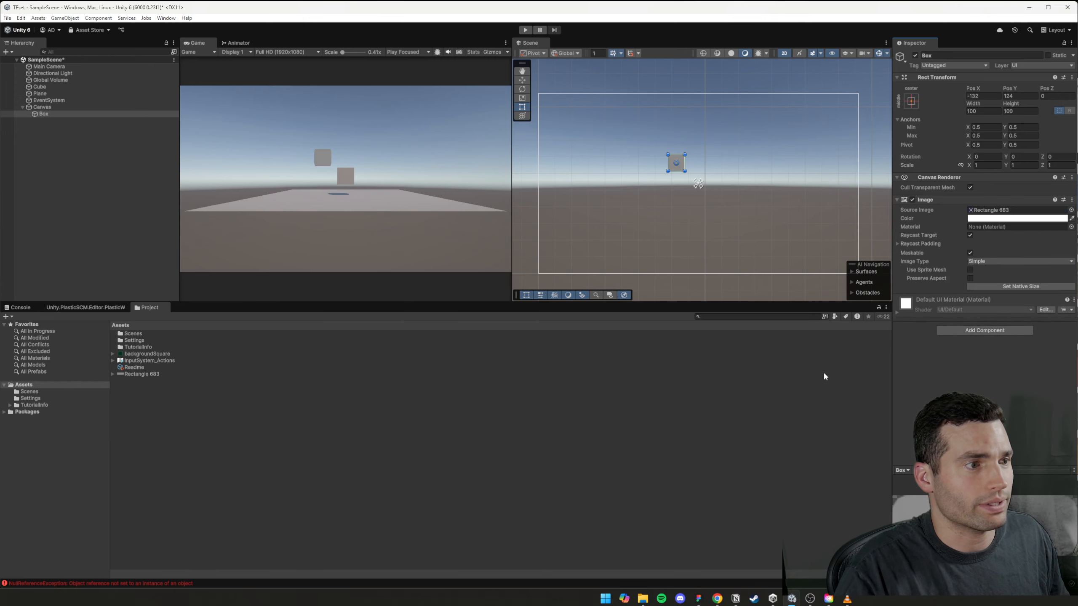
{"action": "left_click", "coordinate": [1018, 287]}
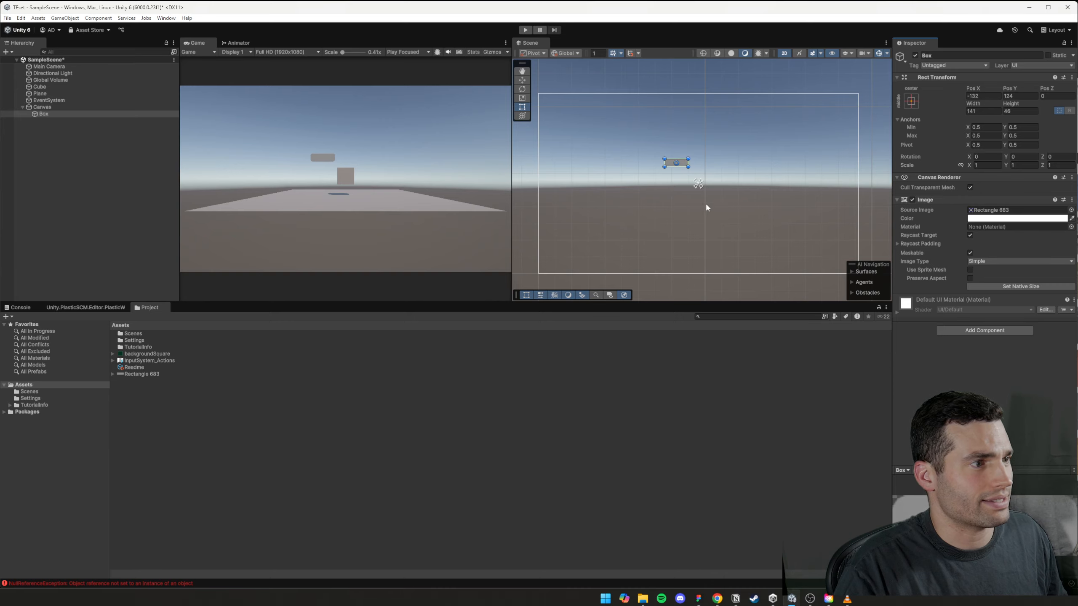
- Examine in Figma how the top row's rectangles are grouped in a frame, and return to Unity to compare with Box
{"action": "key", "text": "alt+Tab"}
{"action": "key", "text": "alt+Tab"}
{"action": "left_click", "coordinate": [699, 598]}
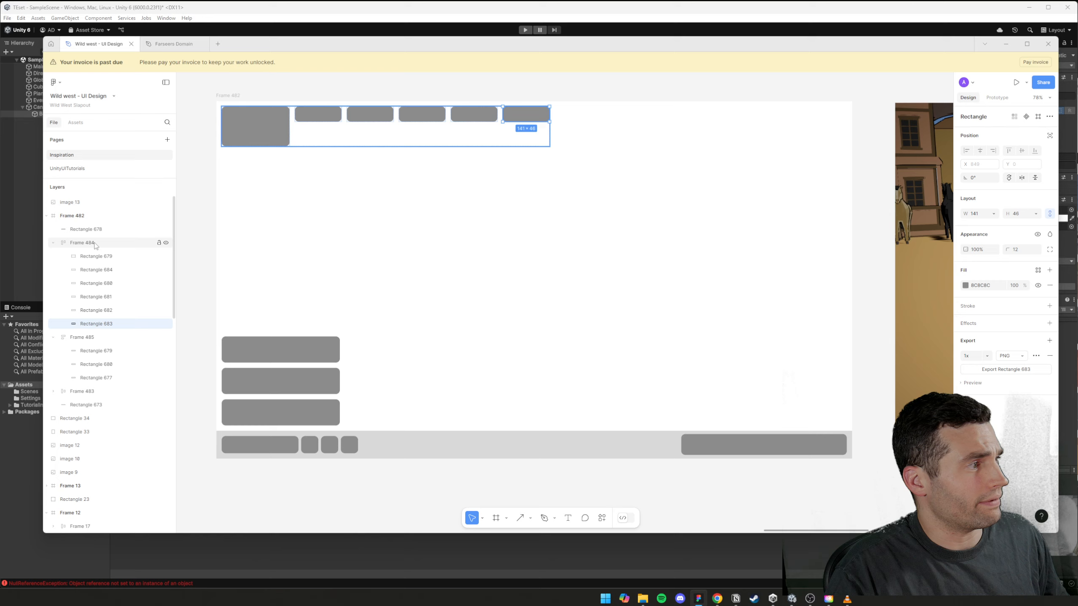
{"action": "left_click", "coordinate": [204, 9]}
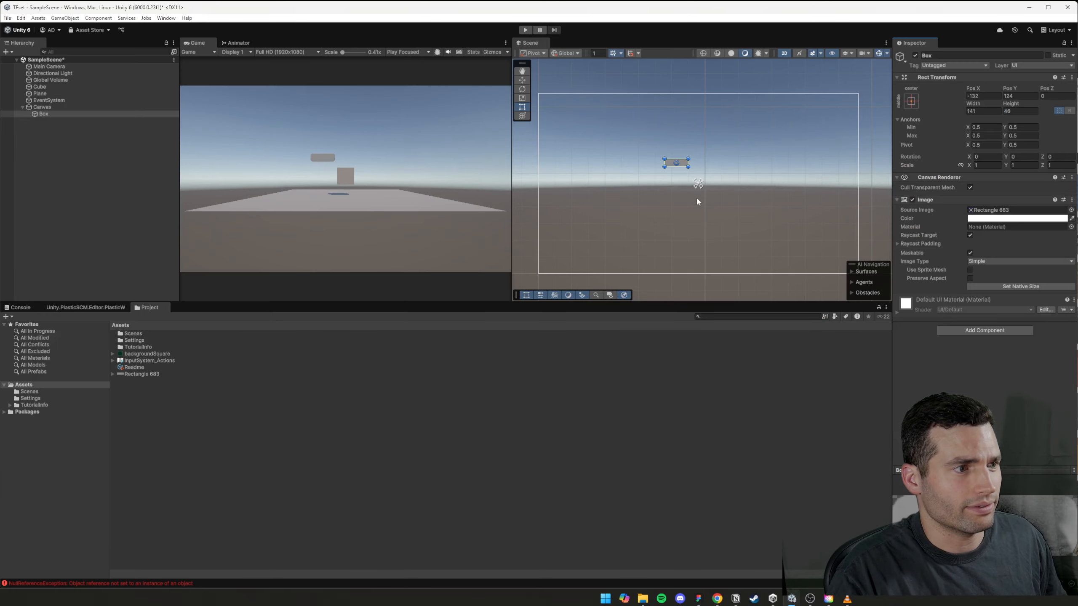
{"action": "left_click", "coordinate": [44, 113]}
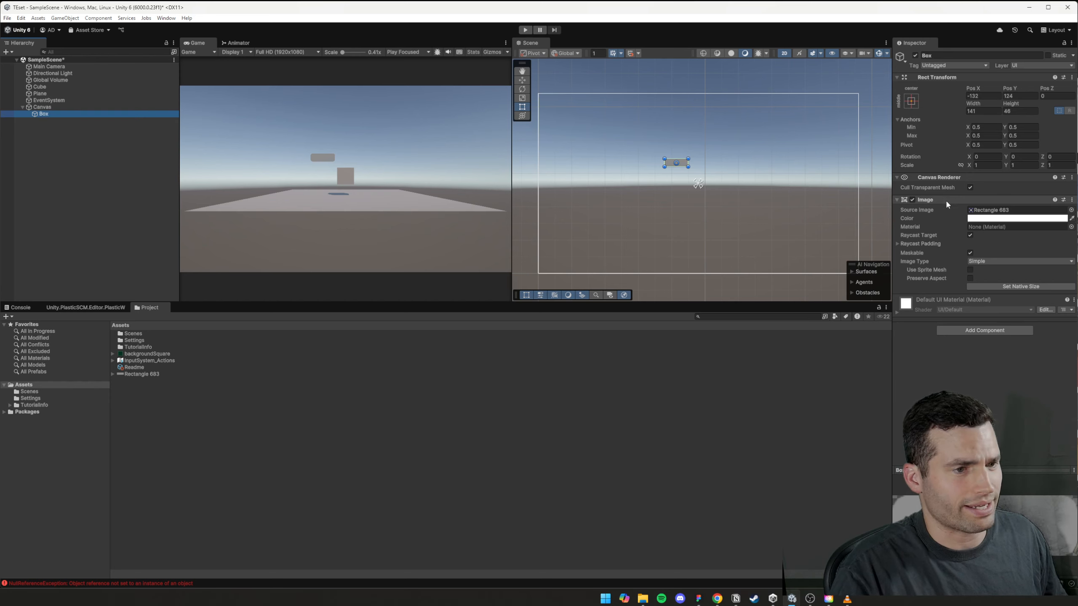
{"action": "left_click", "coordinate": [131, 149]}
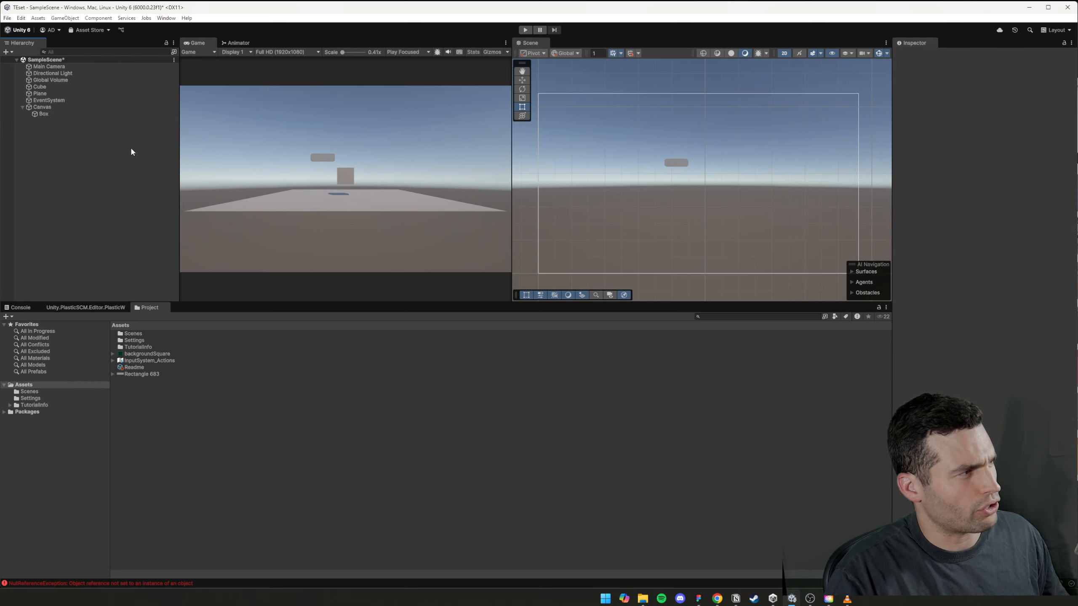
- Create an empty object named Boxgroup Top Left and nest it under the Canvas, above Box
{"action": "right_click", "coordinate": [62, 131]}
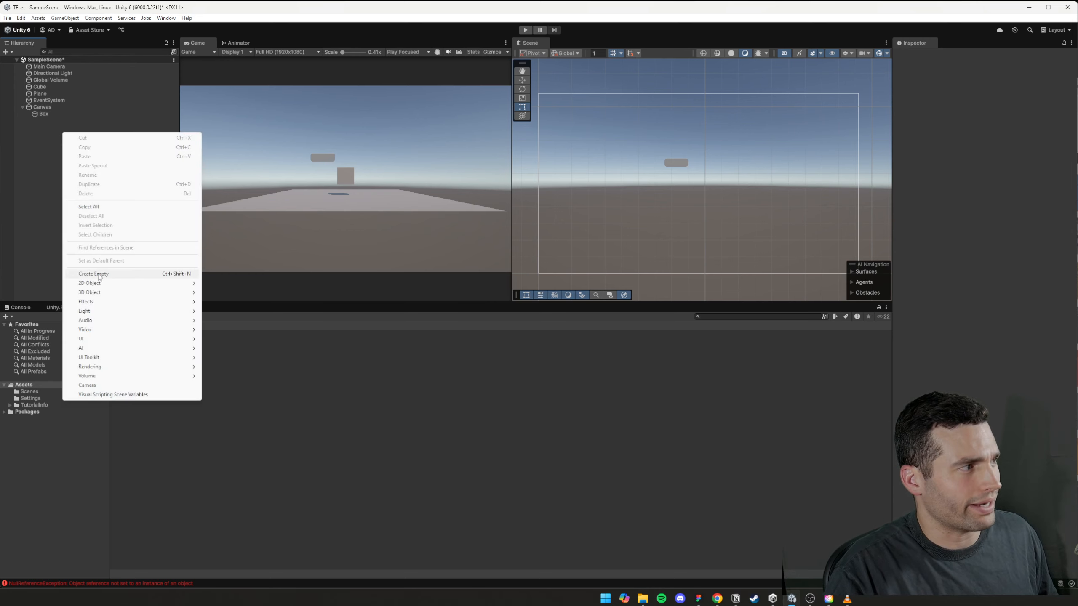
{"action": "left_click", "coordinate": [99, 274]}
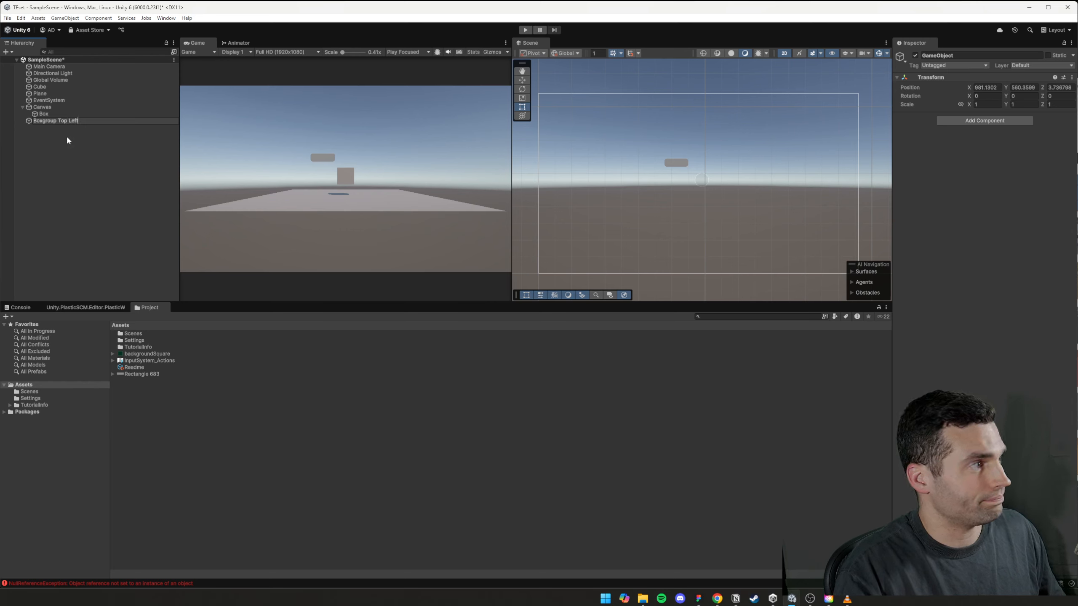
{"action": "key", "text": "Return"}
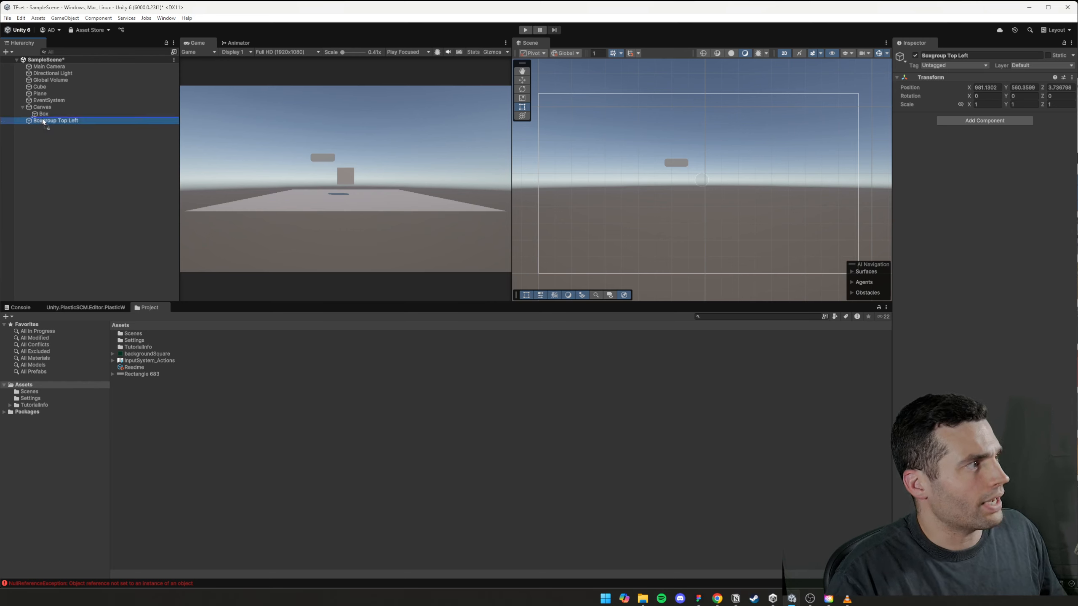
{"action": "left_click_drag", "start_coordinate": [43, 120], "coordinate": [43, 110]}
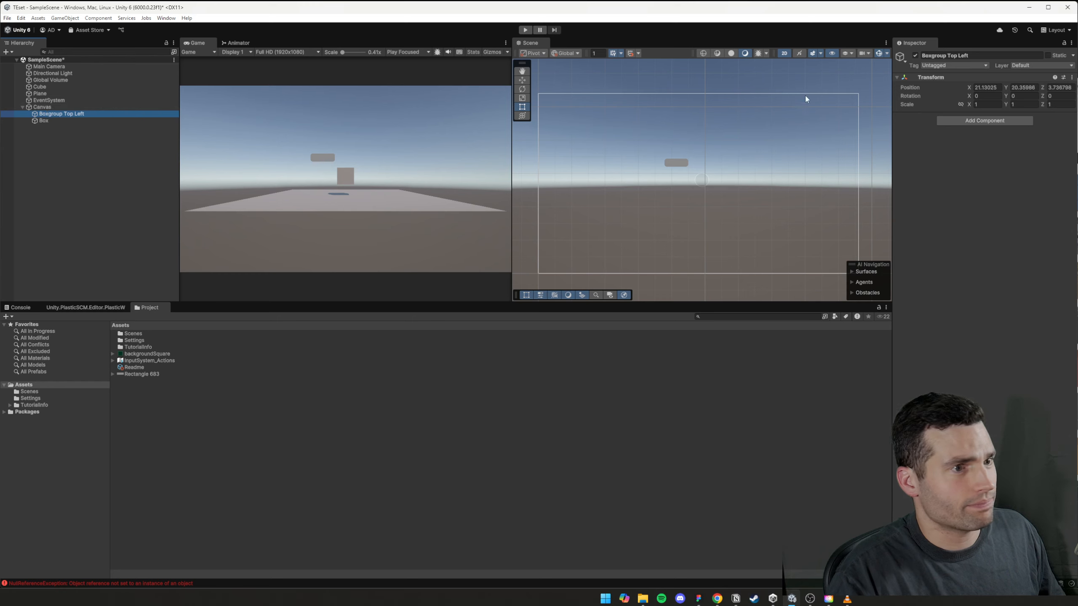
- Set Boxgroup Top Left's position to 0, 0, 0
{"action": "left_click", "coordinate": [984, 88]}
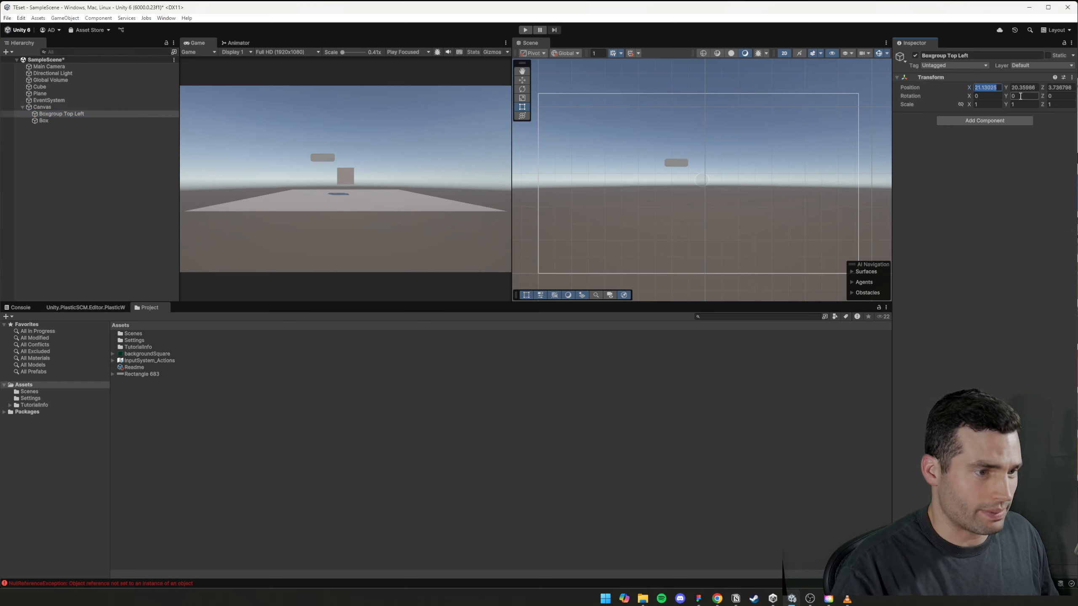
{"action": "type", "text": "0"}
{"action": "key", "text": "Tab"}
{"action": "type", "text": "0"}
{"action": "key", "text": "Tab"}
{"action": "type", "text": "0"}
{"action": "key", "text": "Return"}
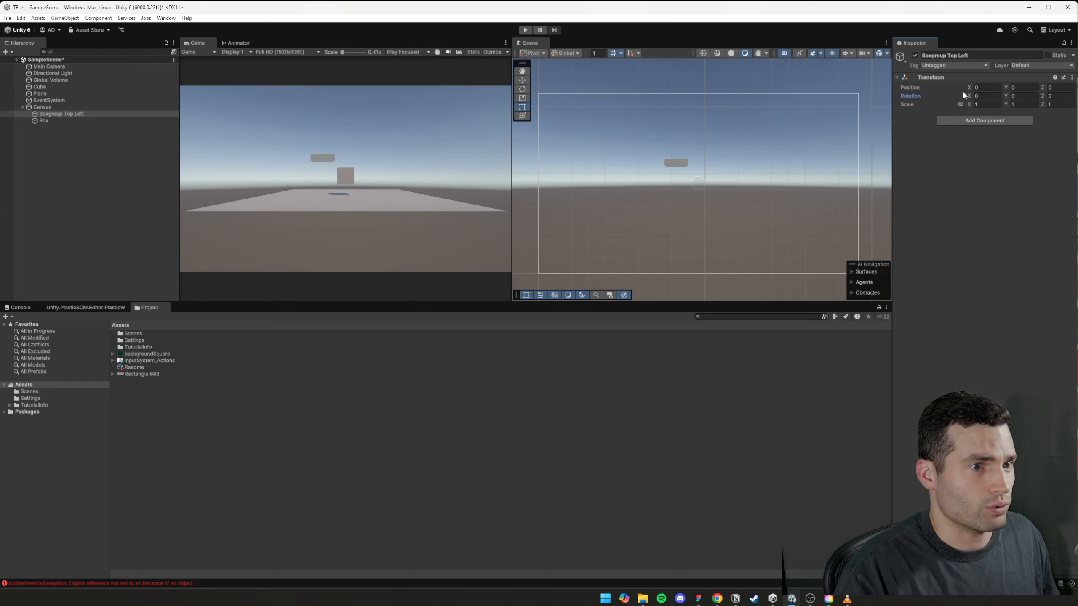
{"action": "left_click", "coordinate": [975, 87]}
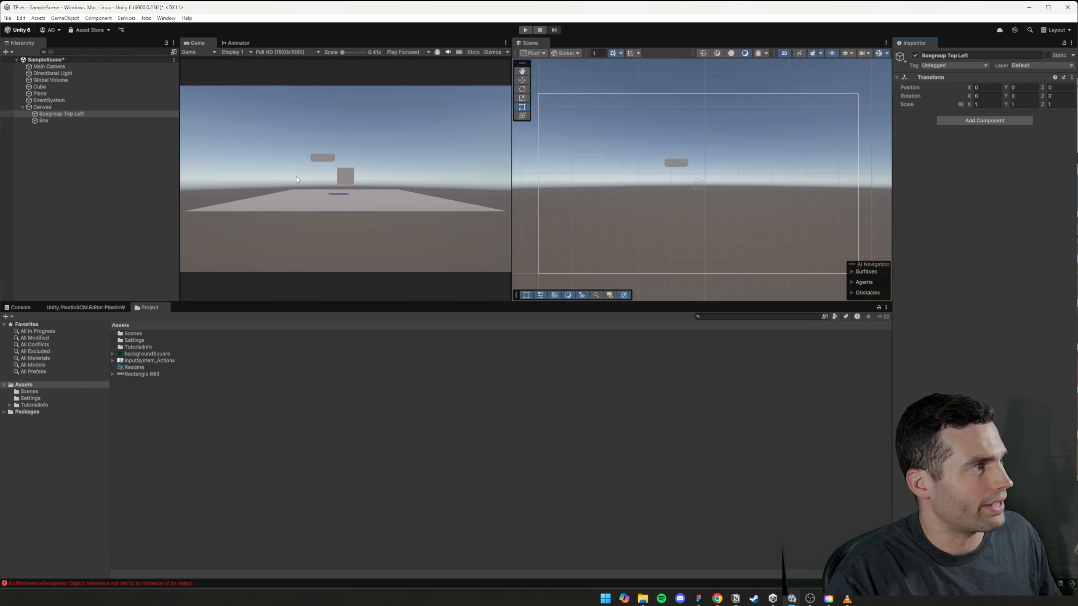
- Make Box a child of Boxgroup Top Left and select the group
{"action": "left_click", "coordinate": [45, 121]}
{"action": "left_click_drag", "start_coordinate": [47, 123], "coordinate": [87, 115]}
{"action": "left_click", "coordinate": [70, 114]}
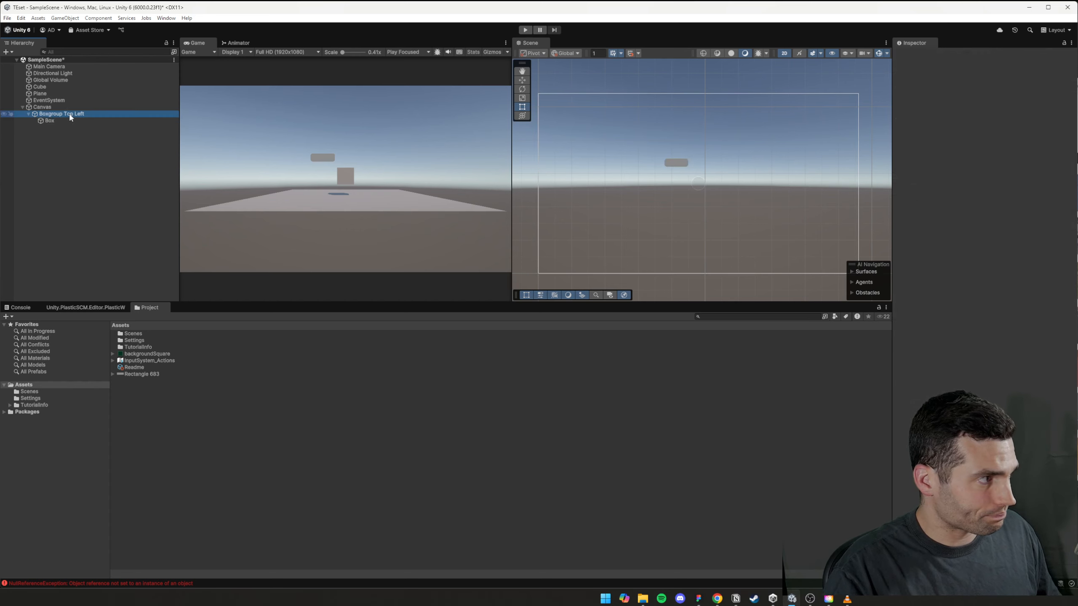
- Add a Rect Transform component to Boxgroup Top Left
{"action": "scroll", "coordinate": [751, 155], "scroll_direction": "down", "scroll_amount": 2}
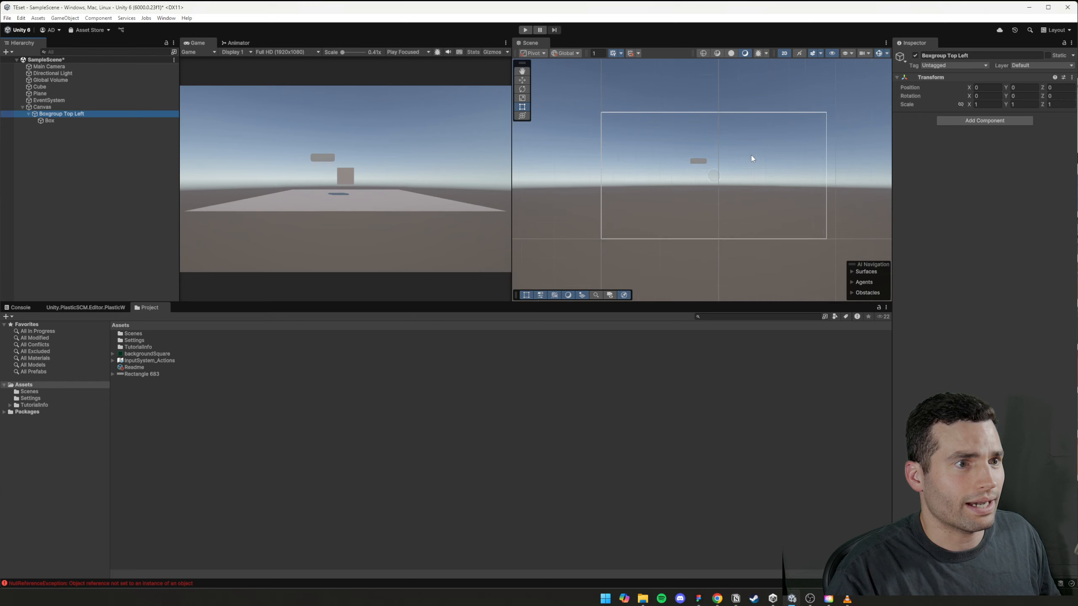
{"action": "scroll", "coordinate": [749, 157], "scroll_direction": "up", "scroll_amount": 2}
{"action": "scroll", "coordinate": [706, 164], "scroll_direction": "down", "scroll_amount": 1}
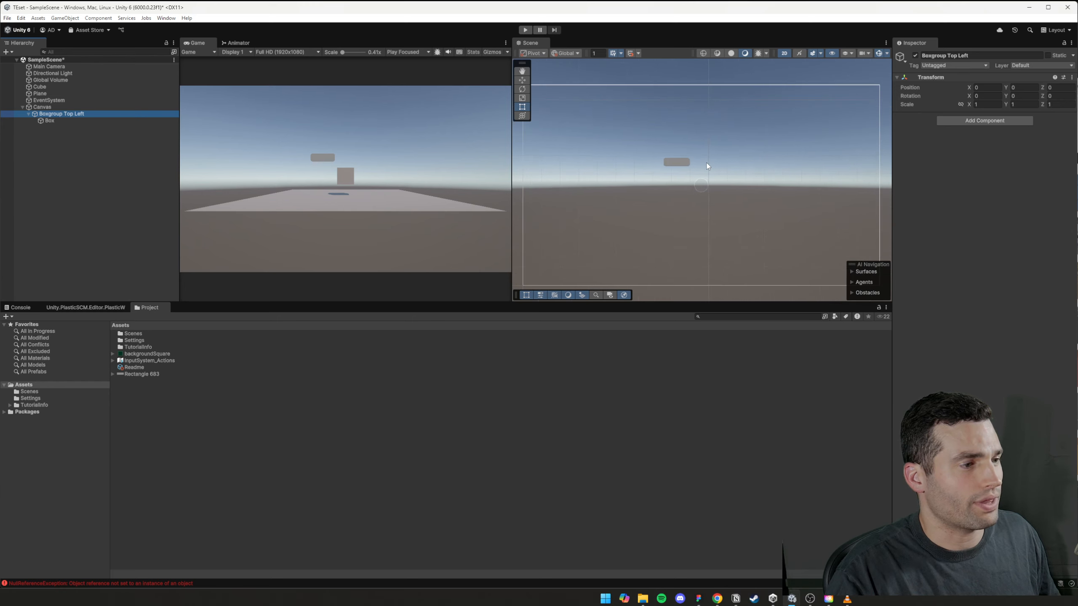
{"action": "scroll", "coordinate": [706, 165], "scroll_direction": "up", "scroll_amount": 2}
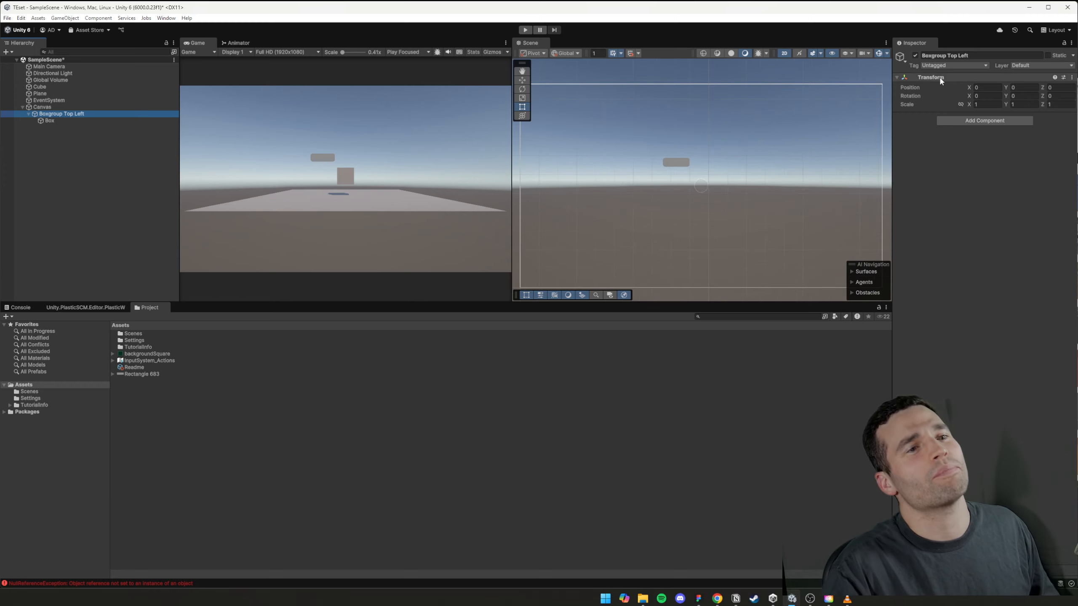
{"action": "left_click", "coordinate": [985, 120]}
{"action": "type", "text": "rect"}
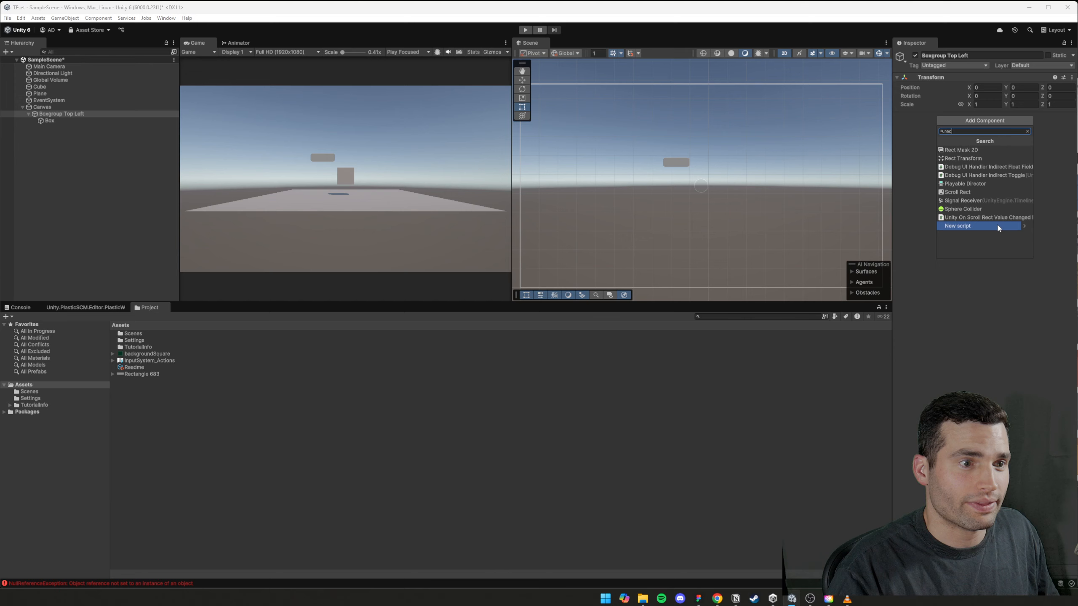
{"action": "left_click", "coordinate": [964, 158]}
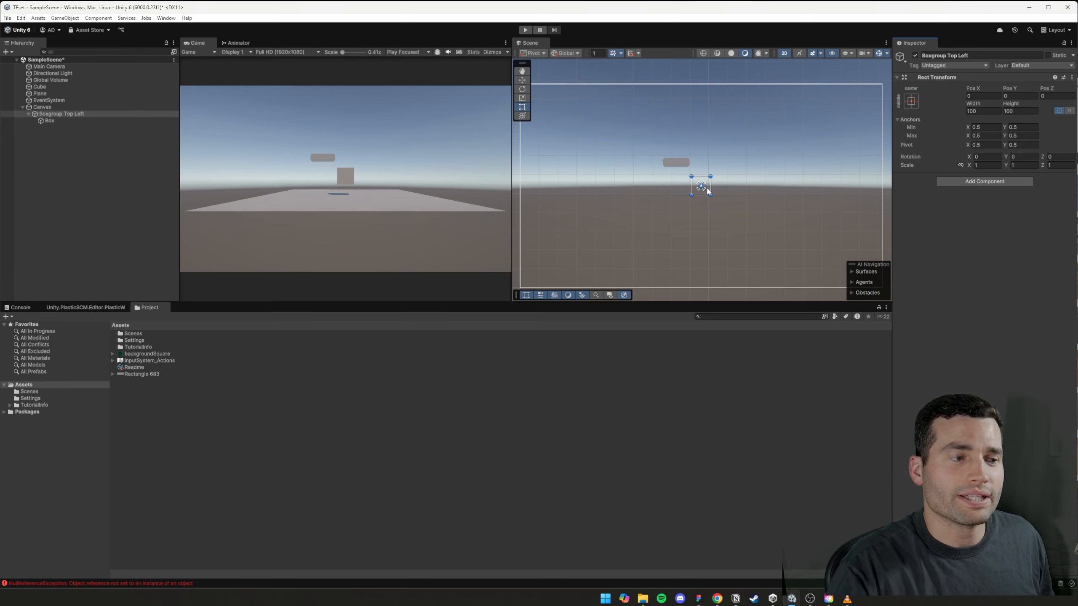
- Move Boxgroup Top Left up and to the left within the canvas, to about X -211, Y 137
{"action": "left_click_drag", "start_coordinate": [706, 188], "coordinate": [670, 160]}
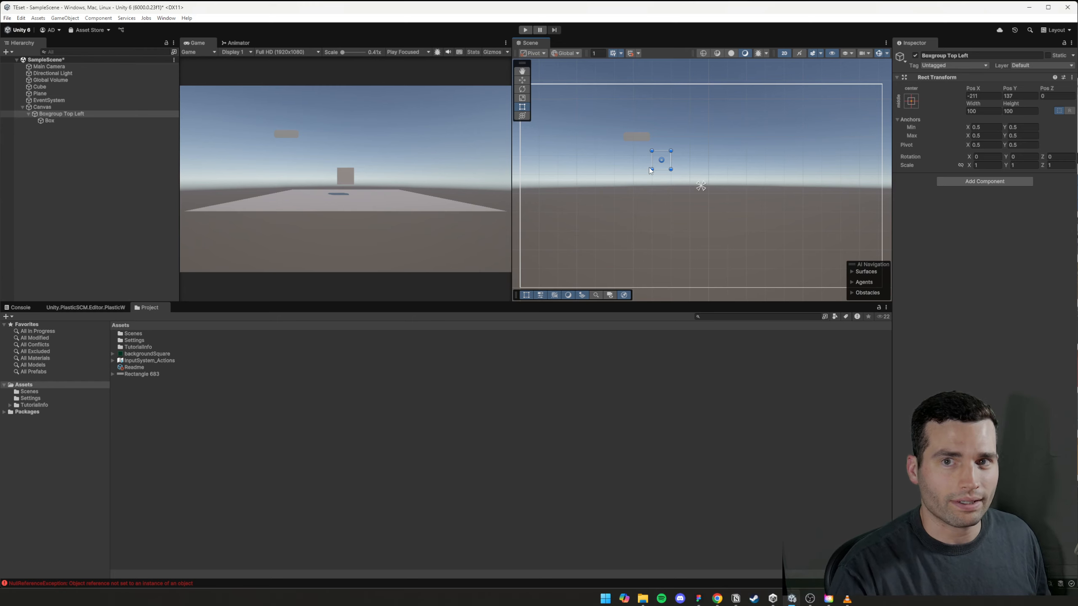
{"action": "scroll", "coordinate": [611, 136], "scroll_direction": "up", "scroll_amount": 2}
{"action": "middle_click_drag", "start_coordinate": [611, 136], "coordinate": [712, 194]}
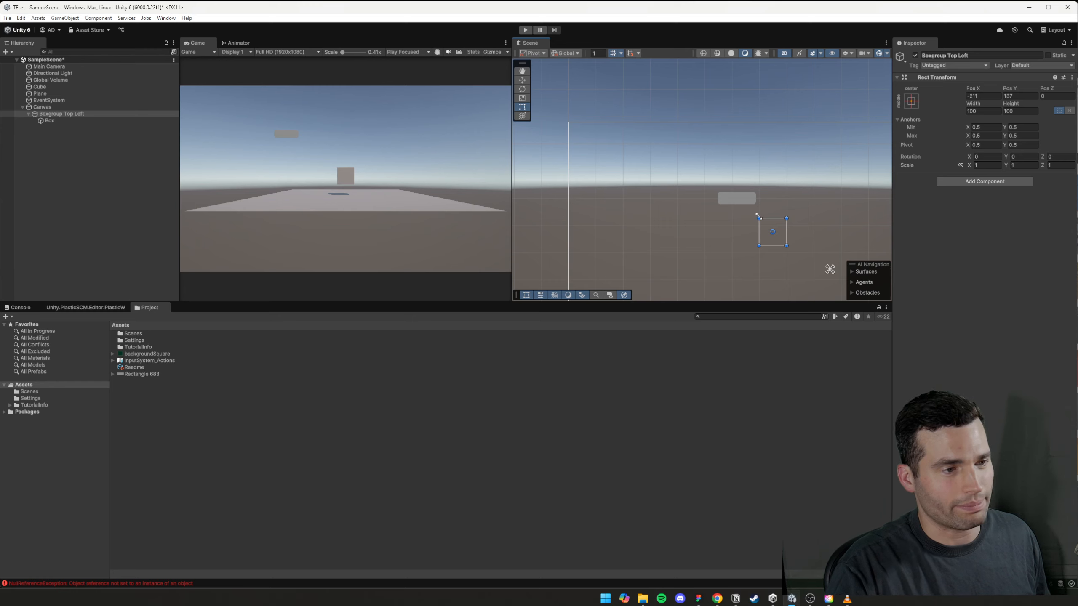
- Resize Boxgroup Top Left so it starts at the canvas's top-left corner and measures about 860 by 281
{"action": "left_click_drag", "start_coordinate": [771, 222], "coordinate": [570, 124]}
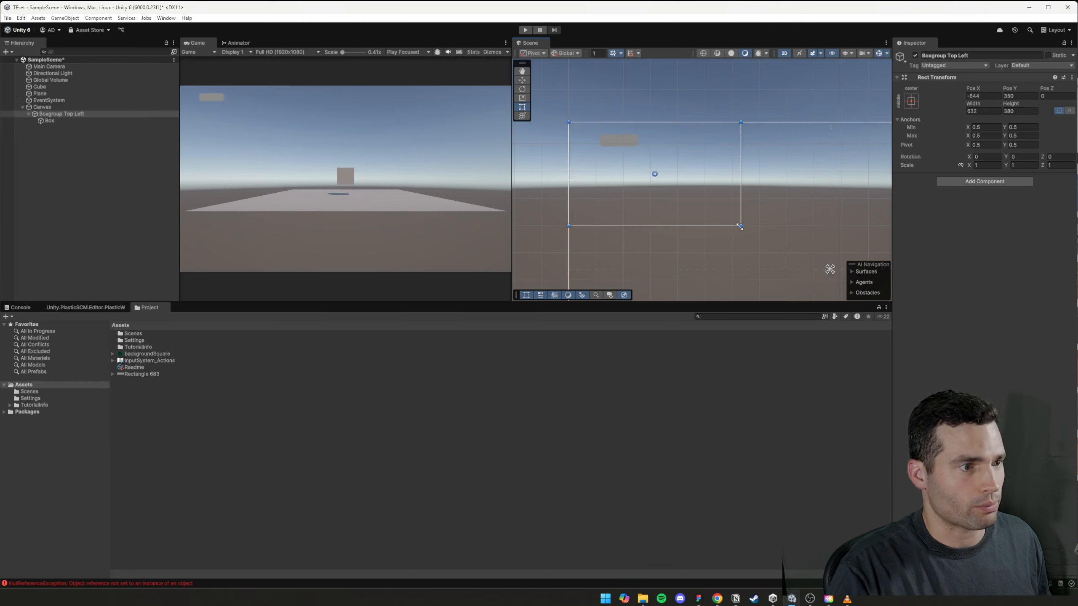
{"action": "left_click_drag", "start_coordinate": [740, 226], "coordinate": [802, 199]}
- Switch to Figma, inspect the size and edge distances of the frame holding the top row of rectangles, and return to Unity
{"action": "left_click", "coordinate": [698, 598]}
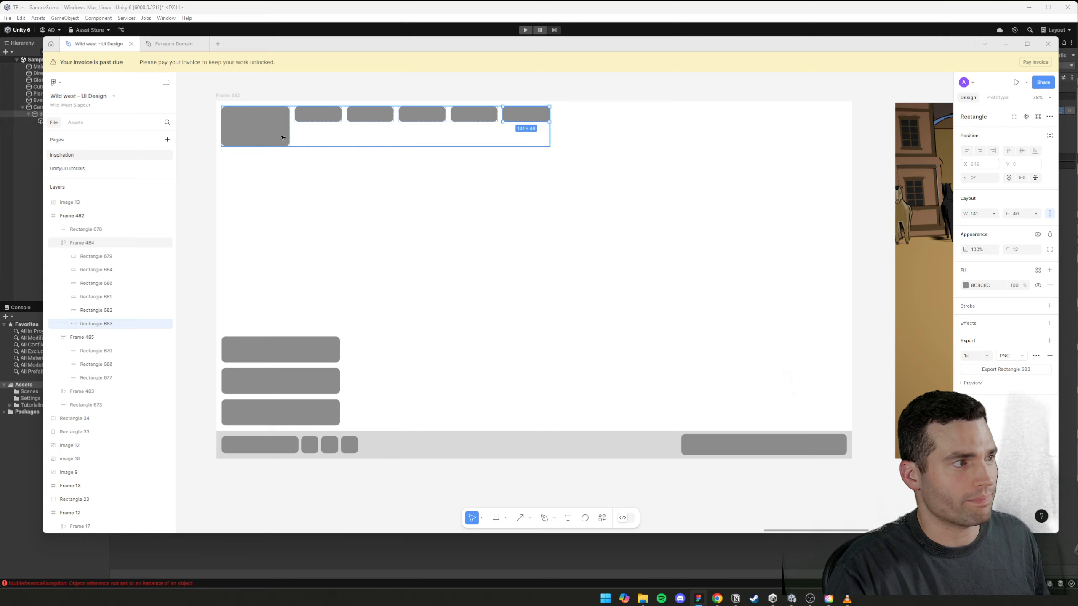
{"action": "left_click", "coordinate": [329, 145]}
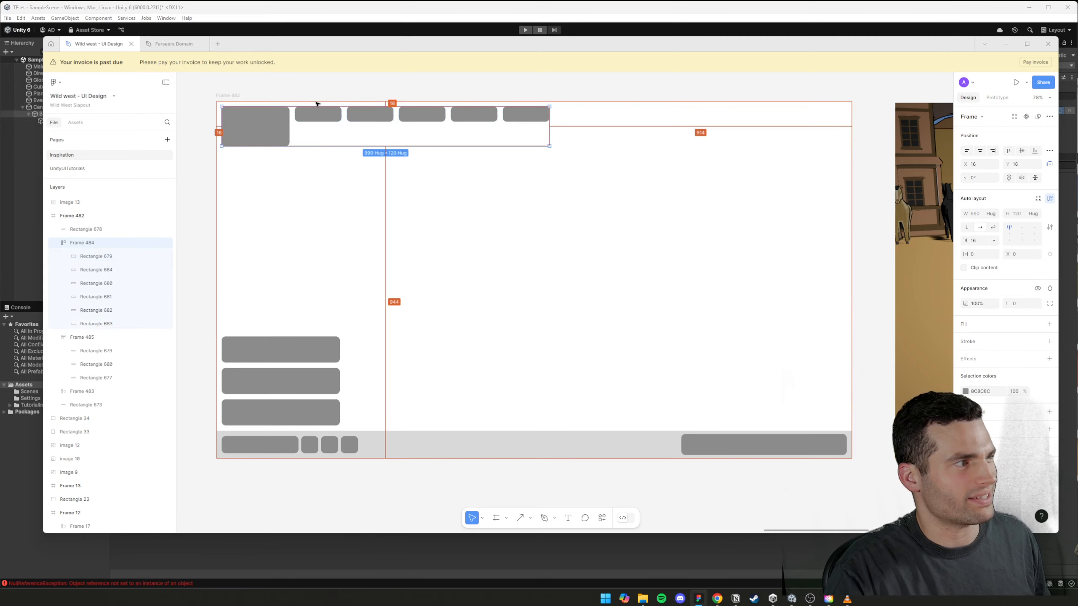
{"action": "left_click", "coordinate": [489, 13]}
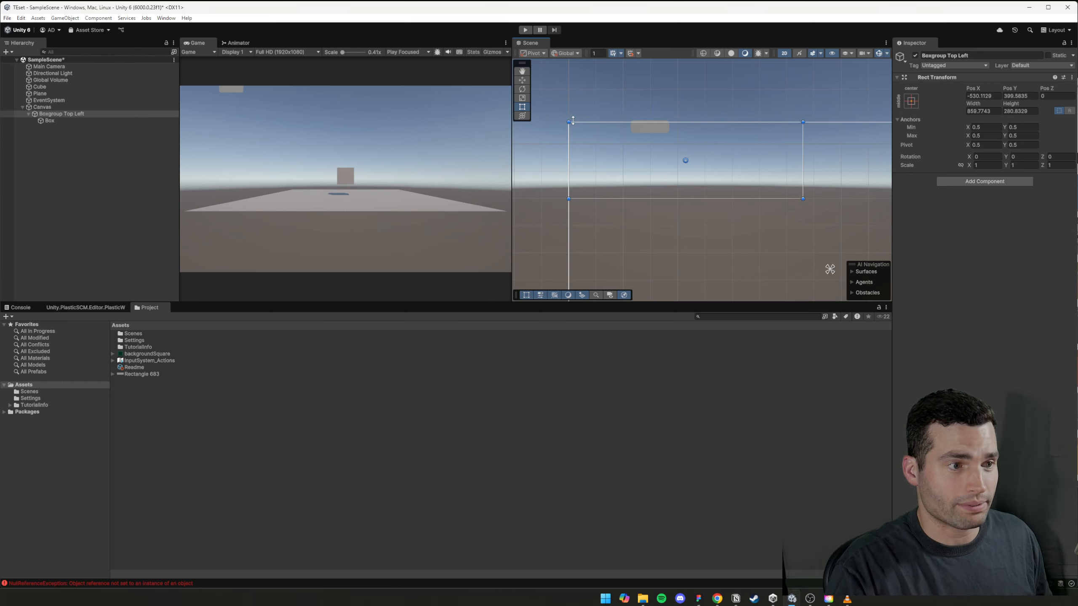
- Centre Box within its group by setting its position to X 0, Y 0
{"action": "scroll", "coordinate": [698, 130], "scroll_direction": "up", "scroll_amount": 3}
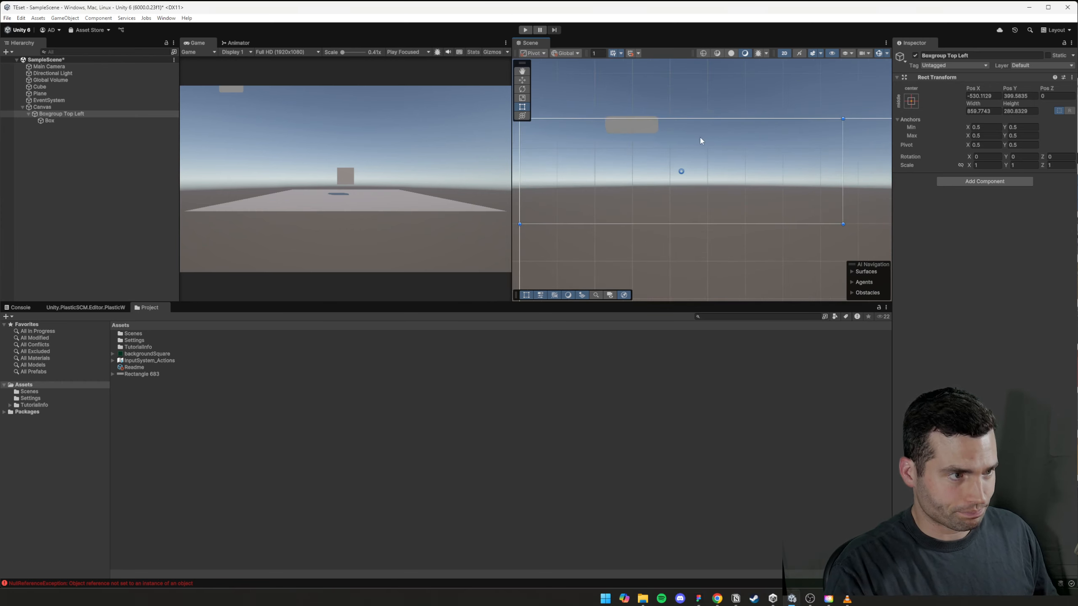
{"action": "left_click", "coordinate": [50, 120]}
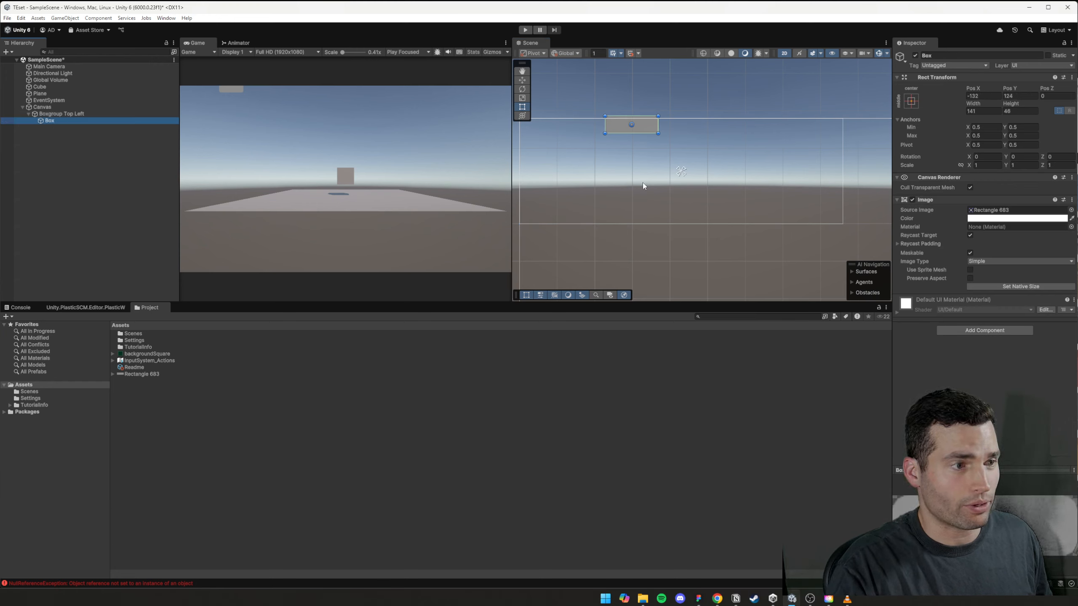
{"action": "left_click", "coordinate": [913, 101]}
{"action": "left_click", "coordinate": [989, 96]}
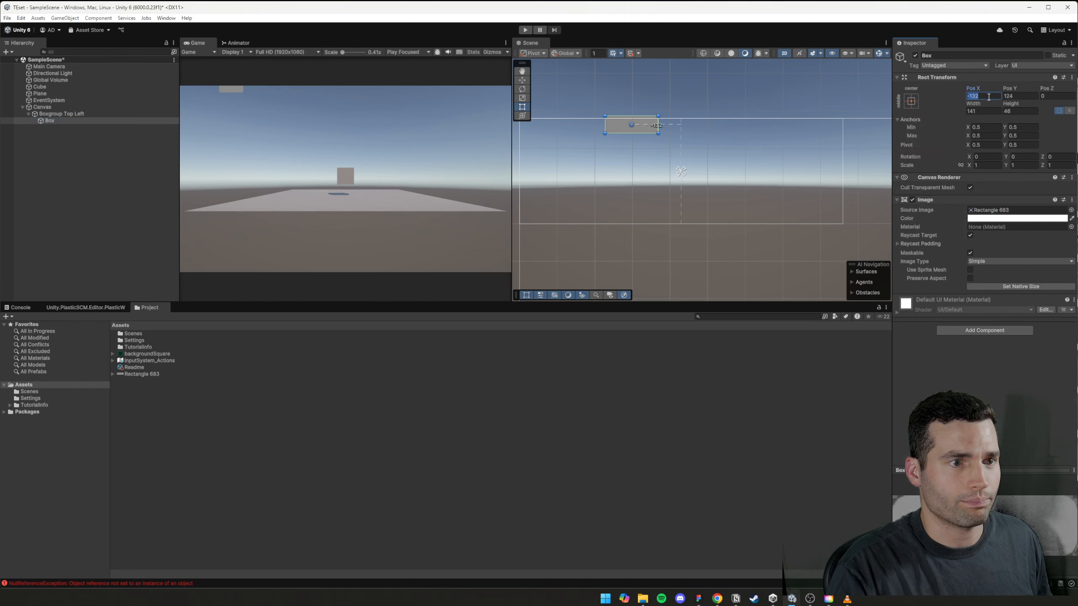
{"action": "type", "text": "0"}
{"action": "key", "text": "Tab"}
{"action": "type", "text": "0"}
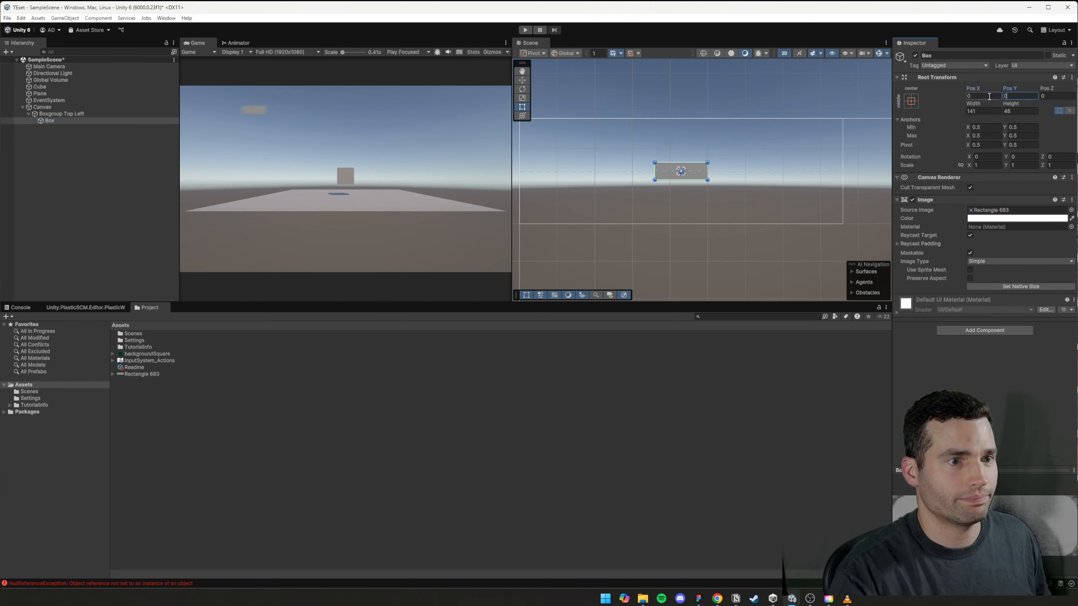
{"action": "key", "text": "Tab"}
{"action": "key", "text": "Tab"}
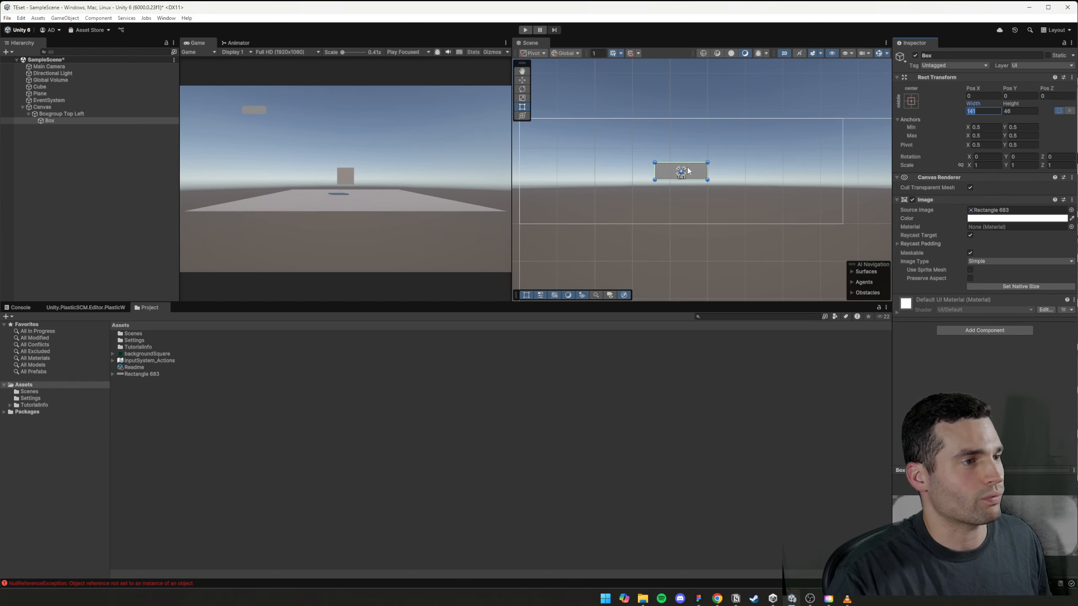
- Try the corner anchor presets on Box with its position snapped along, finishing with the top-right preset
{"action": "left_click", "coordinate": [905, 100]}
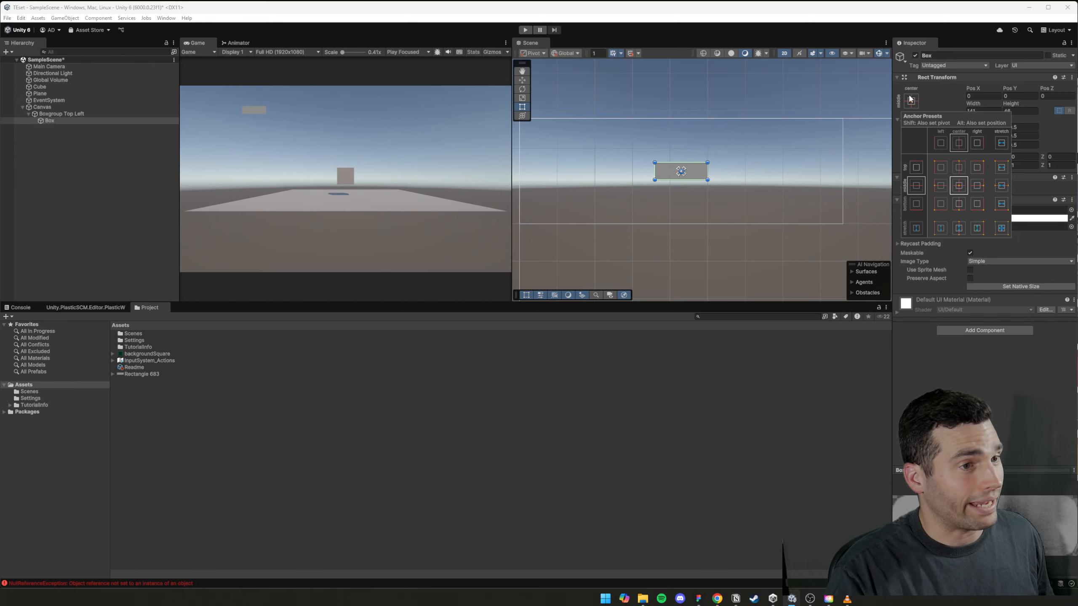
{"action": "left_click", "coordinate": [940, 166], "text": "alt"}
{"action": "left_click", "coordinate": [940, 207], "text": "alt"}
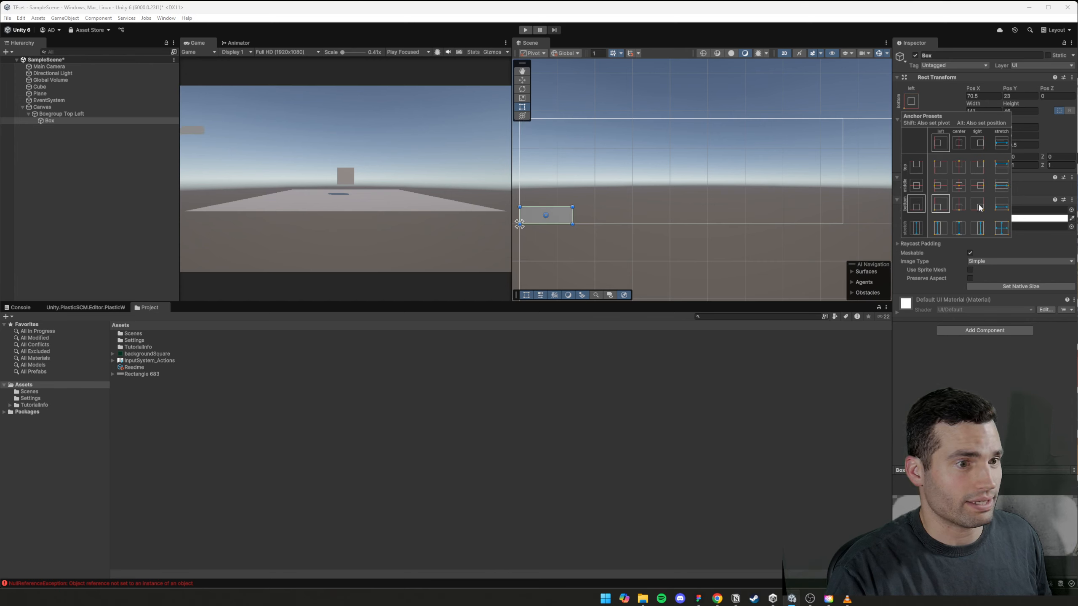
{"action": "left_click", "coordinate": [979, 207], "text": "alt"}
{"action": "left_click", "coordinate": [977, 166], "text": "alt"}
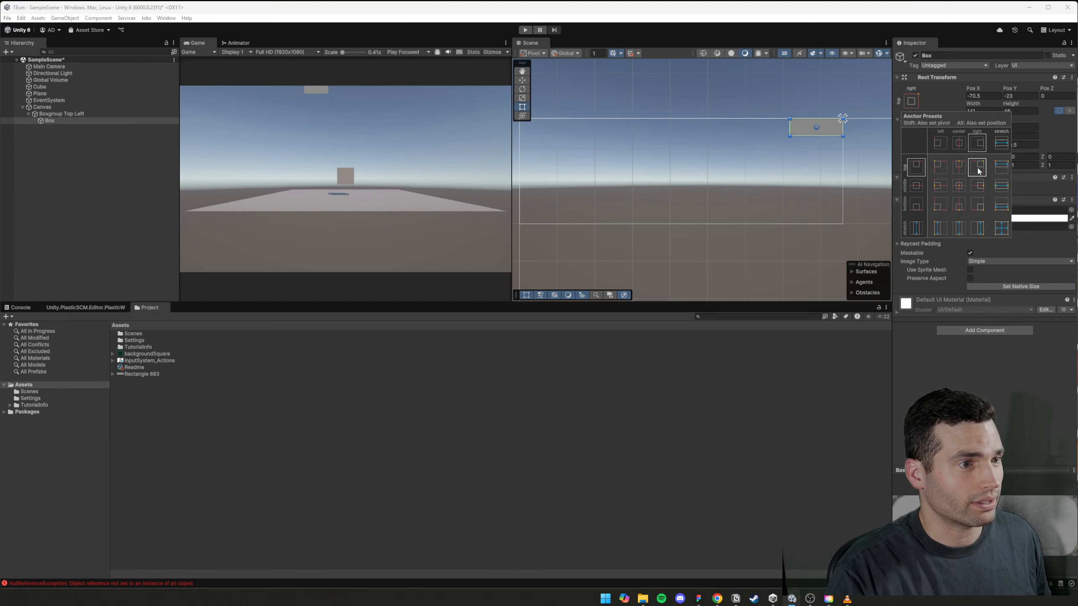
{"action": "left_click", "coordinate": [937, 170], "text": "alt"}
{"action": "left_click", "coordinate": [939, 205], "text": "alt"}
{"action": "left_click", "coordinate": [978, 205], "text": "alt"}
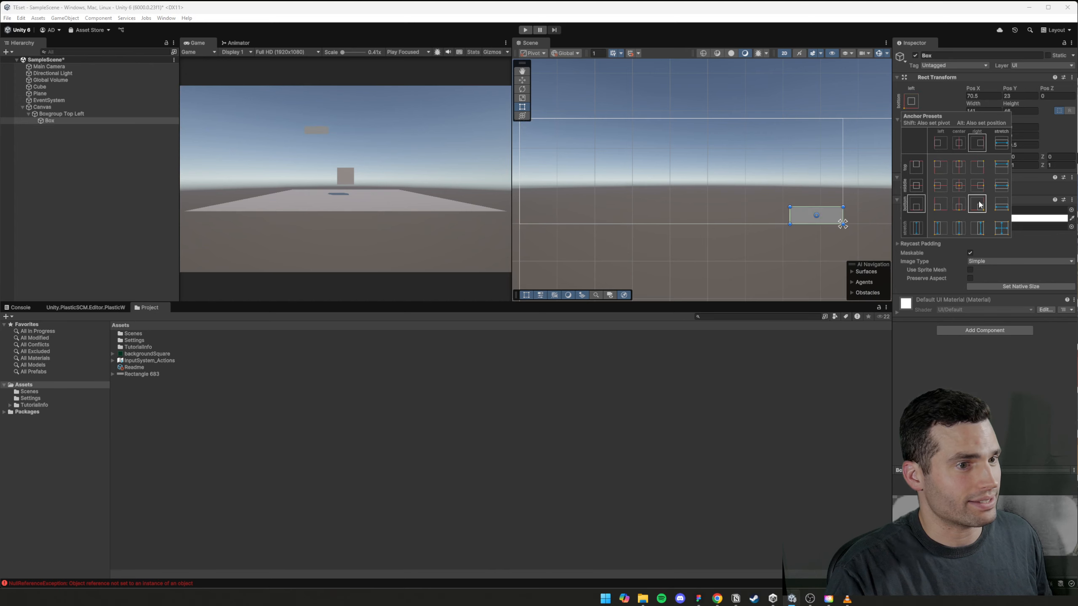
{"action": "left_click", "coordinate": [979, 168], "text": "alt"}
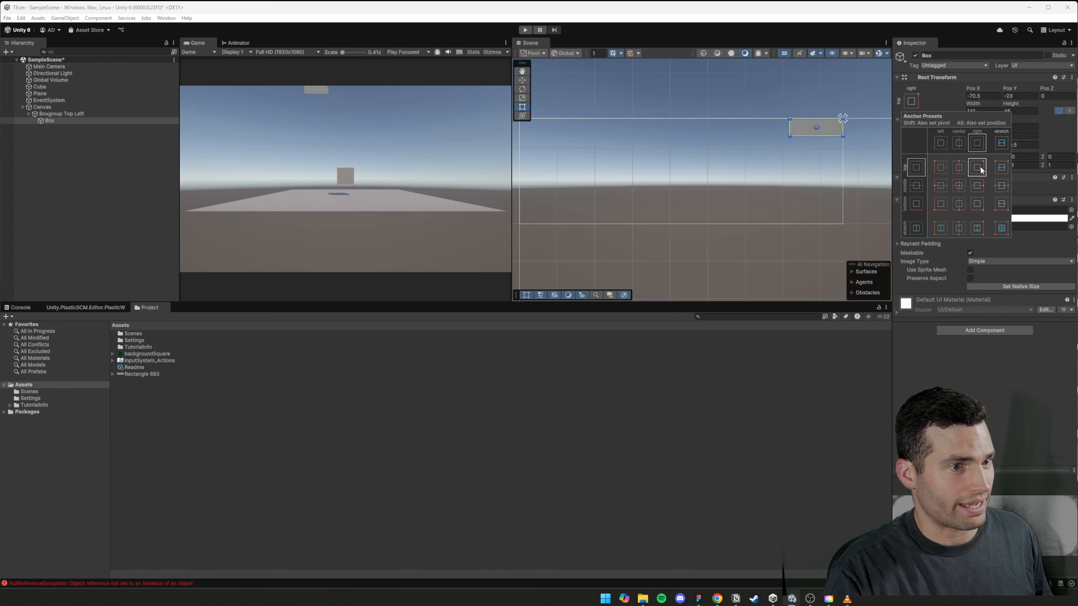
- Resize Boxgroup Top Left to about 872 by 514 to test Box's anchoring, and restore the group's size
{"action": "left_click", "coordinate": [68, 114]}
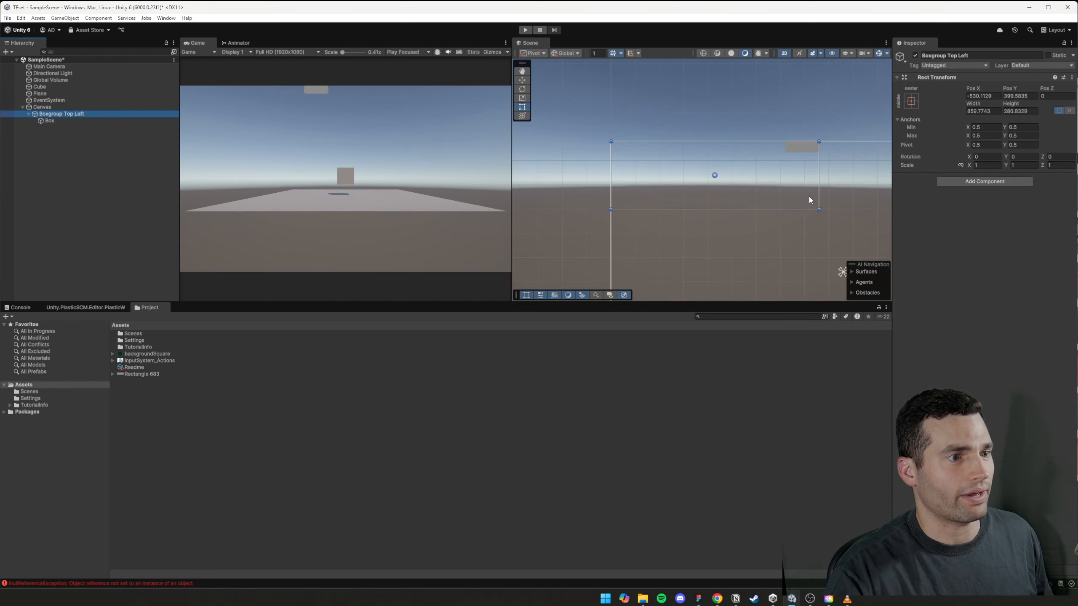
{"action": "middle_click_drag", "start_coordinate": [809, 199], "coordinate": [731, 159]}
{"action": "left_click_drag", "start_coordinate": [740, 170], "coordinate": [743, 226]}
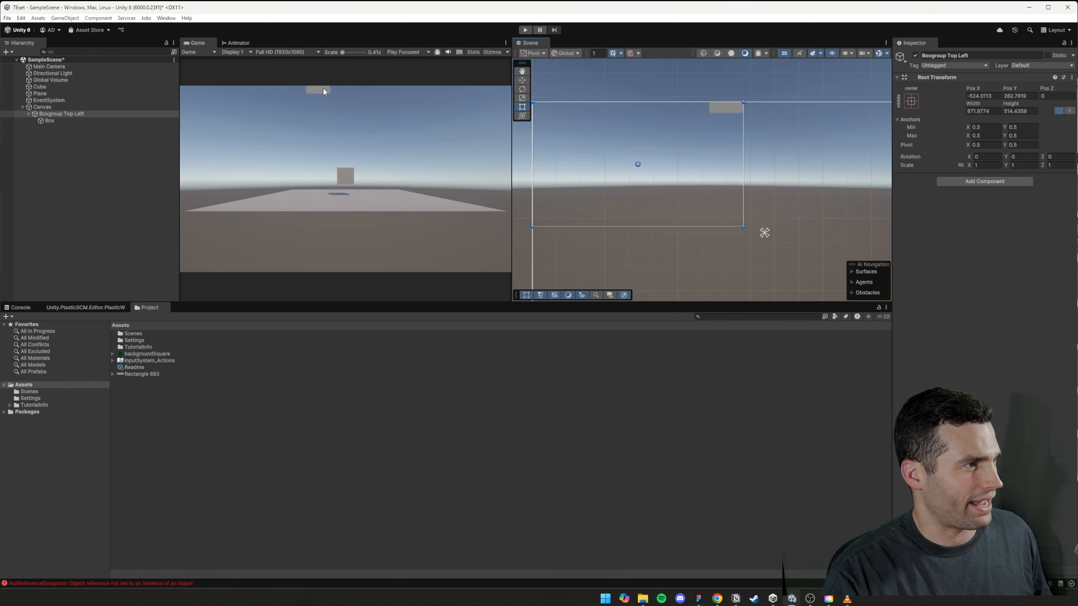
{"action": "left_click_drag", "start_coordinate": [814, 228], "coordinate": [740, 169]}
{"action": "scroll", "coordinate": [651, 90], "scroll_direction": "up", "scroll_amount": 8}
{"action": "middle_click_drag", "start_coordinate": [685, 95], "coordinate": [785, 96]}
- Set Boxgroup Top Left's width to 900 and height to 280
{"action": "left_click", "coordinate": [60, 115]}
{"action": "left_click", "coordinate": [60, 120]}
{"action": "left_click", "coordinate": [61, 113]}
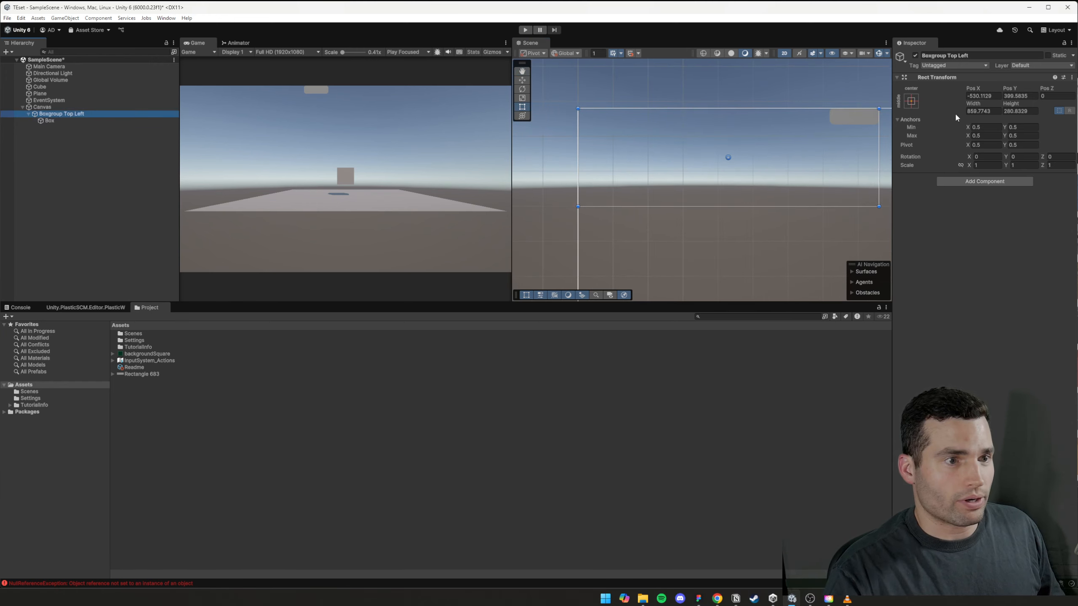
{"action": "left_click", "coordinate": [986, 105]}
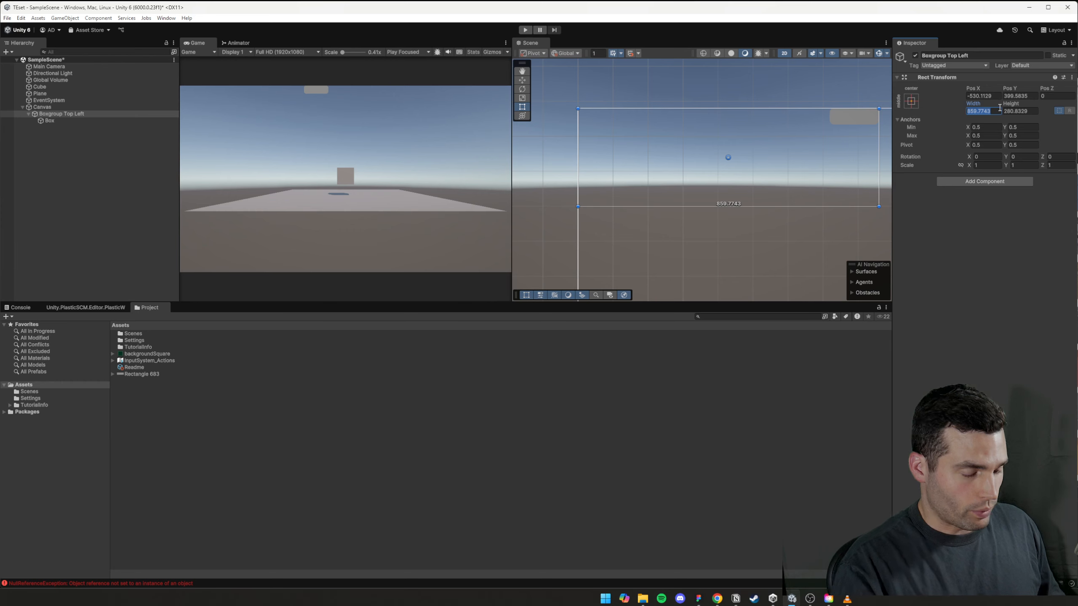
{"action": "type", "text": "900"}
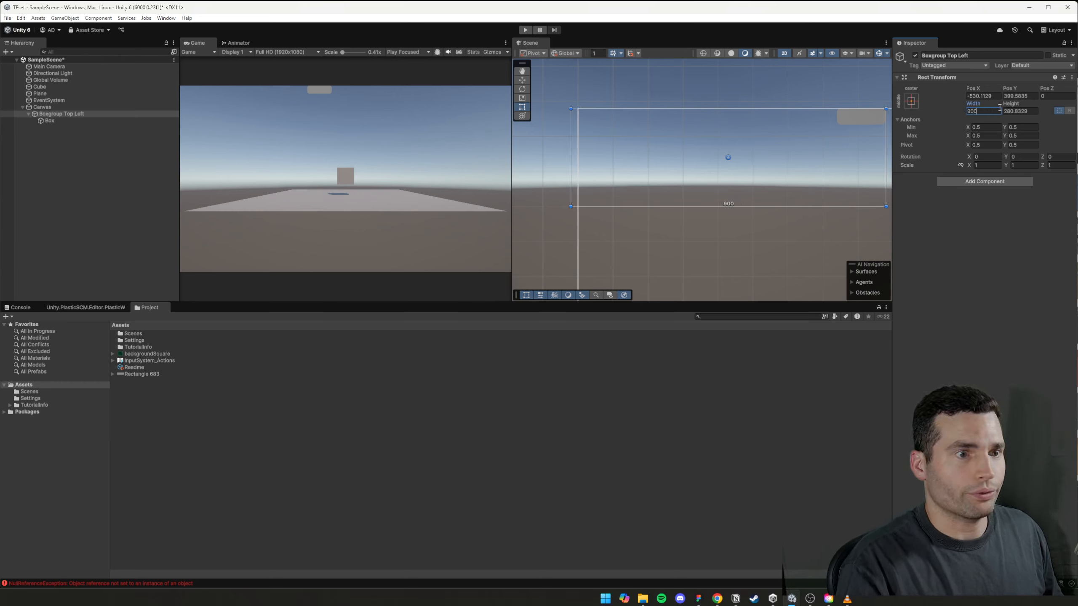
{"action": "key", "text": "Tab"}
{"action": "type", "text": "280"}
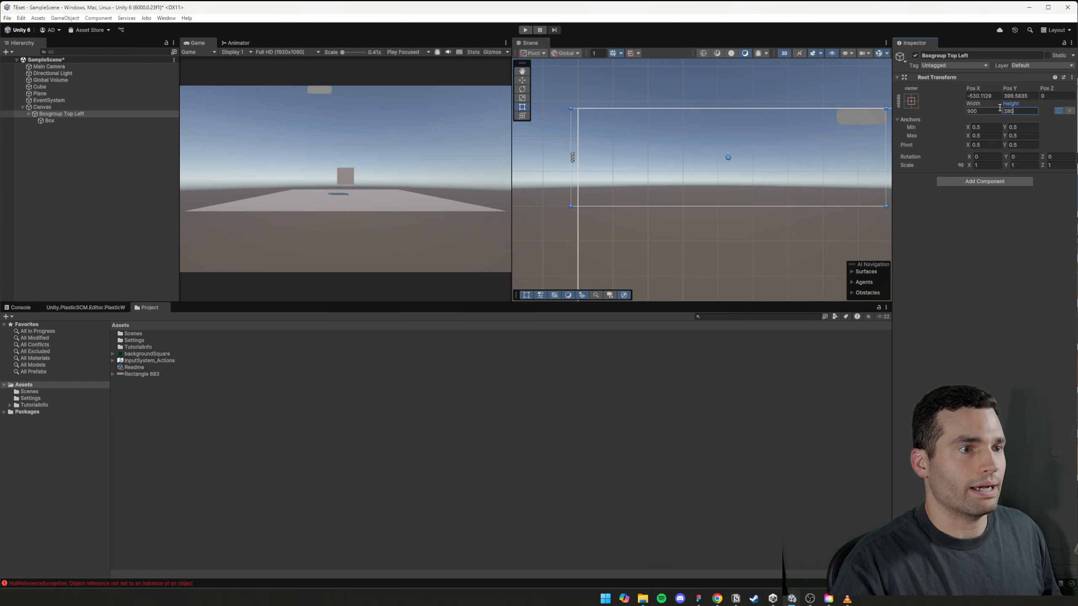
- Anchor Boxgroup Top Left to the canvas's top-left corner and snap its position there
{"action": "left_click", "coordinate": [910, 100]}
{"action": "left_click", "coordinate": [939, 167], "text": "alt"}
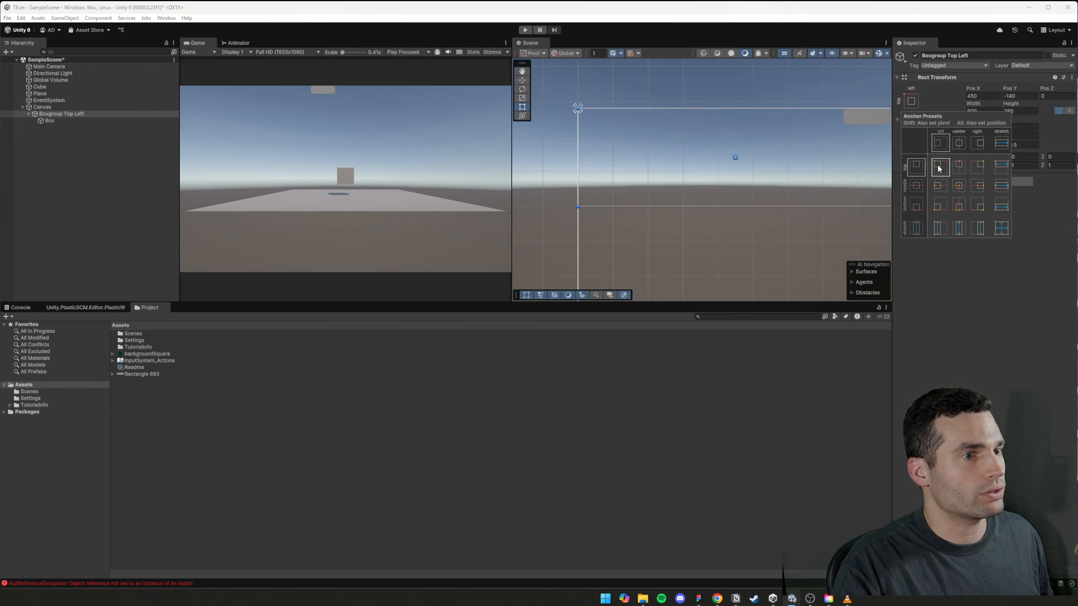
{"action": "middle_click_drag", "start_coordinate": [831, 138], "coordinate": [767, 136]}
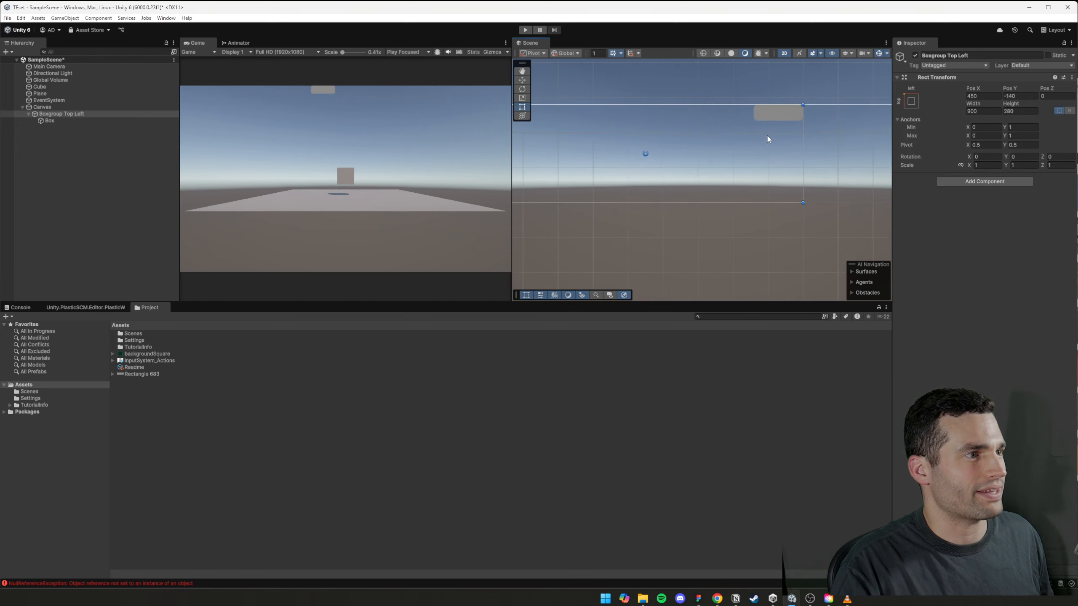
{"action": "scroll", "coordinate": [771, 136], "scroll_direction": "down", "scroll_amount": 1}
{"action": "middle_click_drag", "start_coordinate": [605, 130], "coordinate": [629, 131]}
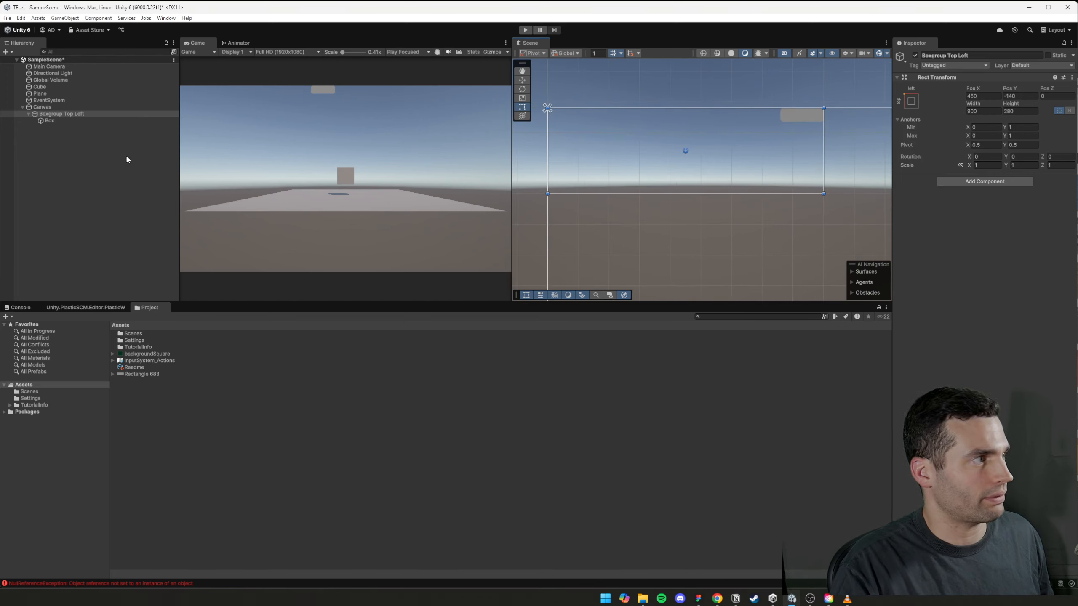
- Switch to Figma, inspect the large rectangle at the start of the top row, and return to Unity
{"action": "left_click", "coordinate": [83, 120]}
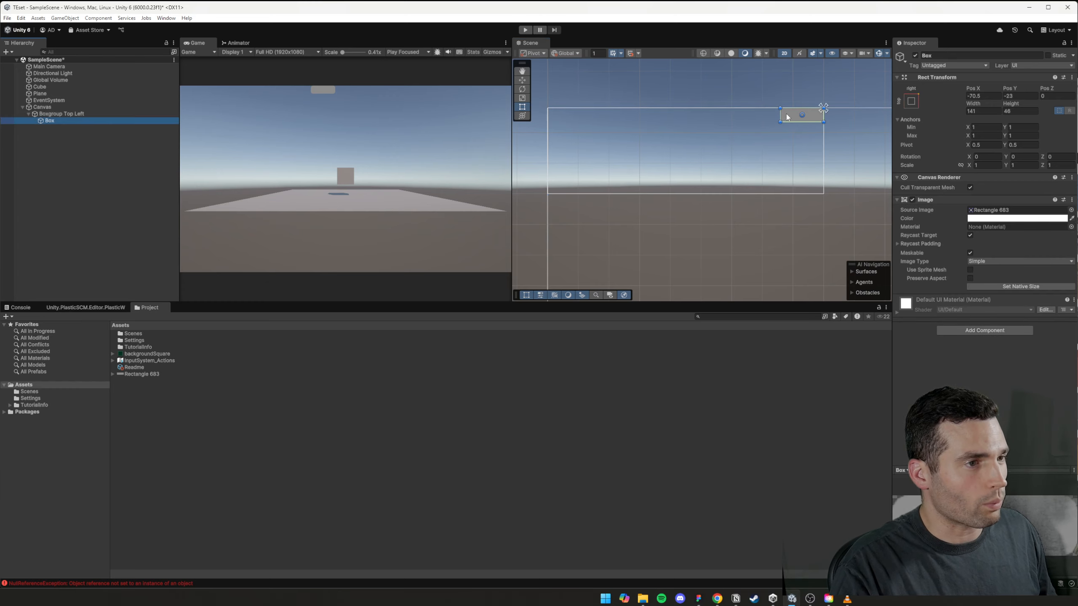
{"action": "left_click", "coordinate": [698, 599]}
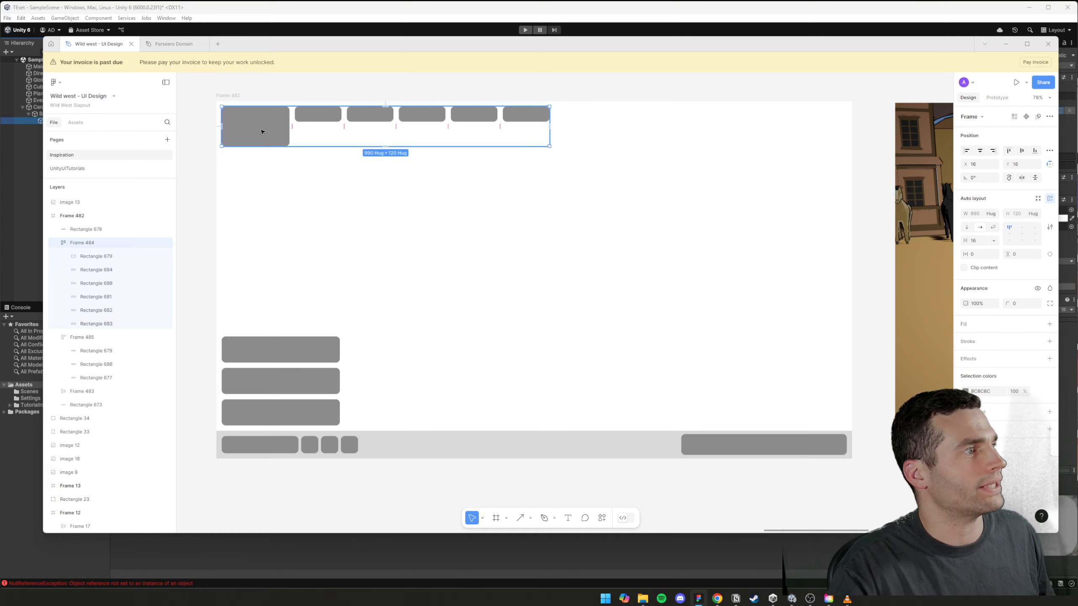
{"action": "left_click", "coordinate": [263, 130]}
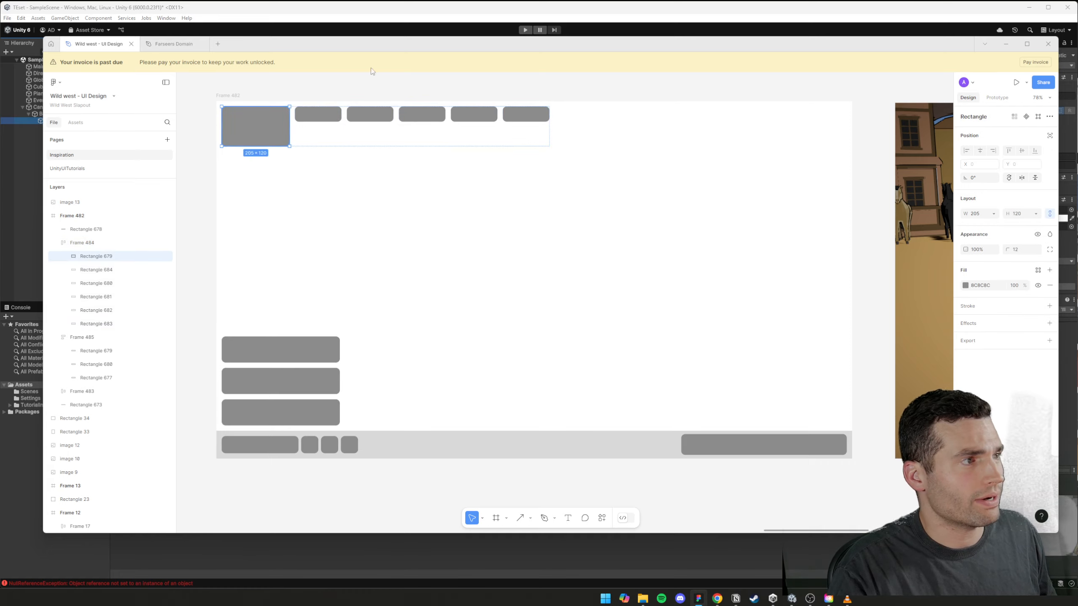
{"action": "left_click", "coordinate": [420, 10]}
- Duplicate Box four times inside Boxgroup Top Left and move two of the copies apart within the group
{"action": "left_click", "coordinate": [64, 147]}
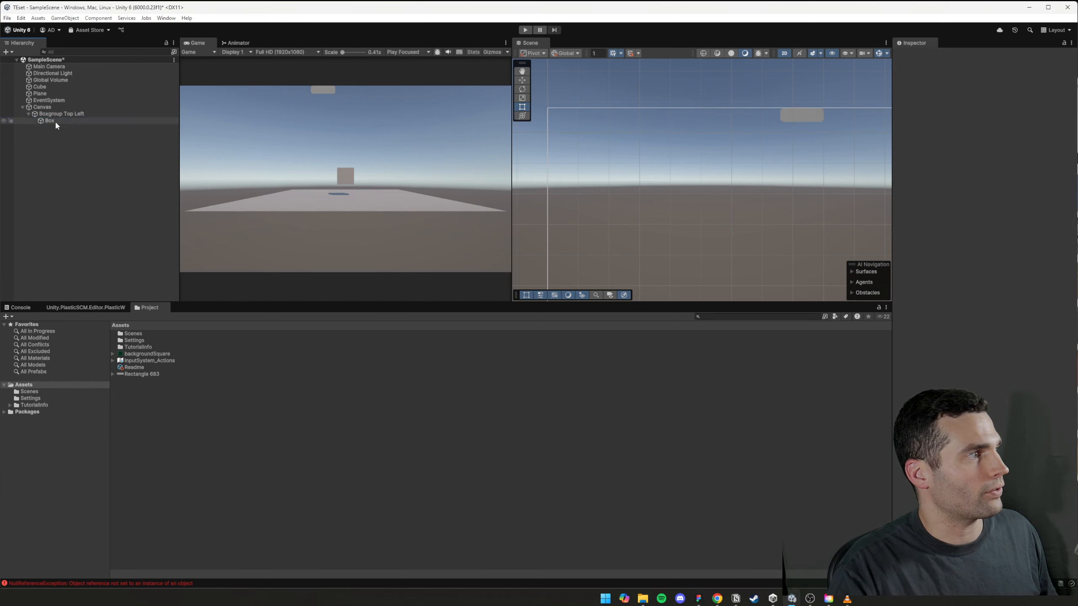
{"action": "left_click", "coordinate": [55, 121]}
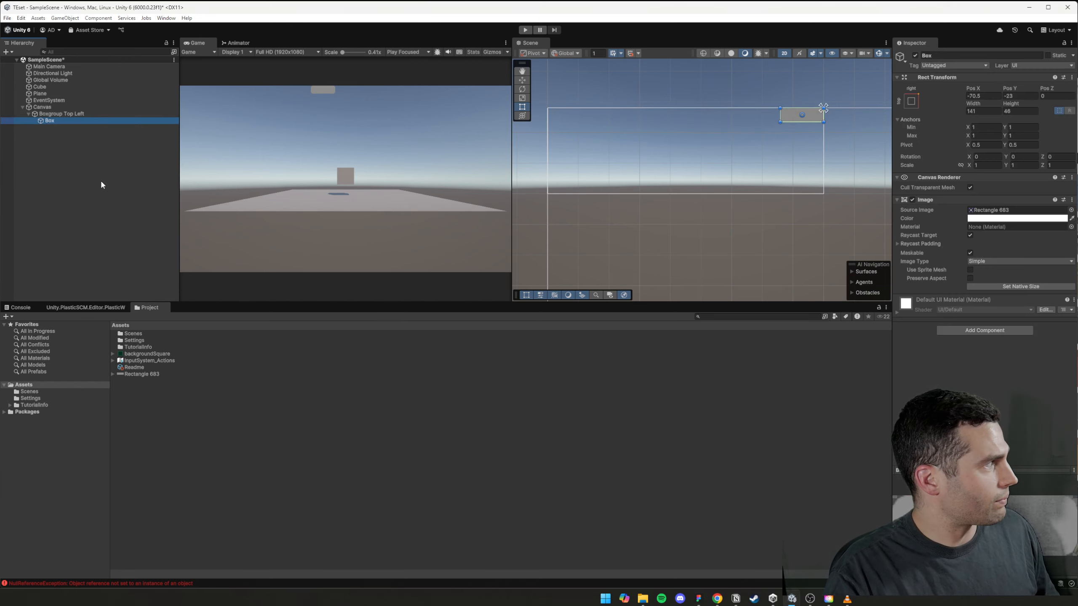
{"action": "key", "text": "ctrl+d"}
{"action": "key", "text": "ctrl+d"}
{"action": "key", "text": "ctrl+d"}
{"action": "key", "text": "ctrl+d"}
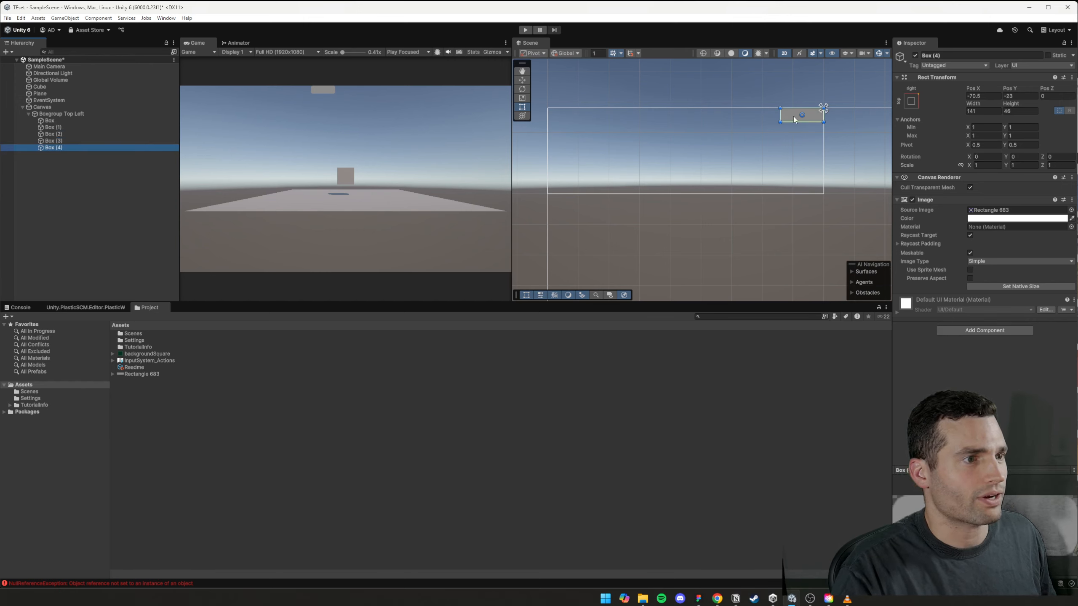
{"action": "left_click_drag", "start_coordinate": [793, 117], "coordinate": [687, 137]}
{"action": "left_click", "coordinate": [55, 140]}
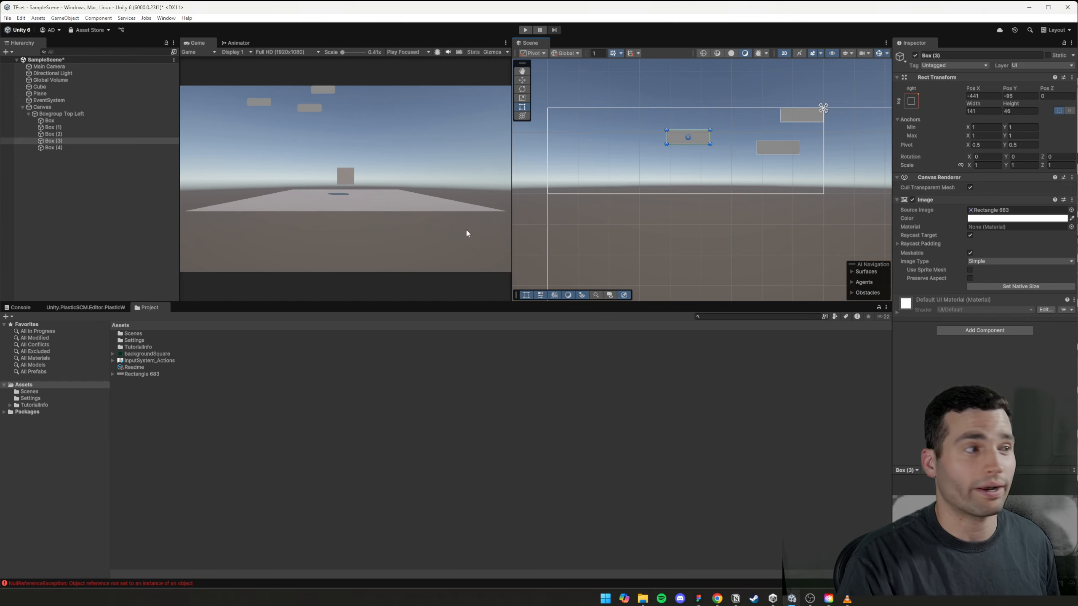
- Add a Horizontal Layout Group component to Boxgroup Top Left
{"action": "left_click", "coordinate": [88, 116]}
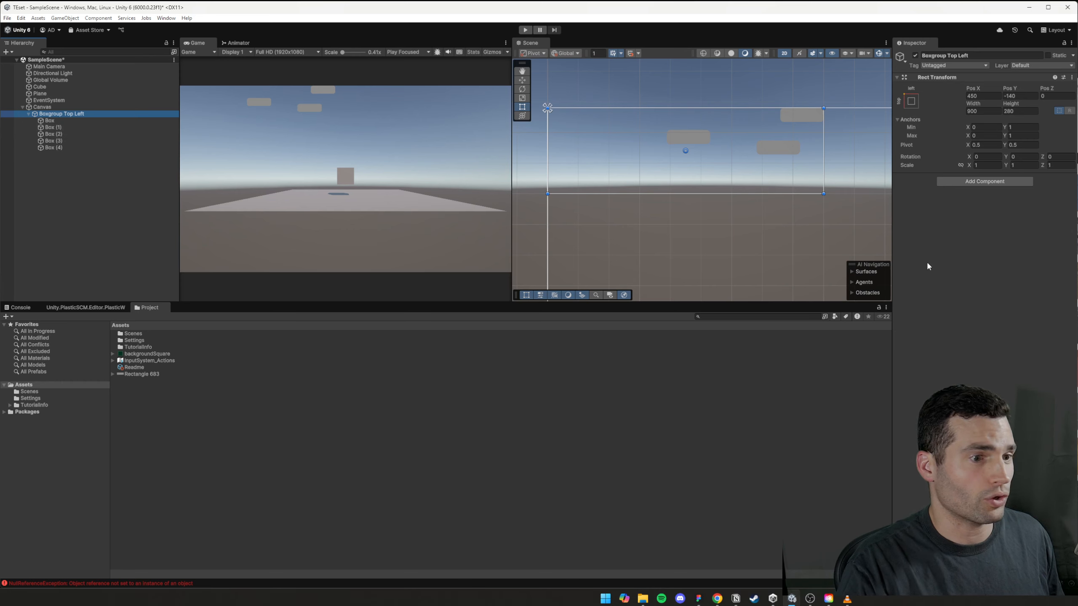
{"action": "left_click", "coordinate": [985, 182]}
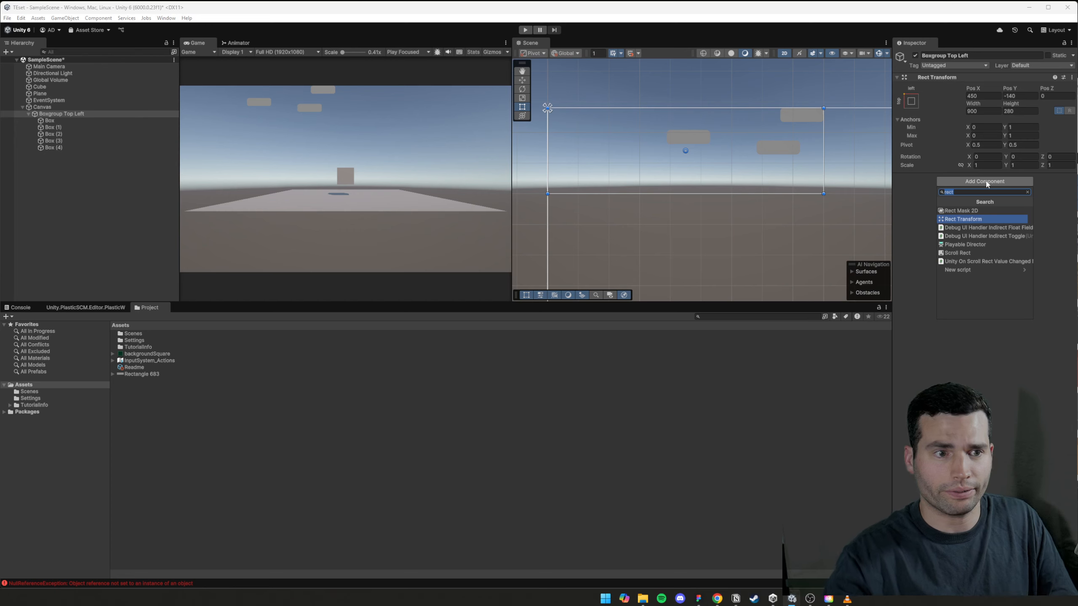
{"action": "type", "text": "horizona"}
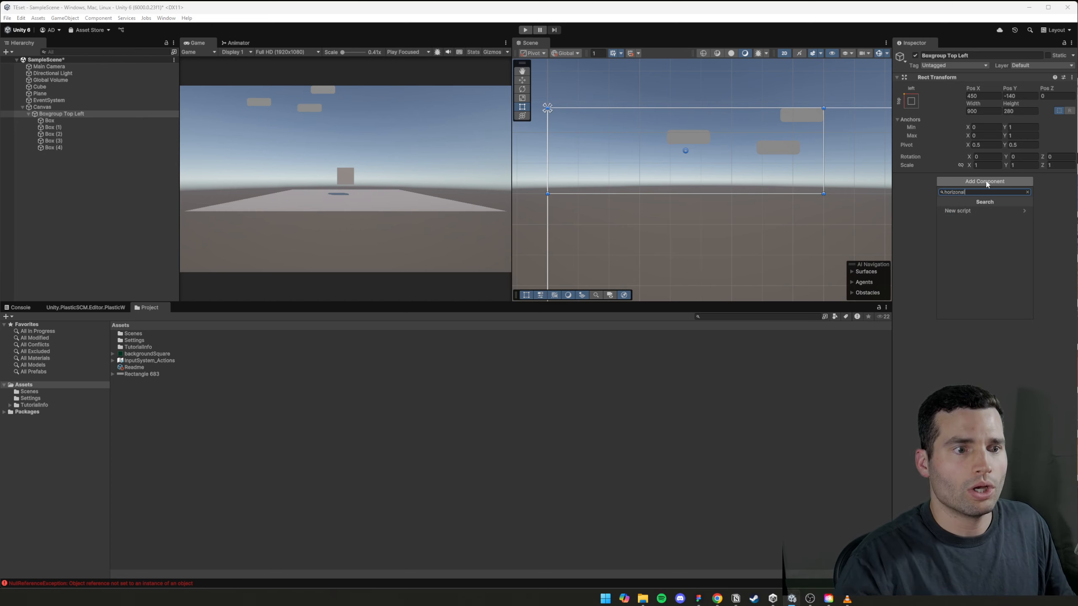
{"action": "type", "text": "l"}
{"action": "key", "text": "BackSpace"}
{"action": "key", "text": "BackSpace"}
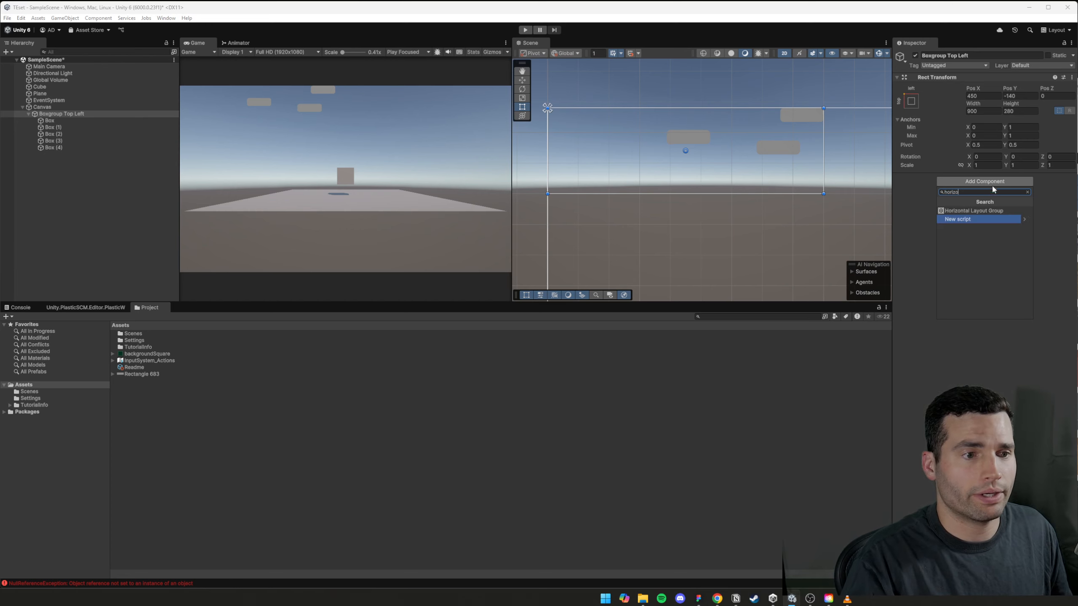
{"action": "left_click", "coordinate": [987, 210]}
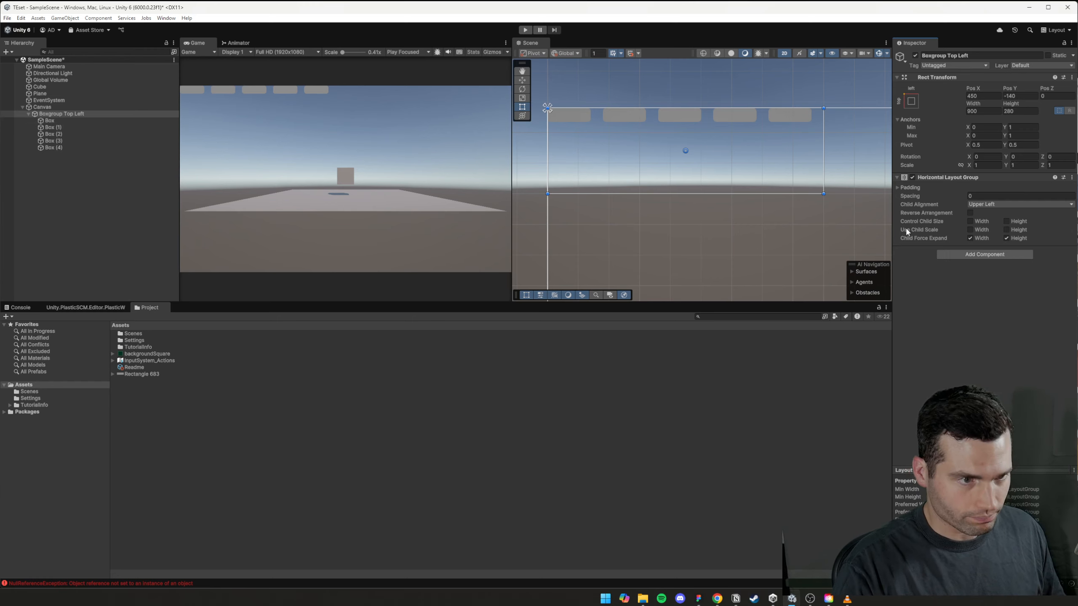
- Resize Boxgroup Top Left freely while turning off its Horizontal Layout Group's Child Force Expand for both width and height
{"action": "left_click", "coordinate": [899, 187]}
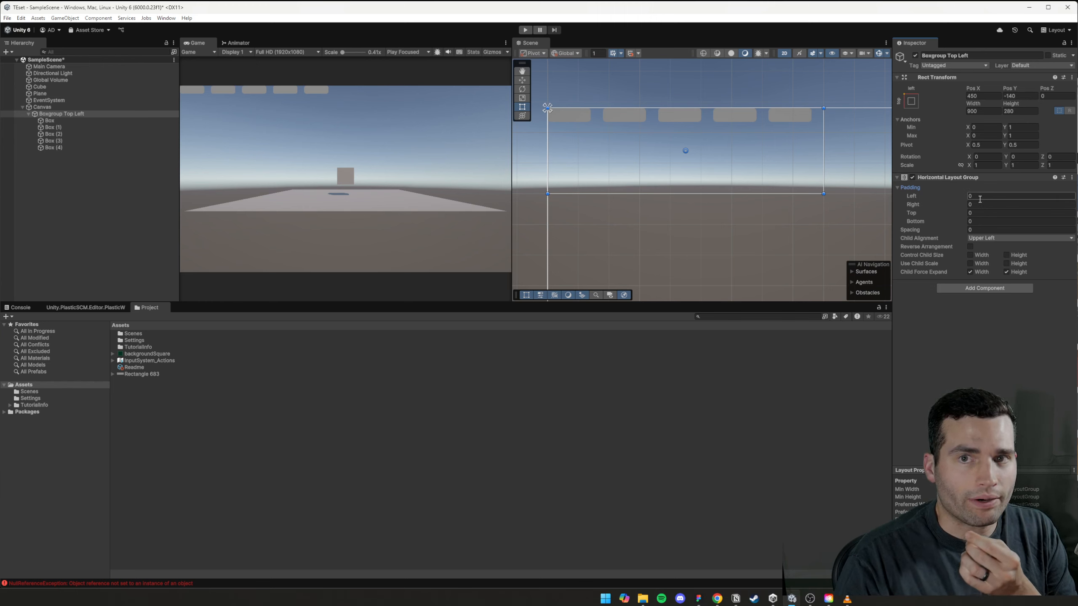
{"action": "left_click_drag", "start_coordinate": [824, 194], "coordinate": [834, 231]}
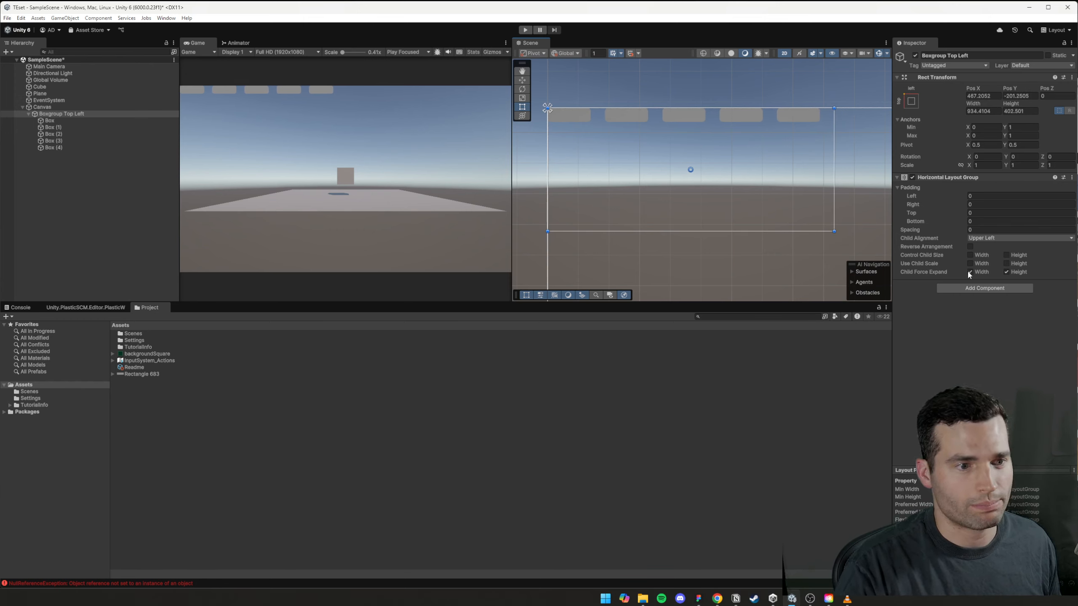
{"action": "left_click", "coordinate": [970, 272]}
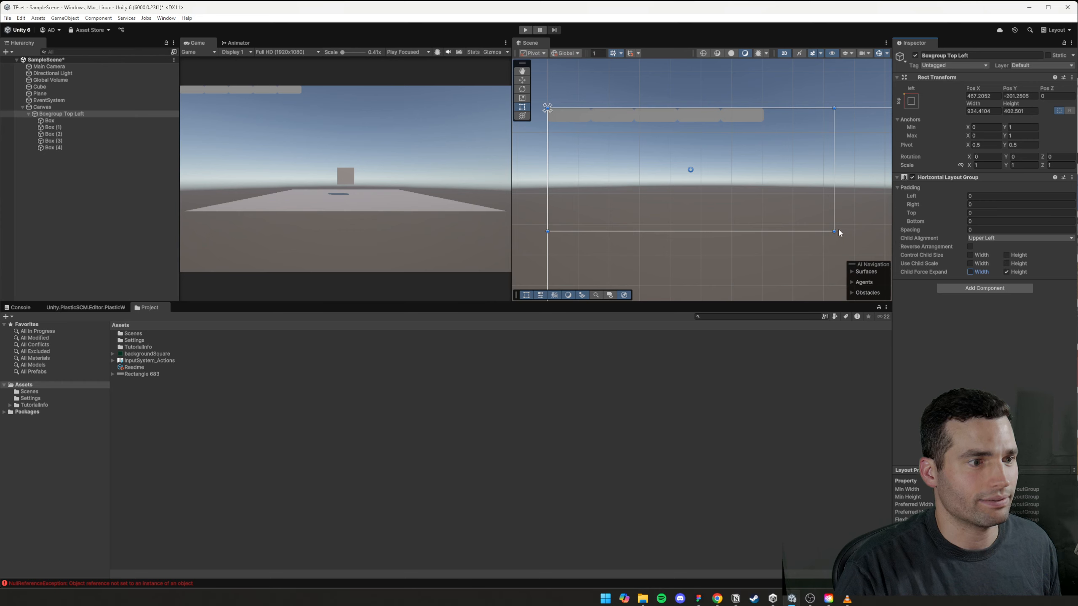
{"action": "left_click_drag", "start_coordinate": [839, 232], "coordinate": [880, 246]}
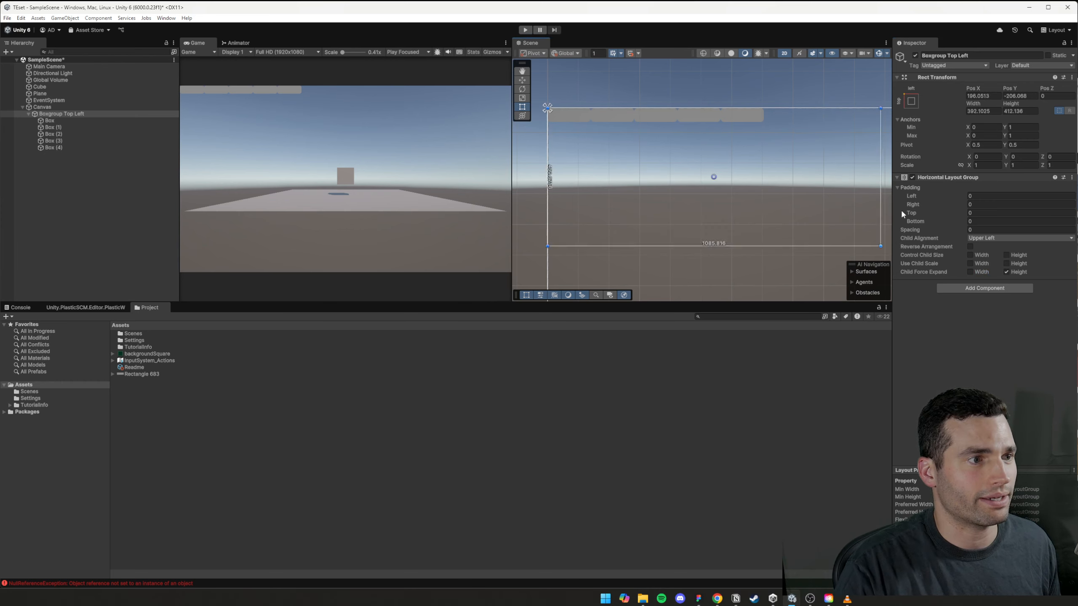
{"action": "left_click_drag", "start_coordinate": [900, 211], "coordinate": [868, 211]}
{"action": "left_click", "coordinate": [1006, 271]}
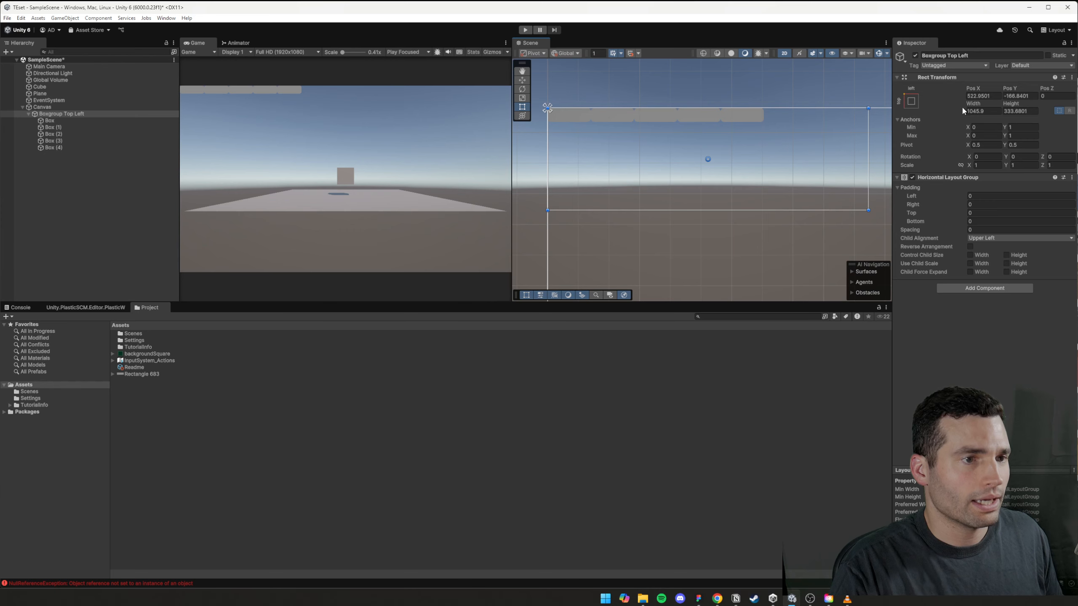
- Set Boxgroup Top Left's width to 900 and height to 280, and snap its position to the canvas's top-left corner
{"action": "left_click", "coordinate": [993, 112]}
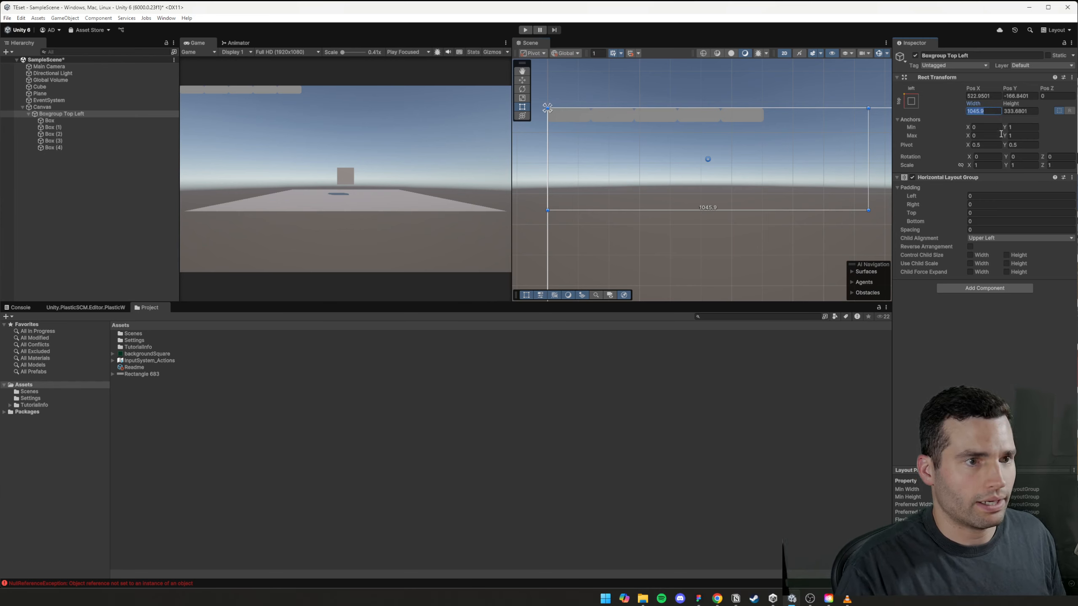
{"action": "type", "text": "900"}
{"action": "key", "text": "Tab"}
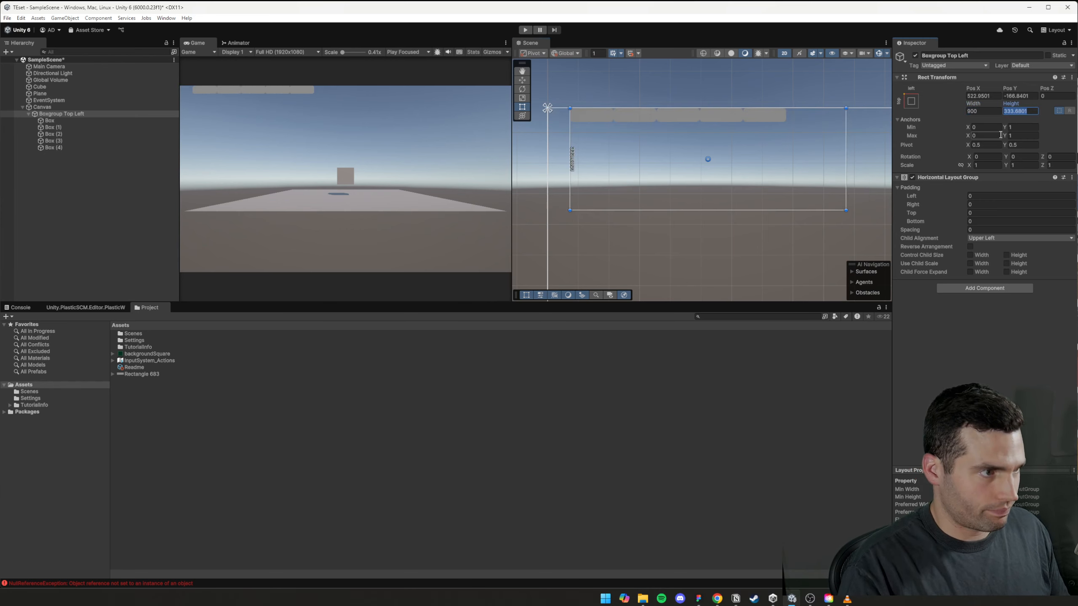
{"action": "type", "text": "280"}
{"action": "left_click", "coordinate": [911, 102]}
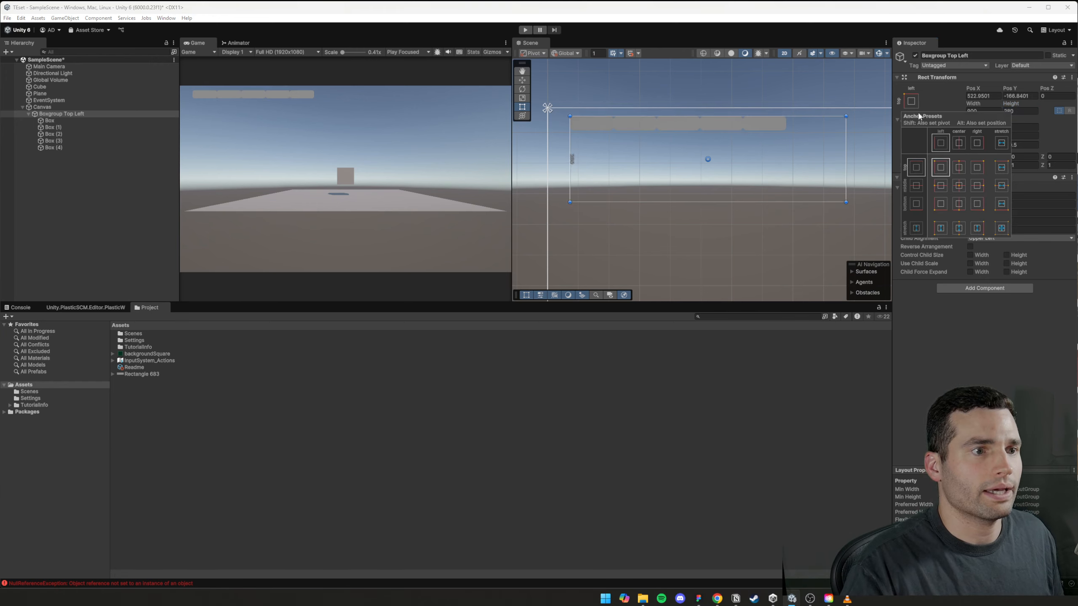
{"action": "left_click", "coordinate": [937, 144], "text": "alt"}
{"action": "left_click", "coordinate": [697, 105]}
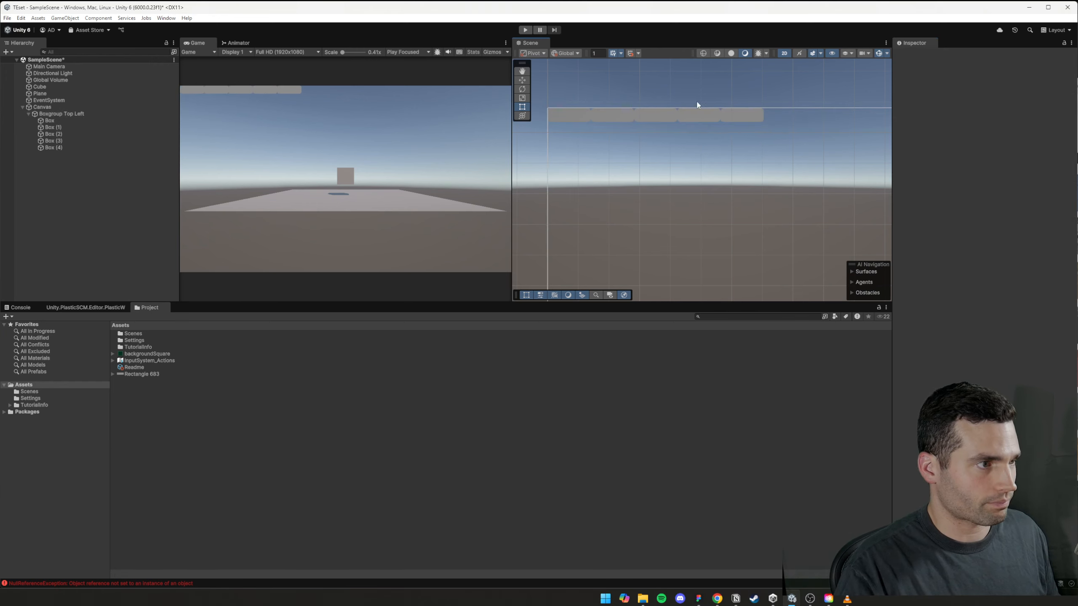
- Check the top row in Figma, return to Unity, and set Boxgroup Top Left's left and top padding to 16
{"action": "left_click", "coordinate": [80, 114]}
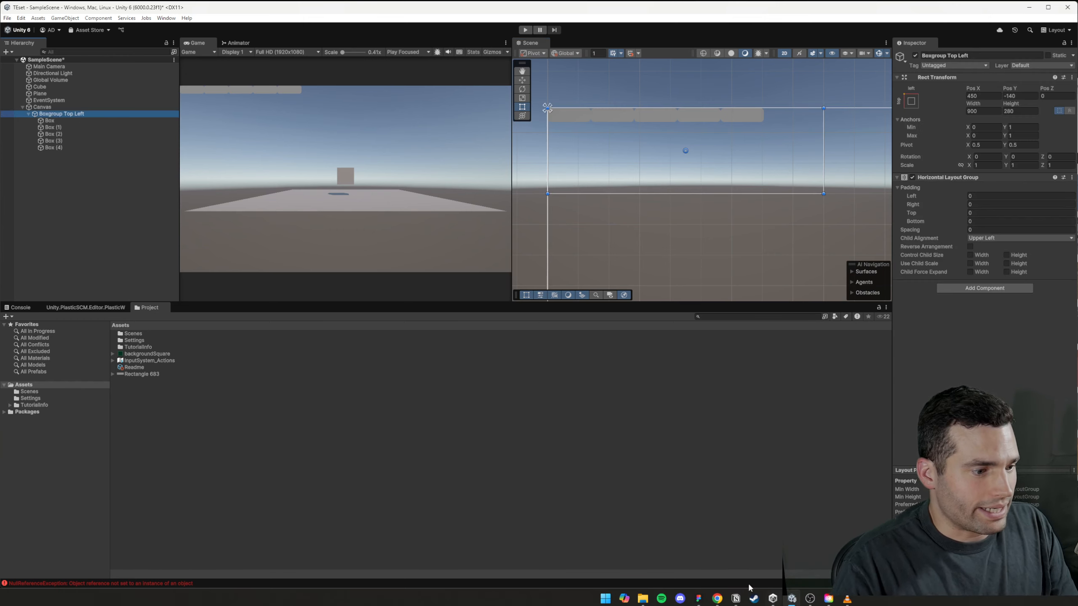
{"action": "left_click", "coordinate": [698, 599]}
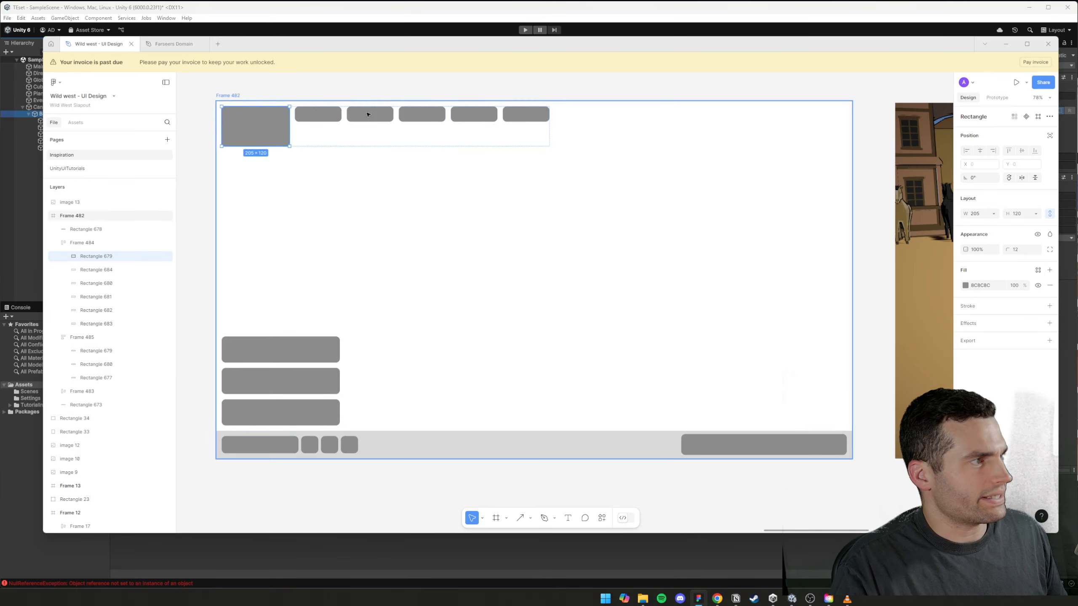
{"action": "key", "text": "alt+Tab"}
{"action": "left_click", "coordinate": [969, 196]}
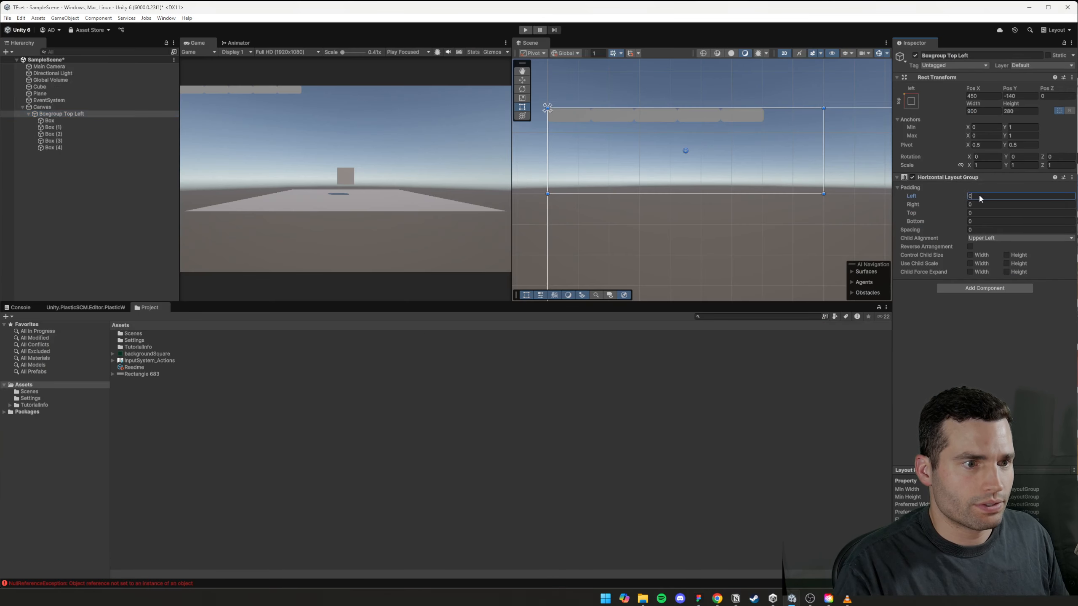
{"action": "type", "text": "16"}
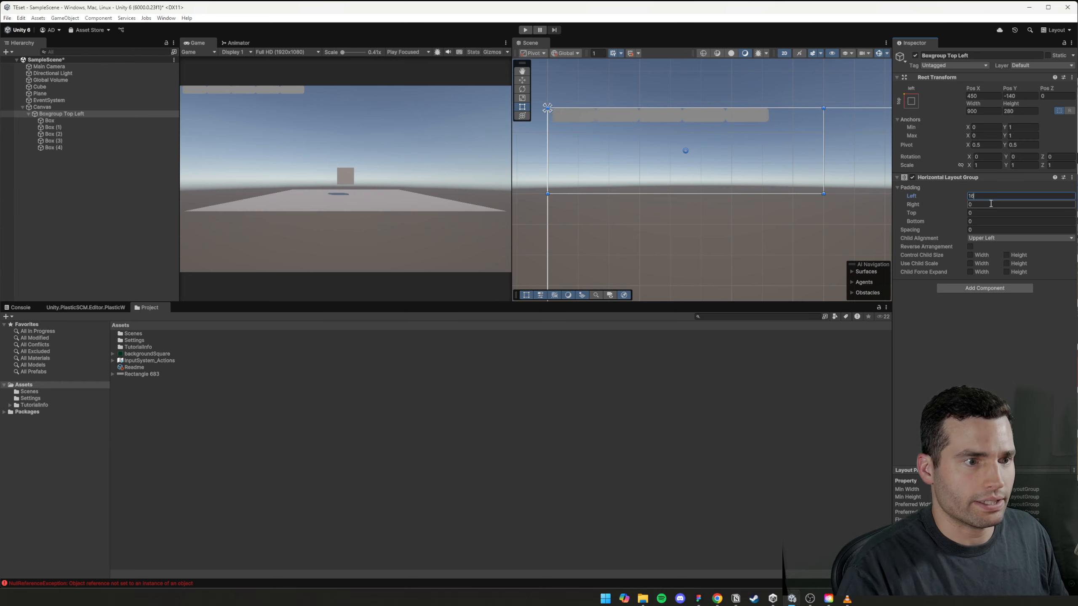
{"action": "left_click", "coordinate": [987, 214]}
{"action": "type", "text": "16"}
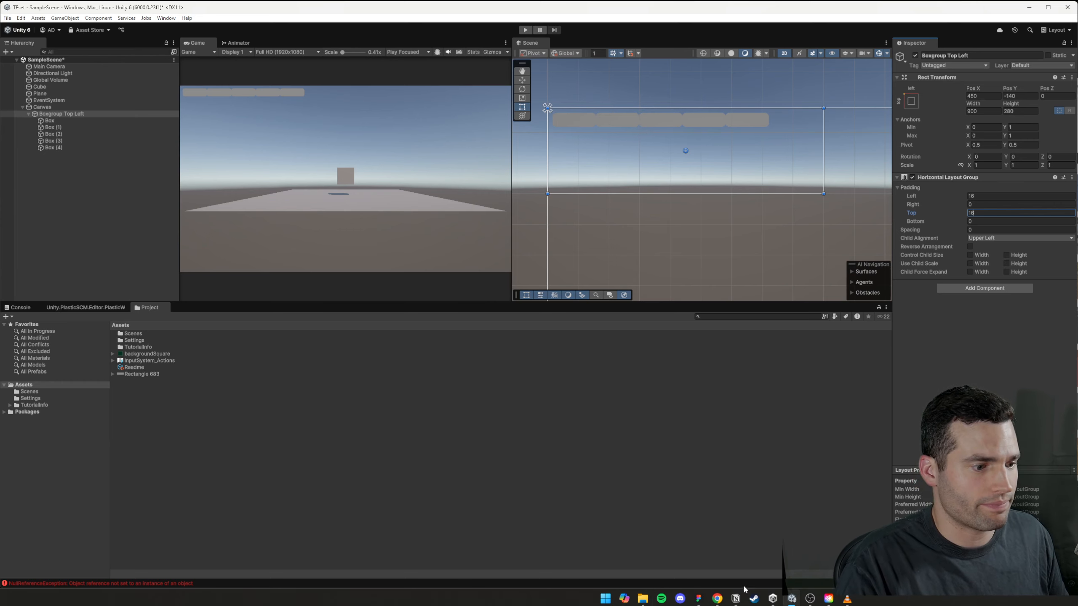
- Look up the gap of the top row's auto layout frame in Figma and set the Unity layout group's spacing to 16
{"action": "left_click", "coordinate": [698, 599]}
{"action": "left_click", "coordinate": [331, 115]}
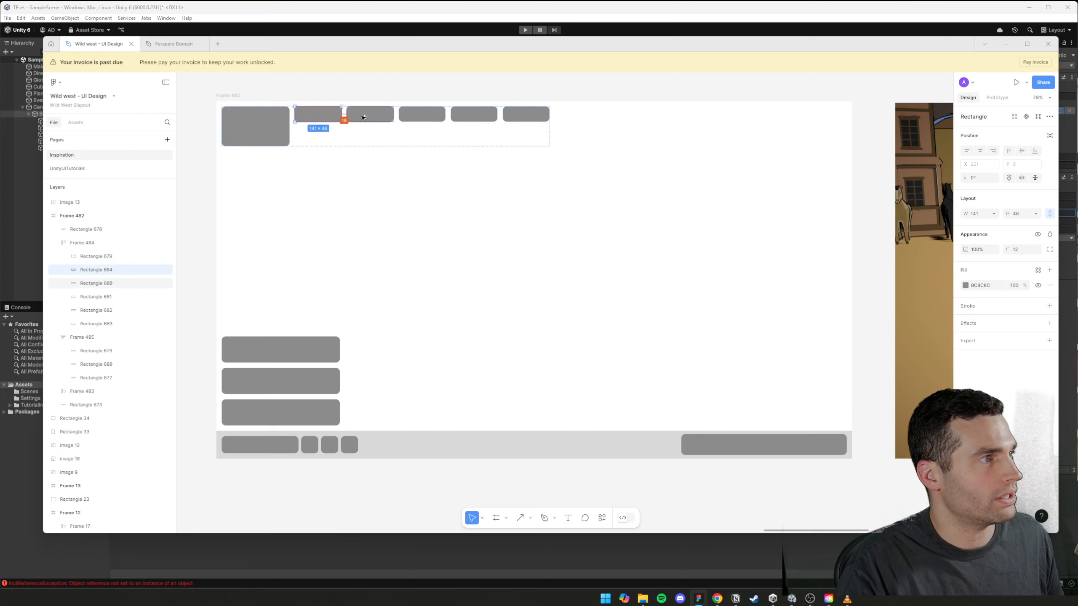
{"action": "left_click", "coordinate": [374, 128]}
{"action": "left_click", "coordinate": [971, 240]}
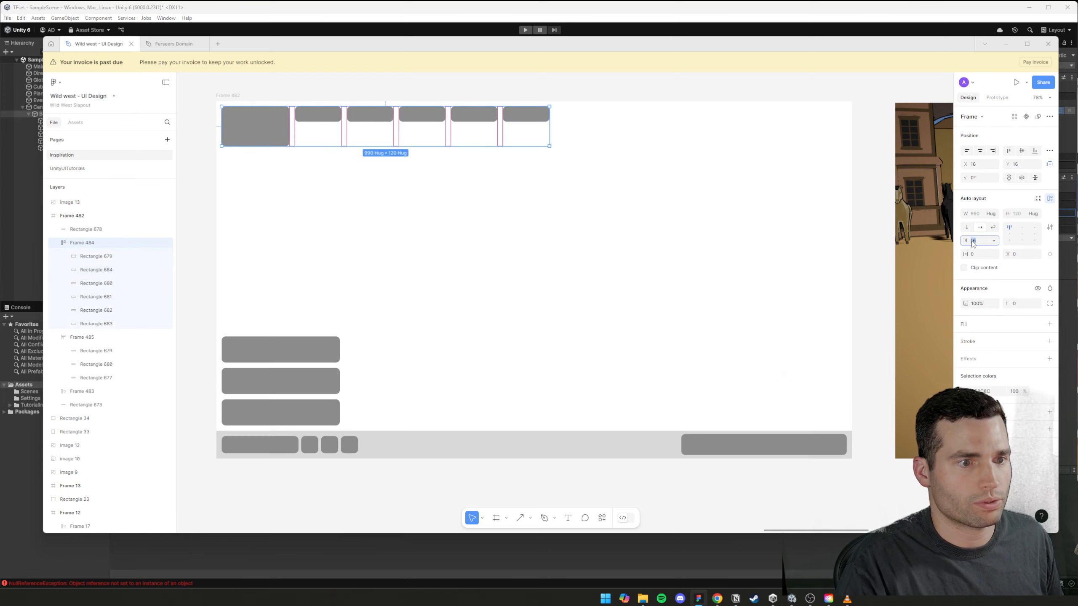
{"action": "key", "text": "alt+Tab"}
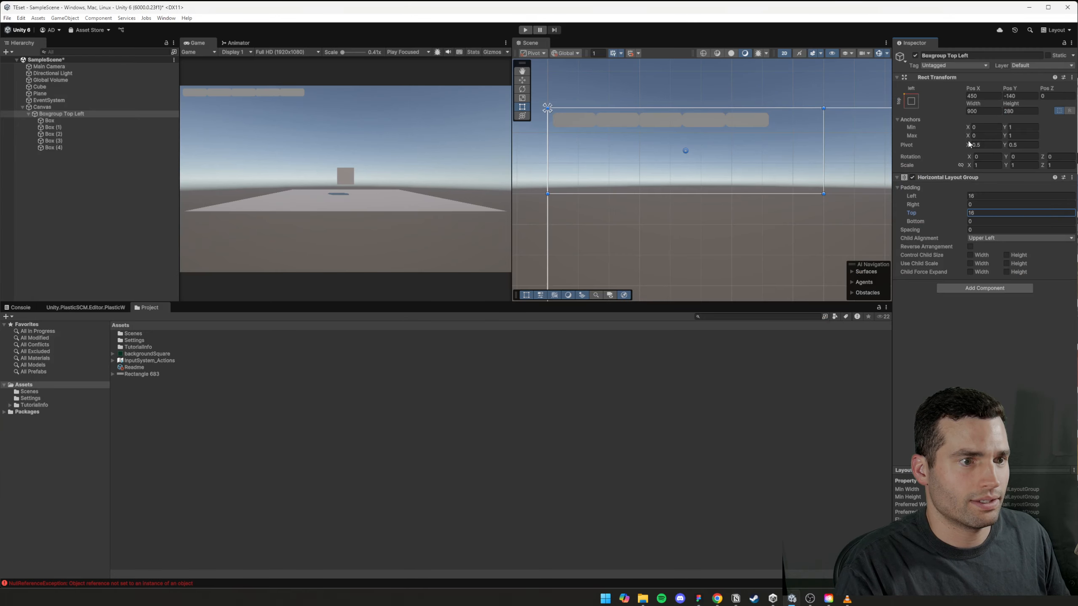
{"action": "left_click", "coordinate": [1004, 230]}
{"action": "type", "text": "16"}
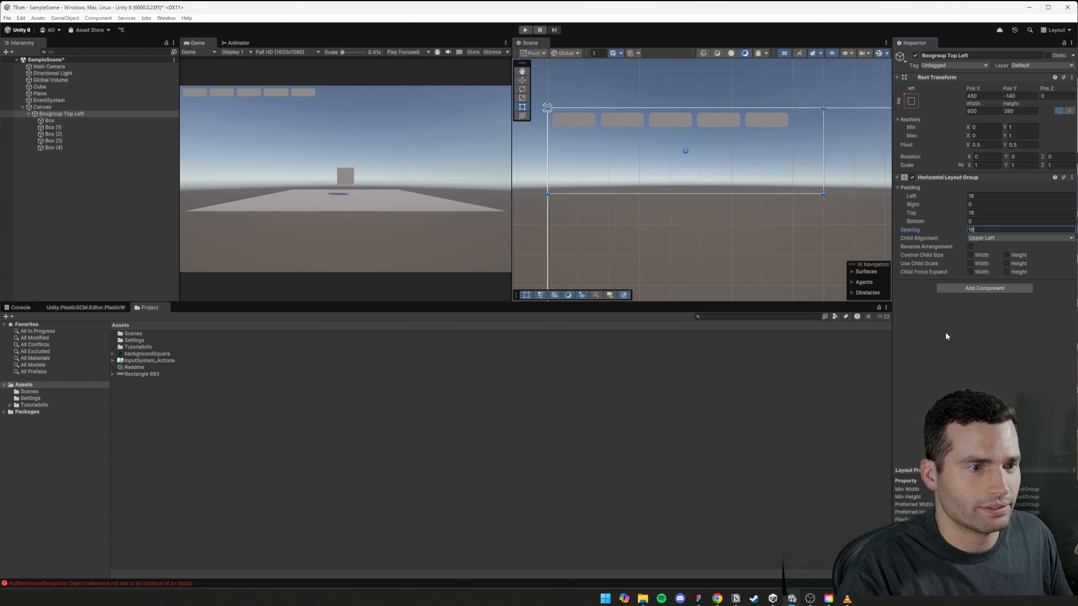
- Try the Upper Right, Upper Center, Middle Center and Lower Center child alignments on the layout group and restore Upper Left
{"action": "left_click", "coordinate": [992, 239]}
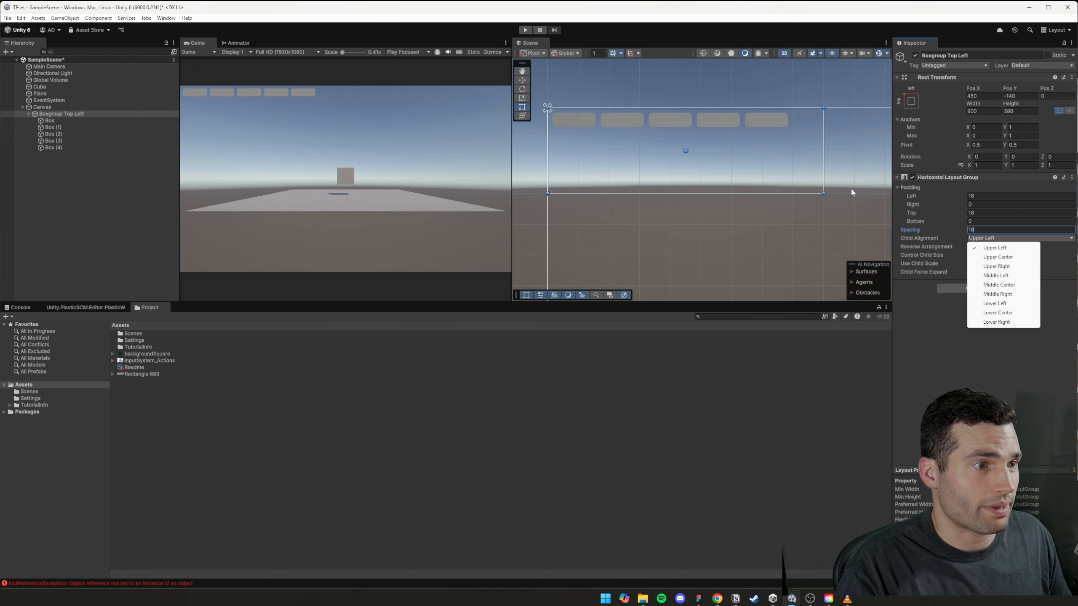
{"action": "left_click", "coordinate": [1002, 265]}
{"action": "left_click", "coordinate": [1004, 238]}
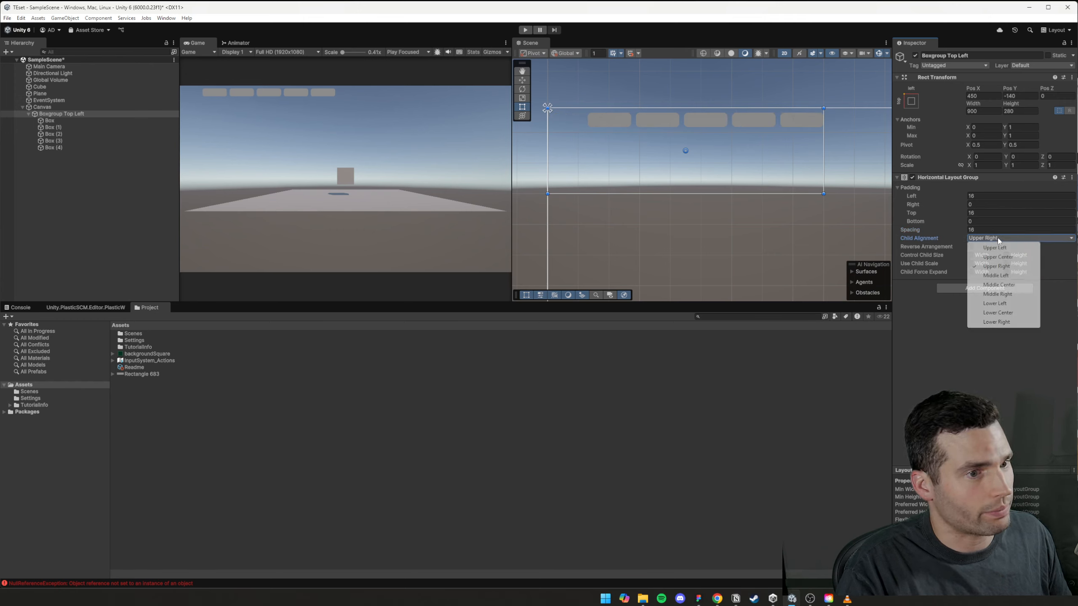
{"action": "left_click", "coordinate": [1002, 257]}
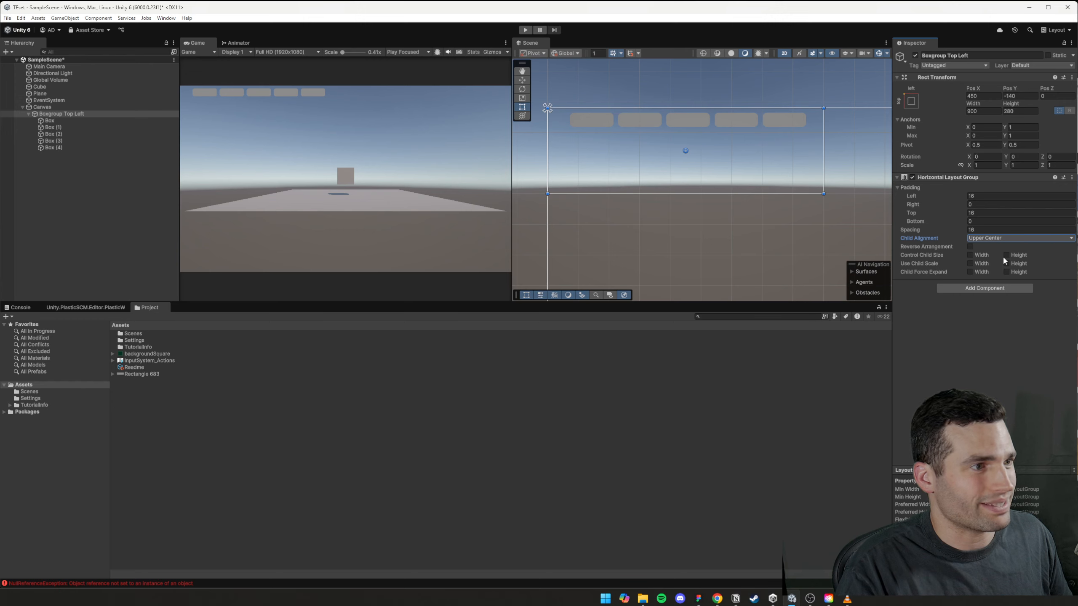
{"action": "left_click", "coordinate": [1003, 238]}
{"action": "left_click", "coordinate": [999, 285]}
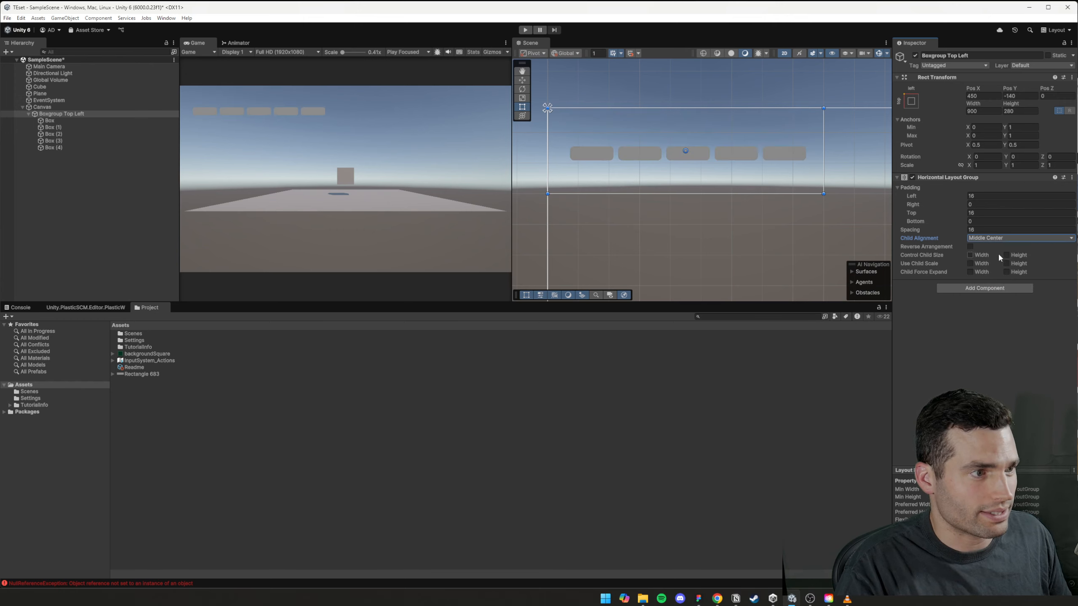
{"action": "left_click", "coordinate": [1001, 238]}
{"action": "left_click", "coordinate": [998, 312]}
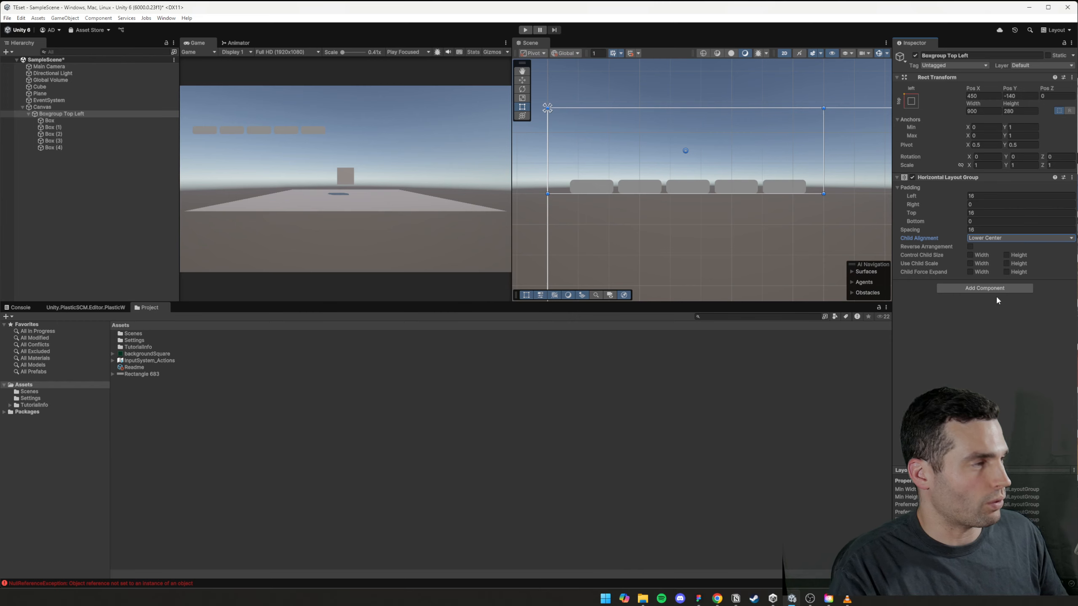
{"action": "left_click", "coordinate": [996, 237]}
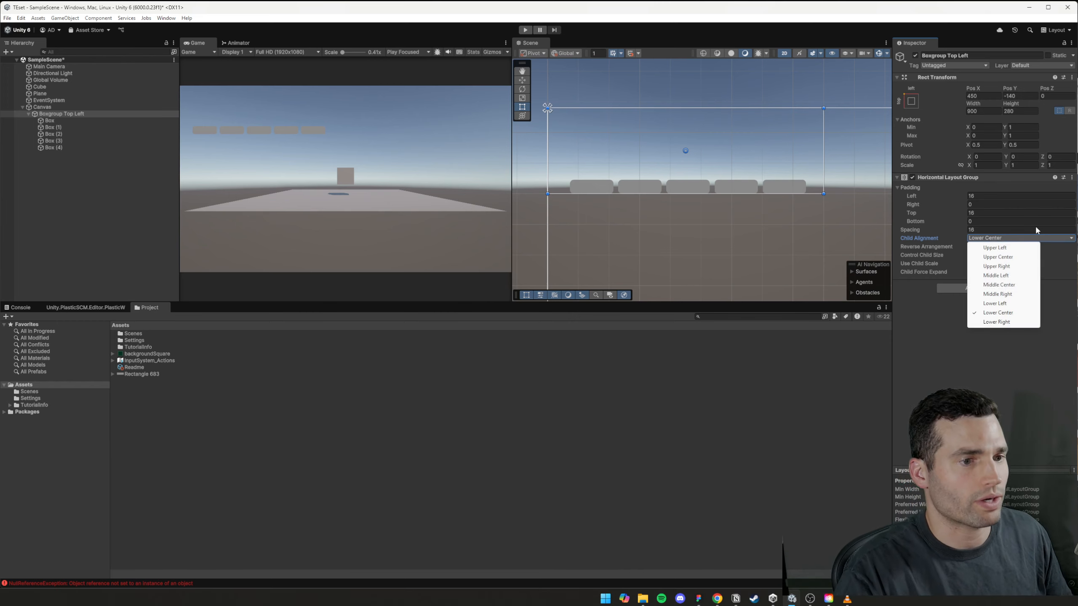
{"action": "left_click", "coordinate": [1006, 248]}
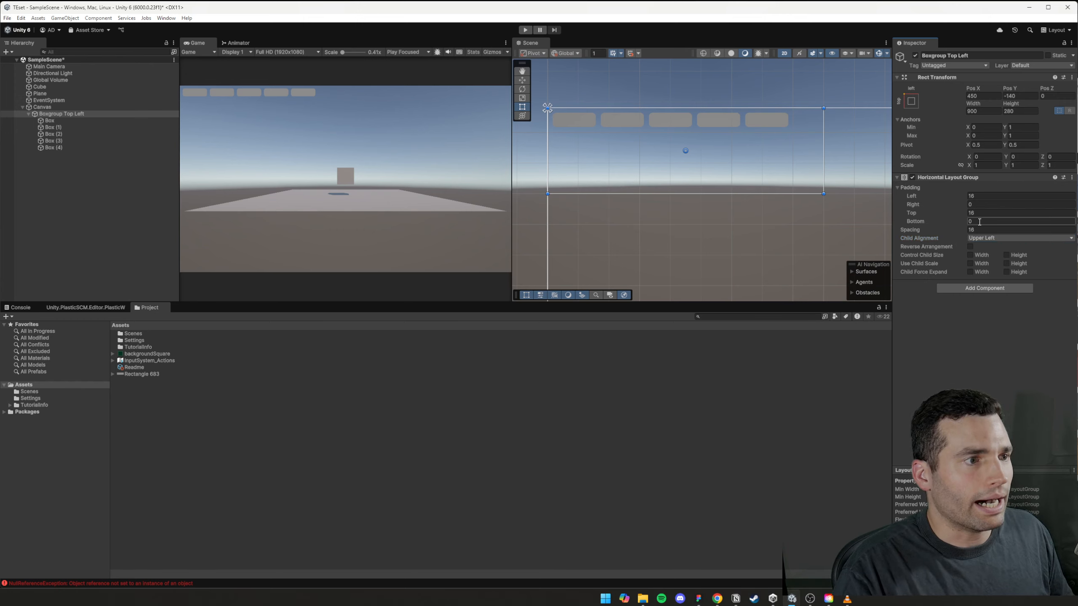
- Switch to Figma, examine the size of the large first rectangle in the top row, and return to Unity
{"action": "left_click", "coordinate": [699, 598]}
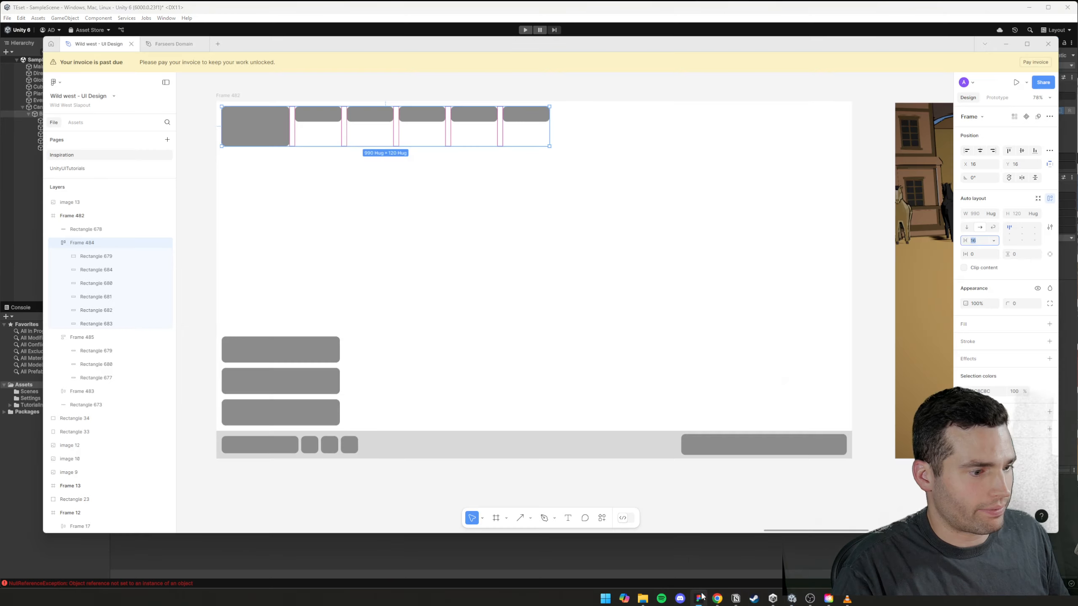
{"action": "left_click", "coordinate": [266, 133]}
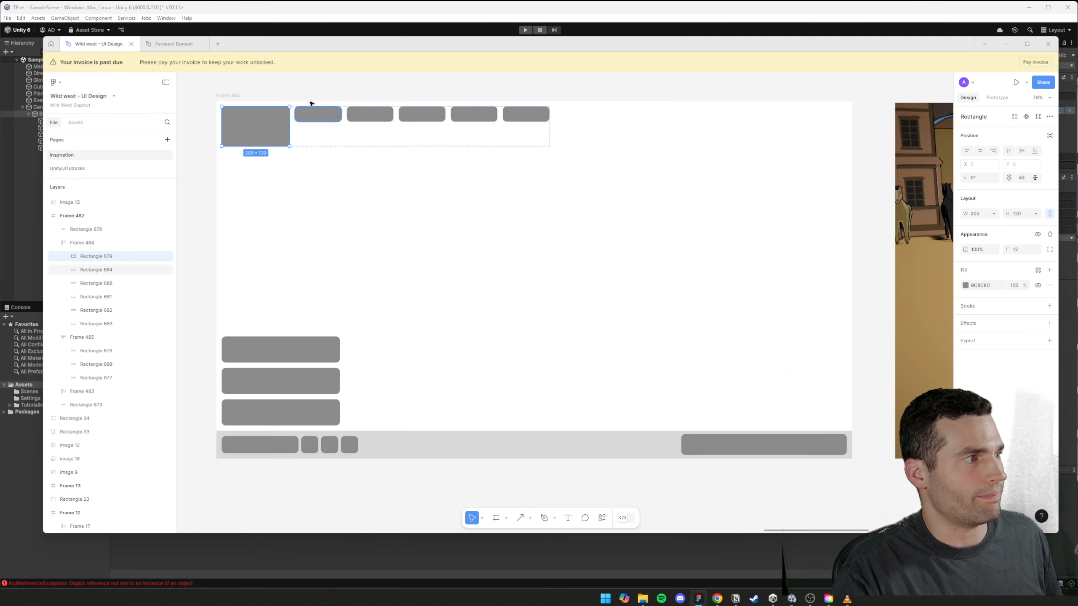
{"action": "left_click", "coordinate": [400, 10]}
- Duplicate Box once more inside Boxgroup Top Left
{"action": "left_click", "coordinate": [592, 123]}
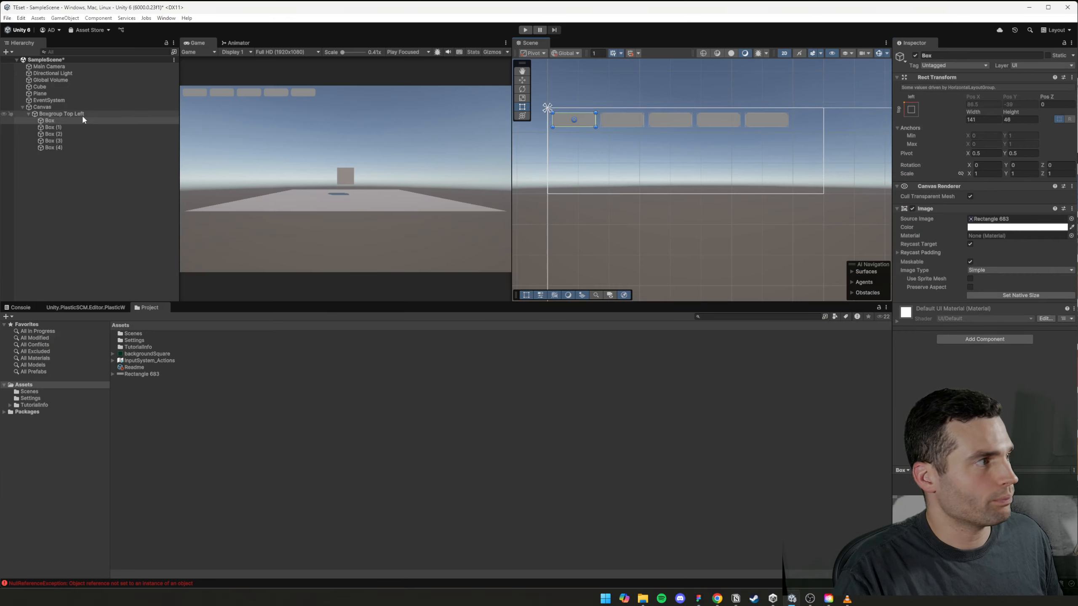
{"action": "left_click", "coordinate": [82, 116]}
{"action": "left_click", "coordinate": [81, 121]}
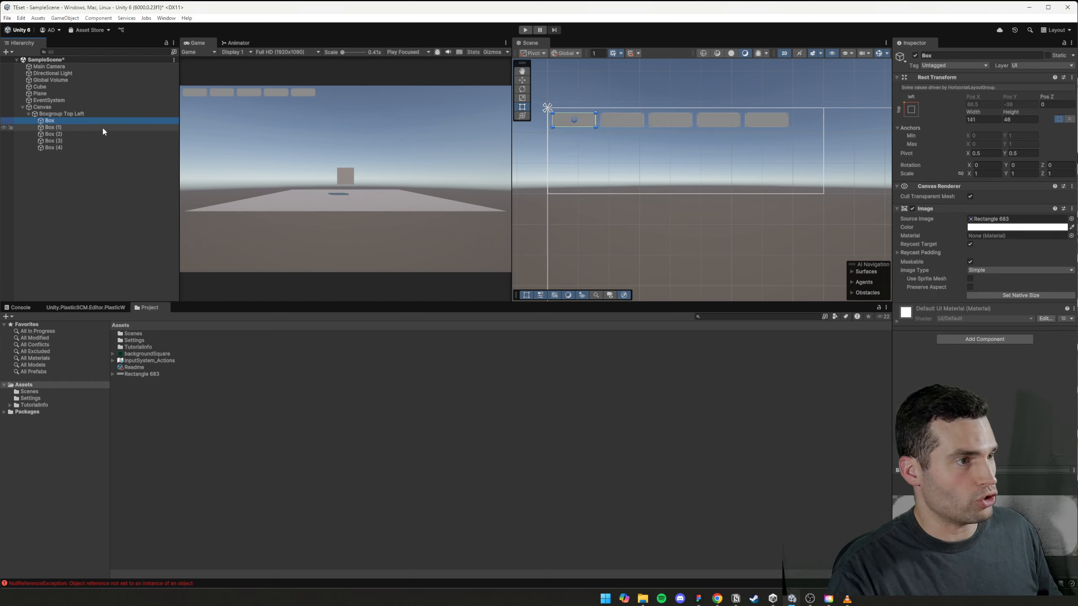
{"action": "key", "text": "ctrl+d"}
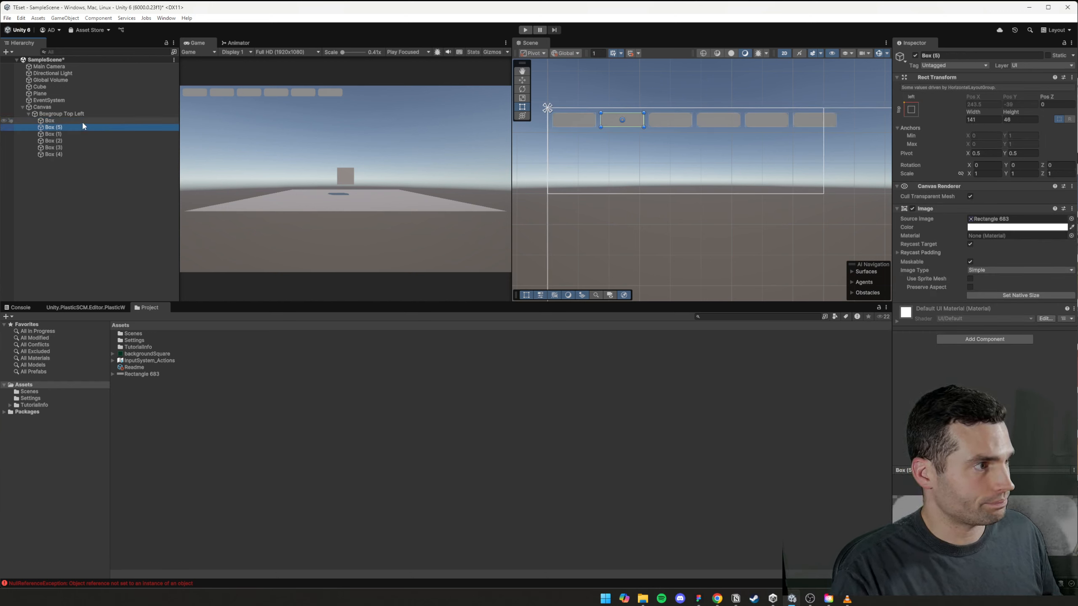
- Rename the first Box in Boxgroup Top Left as LeftMostBox
{"action": "left_click", "coordinate": [82, 120]}
{"action": "left_click", "coordinate": [87, 122]}
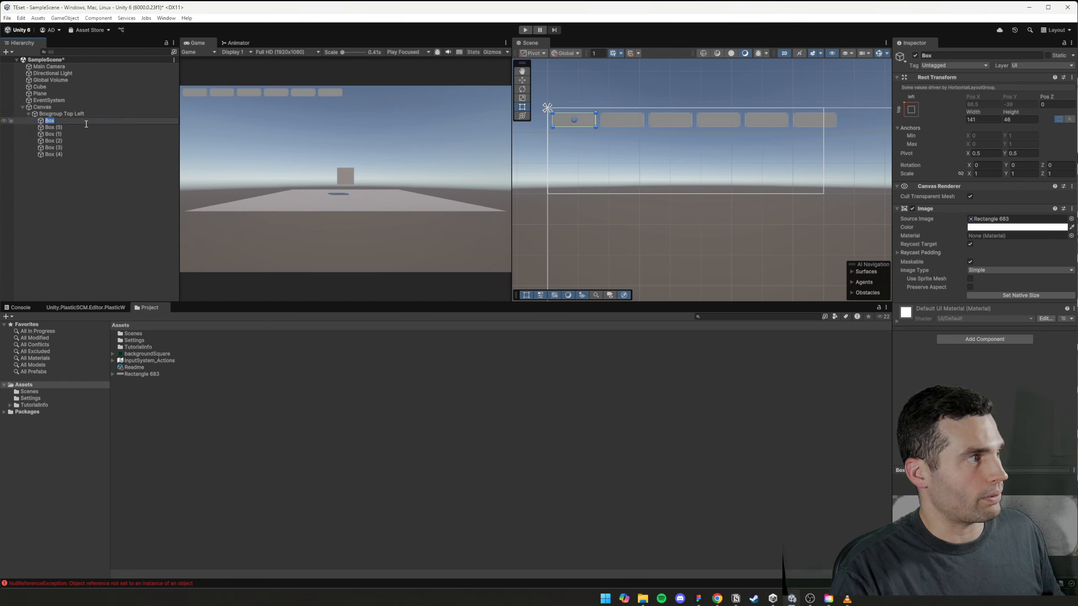
{"action": "type", "text": "LeftMost"}
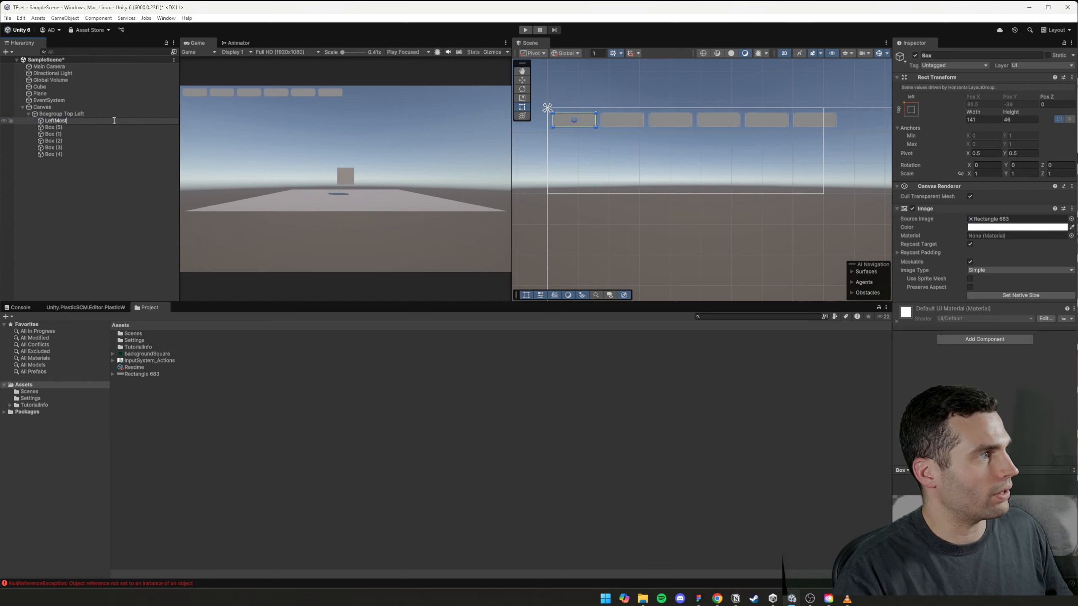
{"action": "key", "text": "Return"}
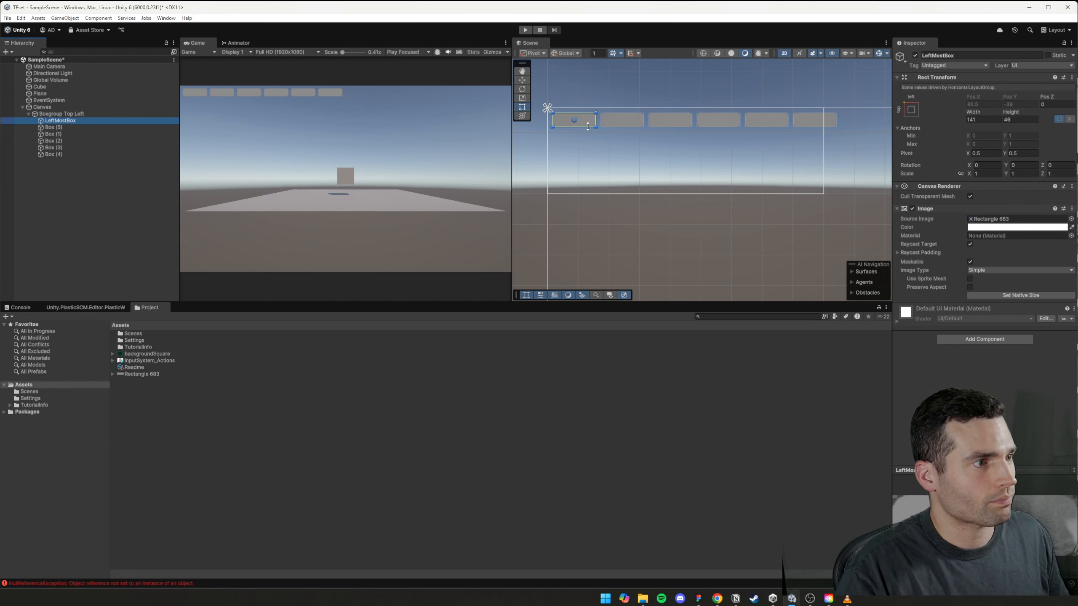
- Stretch LeftMostBox downward to about twice its height and examine its rounded corners against the neighbouring box
{"action": "left_click_drag", "start_coordinate": [588, 127], "coordinate": [588, 143]}
{"action": "left_click", "coordinate": [623, 145]}
{"action": "scroll", "coordinate": [586, 120], "scroll_direction": "up", "scroll_amount": 3}
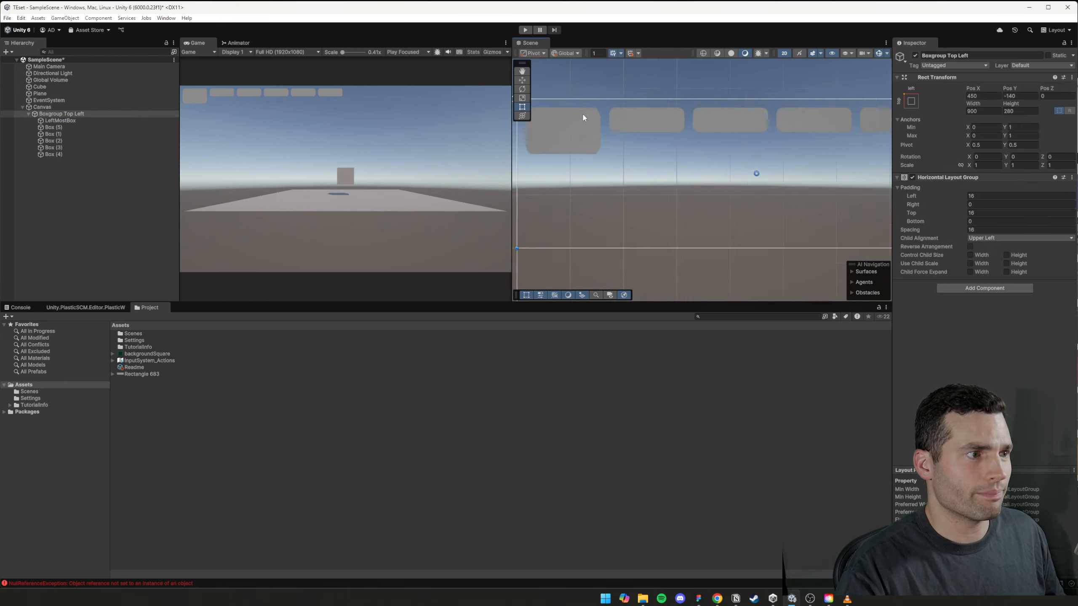
{"action": "scroll", "coordinate": [585, 120], "scroll_direction": "up", "scroll_amount": 3}
{"action": "middle_click_drag", "start_coordinate": [594, 133], "coordinate": [697, 137]}
{"action": "scroll", "coordinate": [738, 151], "scroll_direction": "up", "scroll_amount": 2}
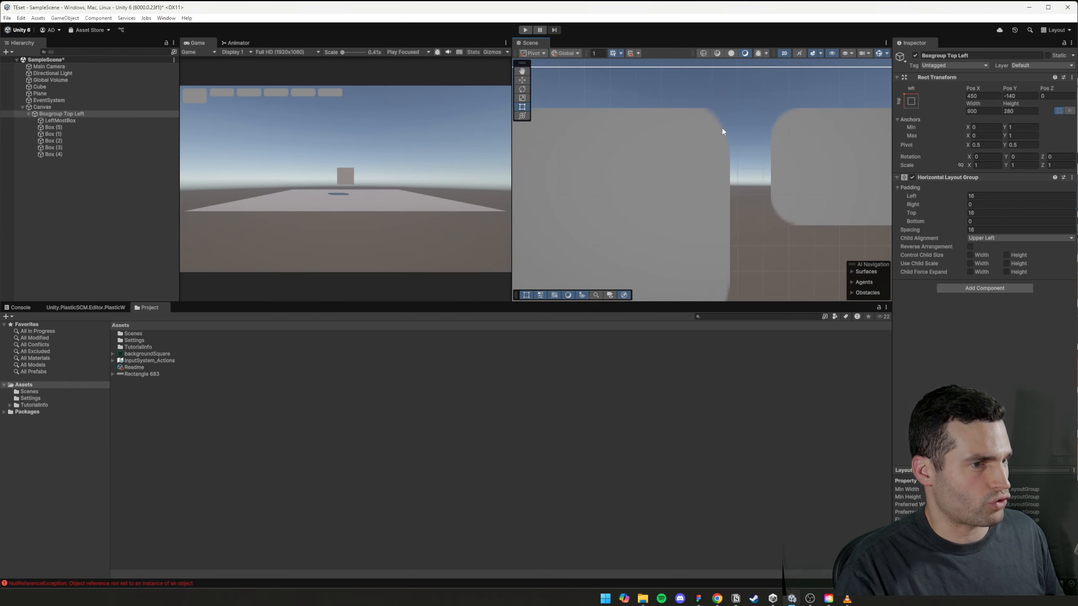
- Install the 2D Sprite package from the import settings of Rectangle 683, the source image of LeftMostBox, and open the texture in the Sprite Editor
{"action": "scroll", "coordinate": [730, 132], "scroll_direction": "down", "scroll_amount": 2}
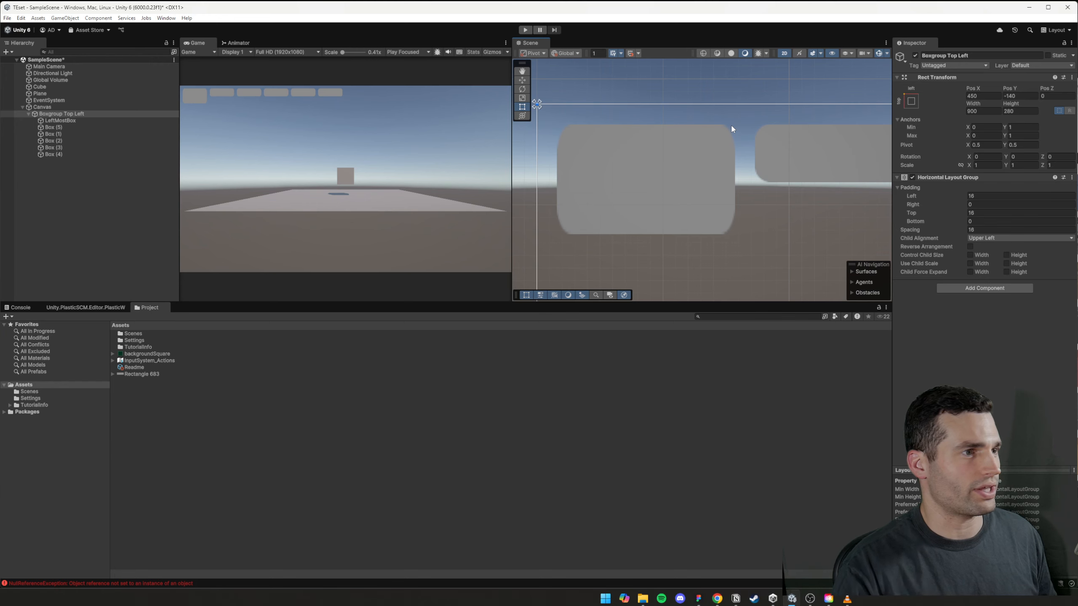
{"action": "left_click", "coordinate": [704, 162]}
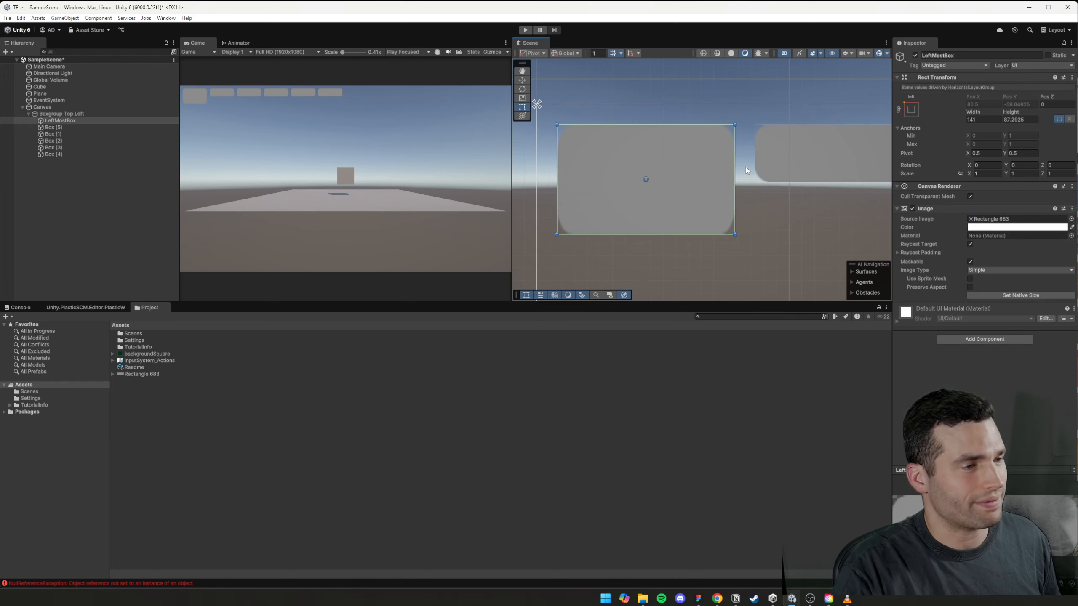
{"action": "scroll", "coordinate": [743, 169], "scroll_direction": "down", "scroll_amount": 3}
{"action": "scroll", "coordinate": [738, 165], "scroll_direction": "up", "scroll_amount": 2}
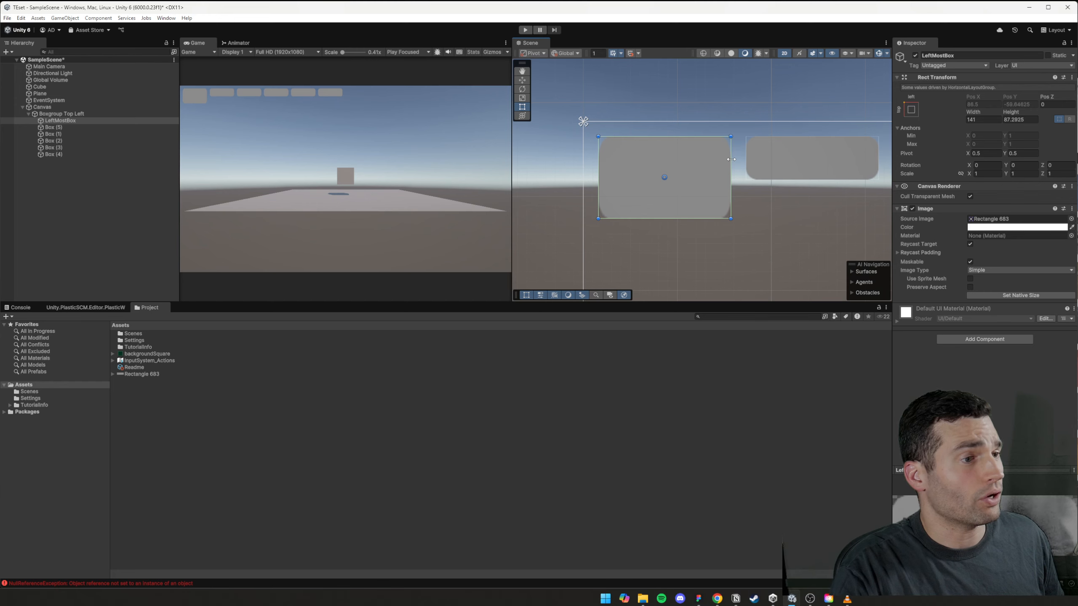
{"action": "scroll", "coordinate": [738, 170], "scroll_direction": "up", "scroll_amount": 1}
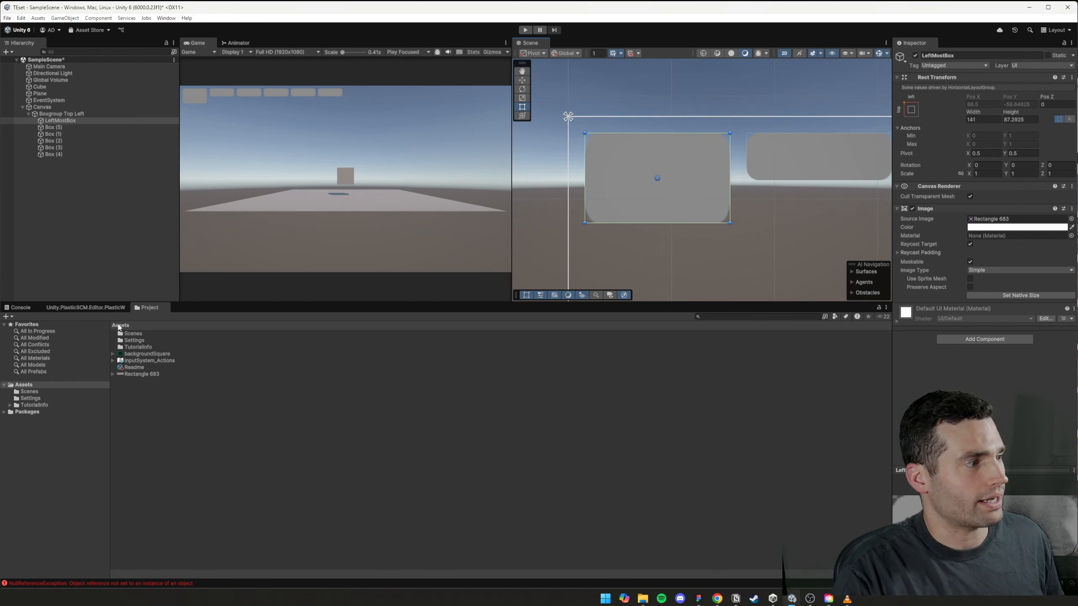
{"action": "left_click", "coordinate": [140, 375]}
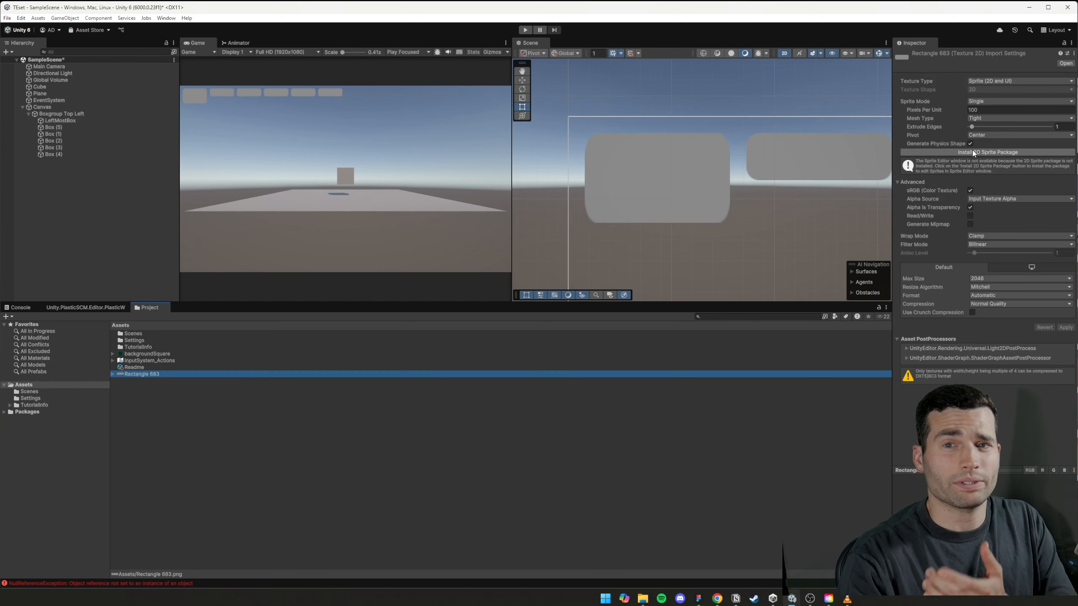
{"action": "left_click", "coordinate": [984, 153]}
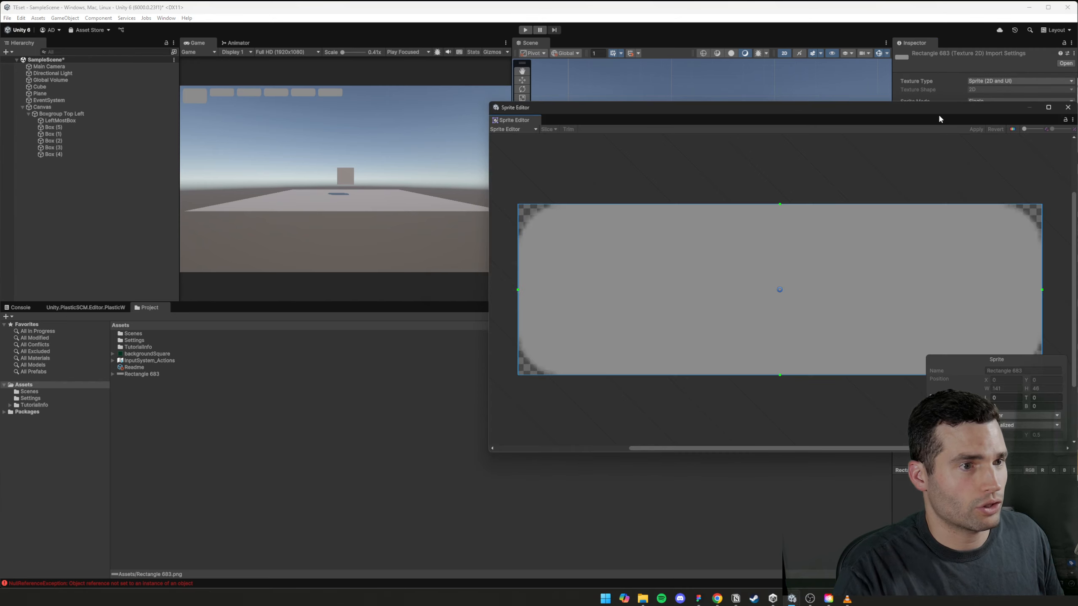
{"action": "left_click_drag", "start_coordinate": [938, 110], "coordinate": [739, 103]}
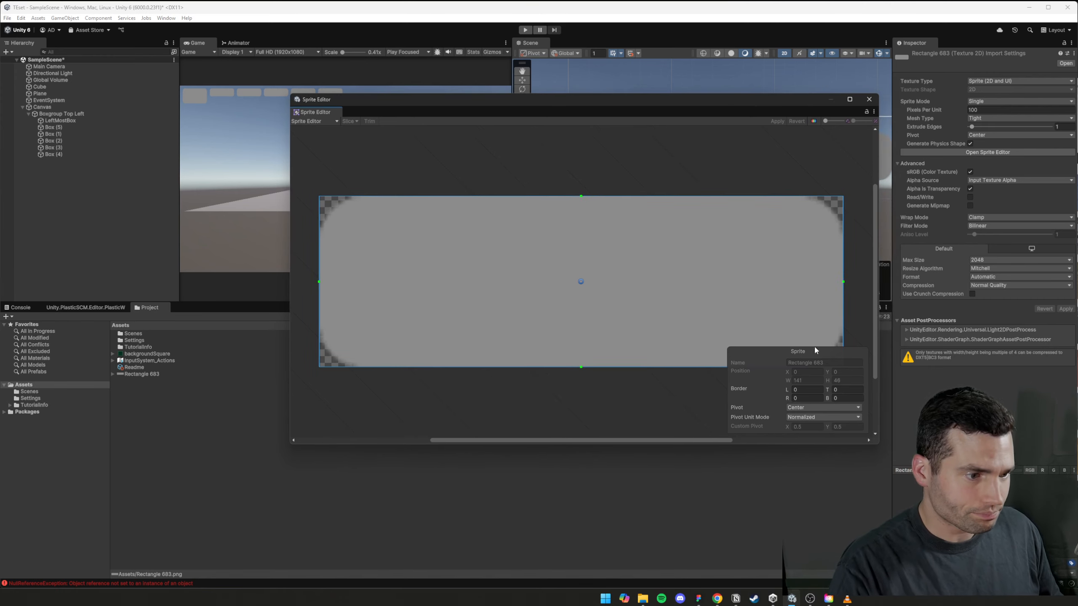
- Pull the sprite's slice borders in past the rounded corners, to top 11, bottom 11, left 12 and right 13
{"action": "mouse_move", "coordinate": [702, 600]}
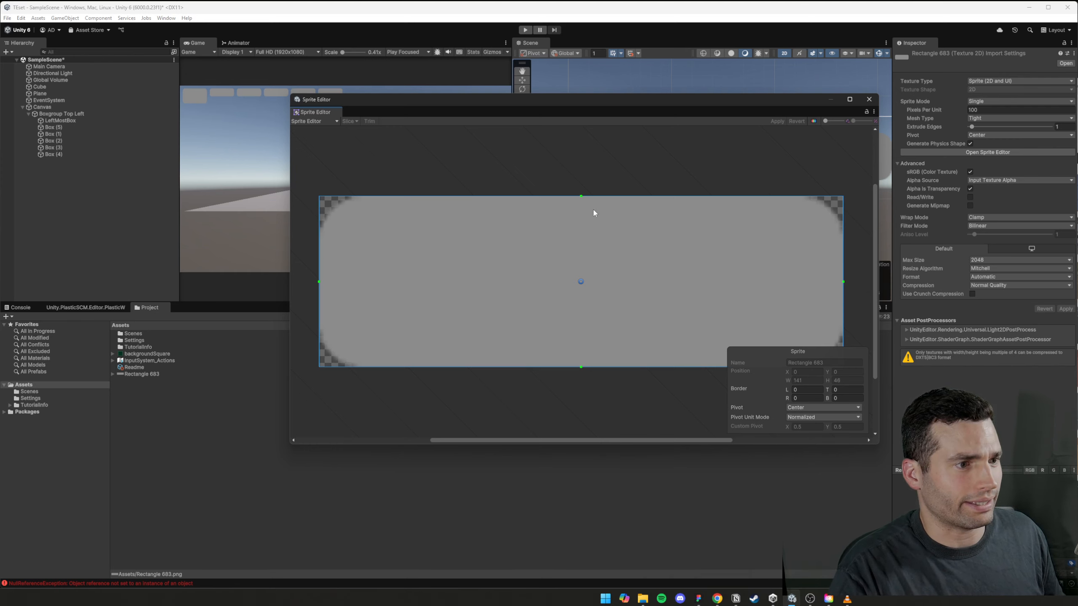
{"action": "left_click_drag", "start_coordinate": [582, 196], "coordinate": [581, 237]}
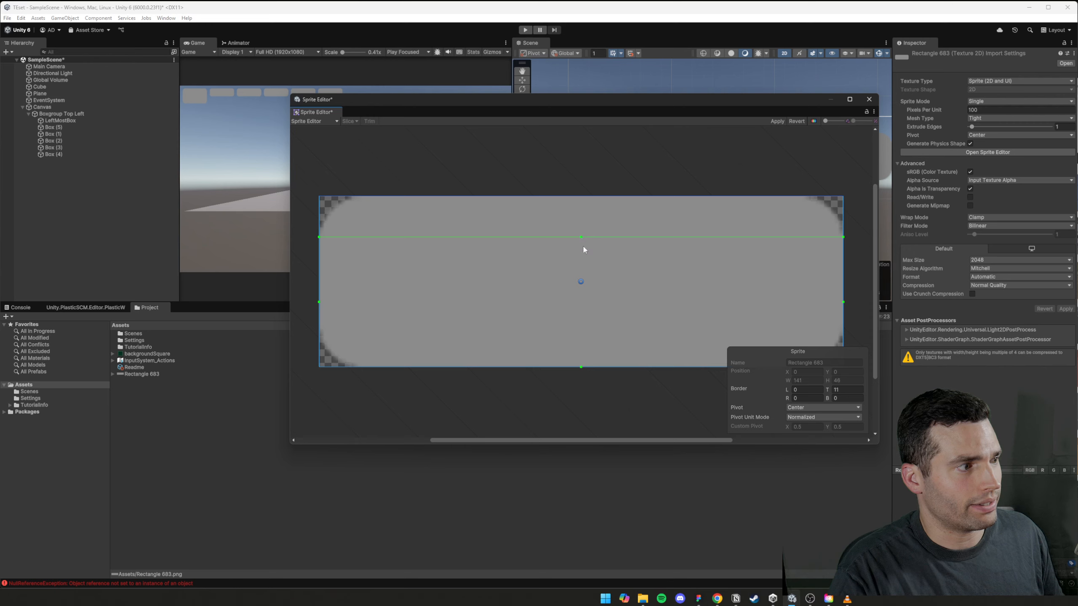
{"action": "left_click_drag", "start_coordinate": [581, 367], "coordinate": [583, 326]}
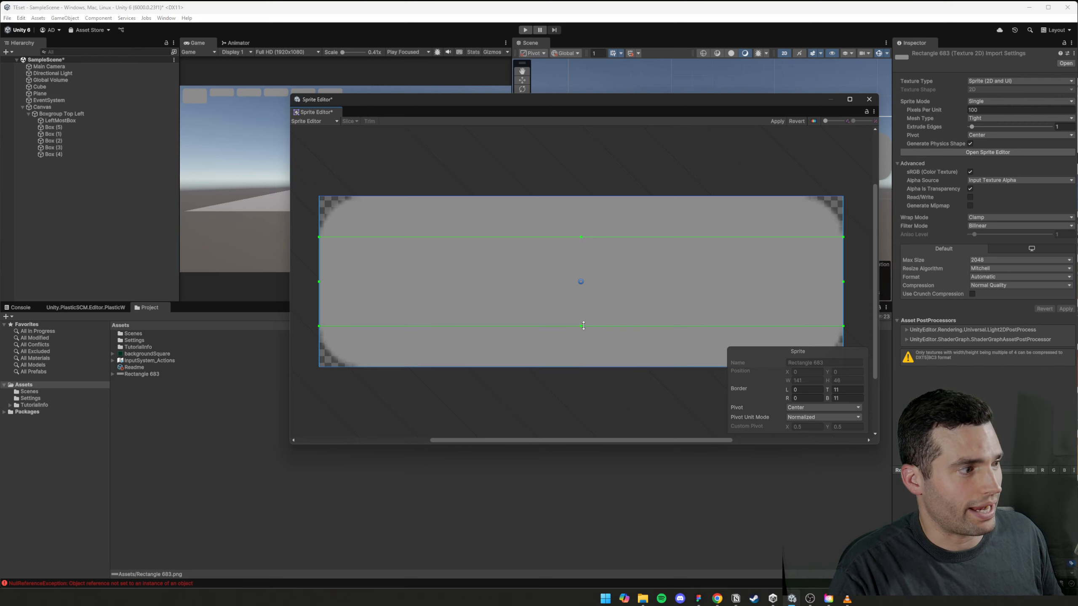
{"action": "left_click_drag", "start_coordinate": [320, 281], "coordinate": [363, 281]}
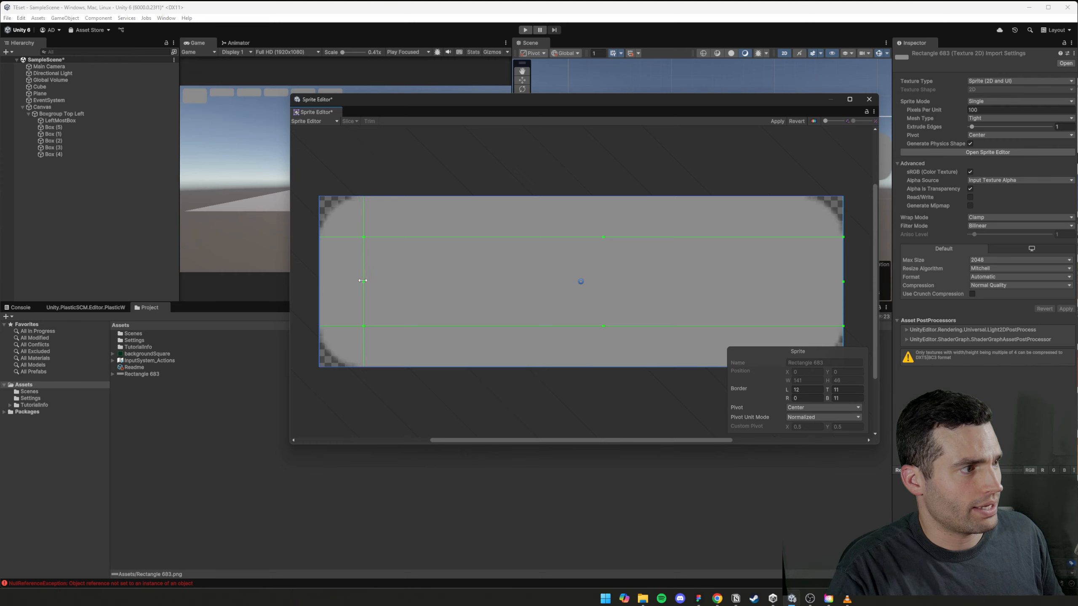
{"action": "left_click_drag", "start_coordinate": [843, 282], "coordinate": [796, 281]}
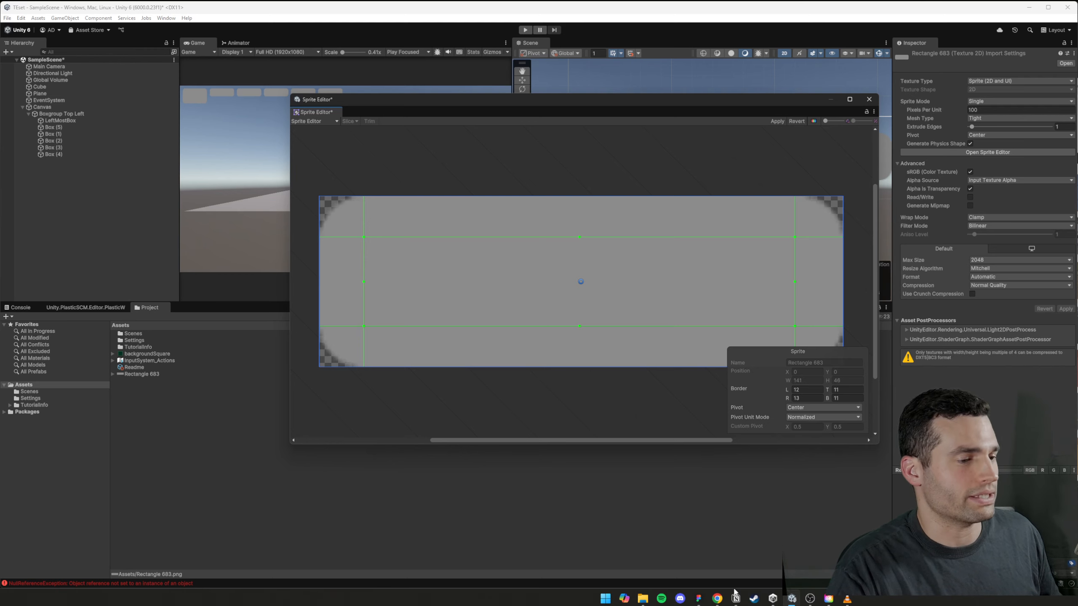
- Switch to Figma, examine the corner radius of the first small rectangle in the top row, and return to Unity
{"action": "left_click", "coordinate": [699, 599]}
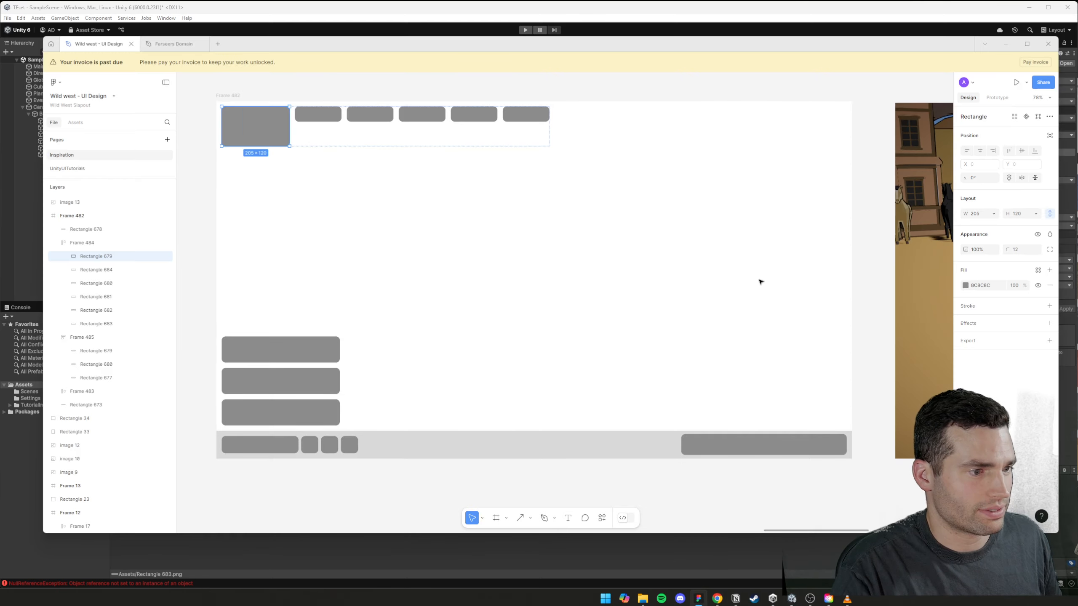
{"action": "left_click", "coordinate": [322, 113]}
{"action": "left_click", "coordinate": [1017, 250]}
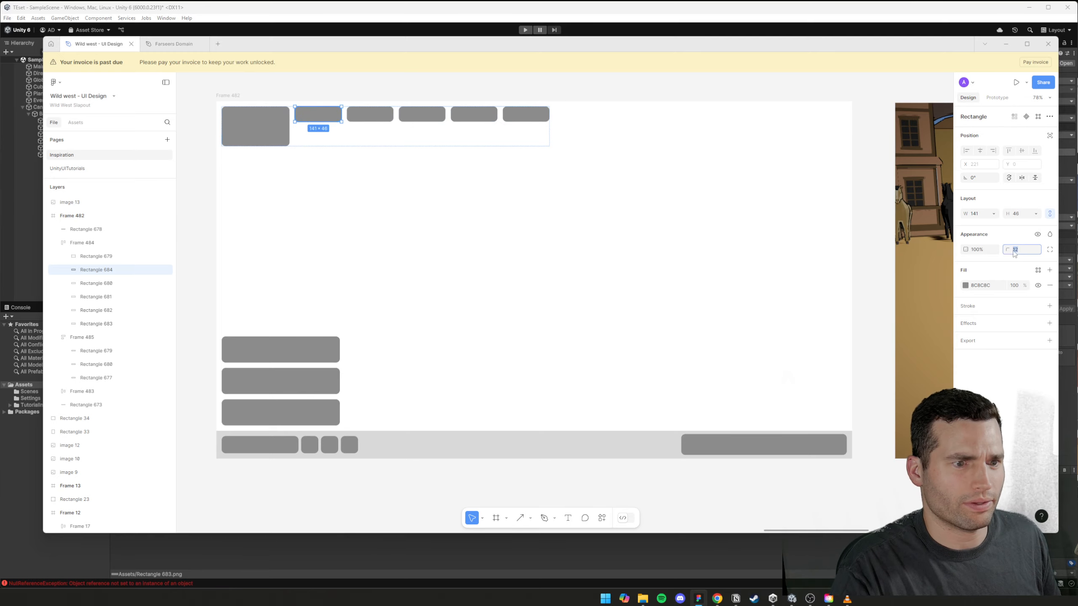
{"action": "left_click", "coordinate": [803, 542]}
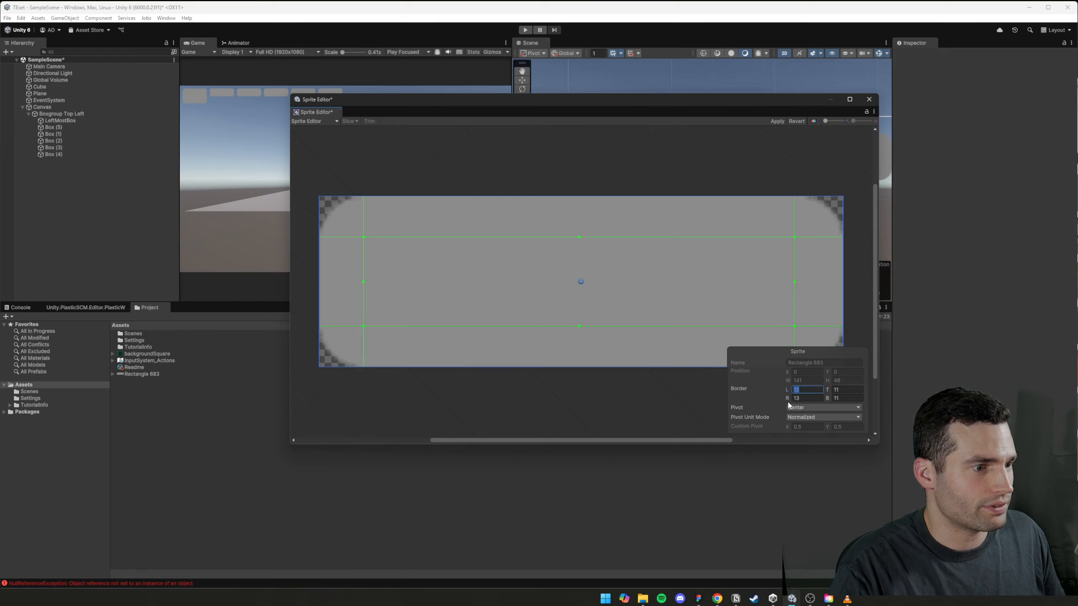
- Set the left, top, right and bottom sprite borders to 12, apply them and close the Sprite Editor
{"action": "type", "text": "12"}
{"action": "left_click", "coordinate": [842, 390]}
{"action": "type", "text": "12"}
{"action": "left_click", "coordinate": [812, 398]}
{"action": "type", "text": "1"}
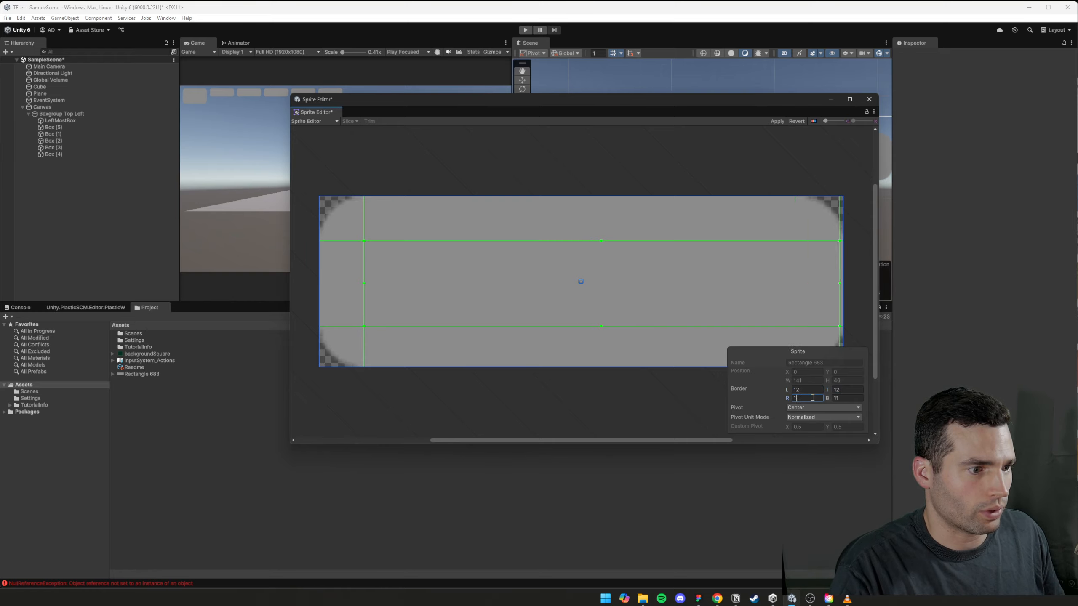
{"action": "type", "text": "2"}
{"action": "left_click", "coordinate": [845, 400]}
{"action": "type", "text": "12"}
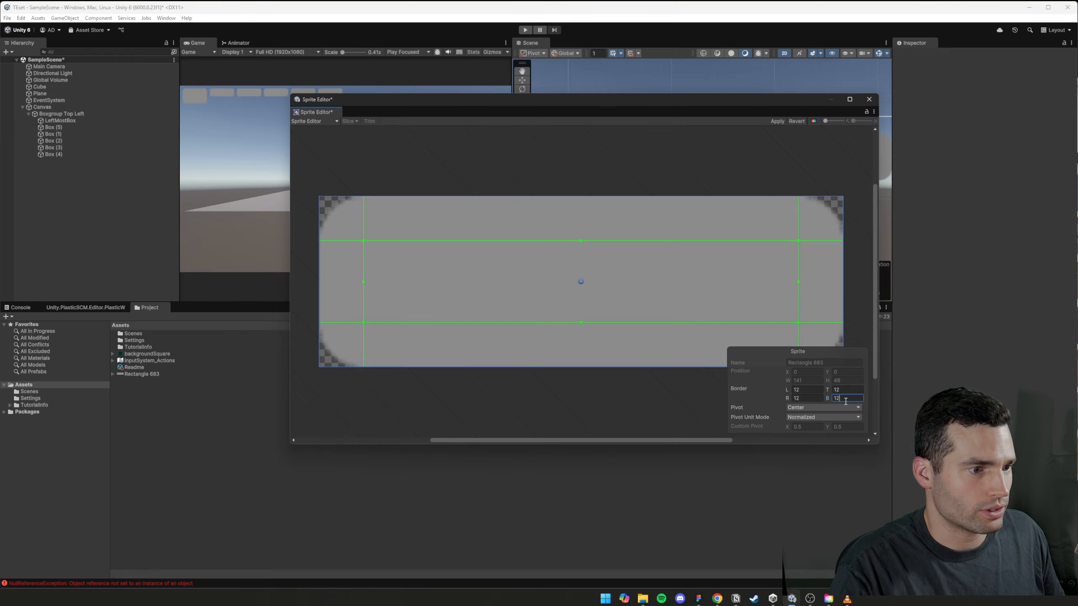
{"action": "left_click", "coordinate": [777, 121]}
{"action": "left_click", "coordinate": [868, 100]}
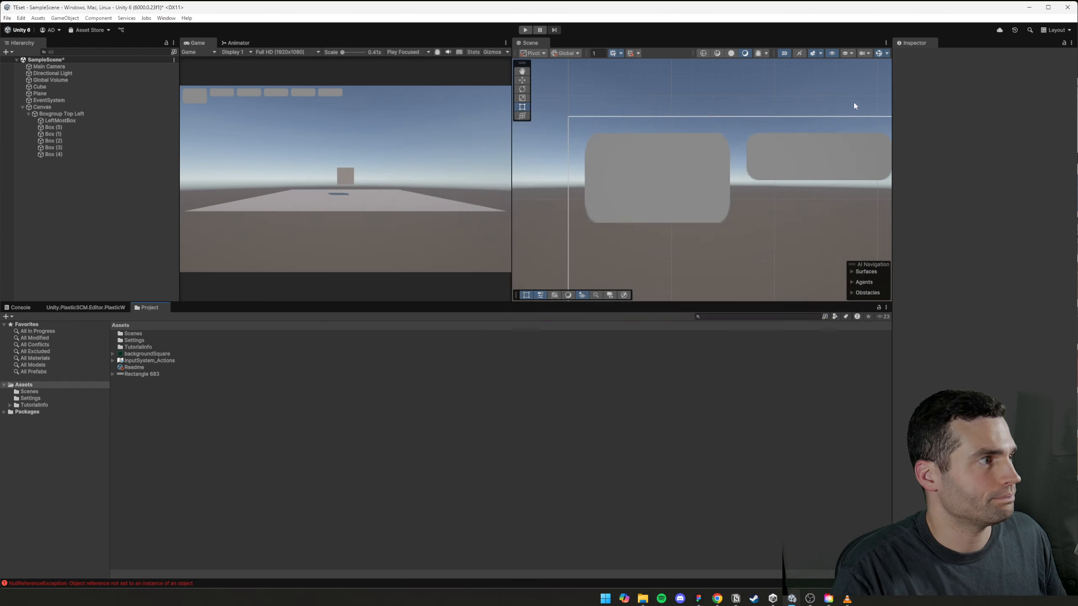
- Change Rectangle 683's mesh type to Full Rect and its wrap mode to Repeat, and apply the import settings
{"action": "left_click", "coordinate": [674, 172]}
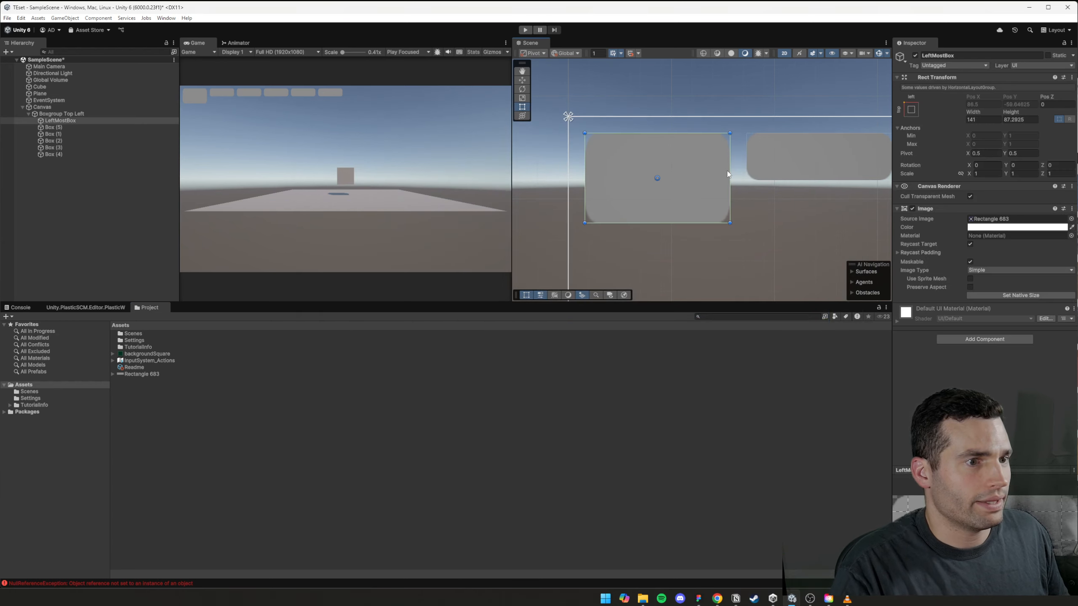
{"action": "left_click", "coordinate": [150, 375]}
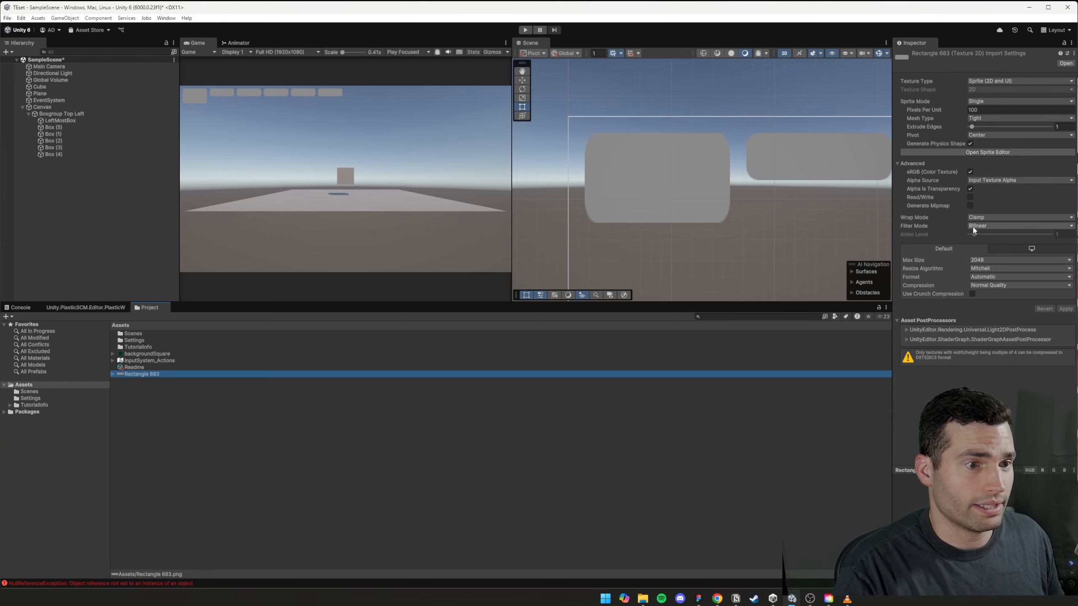
{"action": "left_click", "coordinate": [987, 120]}
{"action": "left_click", "coordinate": [988, 129]}
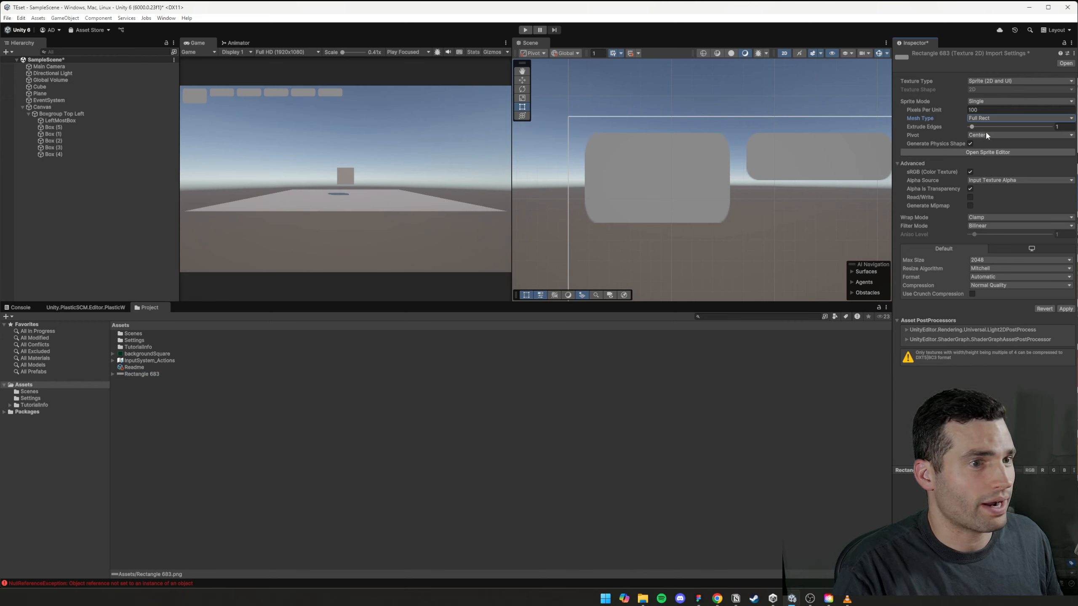
{"action": "left_click", "coordinate": [977, 218]}
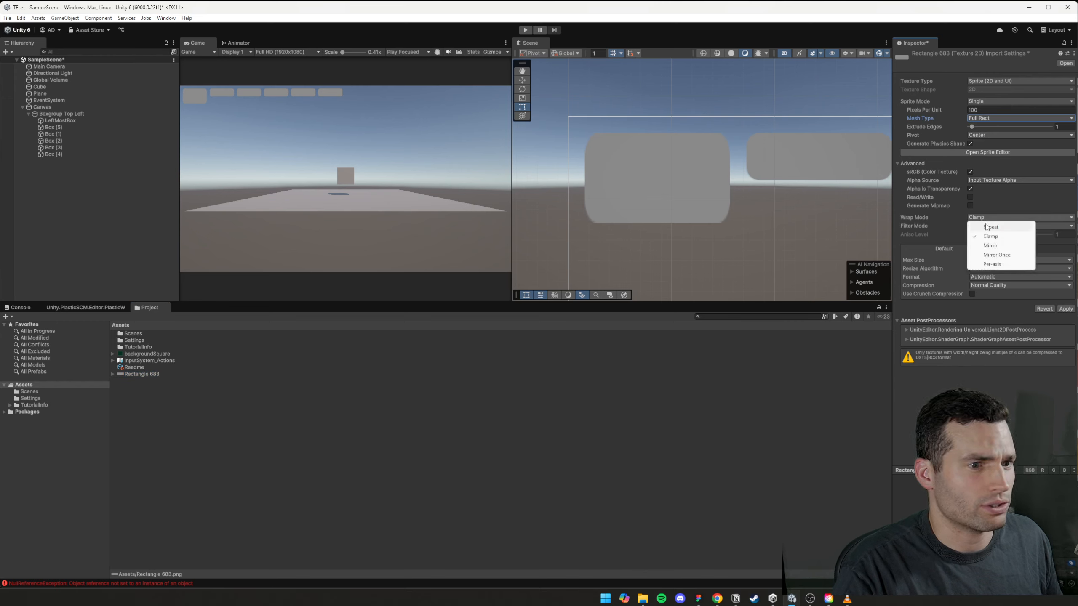
{"action": "left_click", "coordinate": [995, 228]}
{"action": "left_click", "coordinate": [1066, 309]}
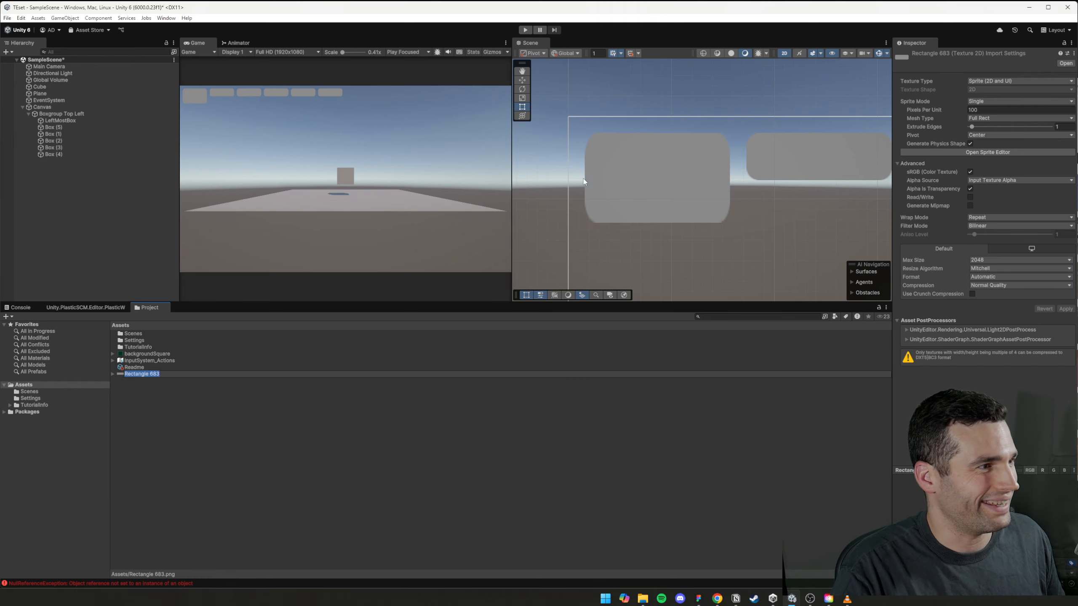
- Set the image type of LeftMostBox to Sliced and compare its rounded corners with those of the neighbouring box
{"action": "left_click", "coordinate": [651, 176]}
{"action": "left_click", "coordinate": [652, 173]}
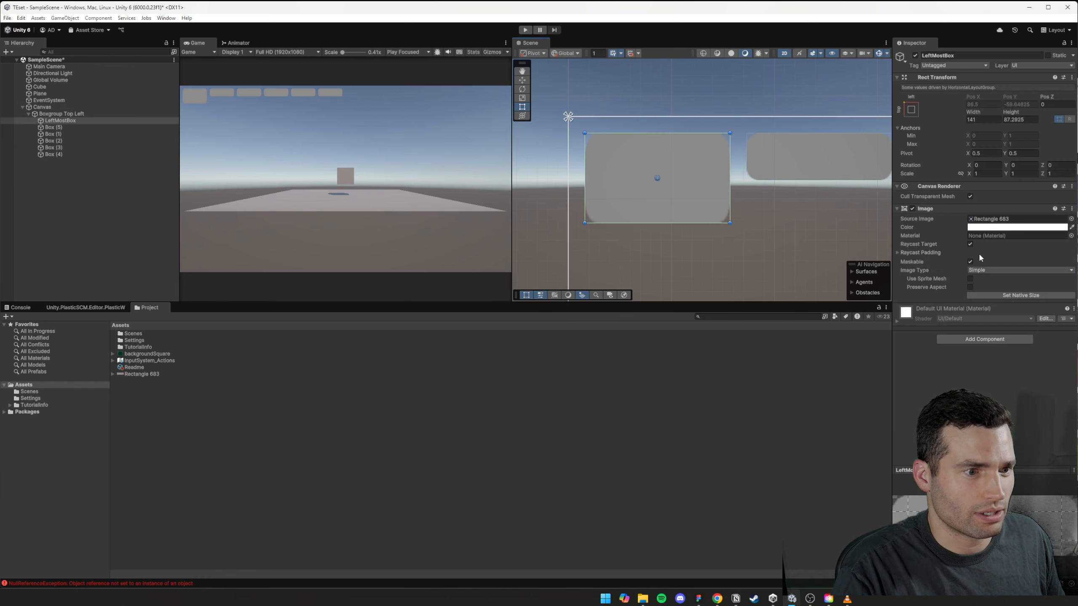
{"action": "left_click", "coordinate": [989, 270]}
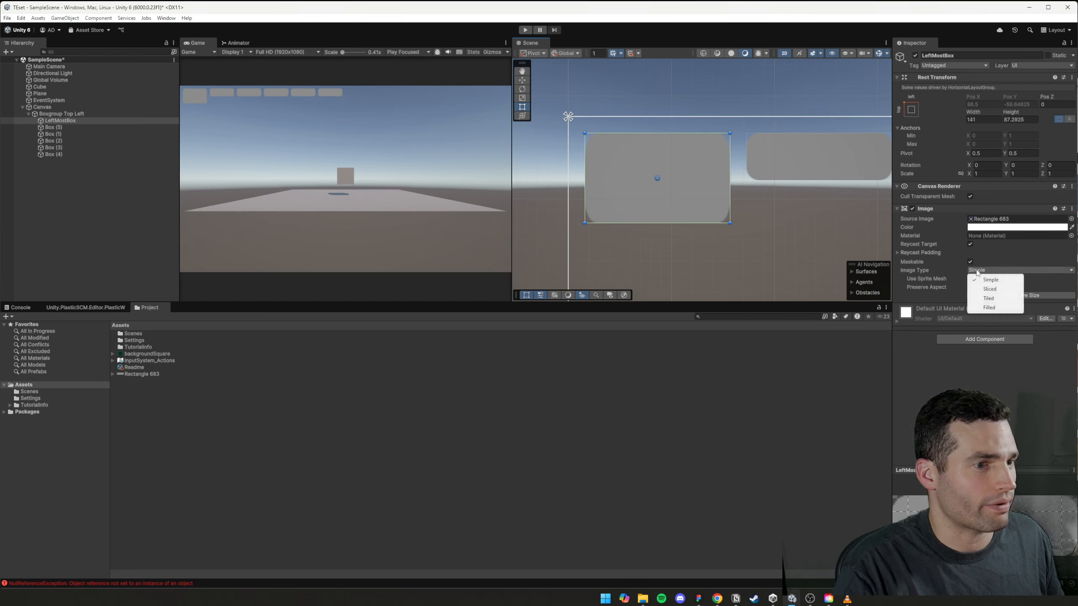
{"action": "left_click", "coordinate": [984, 284]}
{"action": "left_click", "coordinate": [766, 234]}
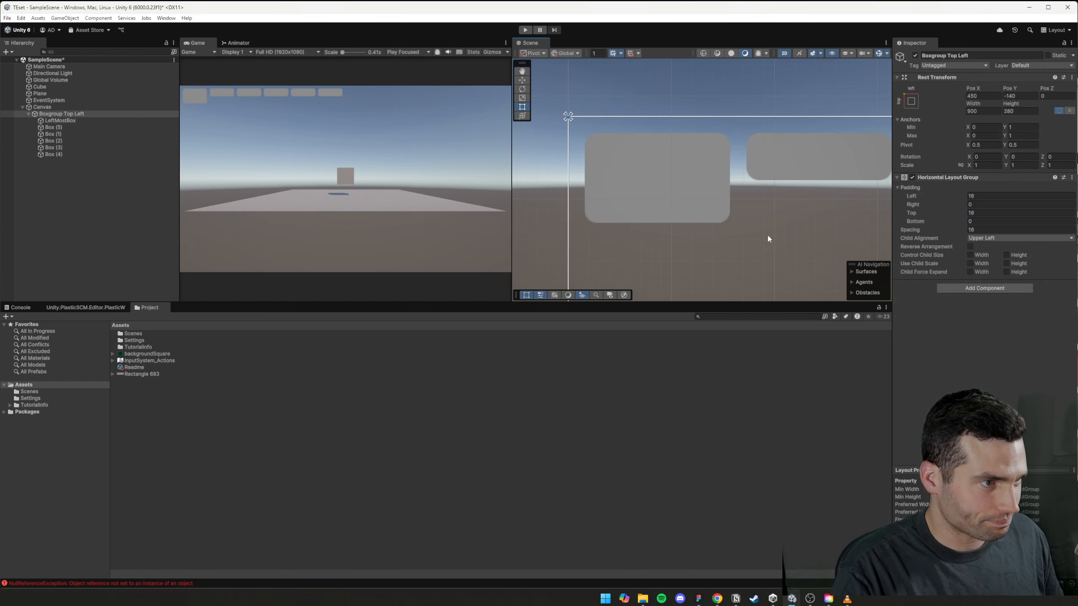
{"action": "scroll", "coordinate": [721, 238], "scroll_direction": "up", "scroll_amount": 3}
{"action": "scroll", "coordinate": [641, 173], "scroll_direction": "up", "scroll_amount": 7}
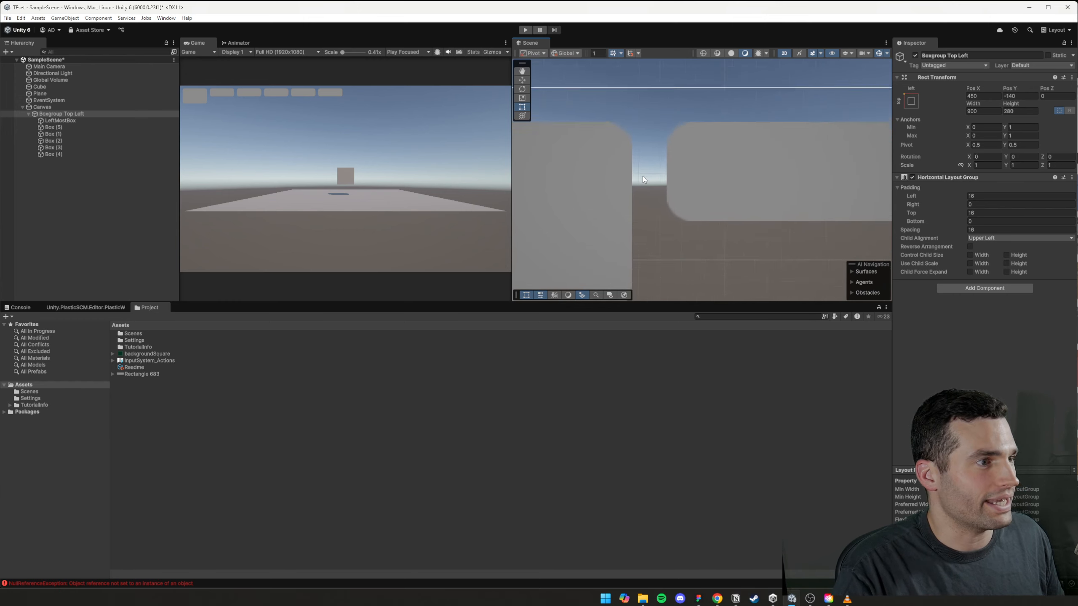
{"action": "scroll", "coordinate": [656, 166], "scroll_direction": "down", "scroll_amount": 9}
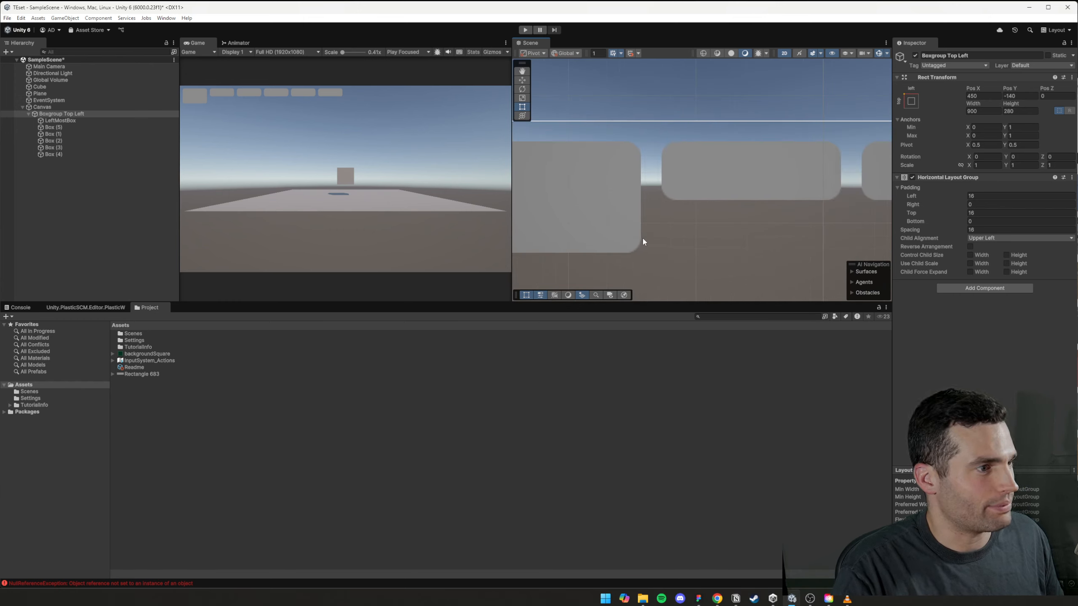
{"action": "left_click", "coordinate": [161, 374]}
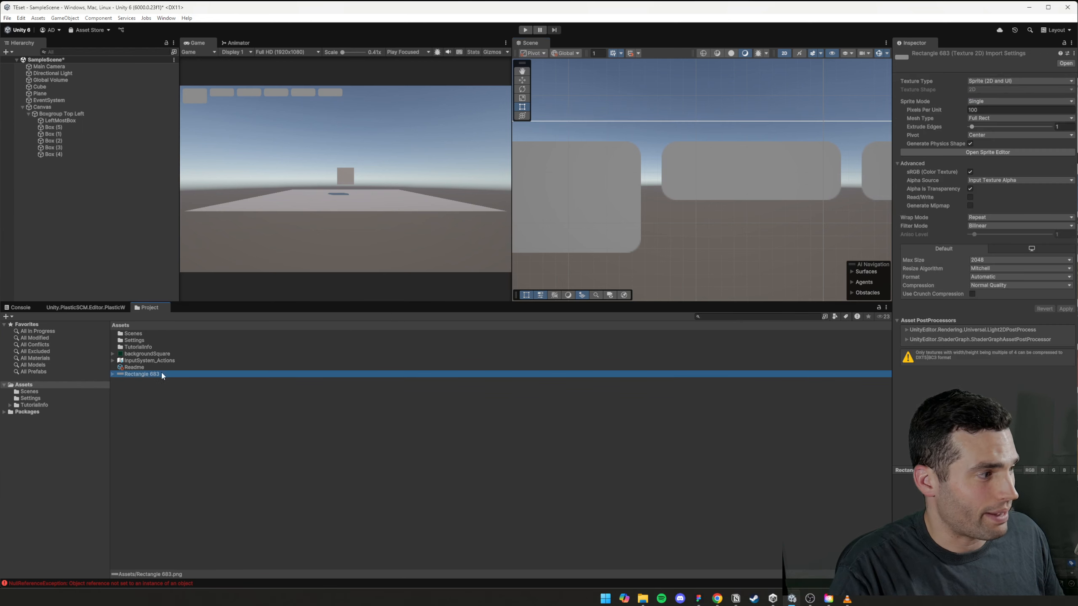
{"action": "scroll", "coordinate": [635, 187], "scroll_direction": "down", "scroll_amount": 3}
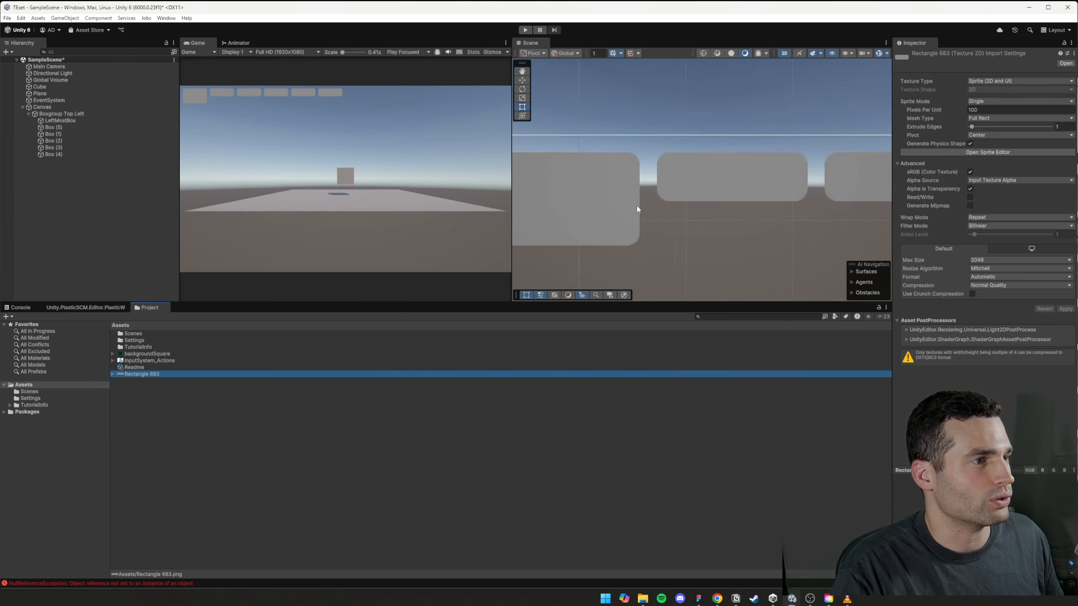
- Resize LeftMostBox to a tall, narrow strip about 19 wide and 120 high, and examine its sliced corners
{"action": "left_click", "coordinate": [596, 206]}
{"action": "left_click_drag", "start_coordinate": [639, 238], "coordinate": [561, 260]}
{"action": "left_click", "coordinate": [590, 247]}
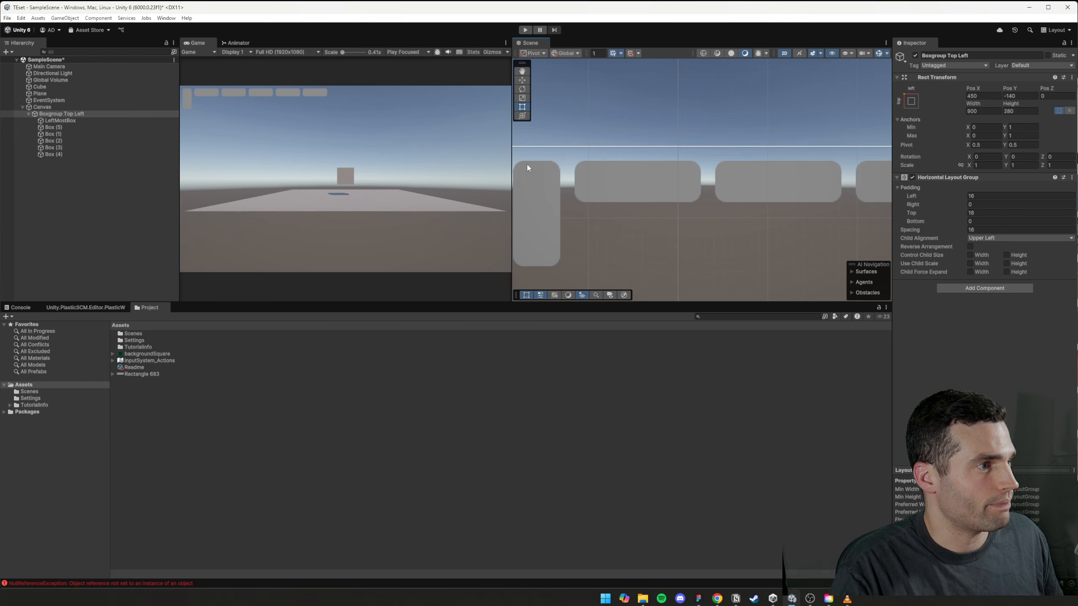
{"action": "left_click", "coordinate": [548, 222]}
{"action": "left_click_drag", "start_coordinate": [559, 267], "coordinate": [531, 266]}
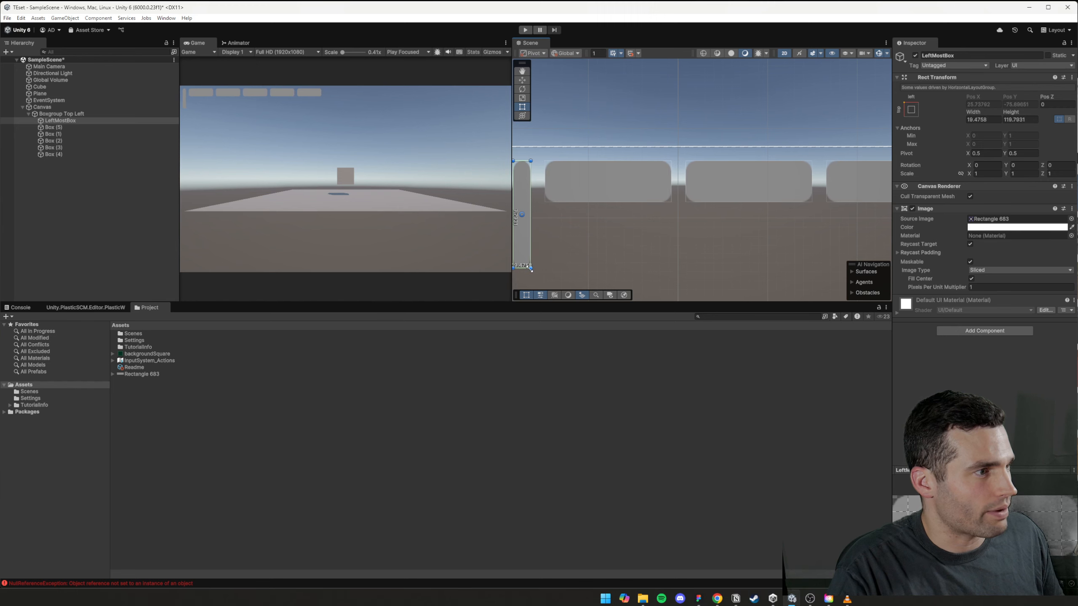
{"action": "left_click", "coordinate": [549, 248]}
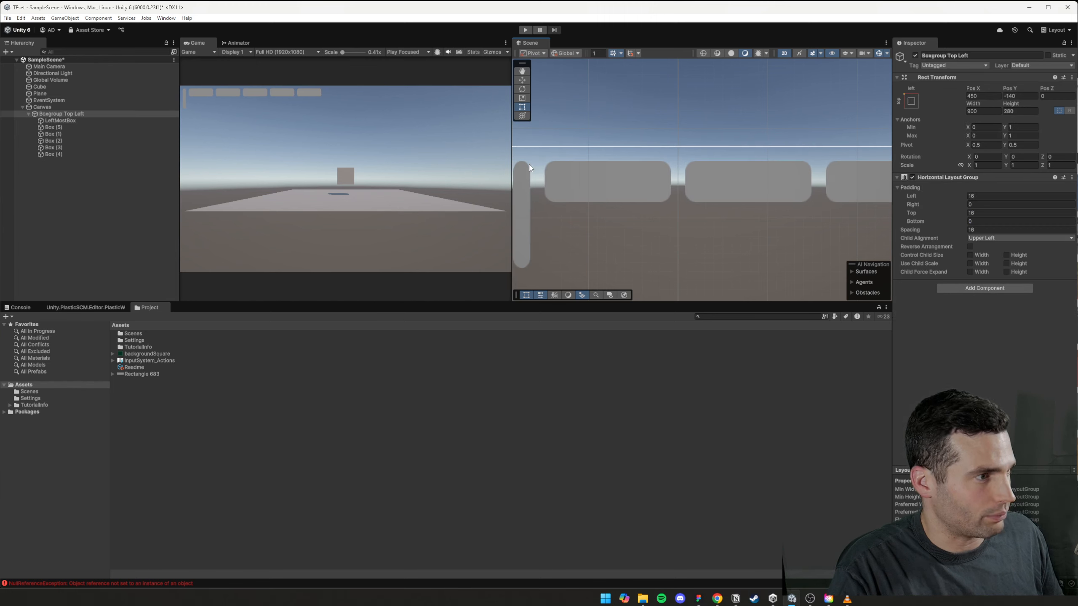
{"action": "left_click", "coordinate": [527, 183]}
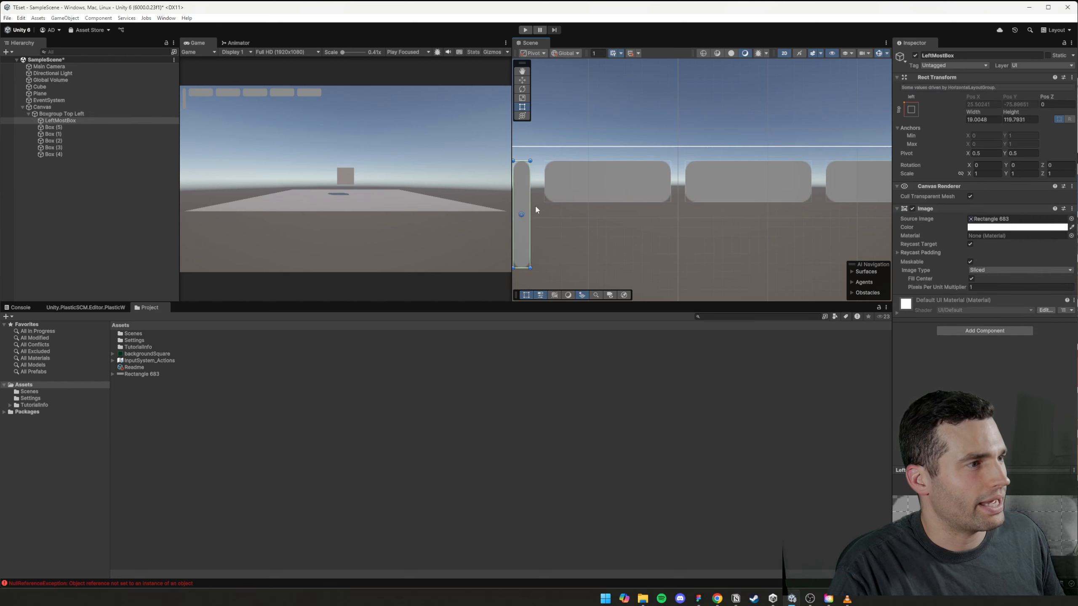
- Widen LeftMostBox to about 125
{"action": "middle_click_drag", "start_coordinate": [539, 205], "coordinate": [562, 204]}
{"action": "left_click_drag", "start_coordinate": [554, 200], "coordinate": [657, 213]}
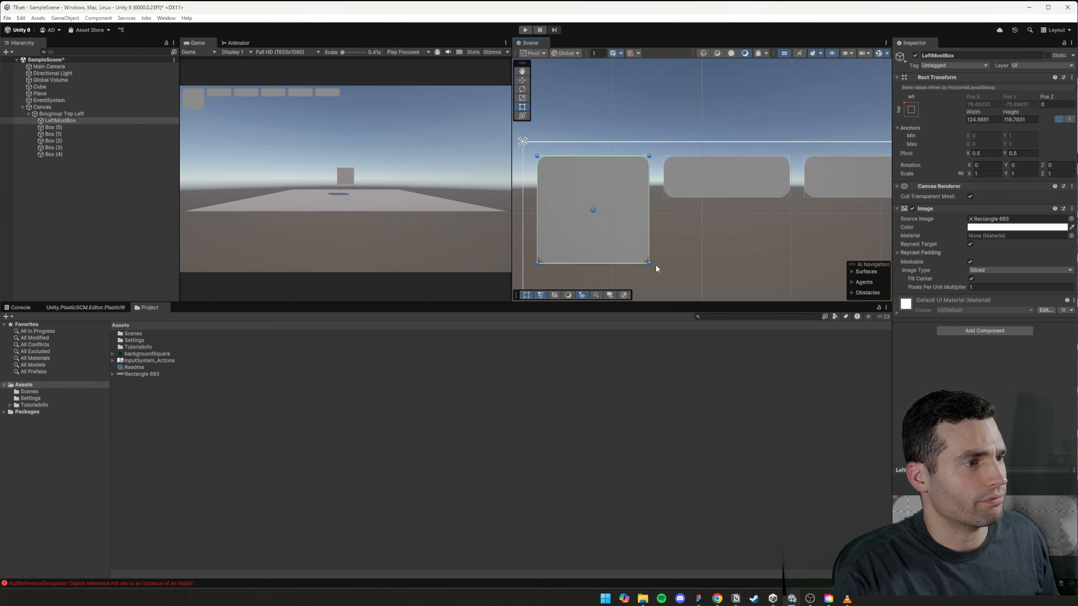
- Set LeftMostBox to a width of 150 and a height of 105
{"action": "left_click_drag", "start_coordinate": [647, 263], "coordinate": [673, 251]}
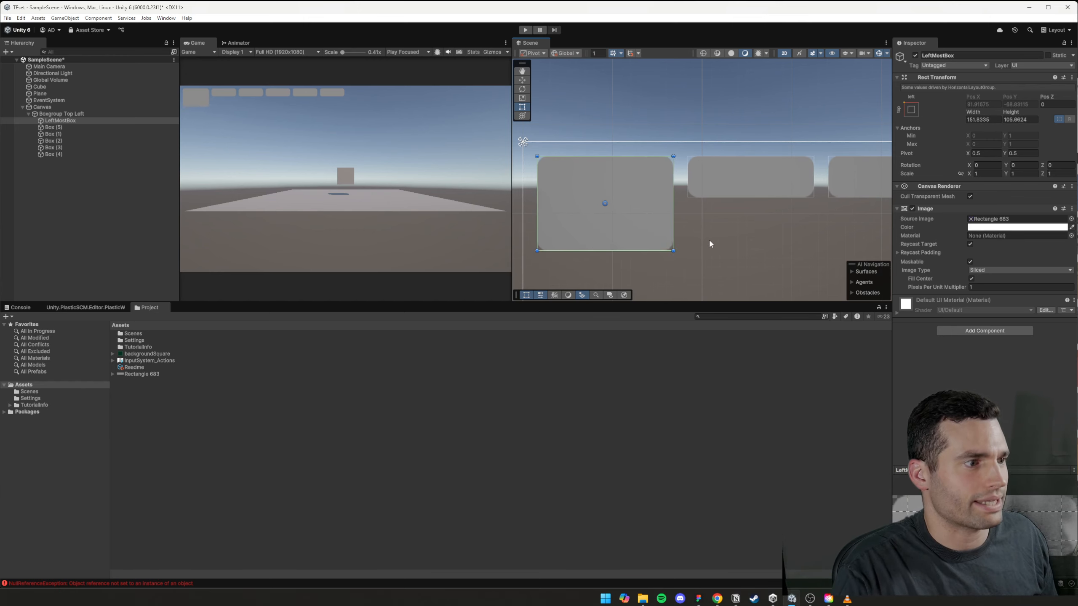
{"action": "left_click", "coordinate": [997, 119]}
{"action": "type", "text": "150"}
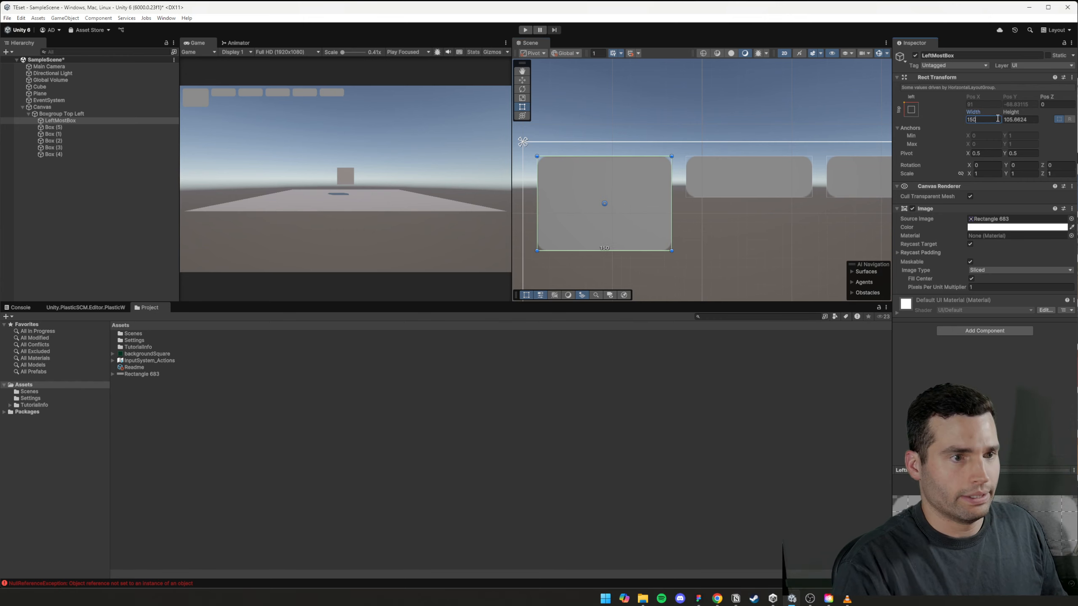
{"action": "key", "text": "Tab"}
{"action": "type", "text": "100"}
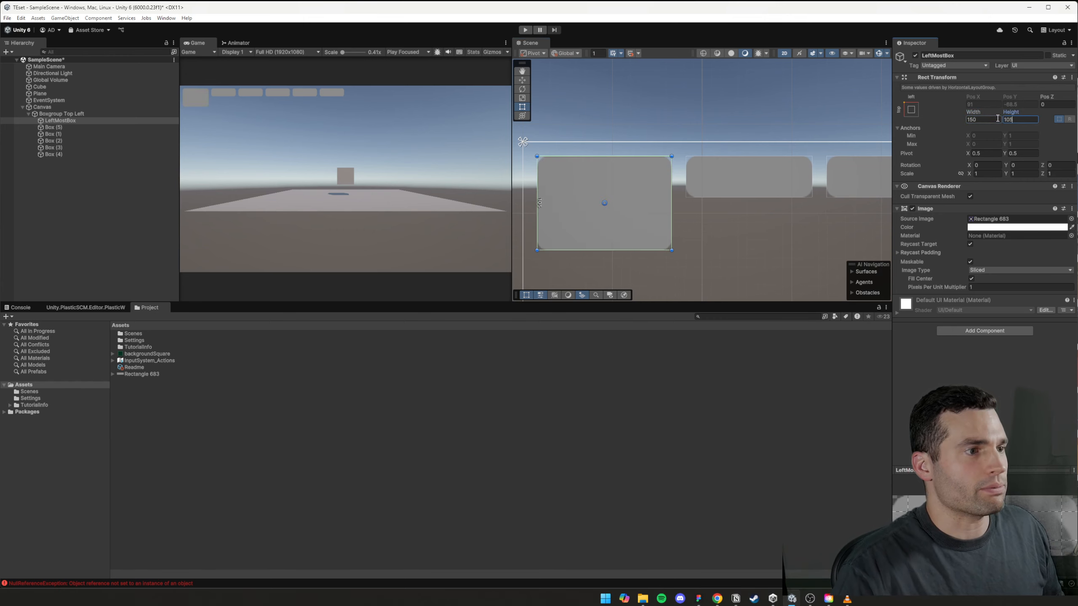
{"action": "left_click", "coordinate": [736, 249]}
- Widen Boxgroup Top Left to about 1000 so that it encloses all of its boxes
{"action": "scroll", "coordinate": [756, 242], "scroll_direction": "down", "scroll_amount": 5}
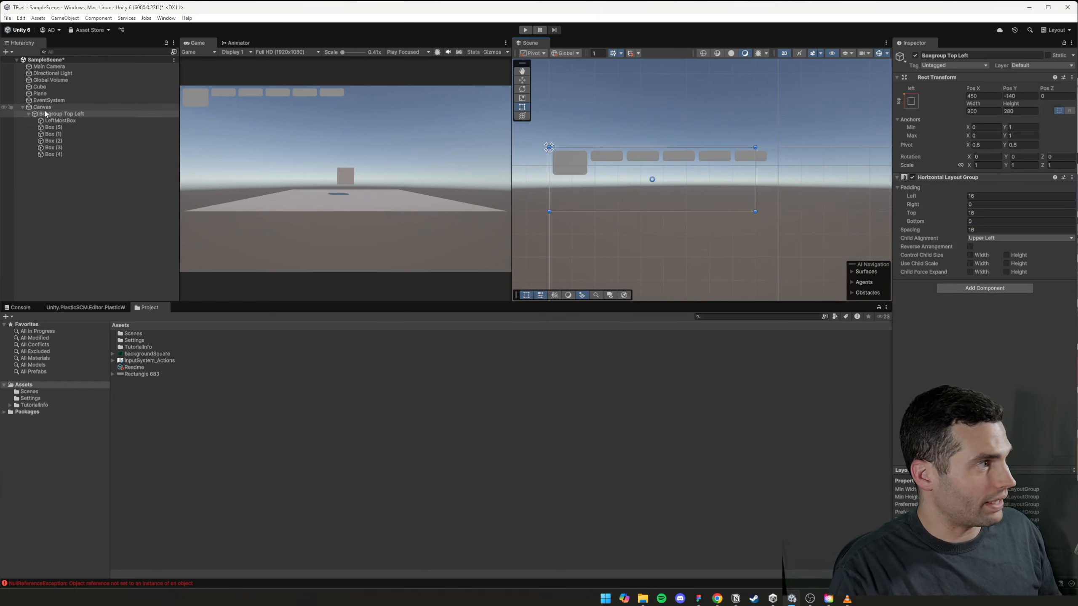
{"action": "left_click", "coordinate": [55, 120]}
{"action": "left_click", "coordinate": [58, 114]}
{"action": "left_click_drag", "start_coordinate": [755, 173], "coordinate": [777, 173]}
{"action": "middle_click_drag", "start_coordinate": [695, 218], "coordinate": [659, 183]}
{"action": "left_click", "coordinate": [651, 187]}
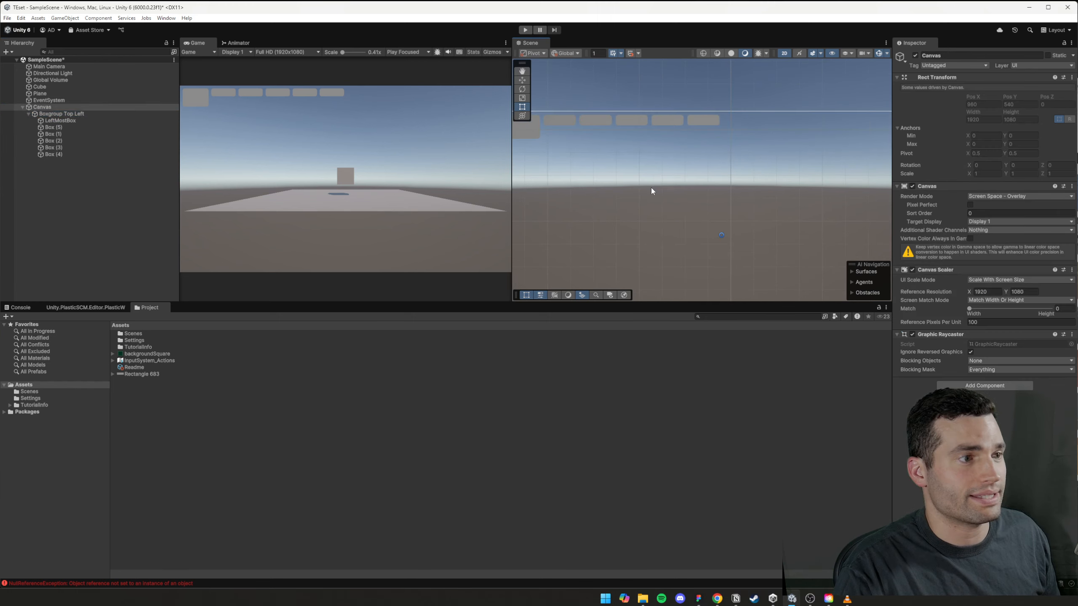
{"action": "scroll", "coordinate": [650, 188], "scroll_direction": "down", "scroll_amount": 2}
- Switch to Figma to examine the design's remaining box groups, and return to Boxgroup Top Left in Unity
{"action": "left_click", "coordinate": [699, 599]}
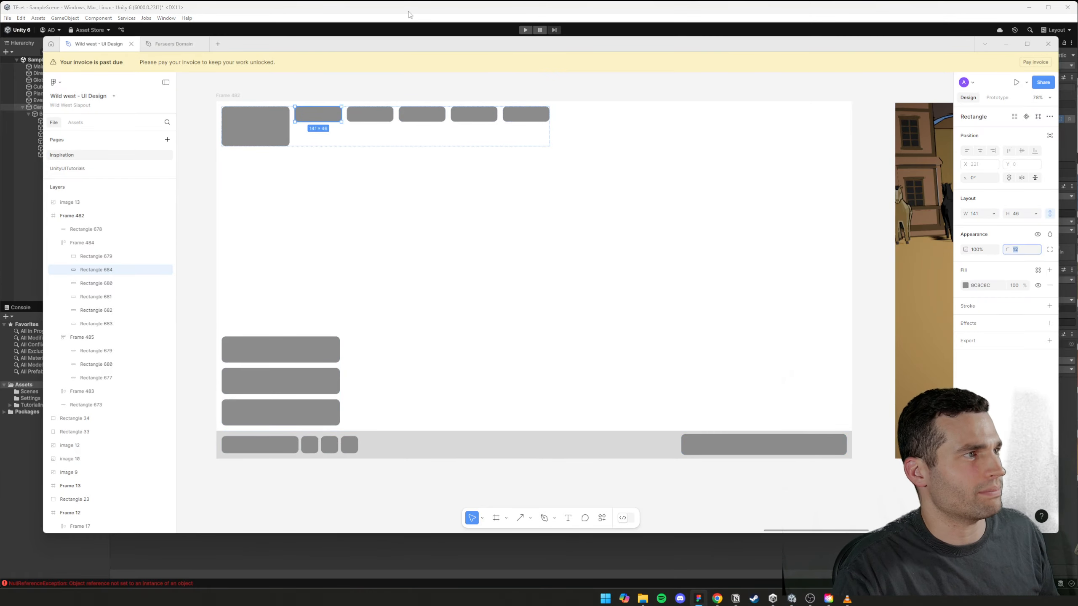
{"action": "left_click", "coordinate": [466, 35]}
{"action": "left_click", "coordinate": [51, 114]}
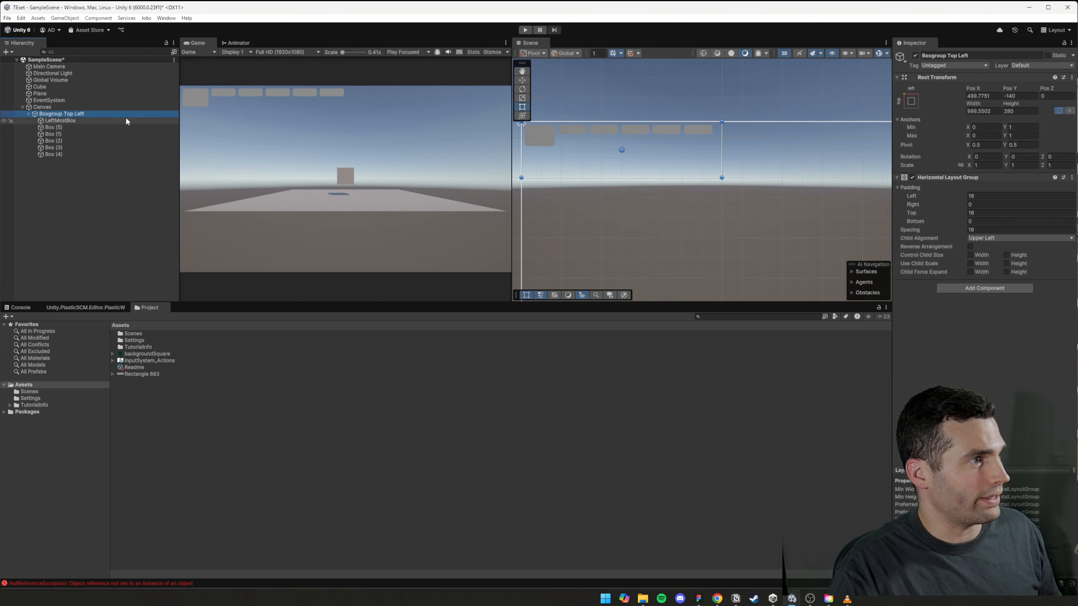
{"action": "middle_click_drag", "start_coordinate": [611, 214], "coordinate": [660, 155]}
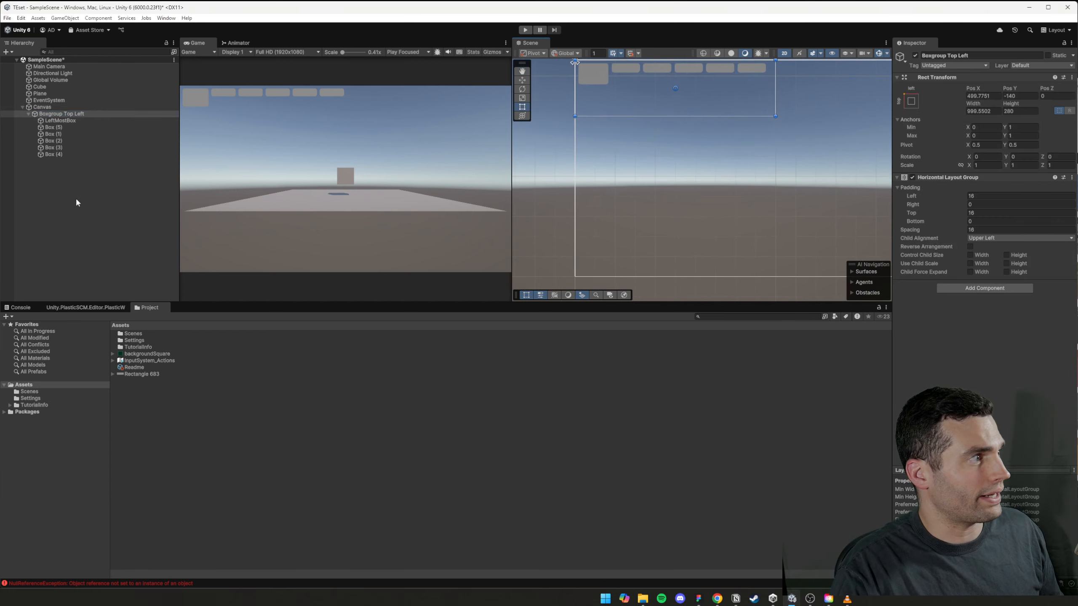
- Create an empty child object under Canvas and extend it to the canvas's bottom-left corner, about 1010 wide and 590 high
{"action": "right_click", "coordinate": [42, 107]}
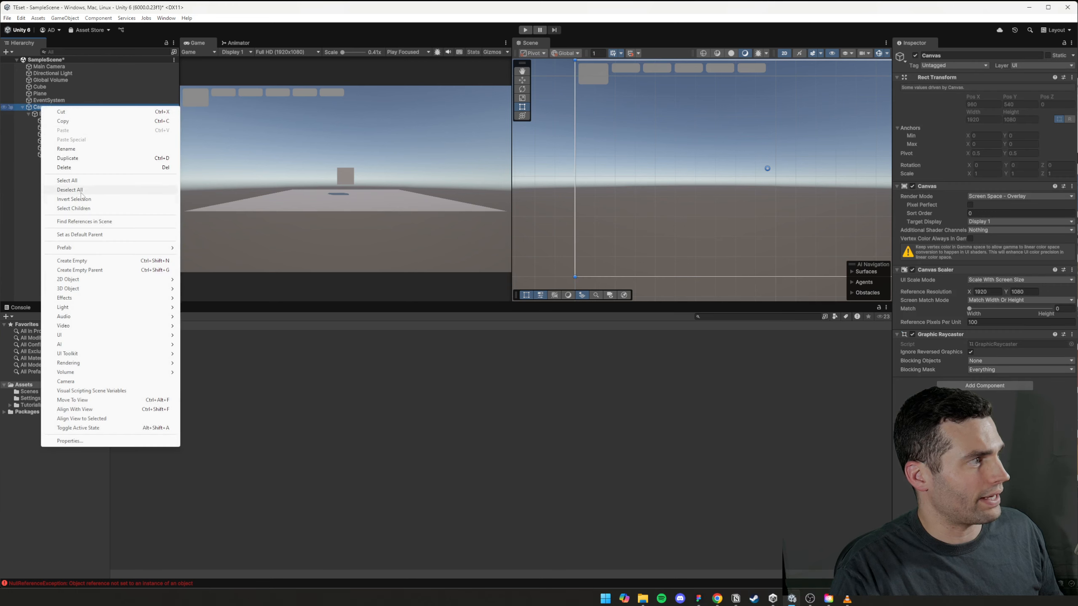
{"action": "left_click", "coordinate": [98, 261]}
{"action": "left_click_drag", "start_coordinate": [758, 179], "coordinate": [585, 276]}
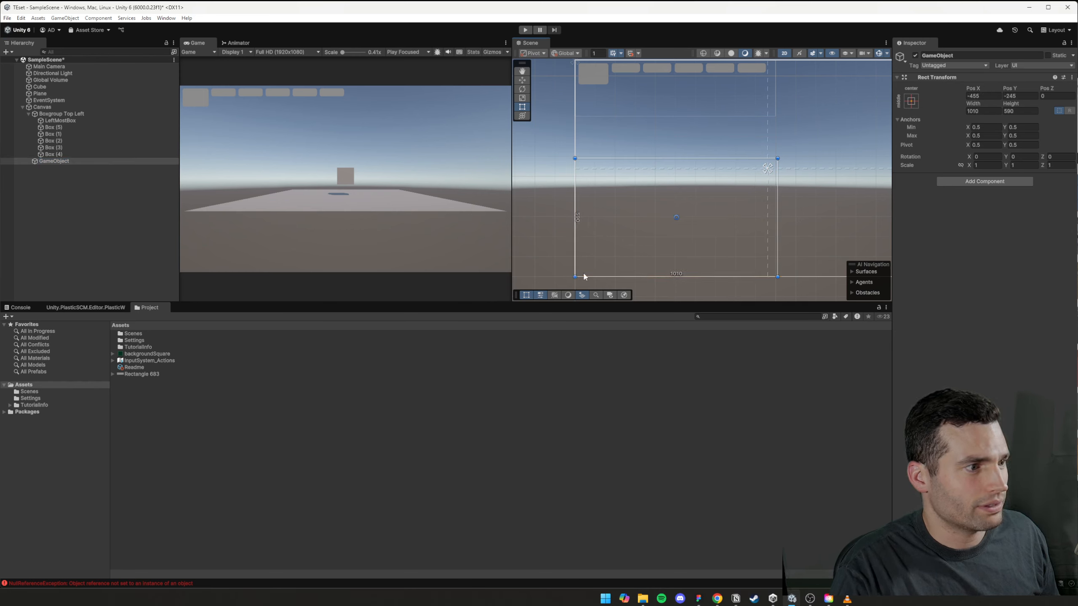
- Anchor the new empty object to the bottom left of Canvas and shrink it to about 1000 by 247
{"action": "left_click", "coordinate": [911, 101]}
{"action": "left_click", "coordinate": [938, 204]}
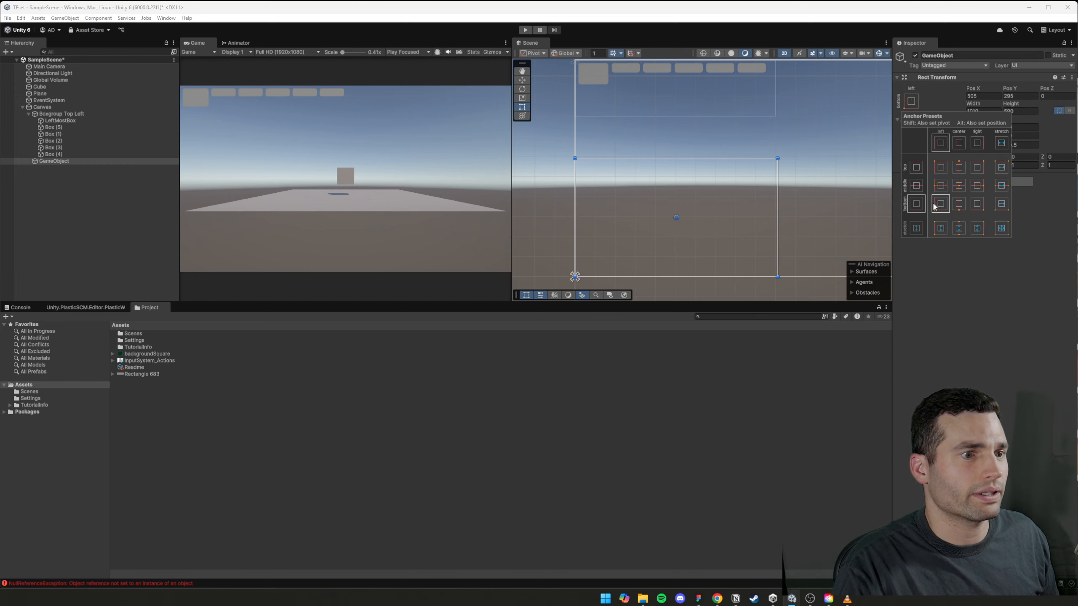
{"action": "left_click_drag", "start_coordinate": [777, 158], "coordinate": [775, 226]}
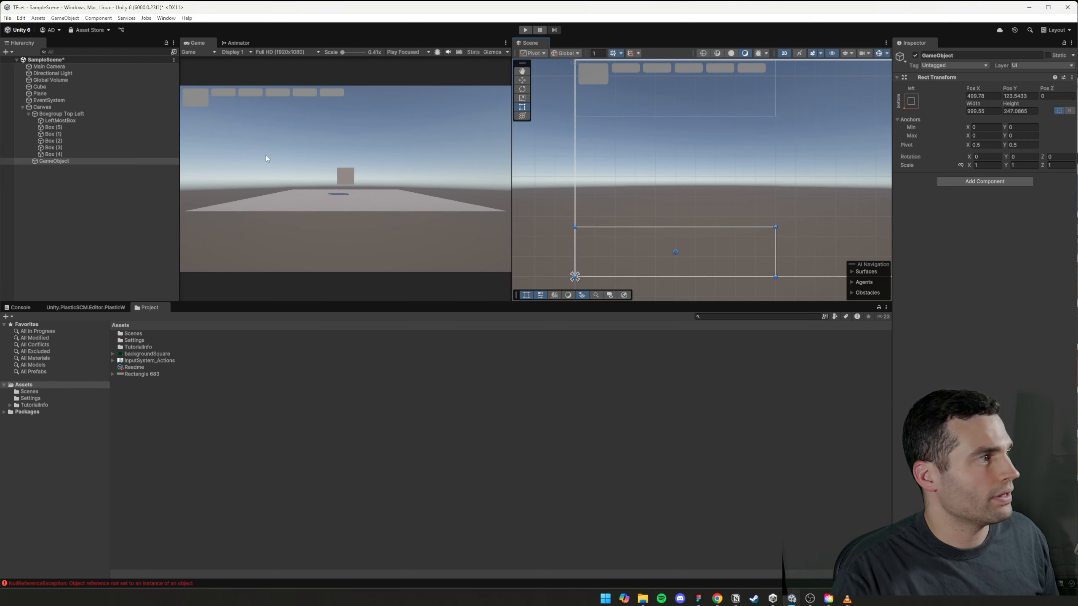
- Rename the new empty object as BoxBottomLeft
{"action": "double_click", "coordinate": [49, 162]}
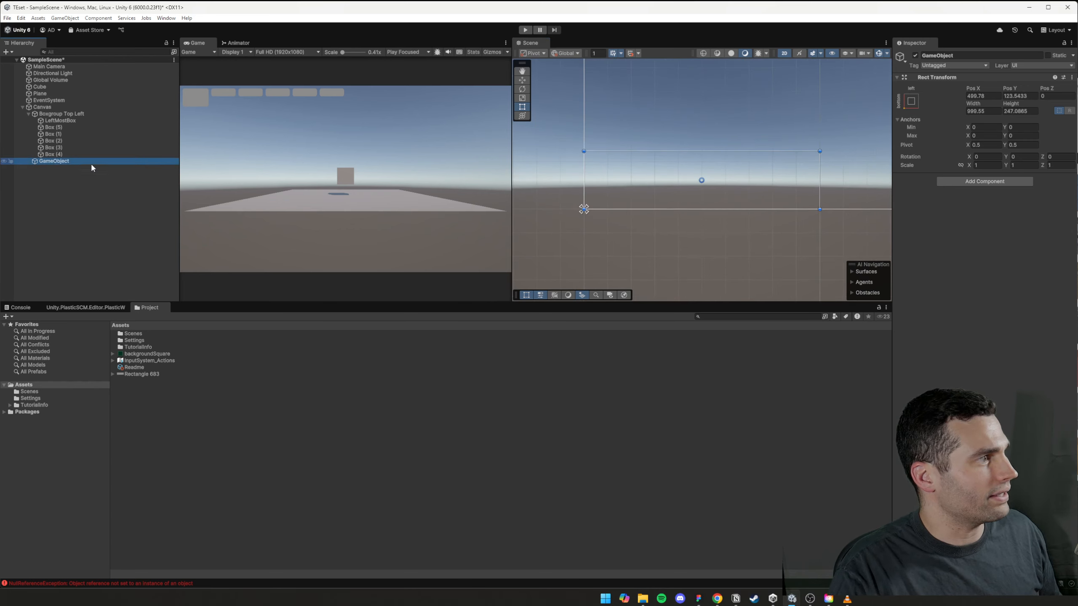
{"action": "key", "text": "F2"}
{"action": "type", "text": "BoxBo"}
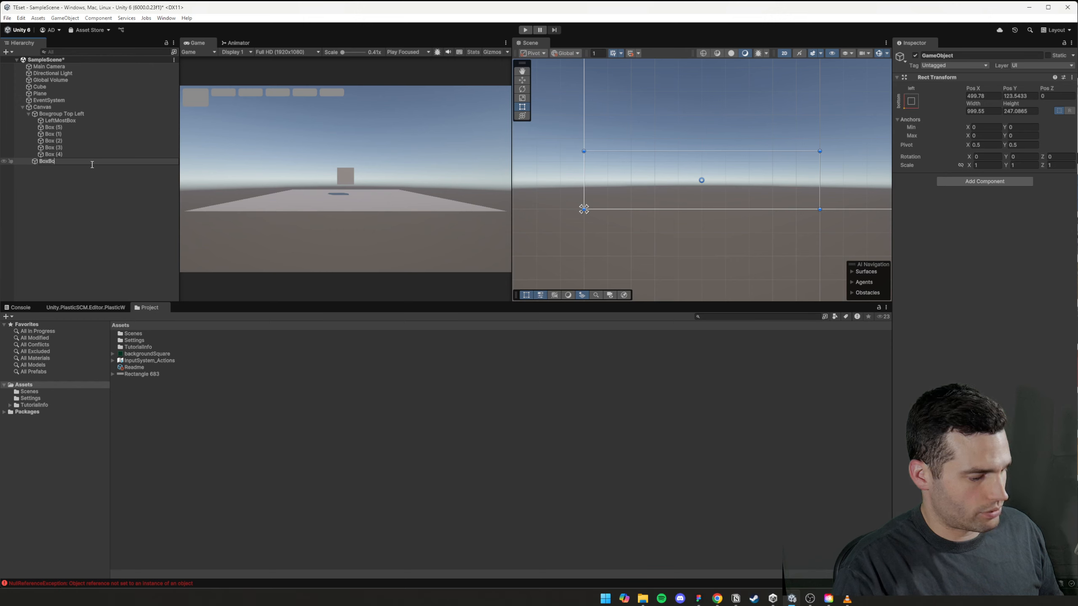
{"action": "type", "text": "ttomLeft"}
{"action": "key", "text": "Return"}
- Place a copy of Box (5) inside BoxBottomLeft, and set both its anchor and position to the parent's middle centre
{"action": "left_click", "coordinate": [52, 128]}
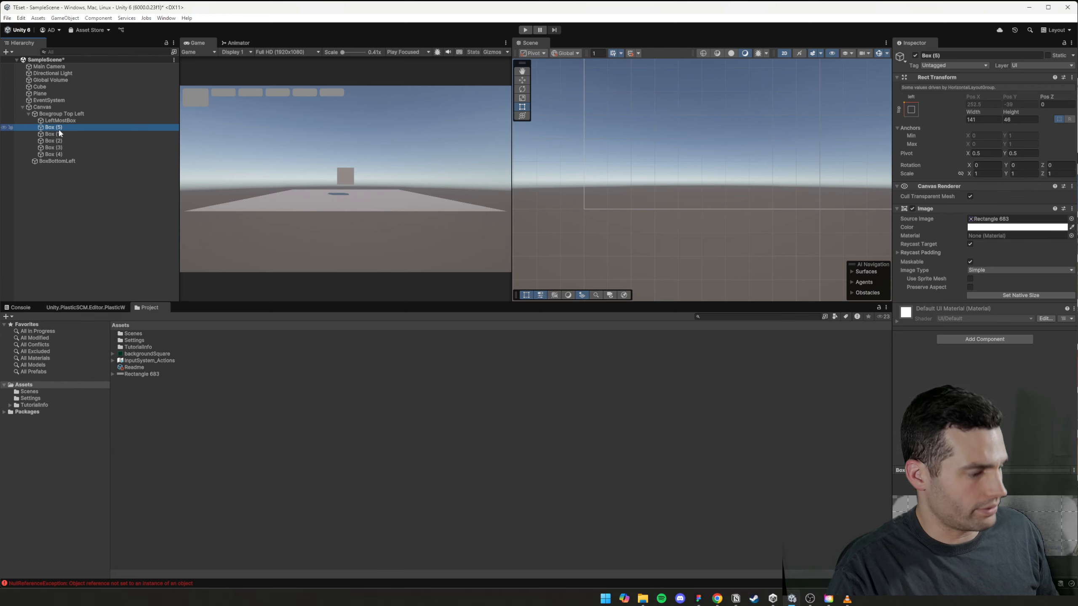
{"action": "left_click_drag", "start_coordinate": [59, 133], "coordinate": [59, 161]}
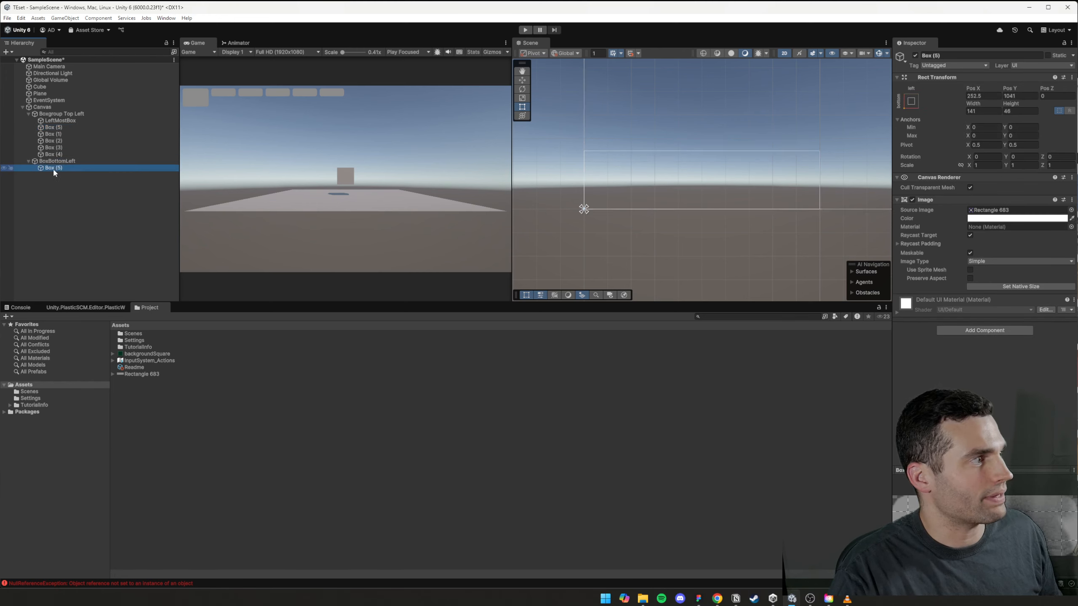
{"action": "scroll", "coordinate": [679, 191], "scroll_direction": "down", "scroll_amount": 5}
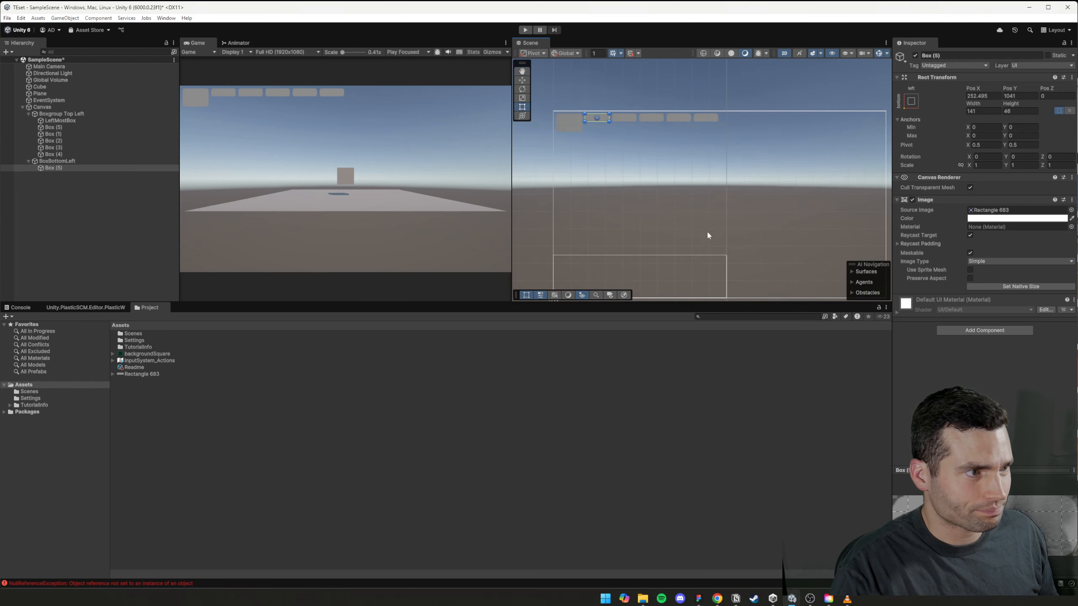
{"action": "middle_click_drag", "start_coordinate": [621, 159], "coordinate": [637, 123]}
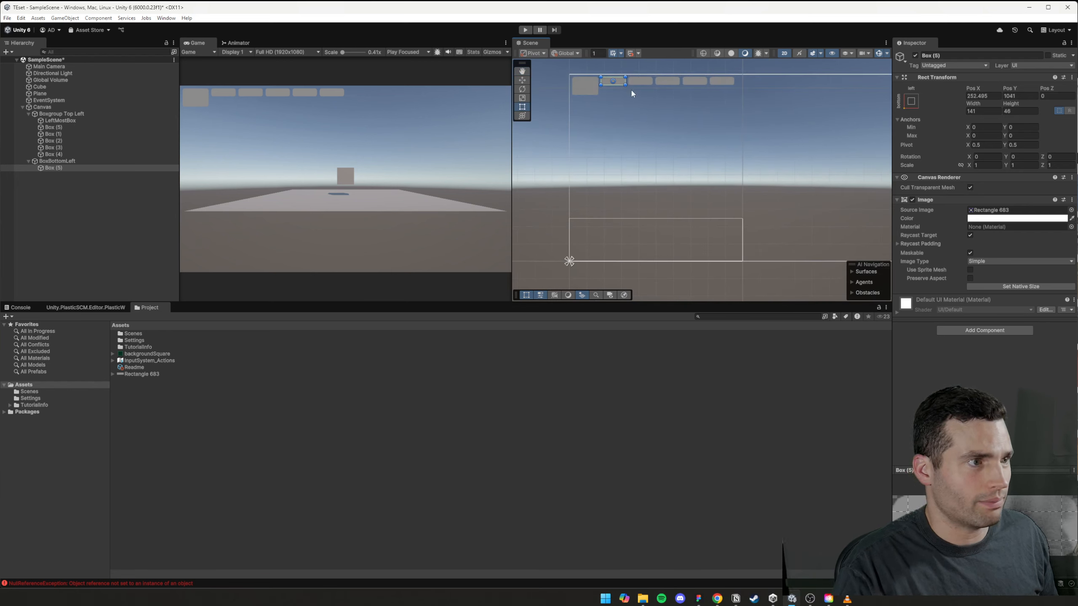
{"action": "left_click", "coordinate": [910, 102]}
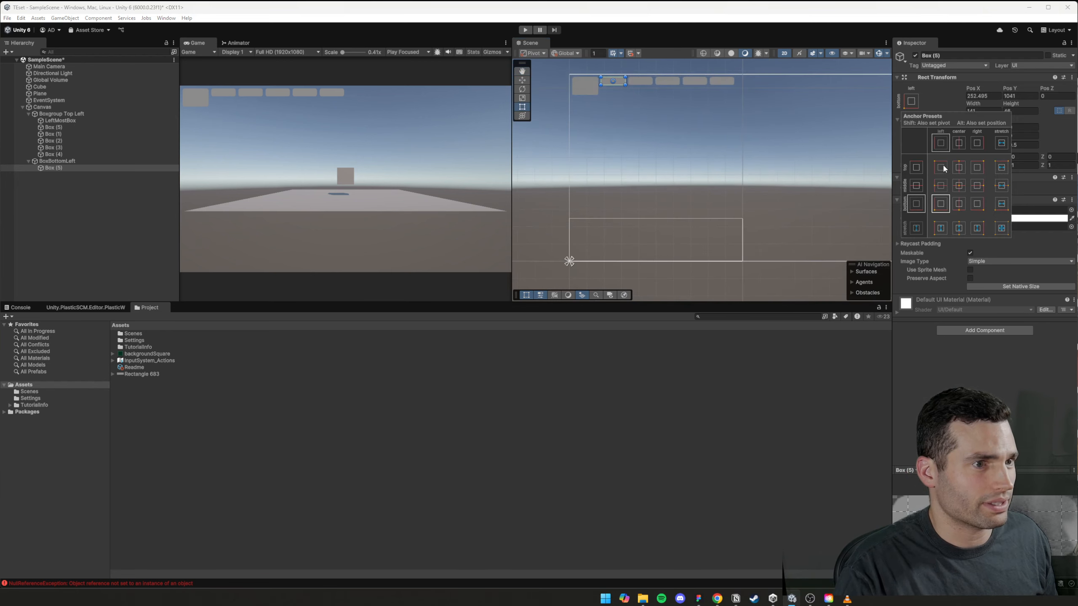
{"action": "left_click", "coordinate": [958, 185], "text": "alt"}
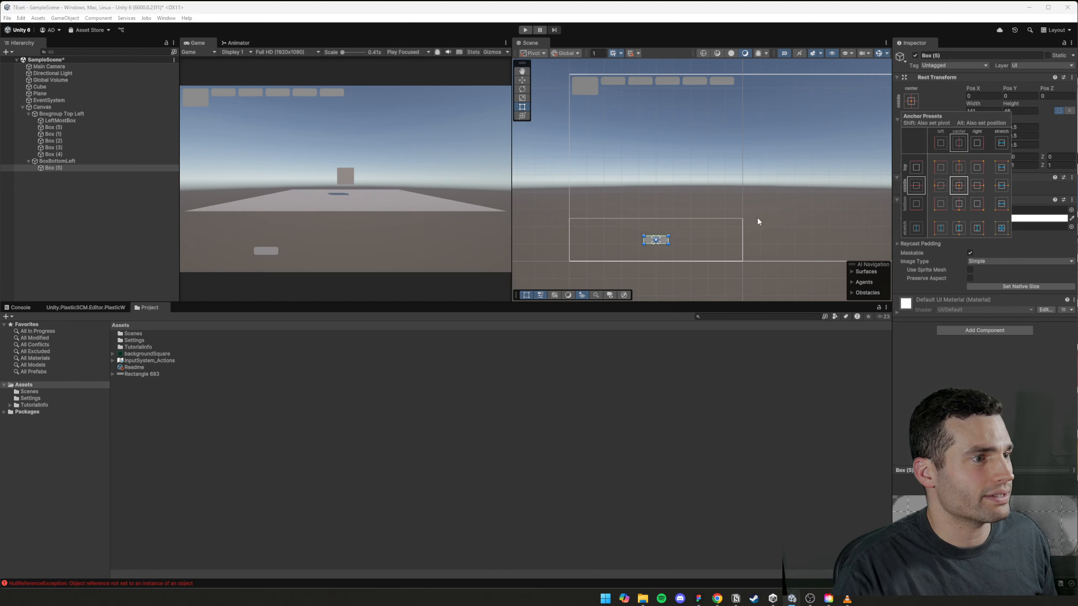
{"action": "left_click", "coordinate": [924, 102]}
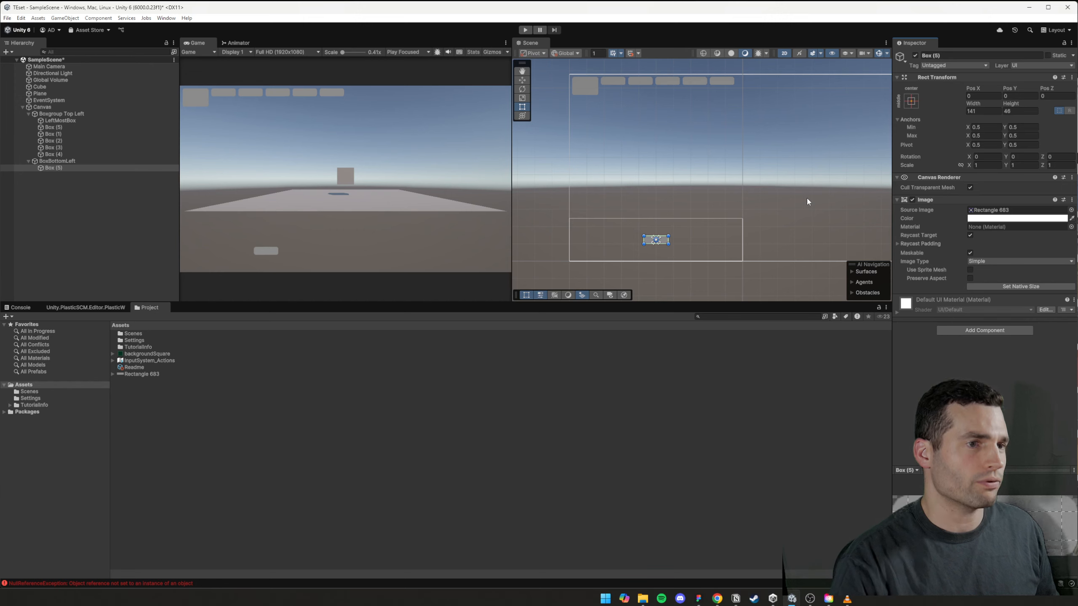
- Check the stacked rectangles in Figma, and enlarge the copied Box (5) to about 311 by 89 against BoxBottomLeft's left edge
{"action": "scroll", "coordinate": [675, 246], "scroll_direction": "up", "scroll_amount": 2}
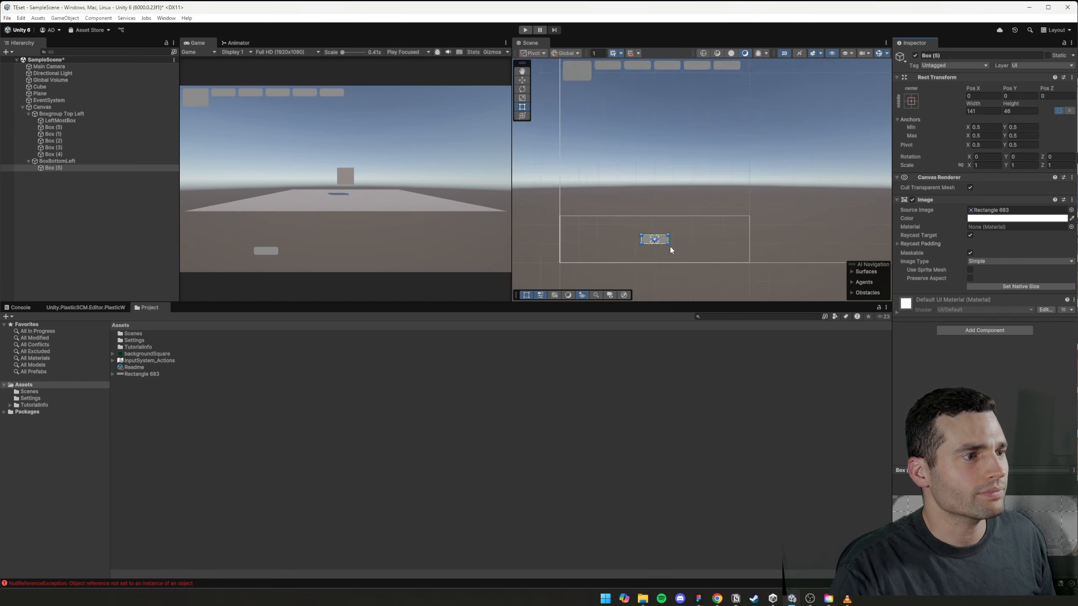
{"action": "left_click", "coordinate": [698, 598]}
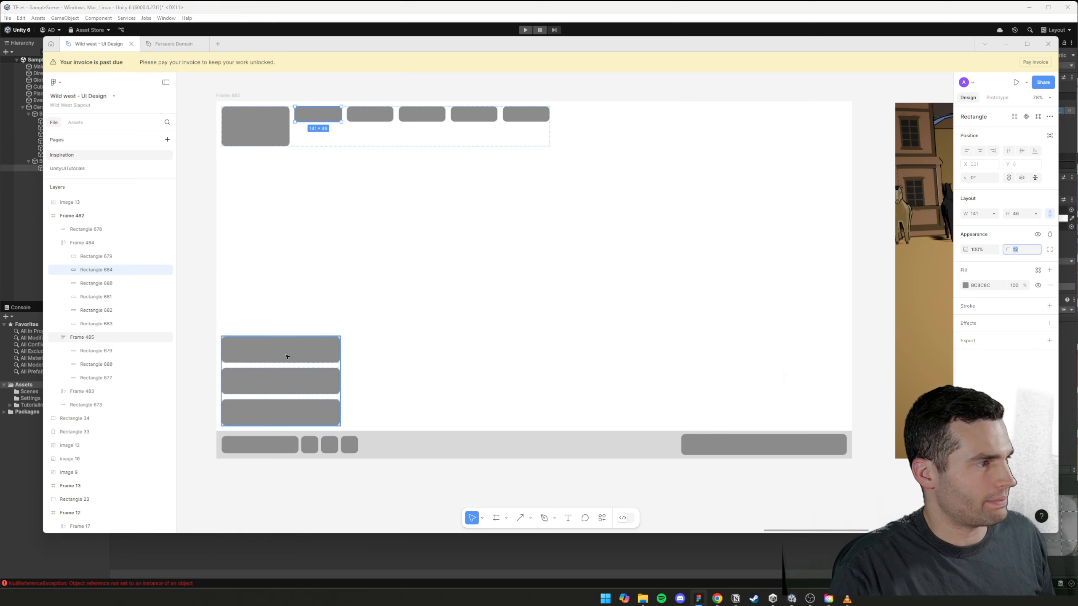
{"action": "key", "text": "alt+Tab"}
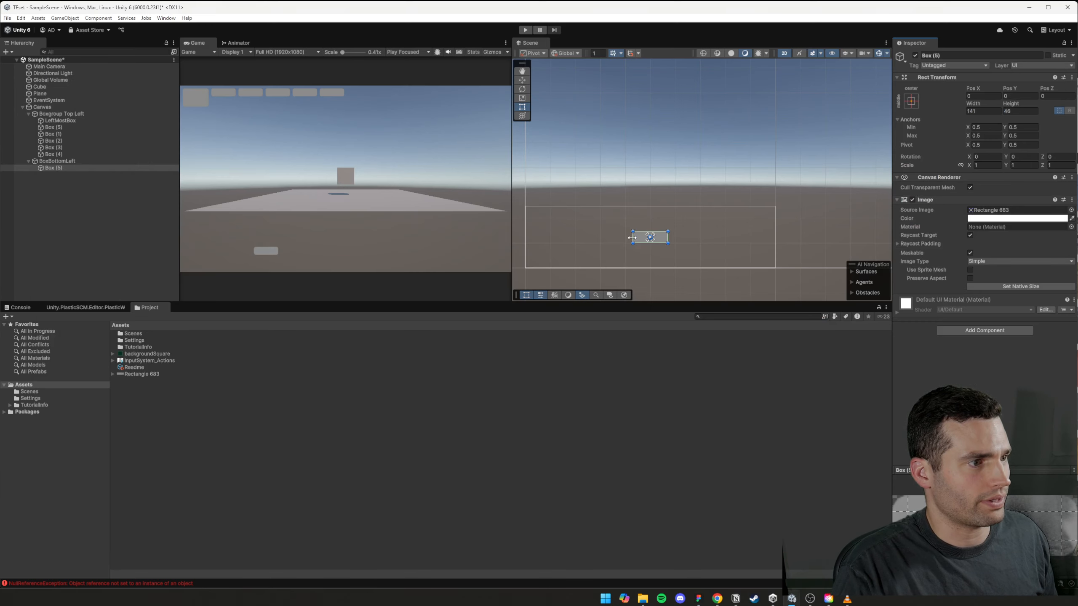
{"action": "left_click_drag", "start_coordinate": [633, 231], "coordinate": [553, 235]}
- Extend BoxBottomLeft upward to a height of about 473, and move its Box (5) to Y position 0 along the left edge
{"action": "left_click", "coordinate": [71, 162]}
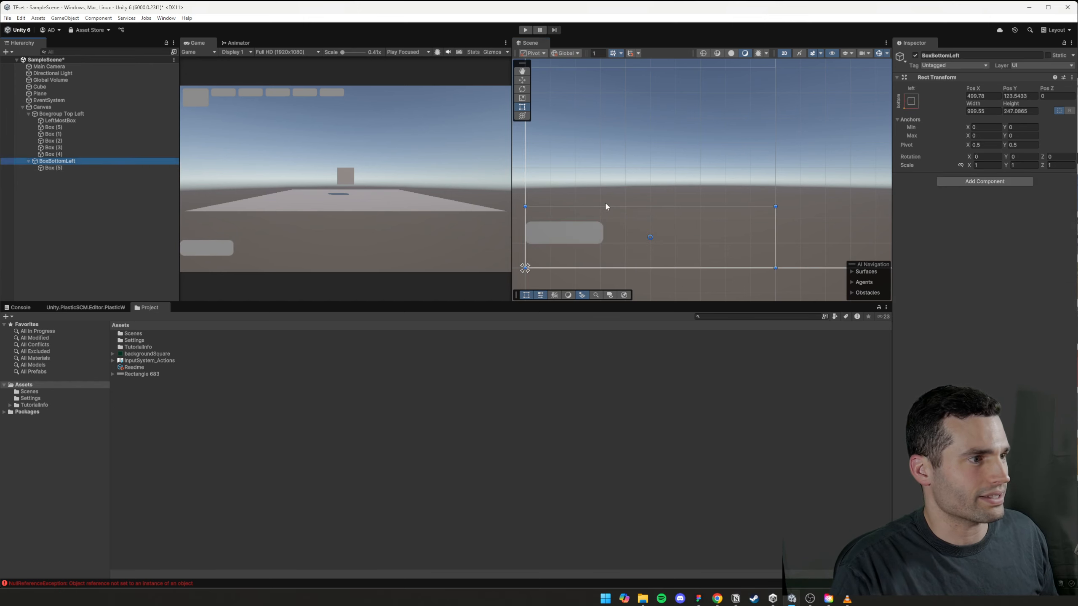
{"action": "left_click_drag", "start_coordinate": [607, 207], "coordinate": [608, 142]}
{"action": "left_click", "coordinate": [572, 213]}
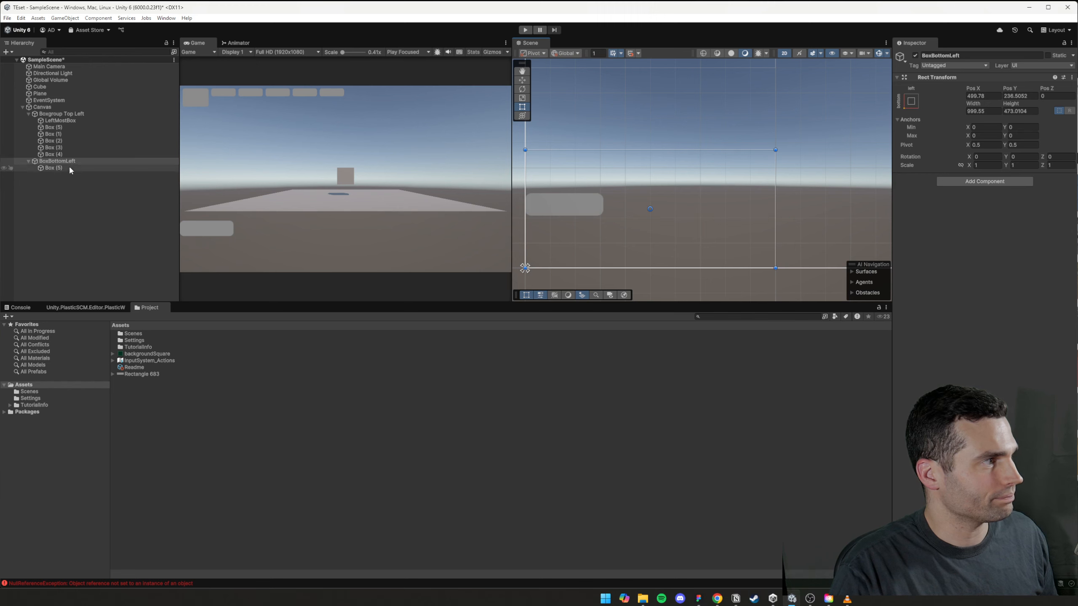
{"action": "left_click_drag", "start_coordinate": [572, 213], "coordinate": [583, 215]}
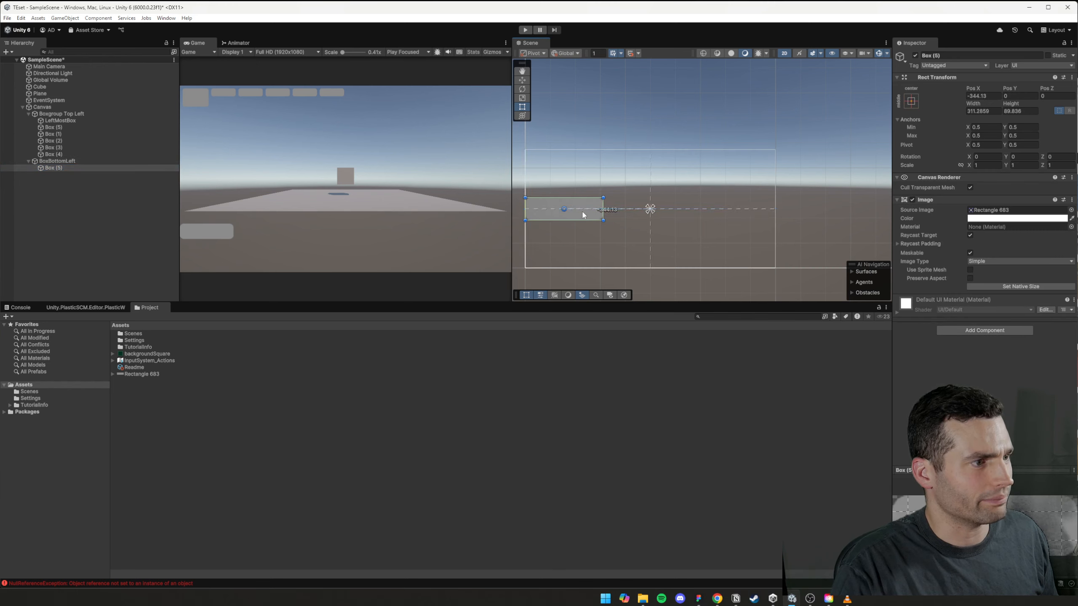
- Duplicate Box (5) twice inside BoxBottomLeft
{"action": "left_click", "coordinate": [58, 168]}
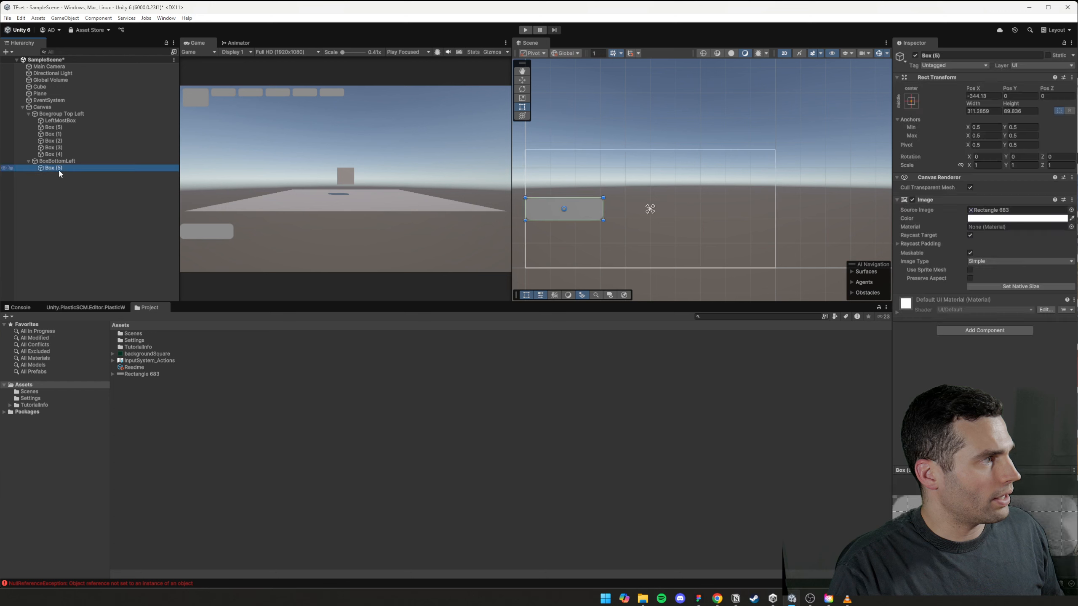
{"action": "key", "text": "ctrl+d"}
{"action": "key", "text": "ctrl+d"}
- Add a Vertical Layout Group to BoxBottomLeft and turn off child force expand for both width and height
{"action": "left_click", "coordinate": [60, 161]}
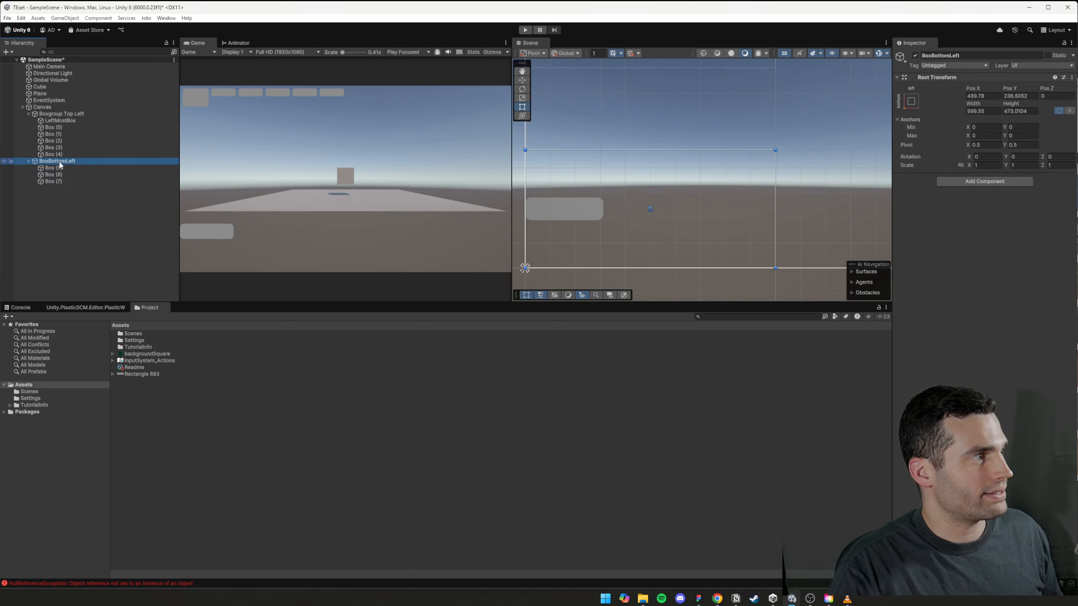
{"action": "left_click", "coordinate": [1018, 181]}
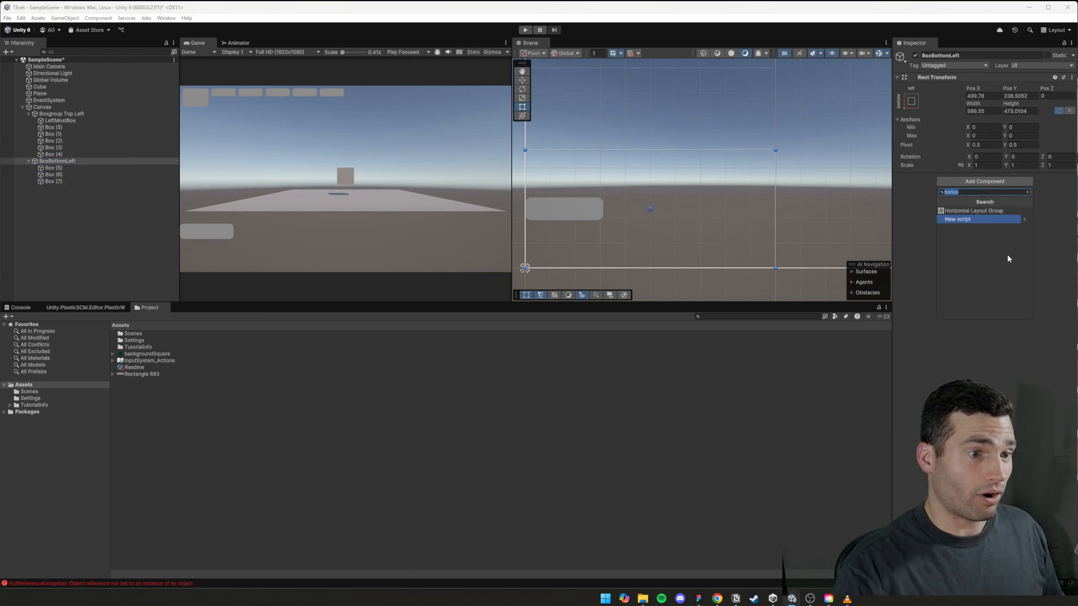
{"action": "type", "text": "vertical"}
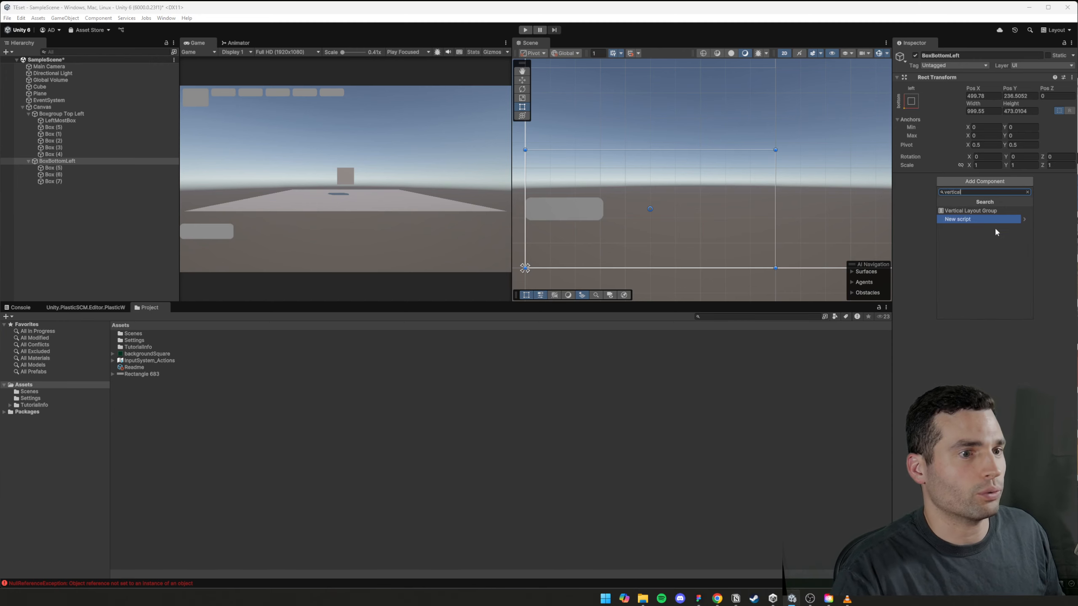
{"action": "left_click", "coordinate": [978, 210]}
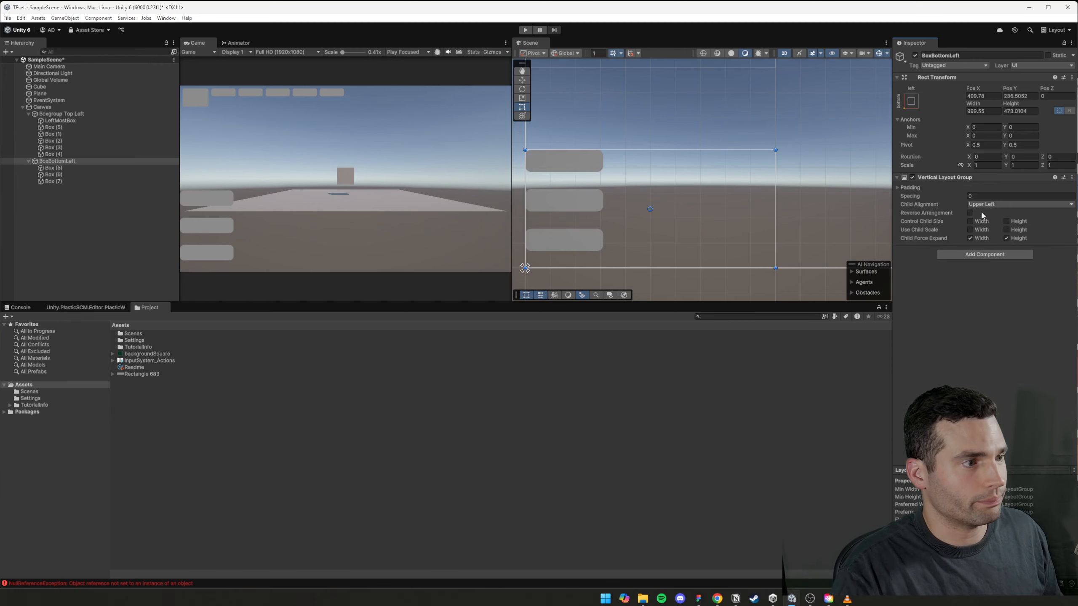
{"action": "left_click", "coordinate": [970, 238]}
{"action": "left_click", "coordinate": [1006, 238]}
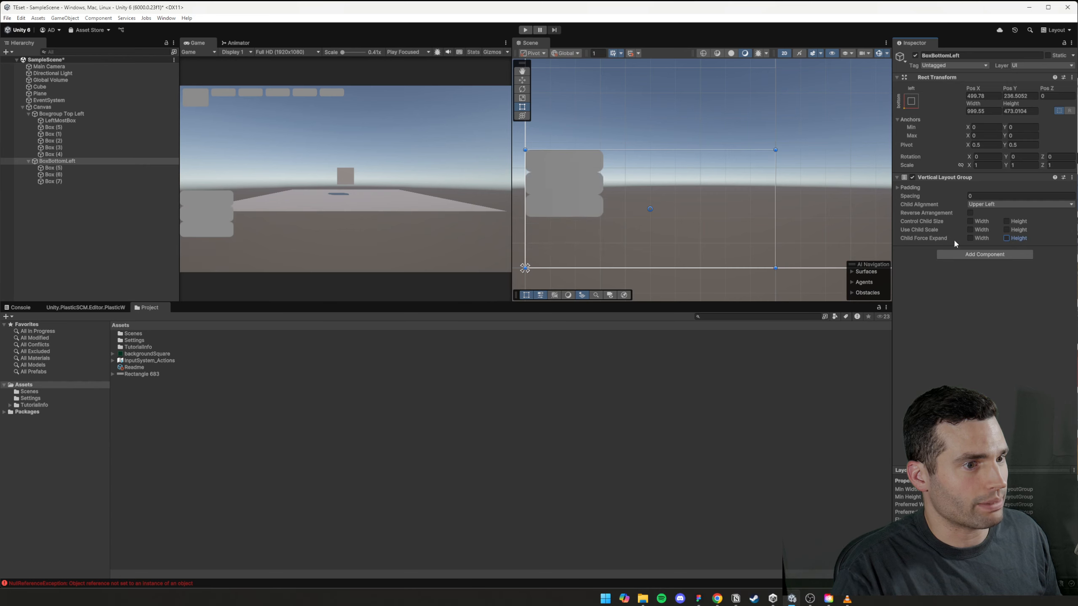
- Set BoxBottomLeft's Vertical Layout Group spacing to 16 and its left and bottom padding to 16
{"action": "left_click", "coordinate": [906, 189]}
{"action": "left_click", "coordinate": [985, 229]}
{"action": "type", "text": "16"}
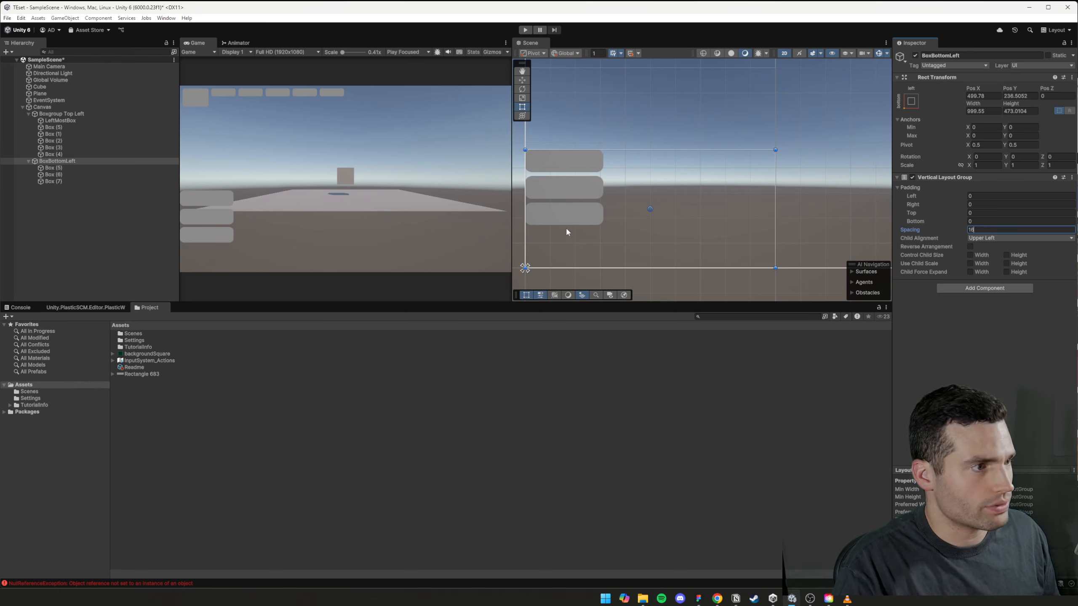
{"action": "left_click", "coordinate": [980, 196]}
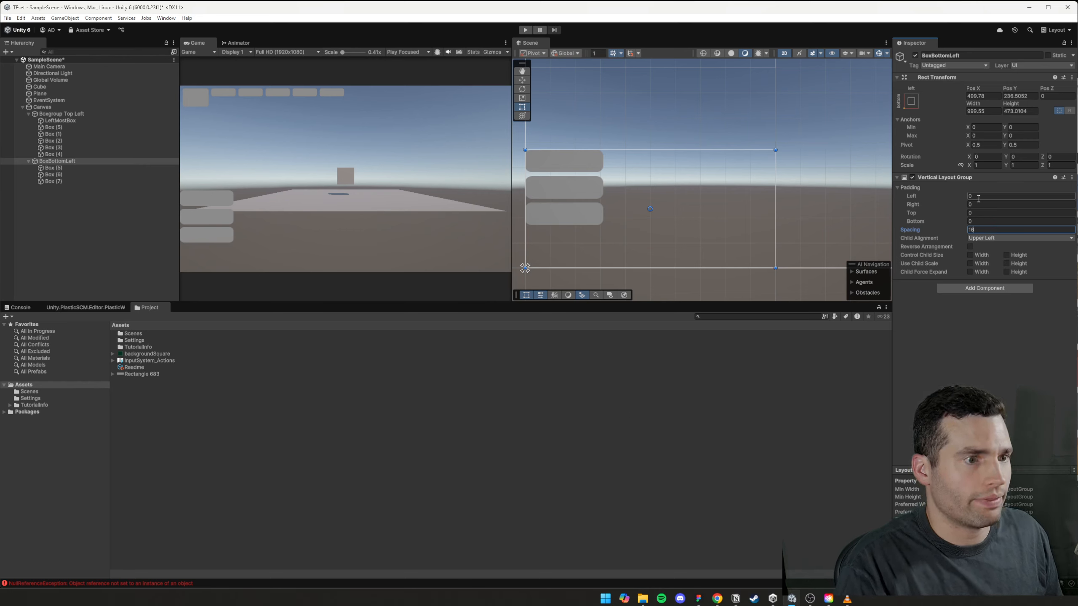
{"action": "type", "text": "16"}
{"action": "left_click", "coordinate": [976, 221]}
{"action": "type", "text": "16"}
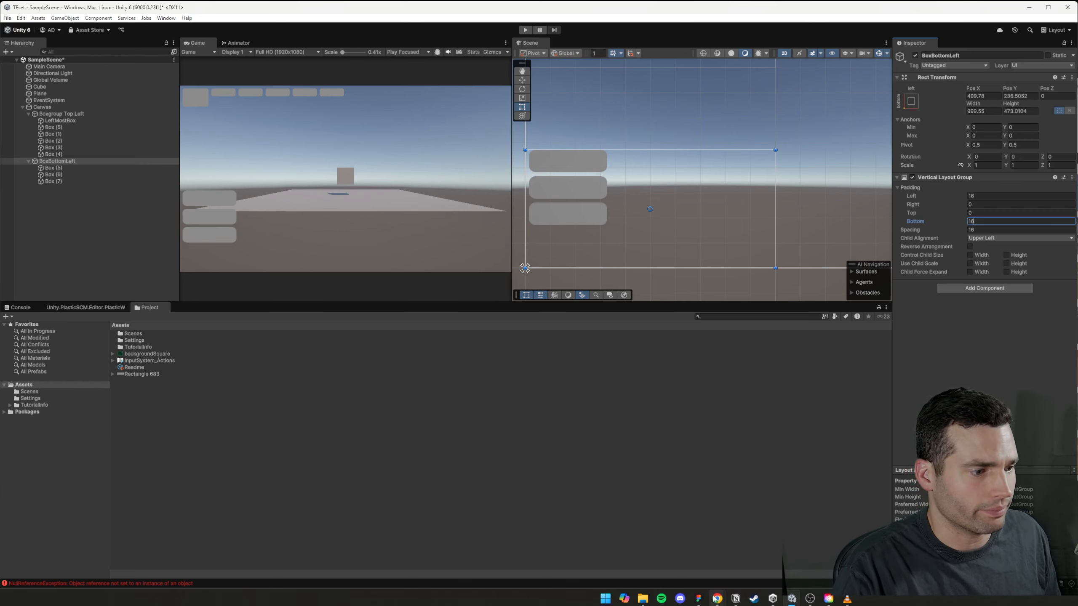
- Check the Figma layout, then raise BoxBottomLeft's lower edge to a height of about 335 and shift the whole group slightly down
{"action": "left_click", "coordinate": [698, 598]}
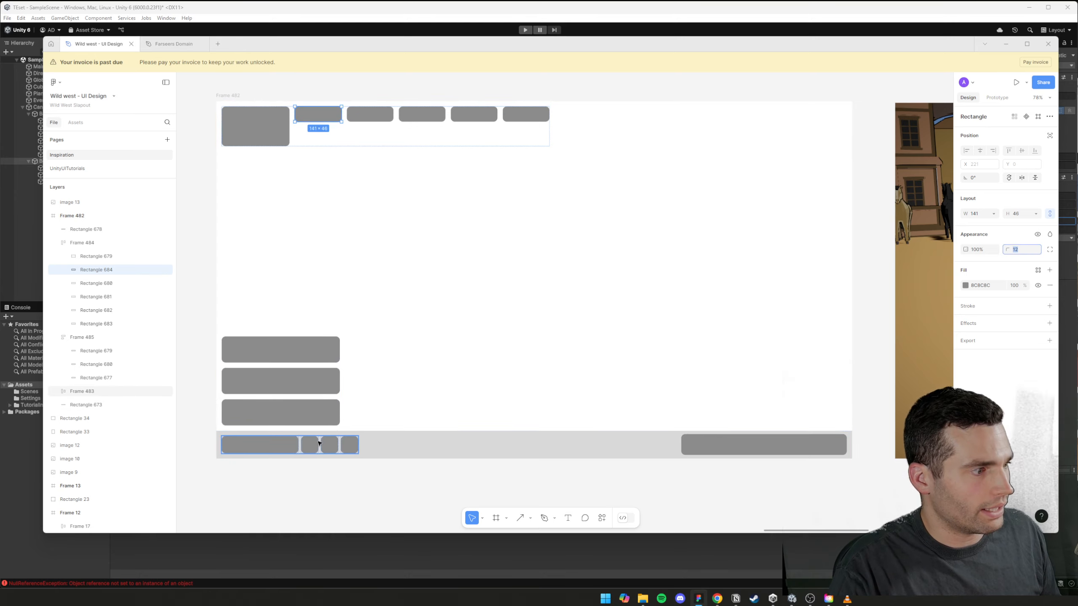
{"action": "left_click", "coordinate": [1071, 171]}
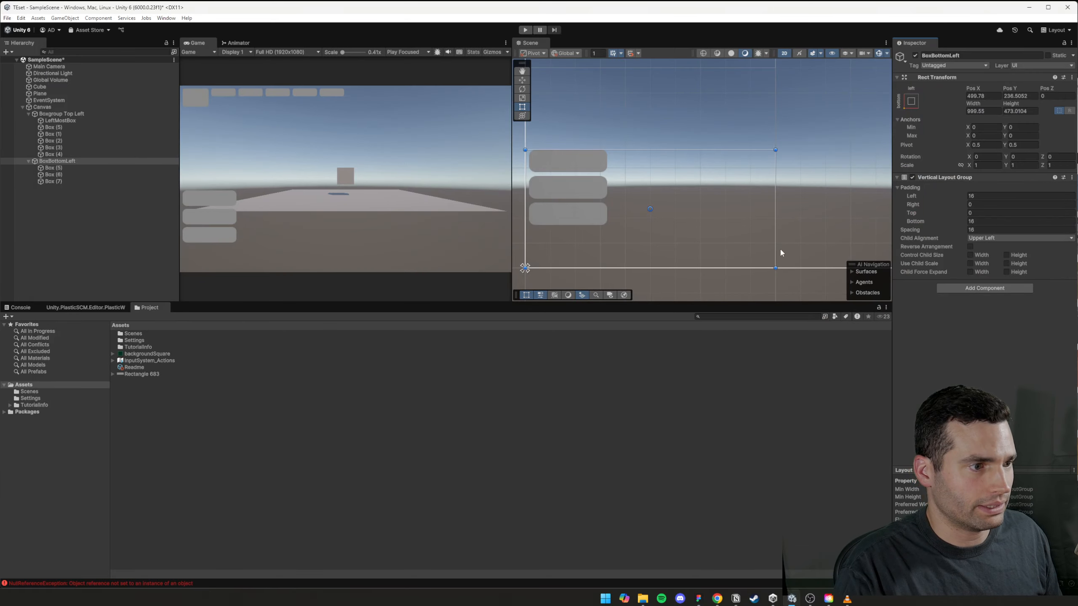
{"action": "left_click", "coordinate": [911, 101]}
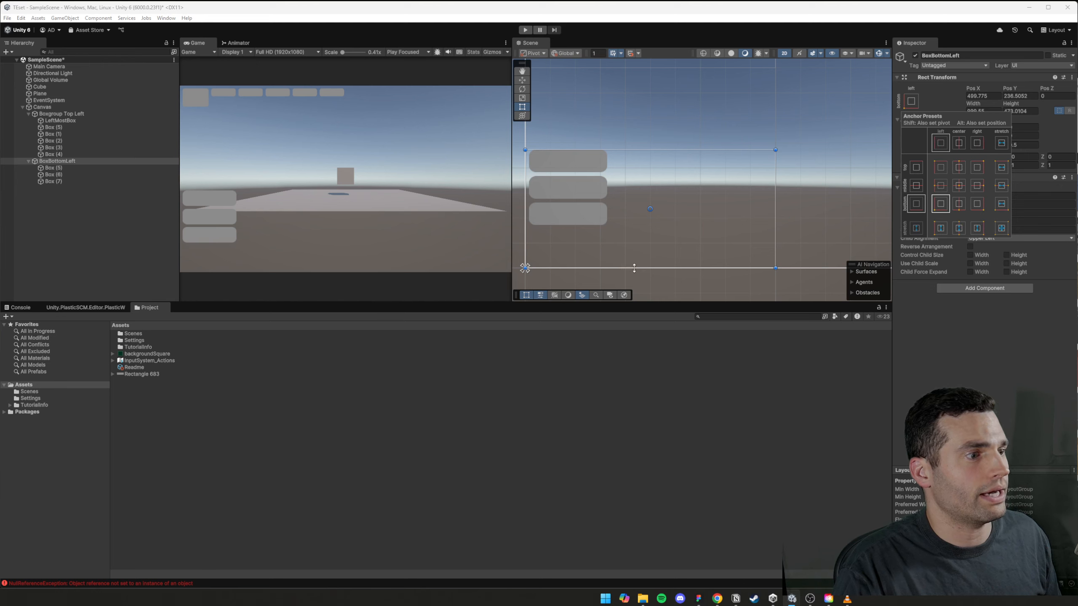
{"action": "left_click_drag", "start_coordinate": [634, 267], "coordinate": [636, 234]}
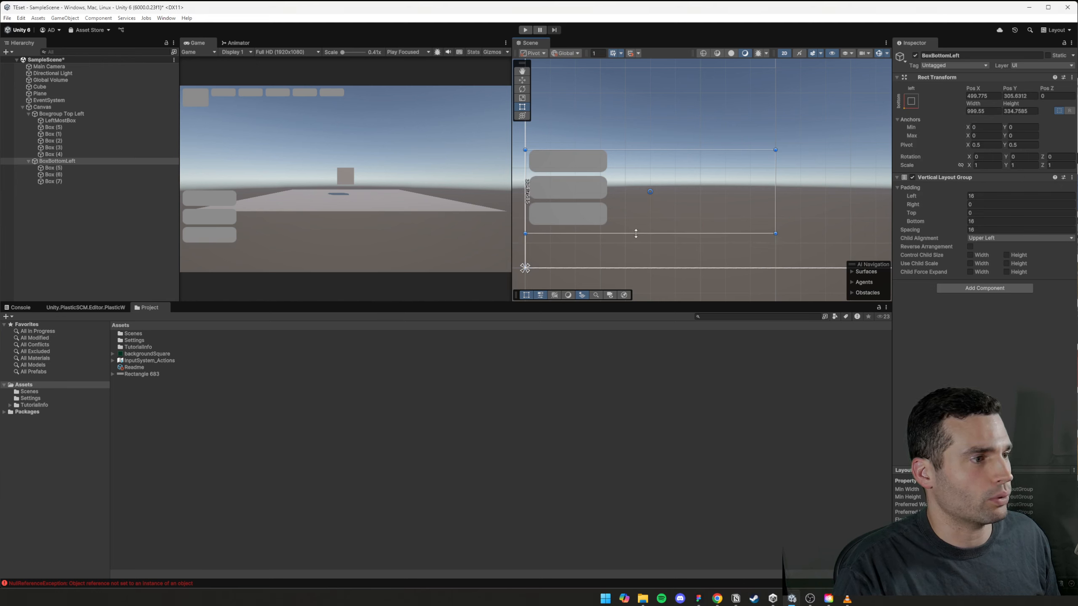
{"action": "left_click_drag", "start_coordinate": [582, 178], "coordinate": [577, 187]}
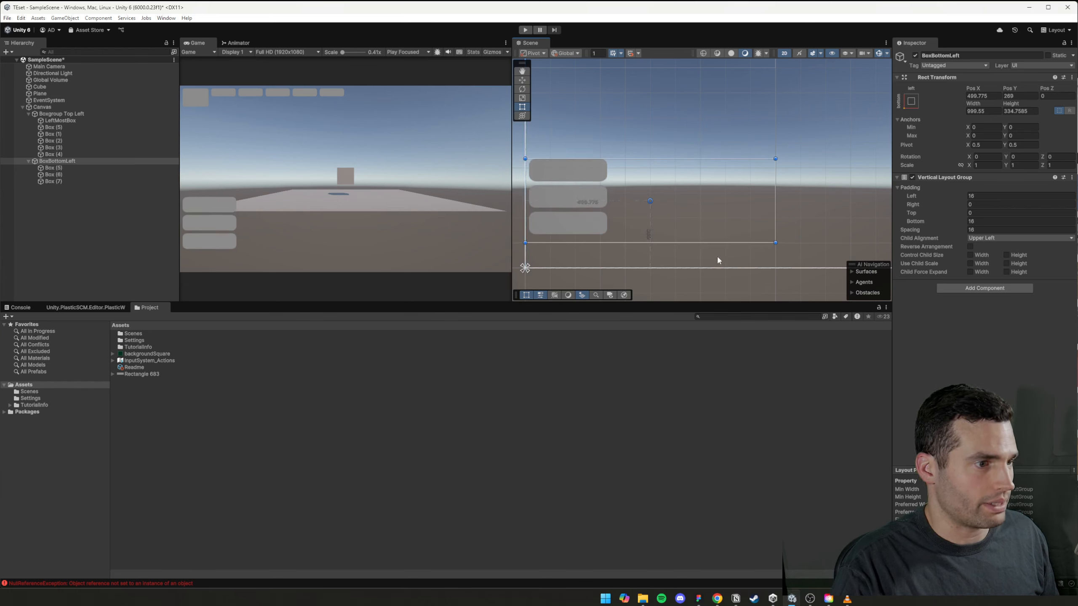
- Collapse BoxBottomLeft in the Hierarchy to hide its child boxes
{"action": "scroll", "coordinate": [678, 260], "scroll_direction": "down", "scroll_amount": 2}
{"action": "left_click", "coordinate": [681, 260]}
{"action": "scroll", "coordinate": [695, 255], "scroll_direction": "down", "scroll_amount": 10}
{"action": "middle_click_drag", "start_coordinate": [724, 255], "coordinate": [695, 256]}
{"action": "scroll", "coordinate": [679, 261], "scroll_direction": "up", "scroll_amount": 11}
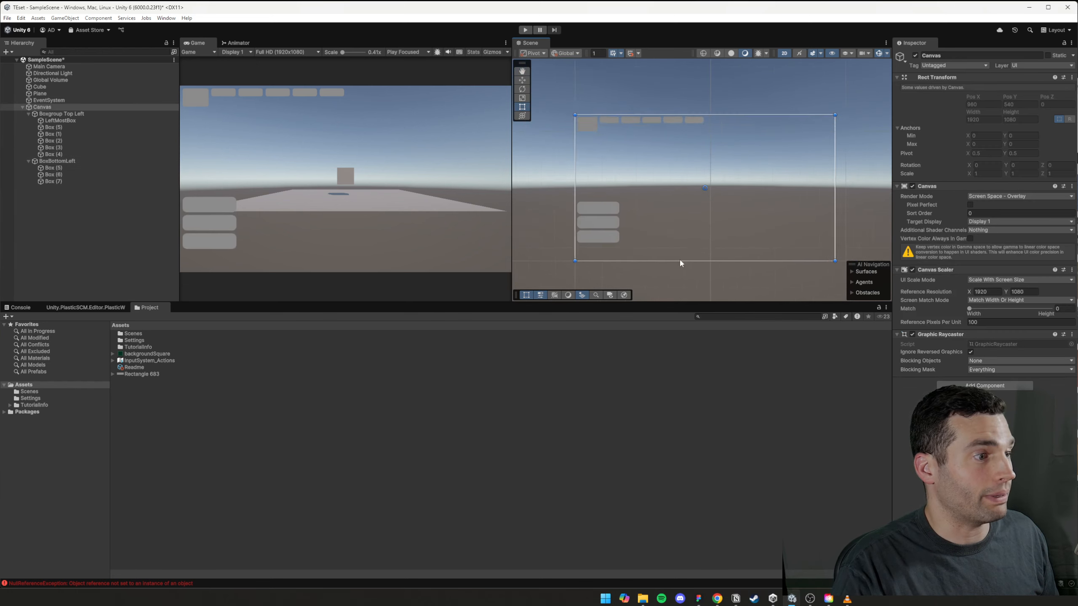
{"action": "left_click", "coordinate": [556, 238]}
{"action": "left_click", "coordinate": [50, 154]}
{"action": "left_click", "coordinate": [44, 161]}
{"action": "left_click", "coordinate": [29, 161]}
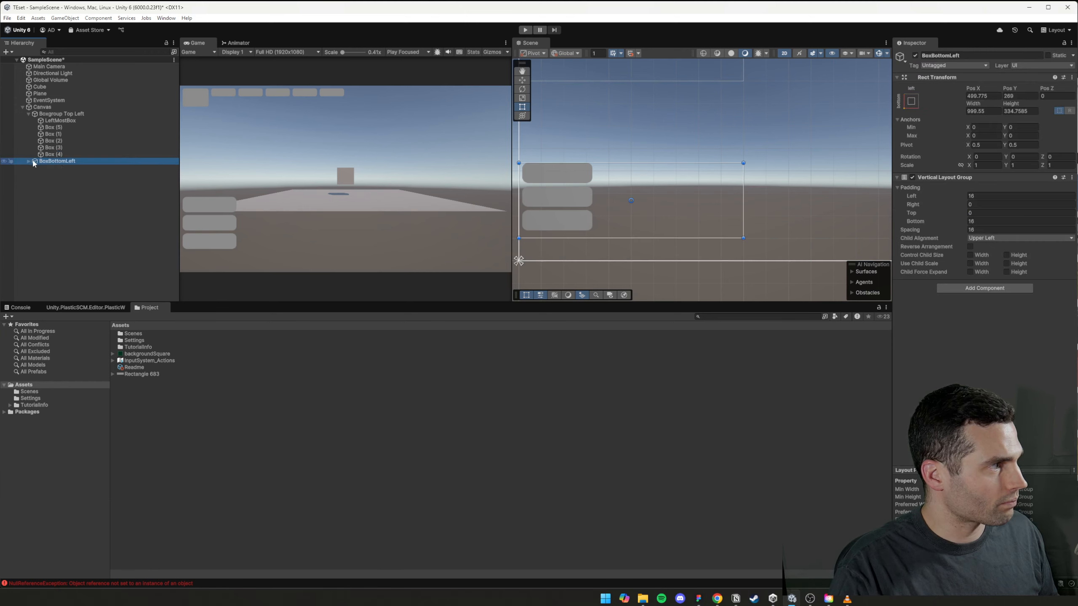
{"action": "left_click", "coordinate": [50, 174]}
{"action": "left_click", "coordinate": [47, 161]}
{"action": "left_click", "coordinate": [51, 170]}
{"action": "right_click", "coordinate": [46, 171]}
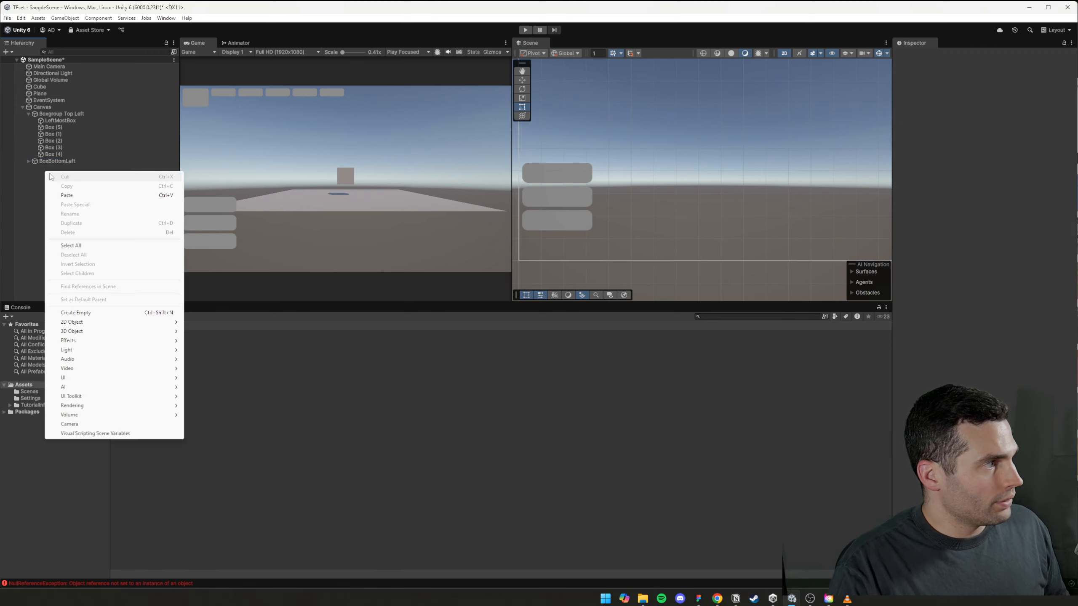
{"action": "left_click", "coordinate": [33, 169]}
{"action": "right_click", "coordinate": [42, 107]}
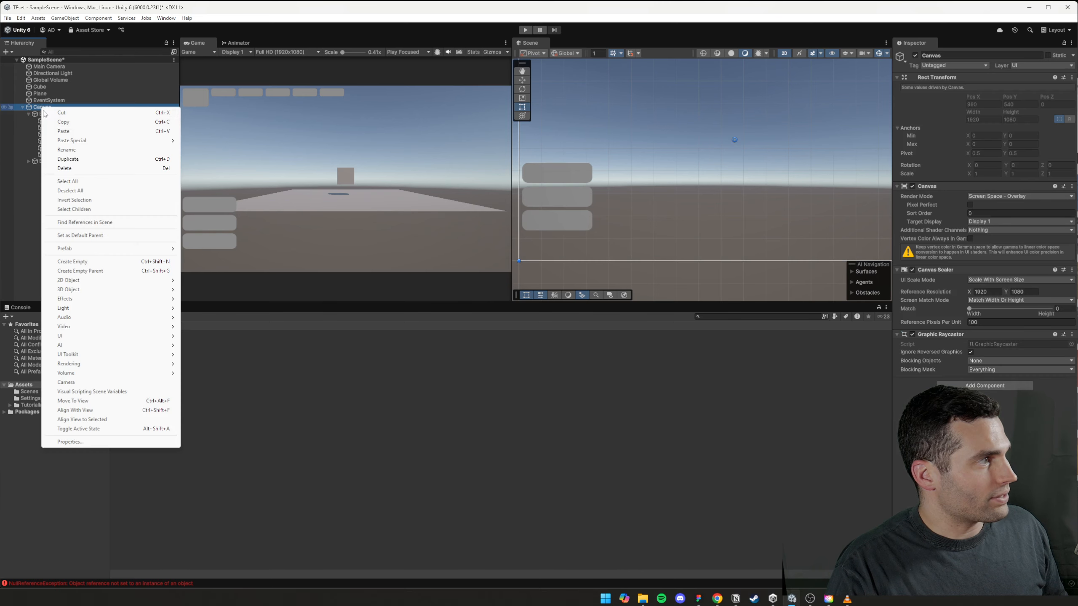
{"action": "mouse_move", "coordinate": [60, 335]}
{"action": "left_click", "coordinate": [206, 337]}
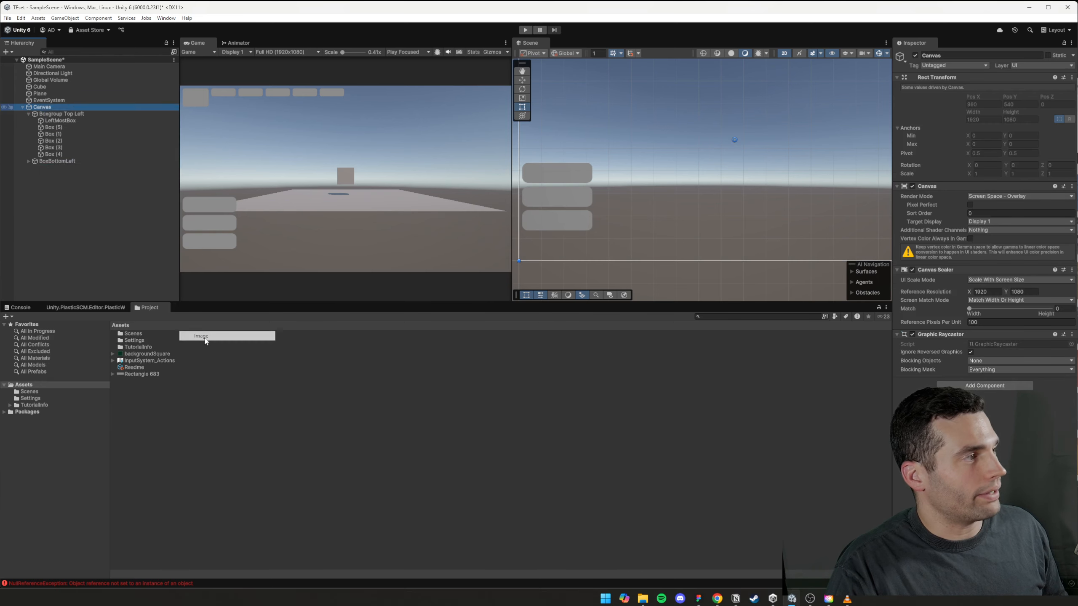
{"action": "left_click", "coordinate": [53, 161]}
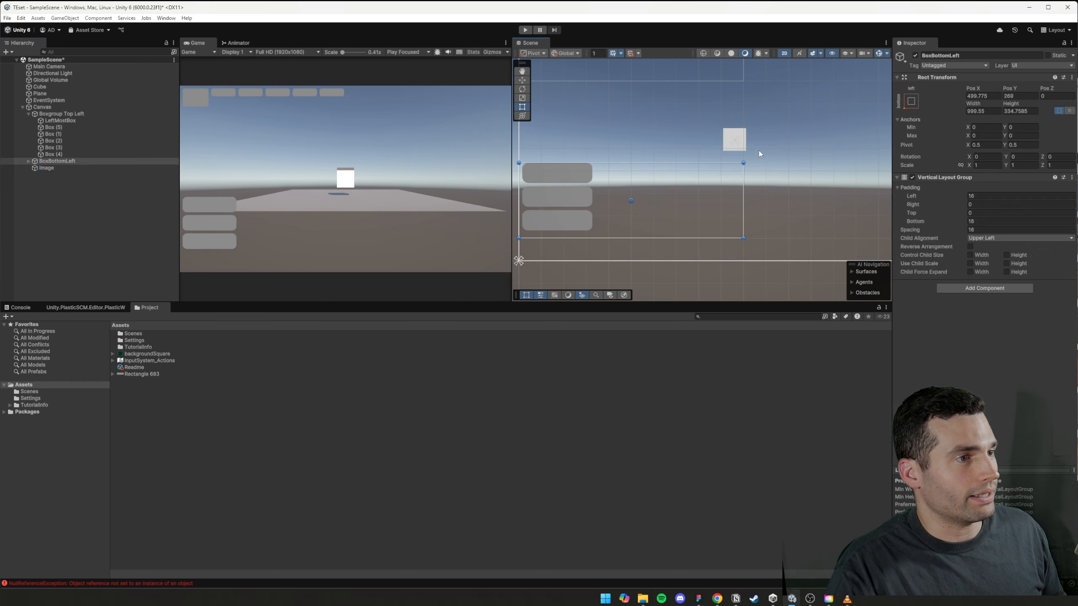
{"action": "left_click", "coordinate": [108, 166]}
{"action": "key", "text": "Delete"}
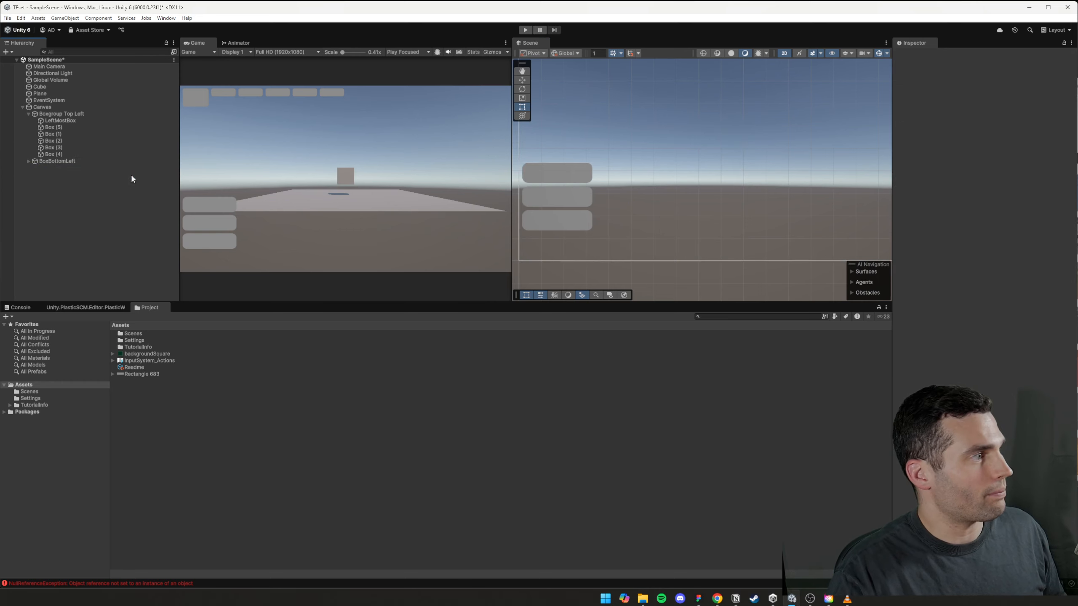
{"action": "right_click", "coordinate": [90, 208]}
{"action": "left_click", "coordinate": [129, 334]}
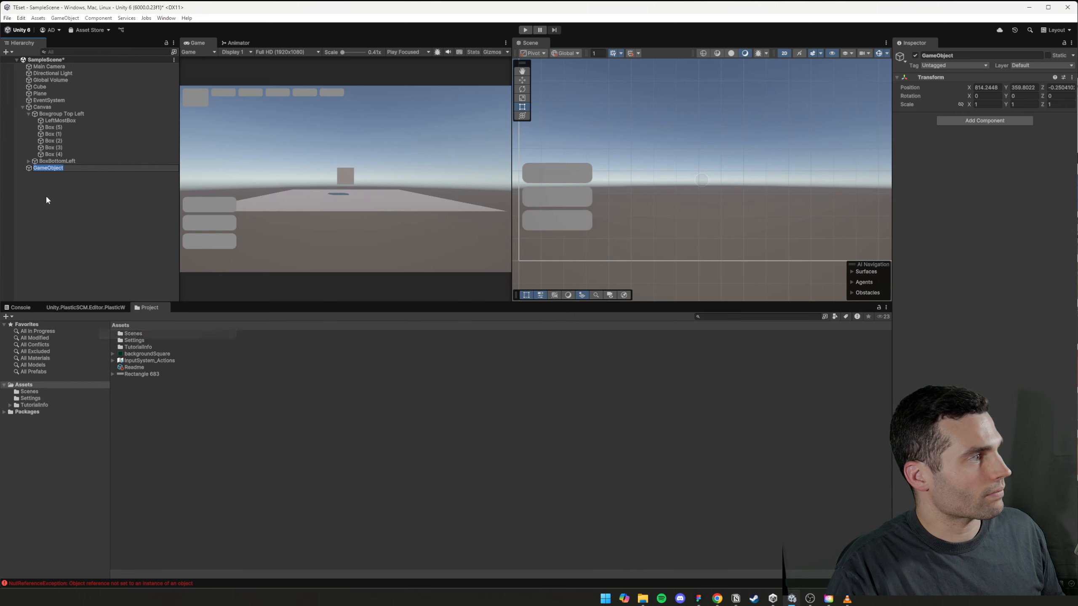
{"action": "right_click", "coordinate": [46, 169]}
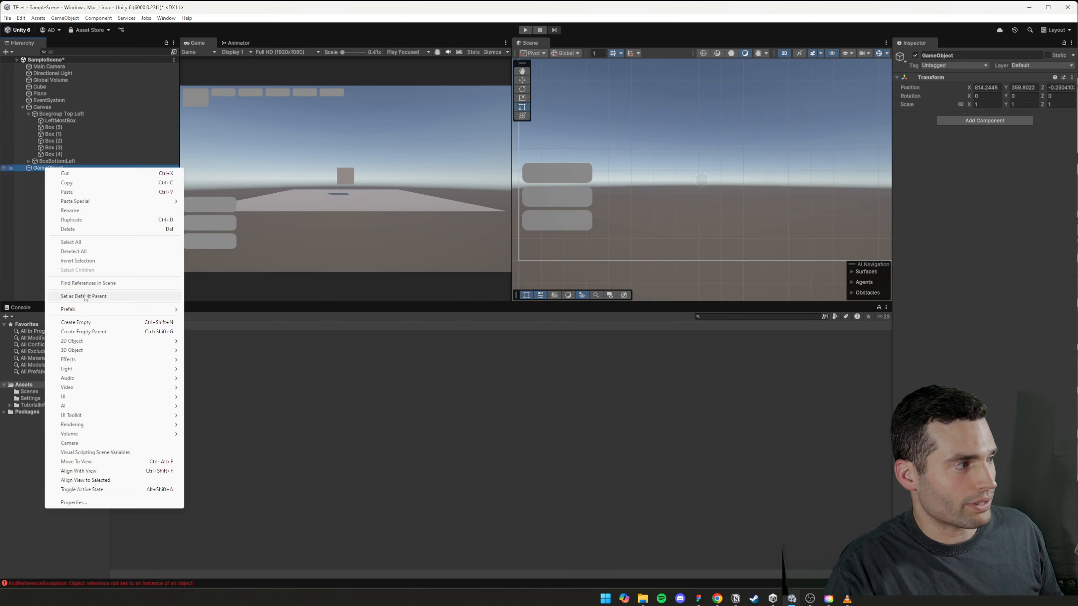
{"action": "left_click", "coordinate": [83, 250]}
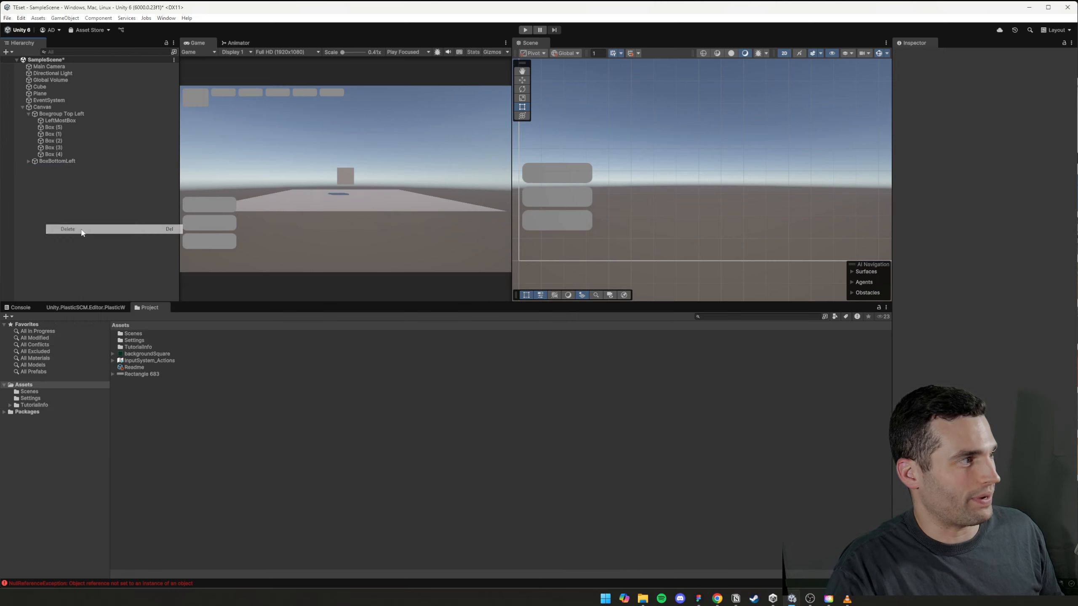
- Create an empty child object under Canvas and name it BottomNav
{"action": "right_click", "coordinate": [41, 109]}
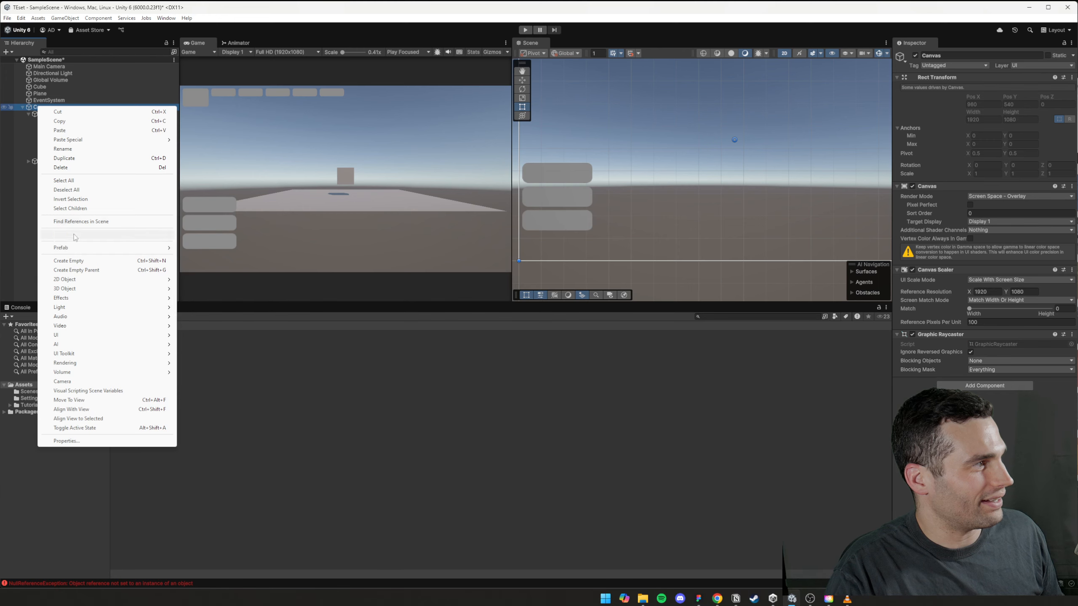
{"action": "left_click", "coordinate": [78, 262]}
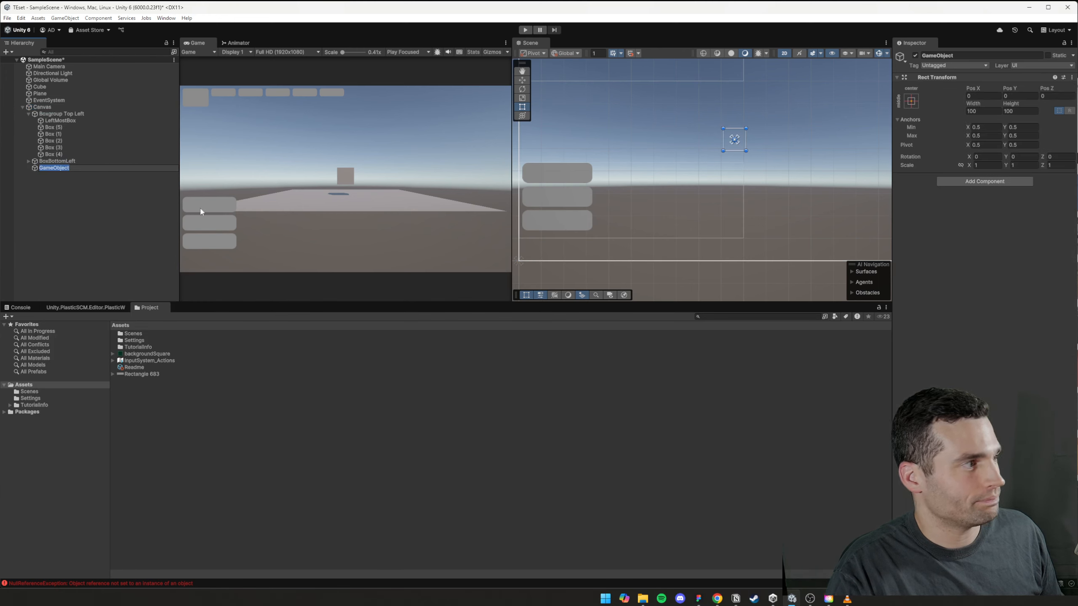
{"action": "type", "text": "Botto"}
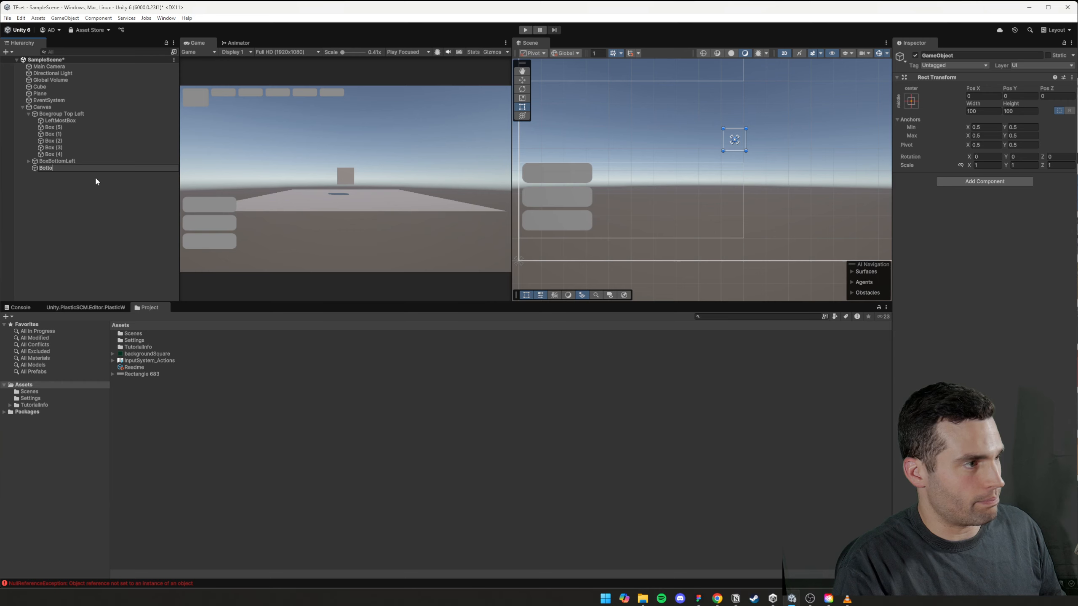
{"action": "type", "text": "mNab"}
{"action": "key", "text": "BackSpace"}
{"action": "type", "text": "v"}
{"action": "key", "text": "Return"}
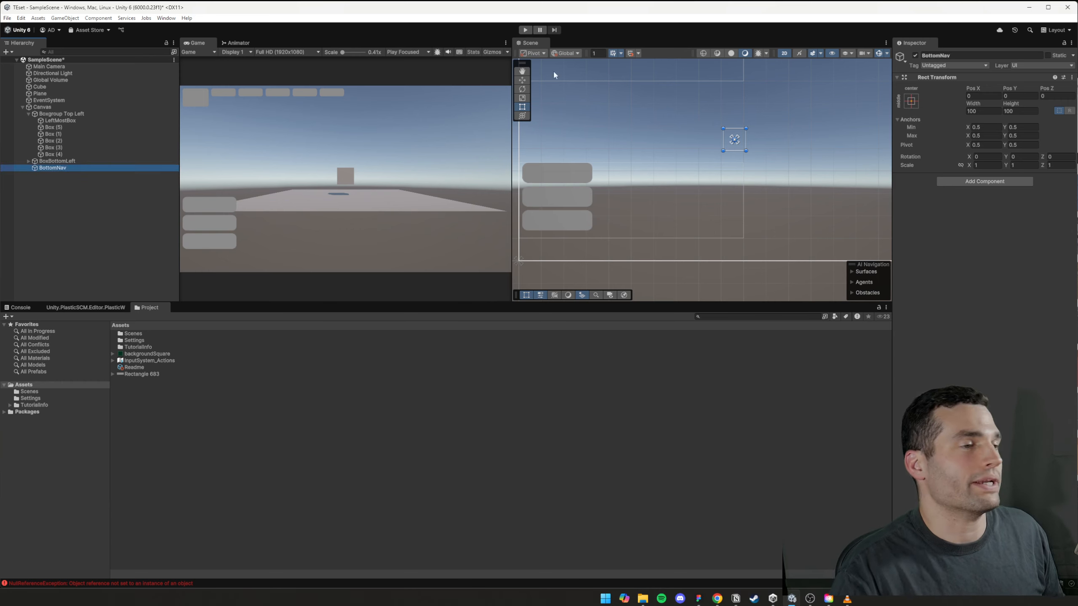
- Anchor BottomNav with the bottom-stretch preset, also setting its position so it spans the canvas's lower edge
{"action": "left_click", "coordinate": [910, 101]}
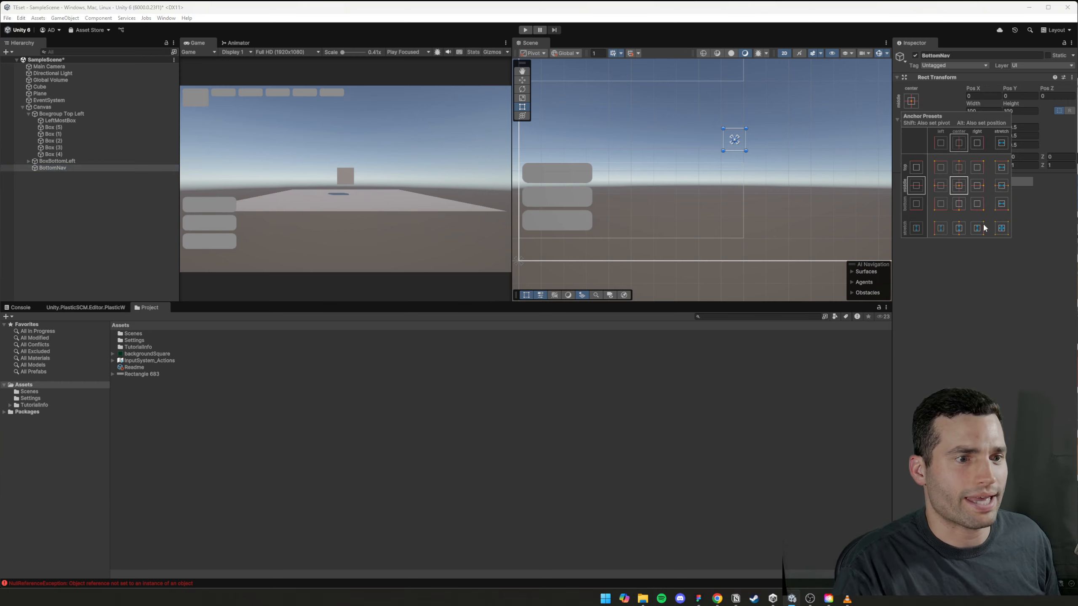
{"action": "key", "text": "alt"}
{"action": "left_click", "coordinate": [1002, 205], "text": "alt"}
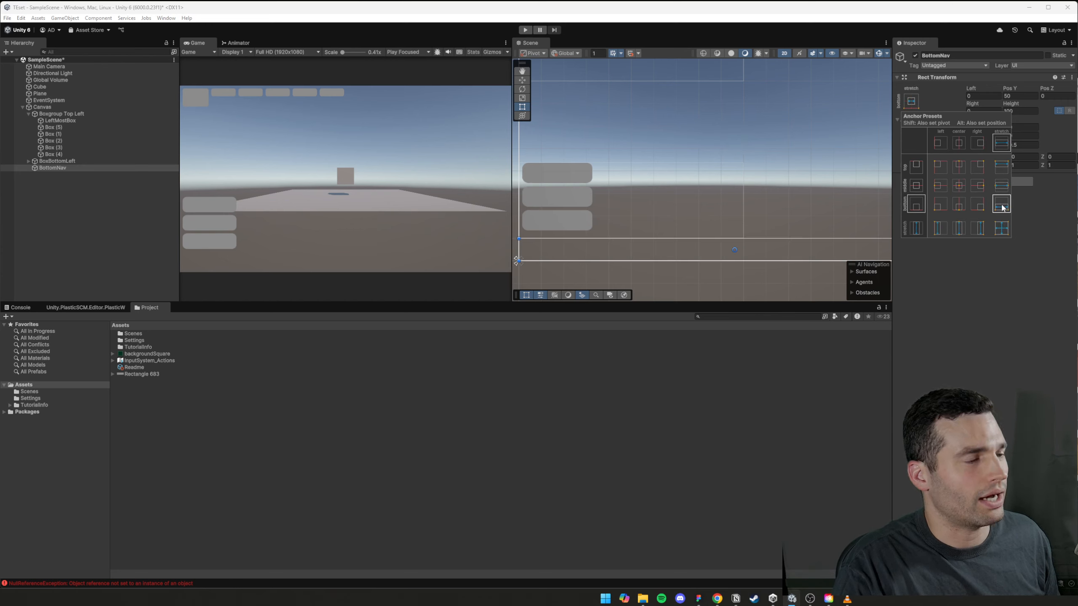
{"action": "left_click", "coordinate": [1022, 111]}
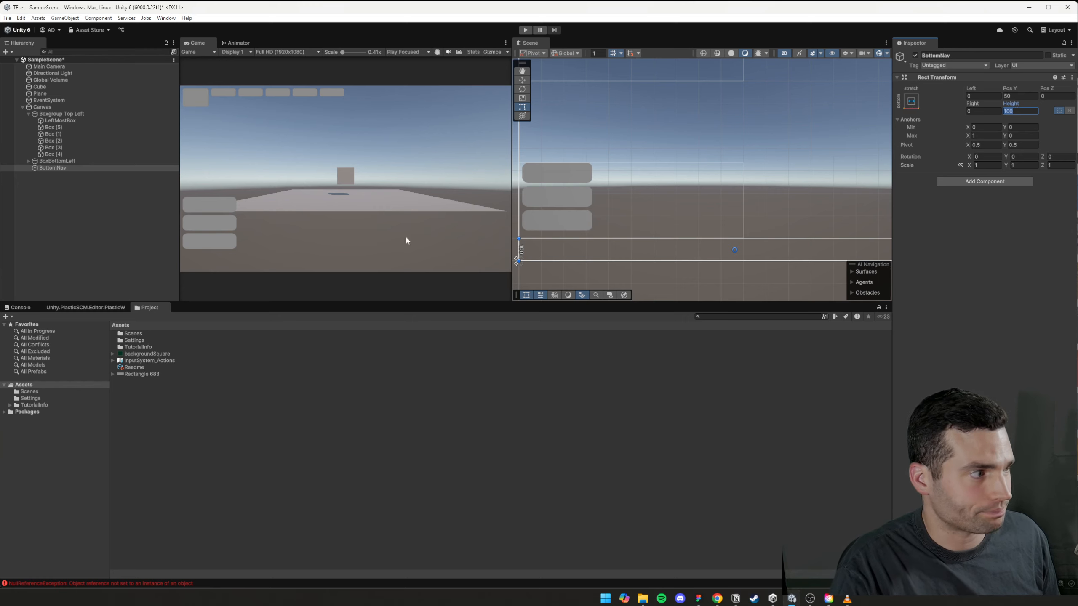
{"action": "scroll", "coordinate": [695, 208], "scroll_direction": "down", "scroll_amount": 3}
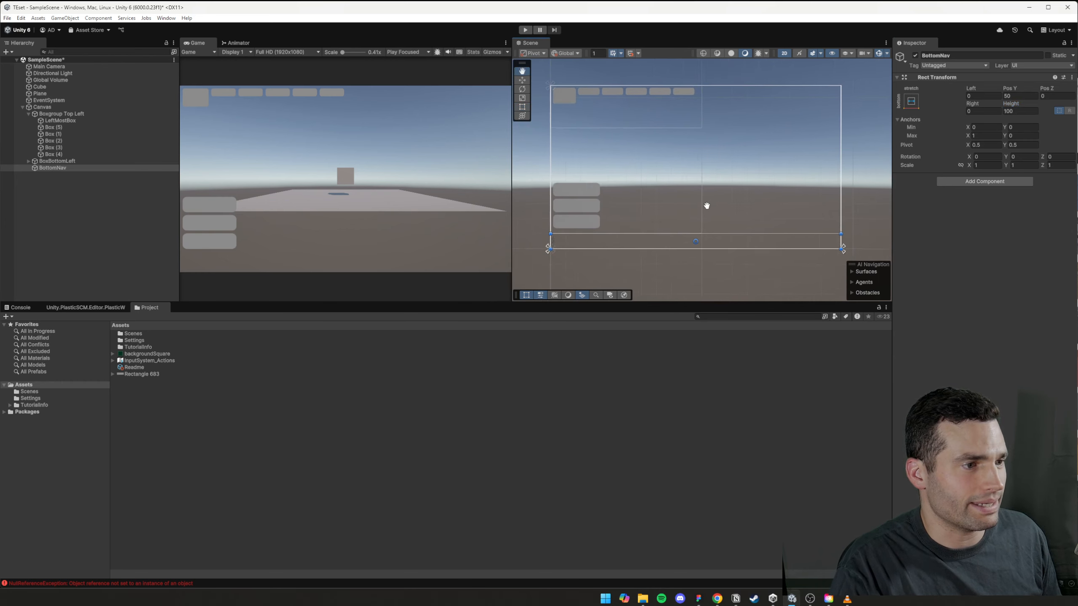
- Add a UI Image as a child of BottomNav and name it Background
{"action": "left_click", "coordinate": [53, 168]}
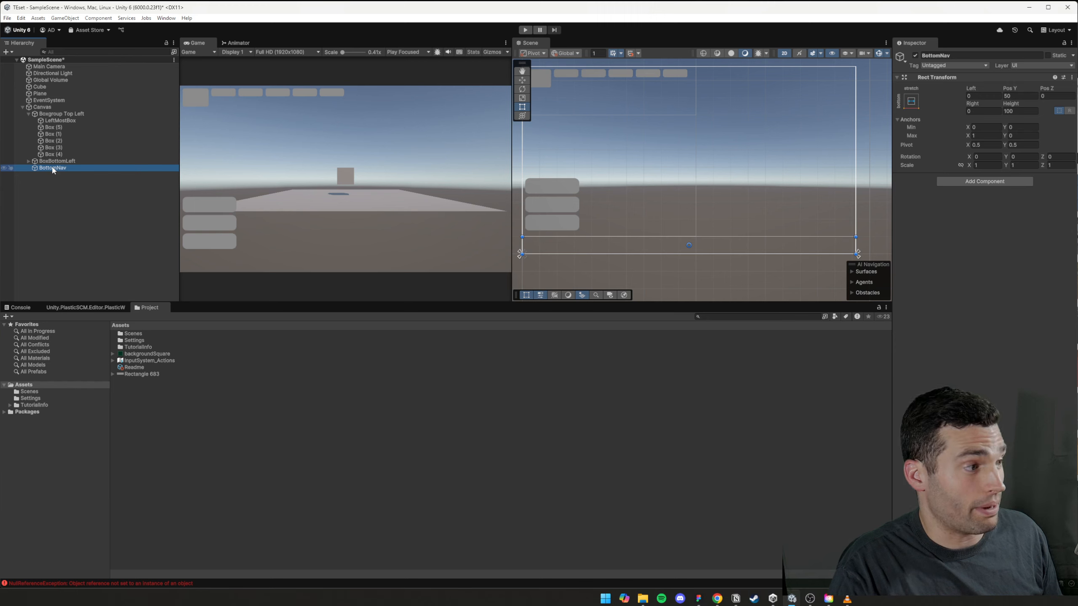
{"action": "right_click", "coordinate": [53, 169]}
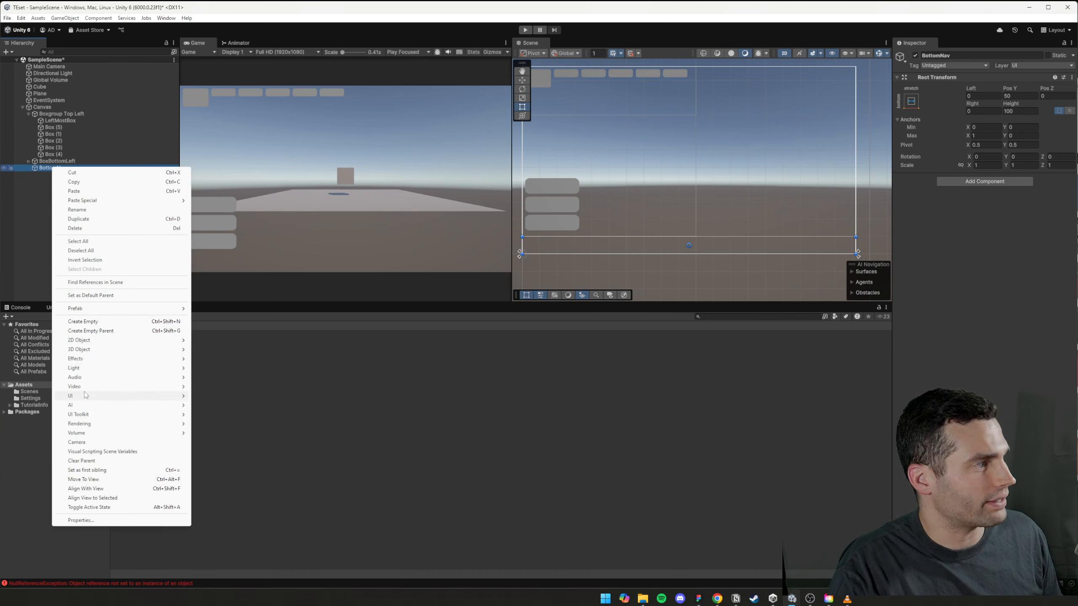
{"action": "mouse_move", "coordinate": [85, 396]}
{"action": "left_click", "coordinate": [211, 396]}
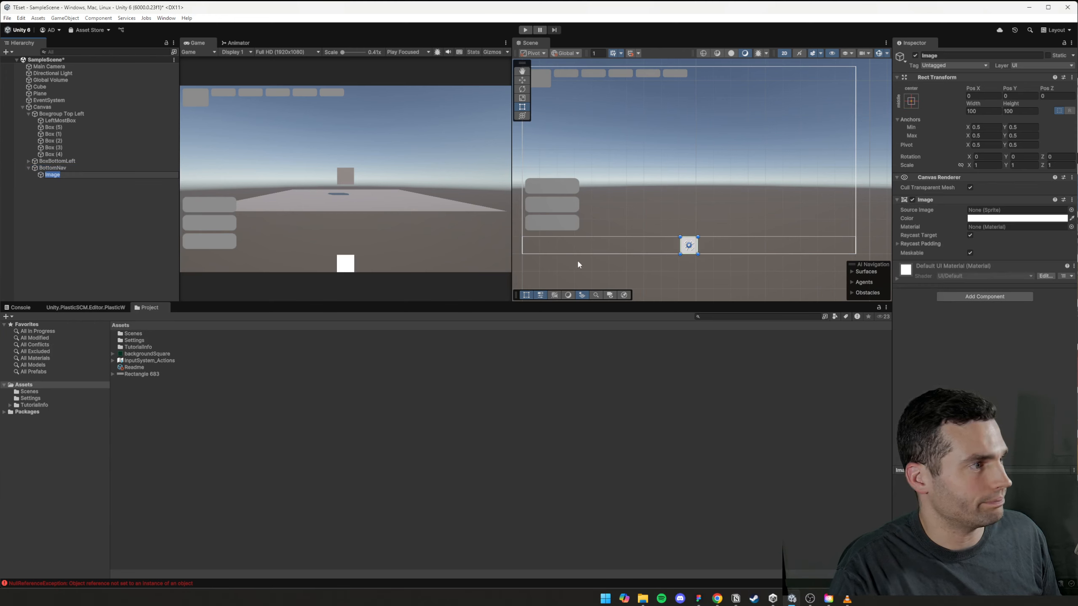
{"action": "type", "text": "B"}
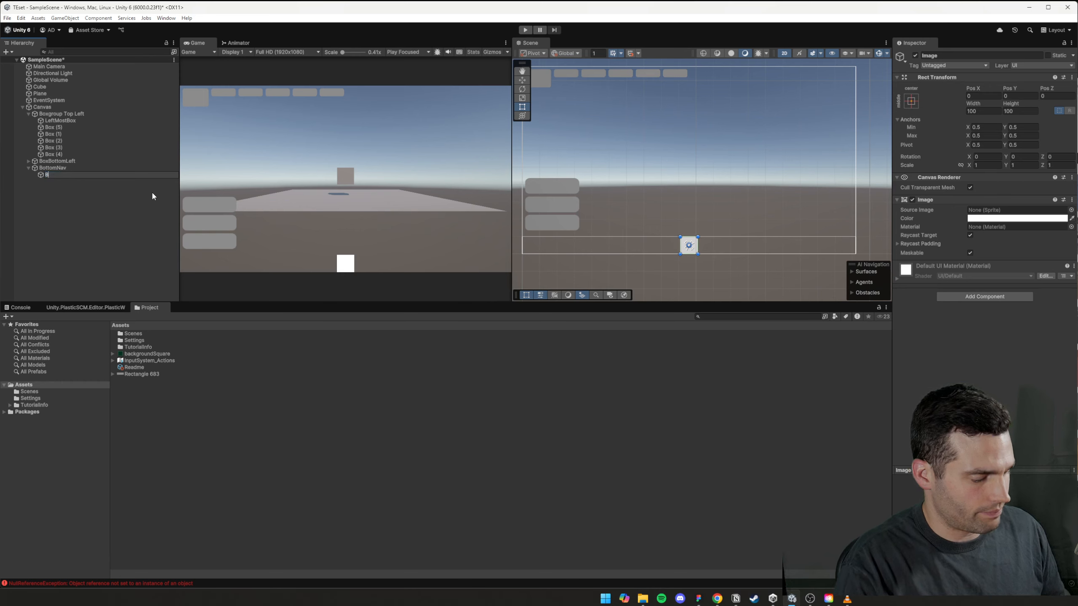
{"action": "type", "text": "ackground"}
{"action": "key", "text": "Return"}
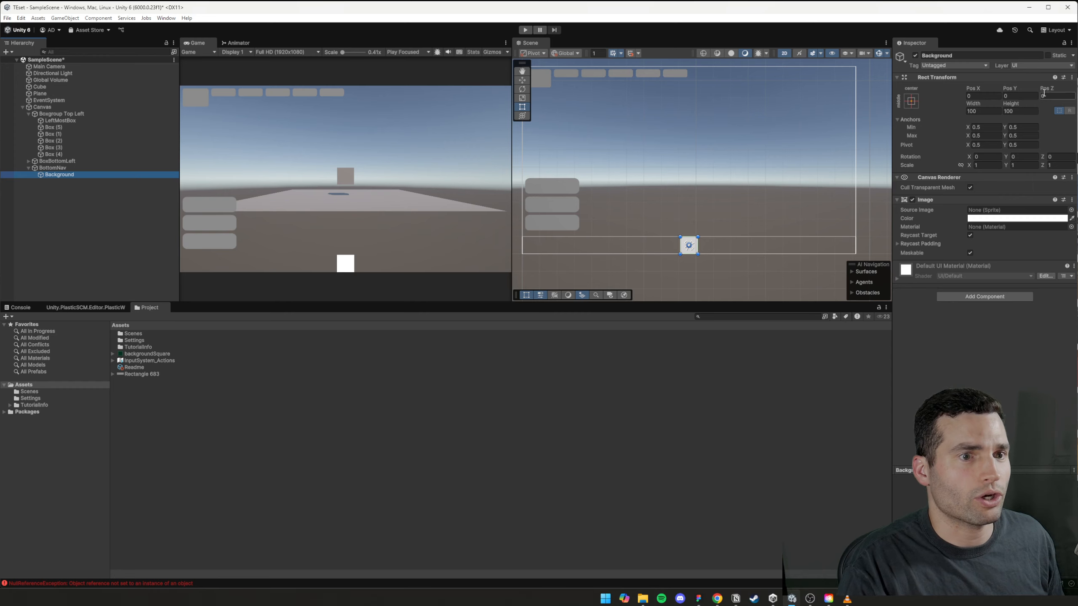
- Check the bottom bar rectangle's dimensions in Figma and return to the Background image in Unity
{"action": "left_click", "coordinate": [698, 598]}
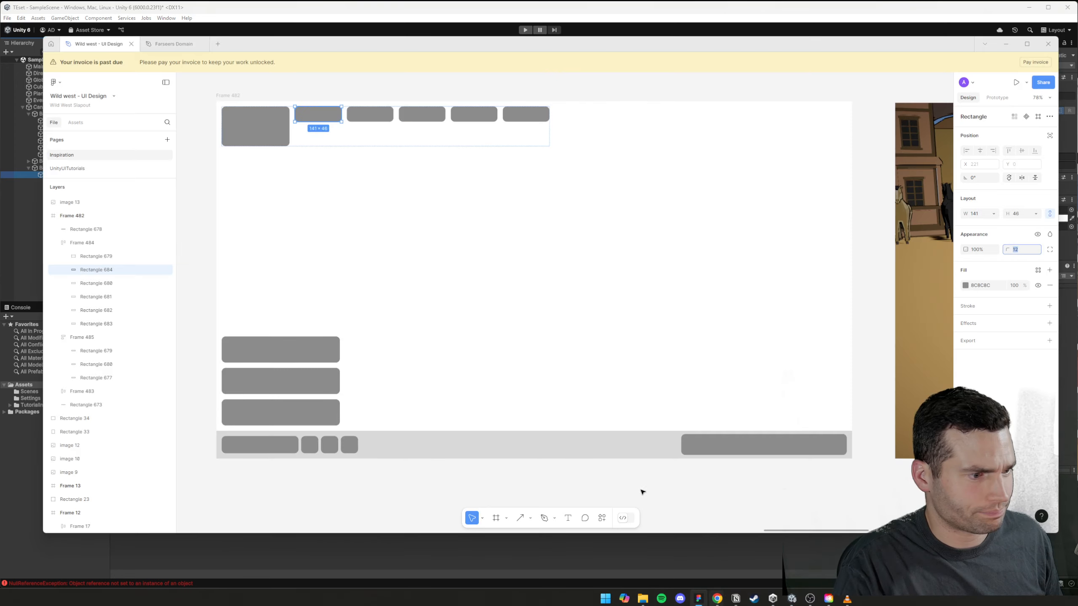
{"action": "left_click", "coordinate": [503, 447]}
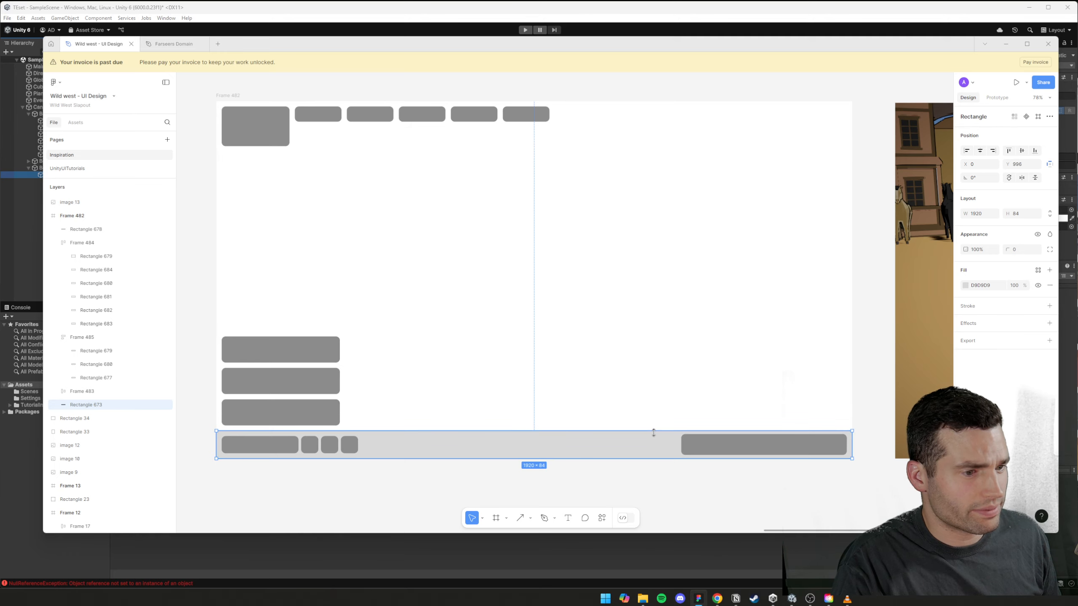
{"action": "key", "text": "alt+Tab"}
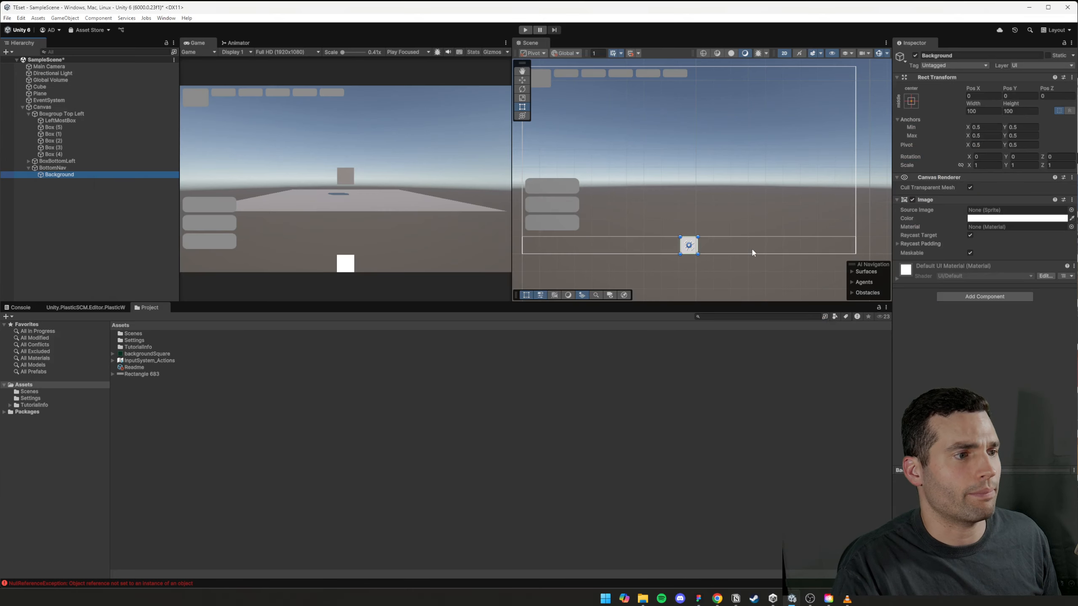
{"action": "scroll", "coordinate": [669, 250], "scroll_direction": "up", "scroll_amount": 3}
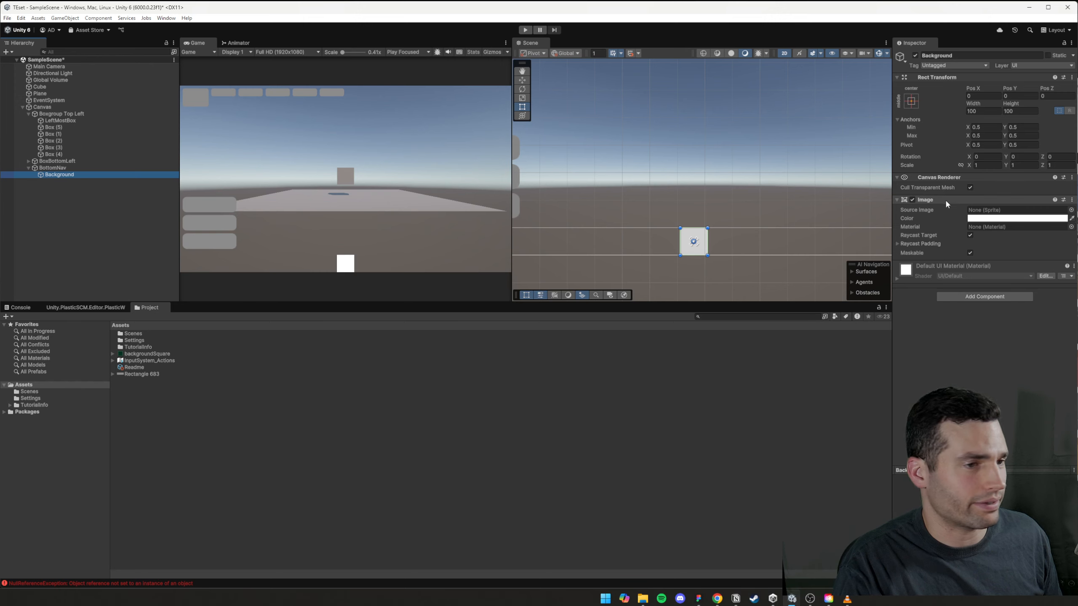
- Copy the bottom bar rectangle's fill colour D9D9D9 from Figma and apply it to the Background image in Unity
{"action": "left_click", "coordinate": [976, 218]}
{"action": "left_click_drag", "start_coordinate": [1029, 296], "coordinate": [1020, 263]}
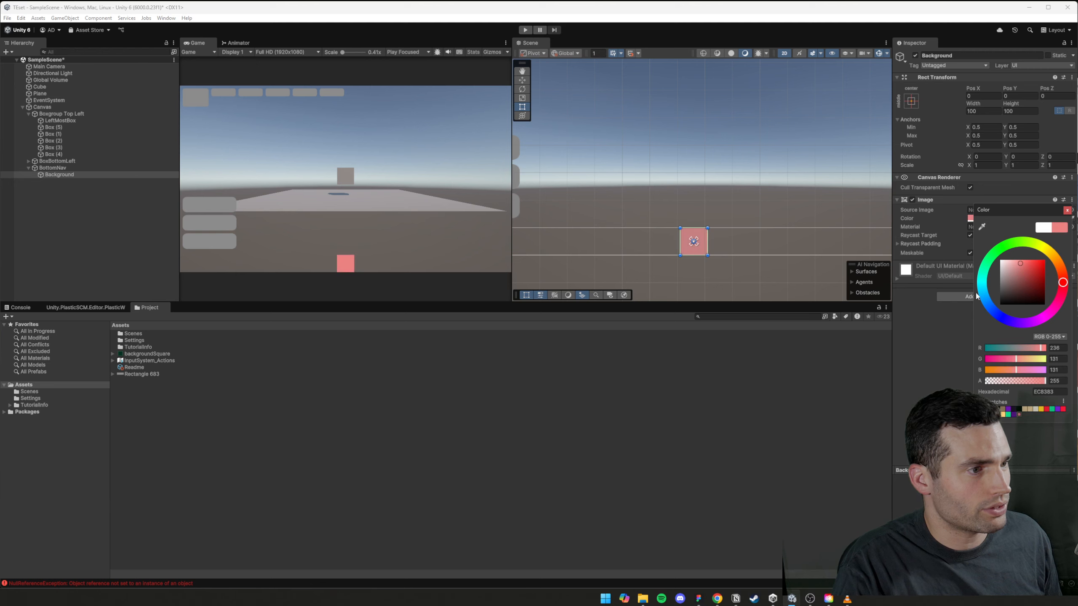
{"action": "left_click", "coordinate": [700, 599]}
{"action": "left_click", "coordinate": [993, 288]}
{"action": "key", "text": "ctrl+c"}
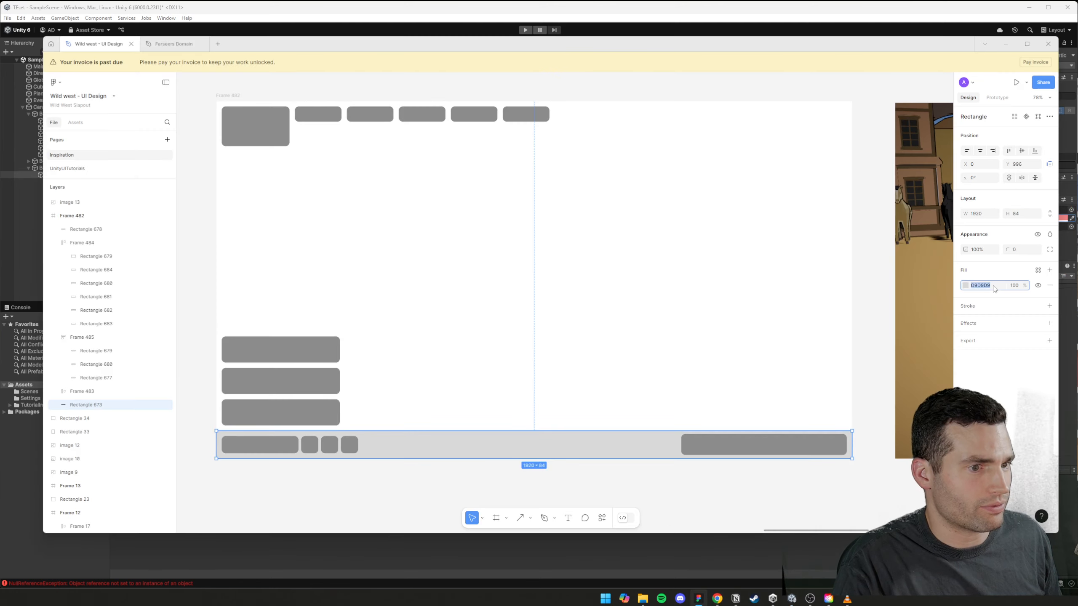
{"action": "key", "text": "alt+Tab"}
{"action": "left_click", "coordinate": [987, 219]}
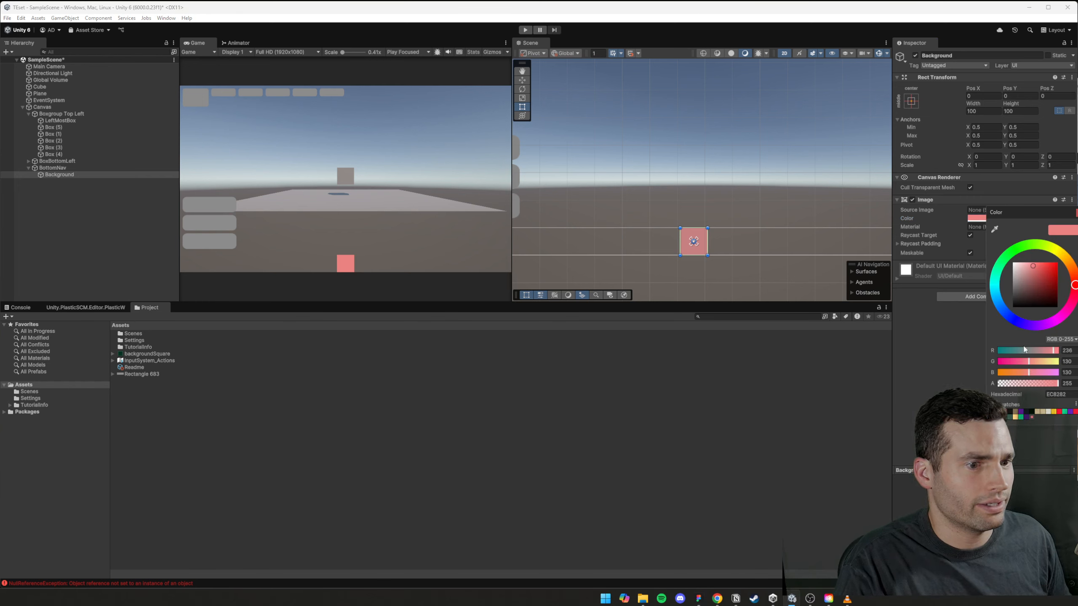
{"action": "key", "text": "ctrl+v"}
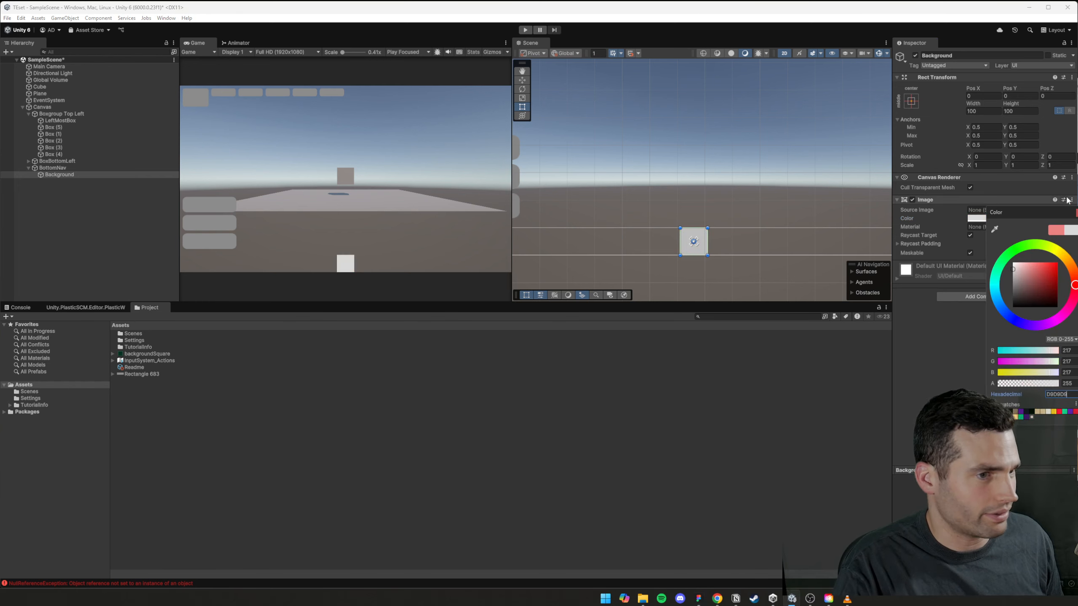
{"action": "left_click", "coordinate": [990, 148]}
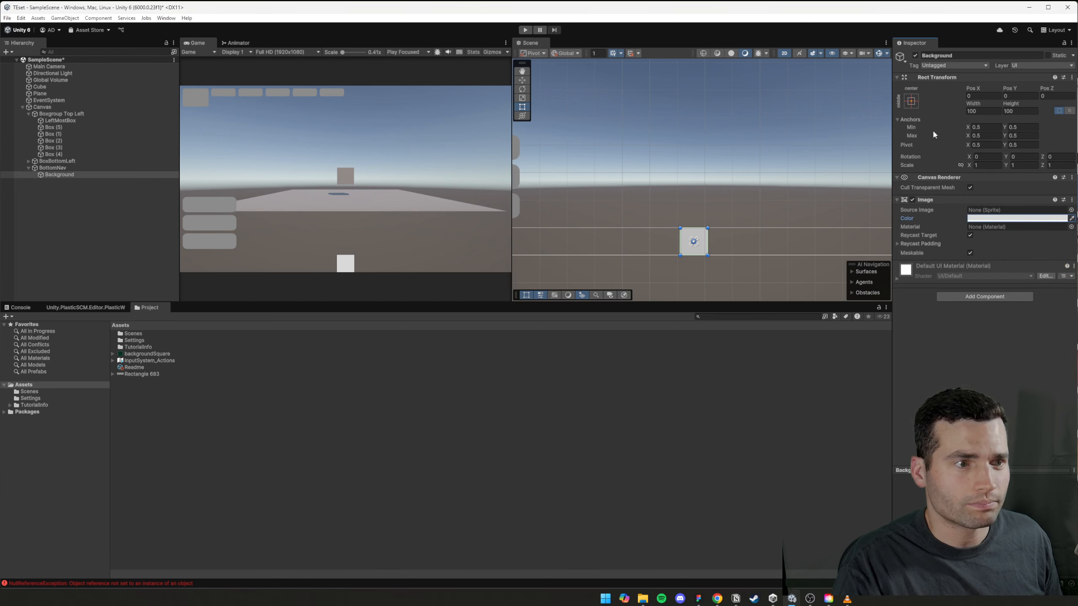
- Anchor Background with the full stretch preset in both directions so that it fills its BottomNav parent
{"action": "left_click", "coordinate": [910, 101]}
{"action": "left_click", "coordinate": [1000, 205]}
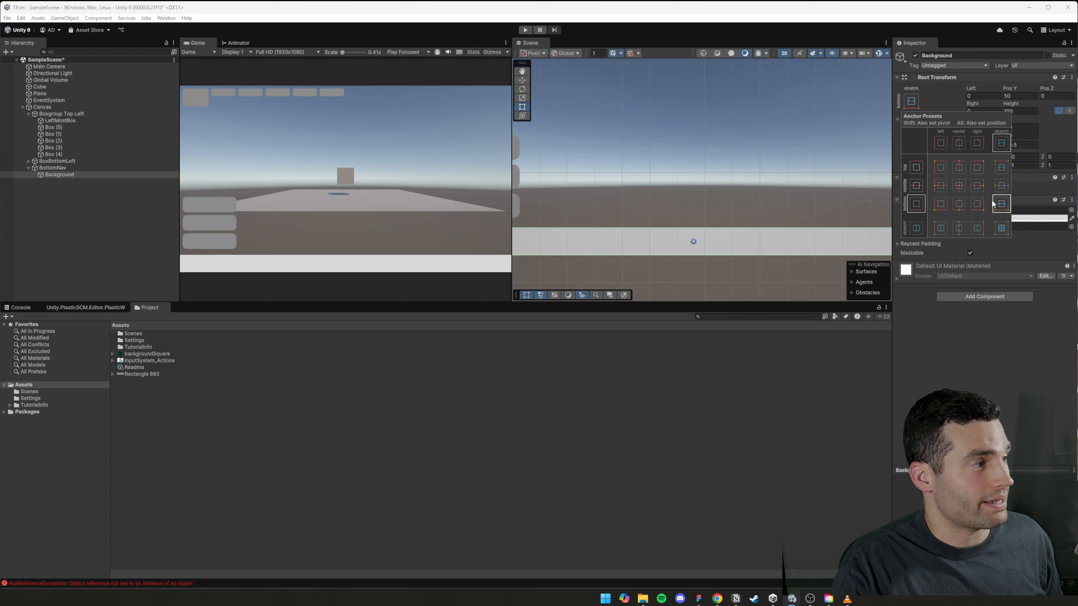
{"action": "left_click", "coordinate": [1001, 229]}
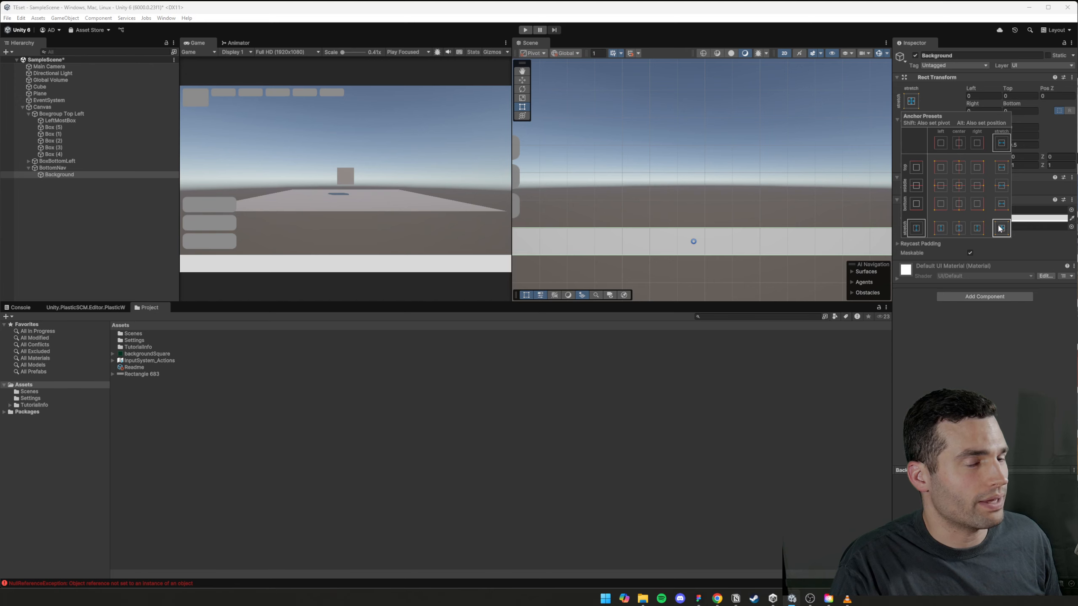
{"action": "scroll", "coordinate": [763, 233], "scroll_direction": "down", "scroll_amount": 2}
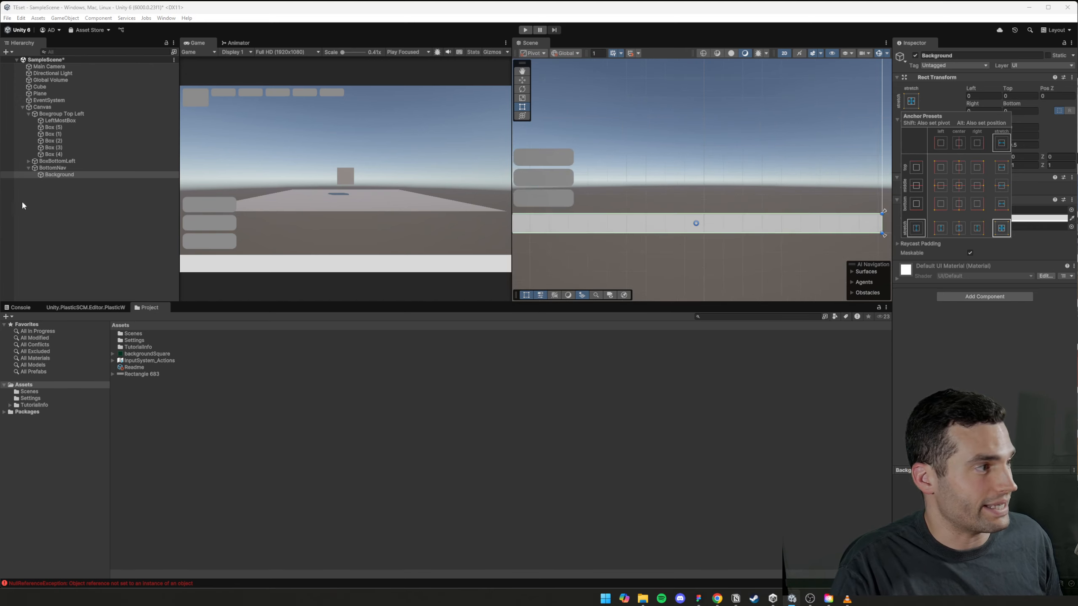
- Compare the rect transforms of BottomNav and Background, try moving BottomNav up the canvas, and undo the move
{"action": "left_click", "coordinate": [53, 167]}
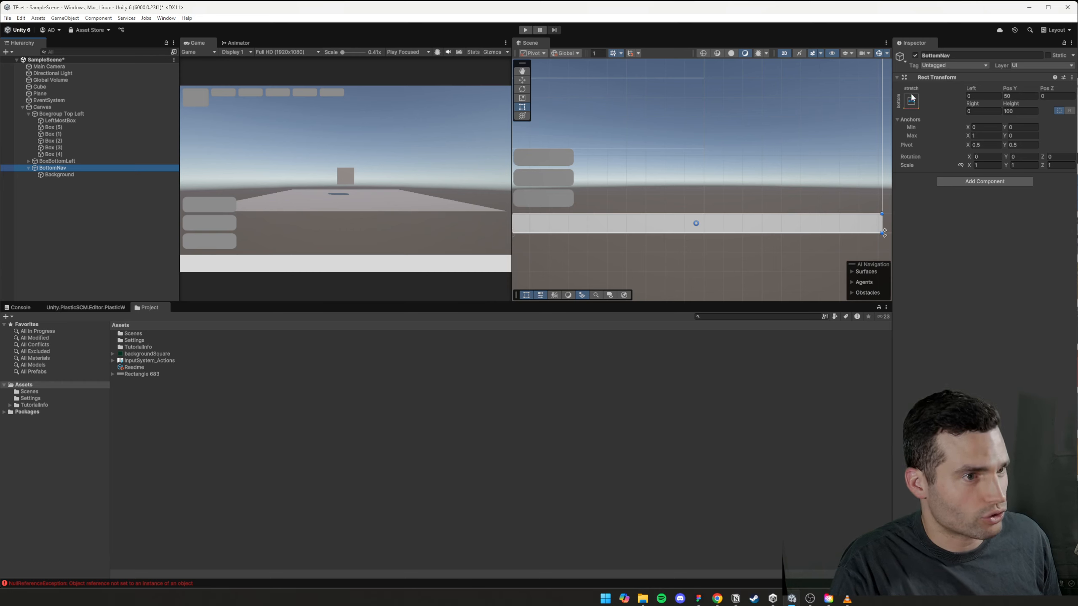
{"action": "left_click", "coordinate": [86, 174]}
{"action": "scroll", "coordinate": [769, 236], "scroll_direction": "down", "scroll_amount": 2}
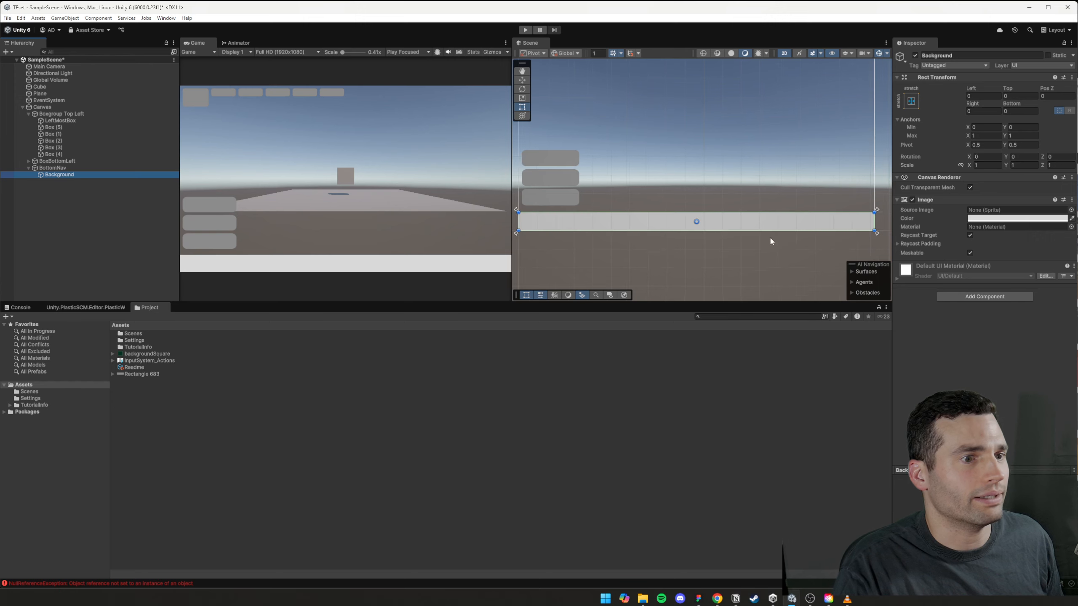
{"action": "left_click", "coordinate": [161, 168]}
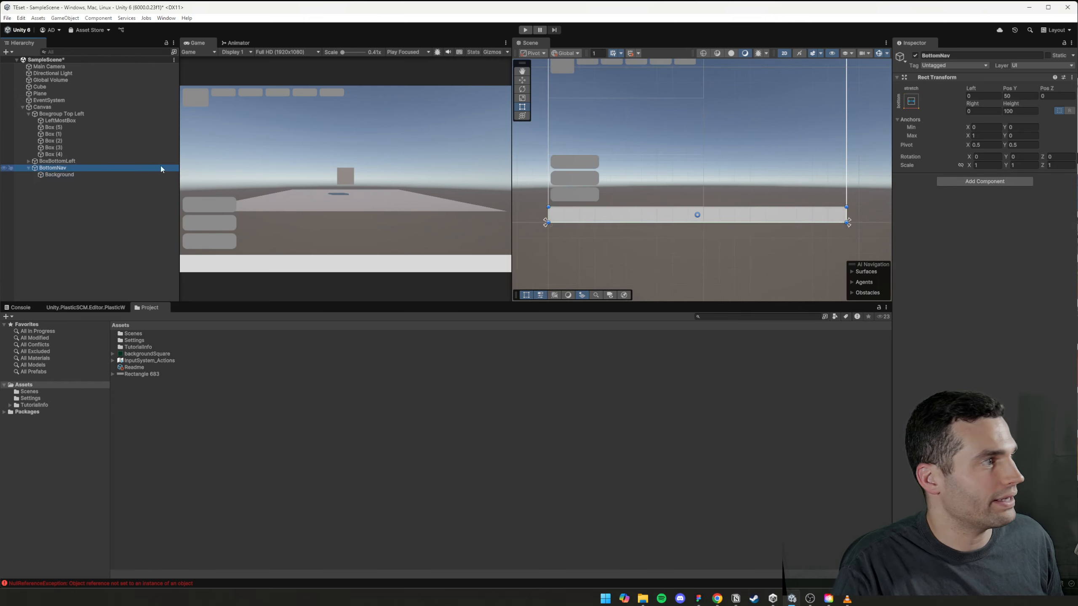
{"action": "left_click_drag", "start_coordinate": [729, 208], "coordinate": [749, 97]}
{"action": "key", "text": "ctrl+z"}
{"action": "left_click", "coordinate": [756, 256]}
{"action": "middle_click_drag", "start_coordinate": [726, 235], "coordinate": [734, 253]}
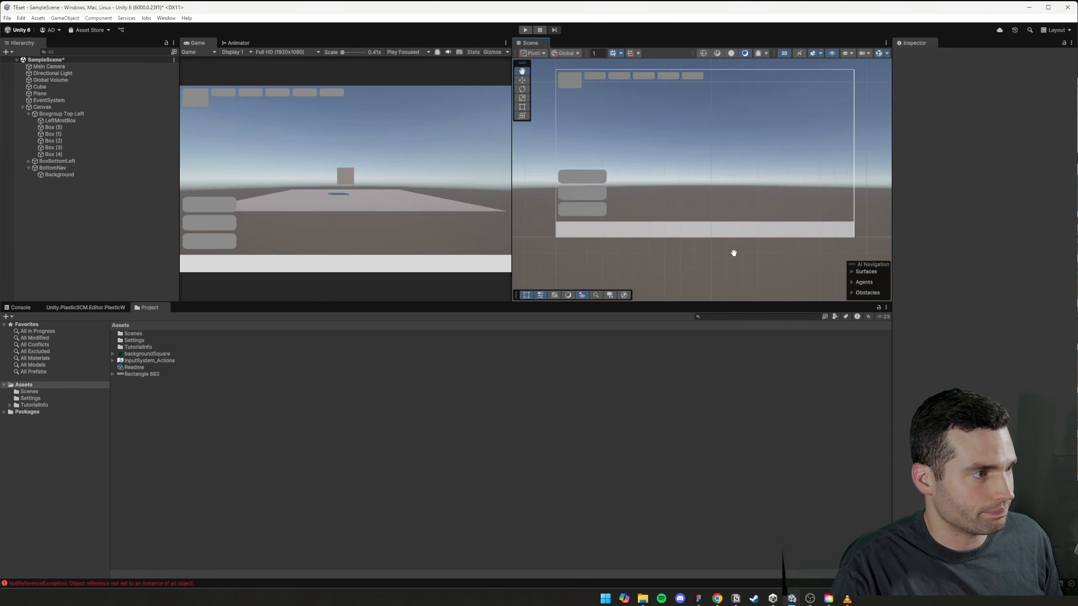
- Duplicate Box (4) from the top-left group and make the copy a child of BottomNav, below Background
{"action": "left_click", "coordinate": [71, 179]}
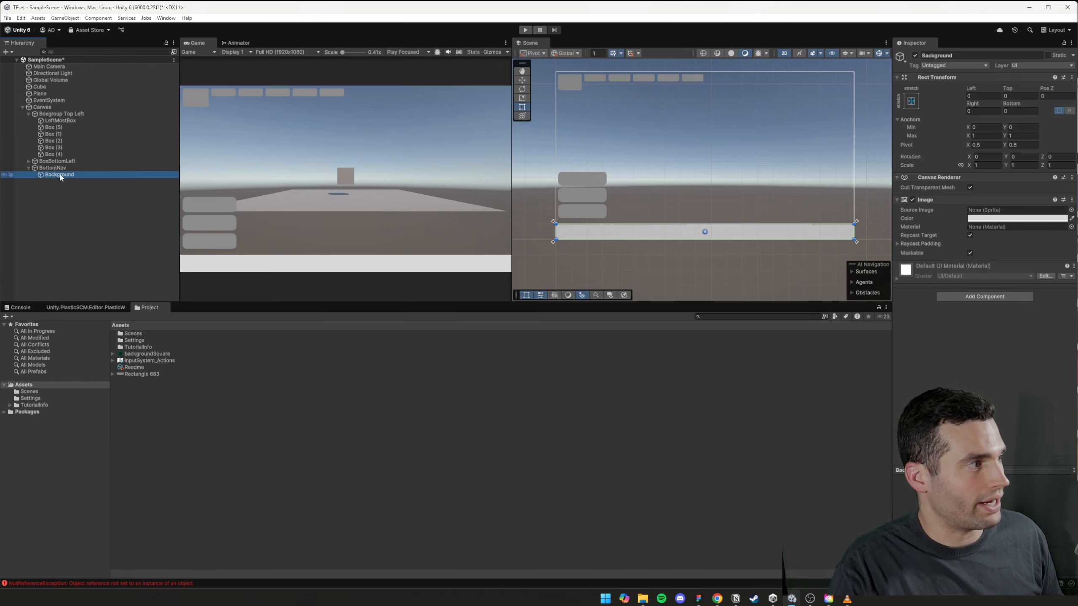
{"action": "left_click", "coordinate": [53, 154]}
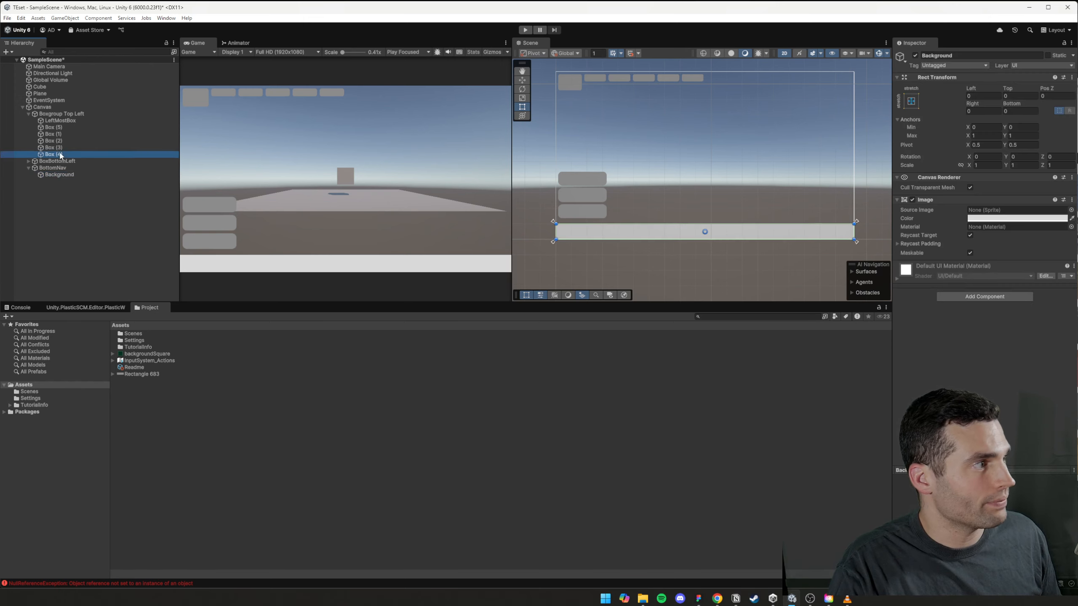
{"action": "key", "text": "ctrl+d"}
{"action": "left_click_drag", "start_coordinate": [53, 160], "coordinate": [62, 184]}
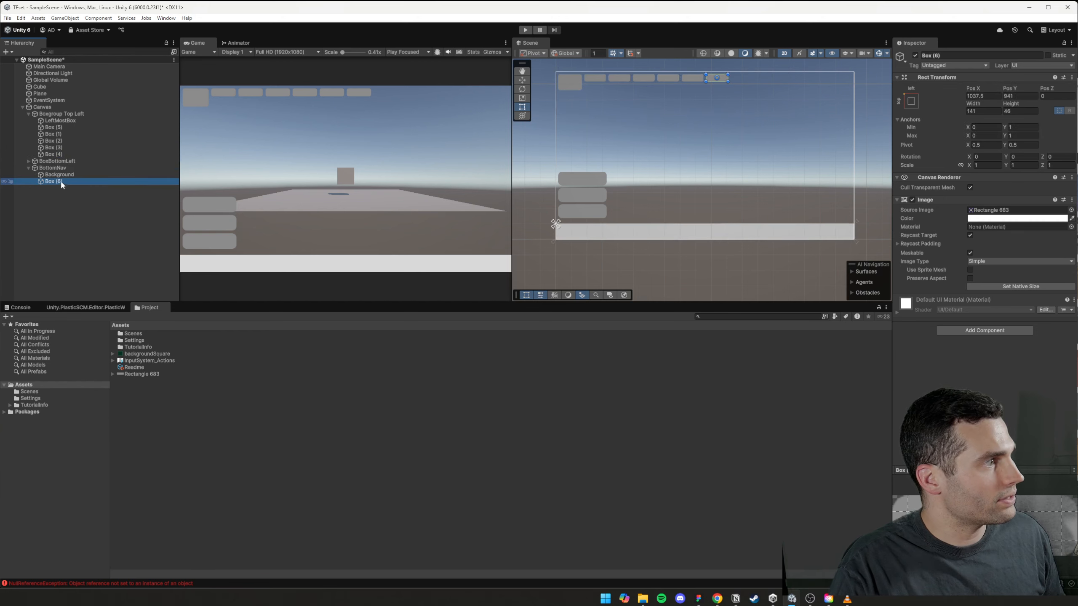
- Anchor Box (6) with the middle-center preset, also setting its position so it sits in the centre of BottomNav
{"action": "left_click", "coordinate": [915, 105]}
{"action": "left_click", "coordinate": [958, 186], "text": "alt"}
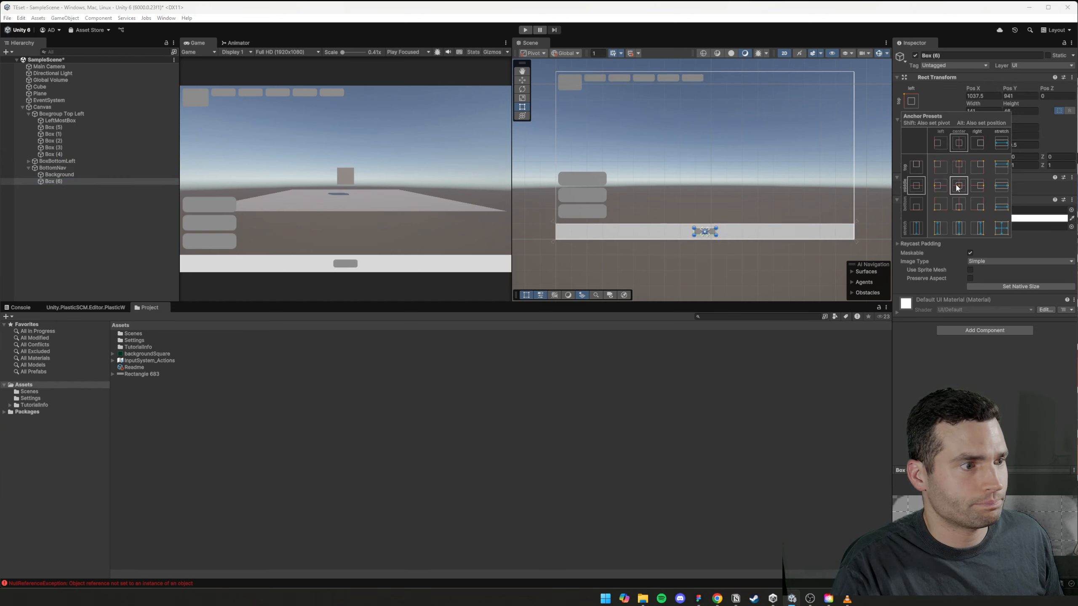
{"action": "scroll", "coordinate": [720, 239], "scroll_direction": "up", "scroll_amount": 5}
{"action": "scroll", "coordinate": [713, 251], "scroll_direction": "up", "scroll_amount": 2}
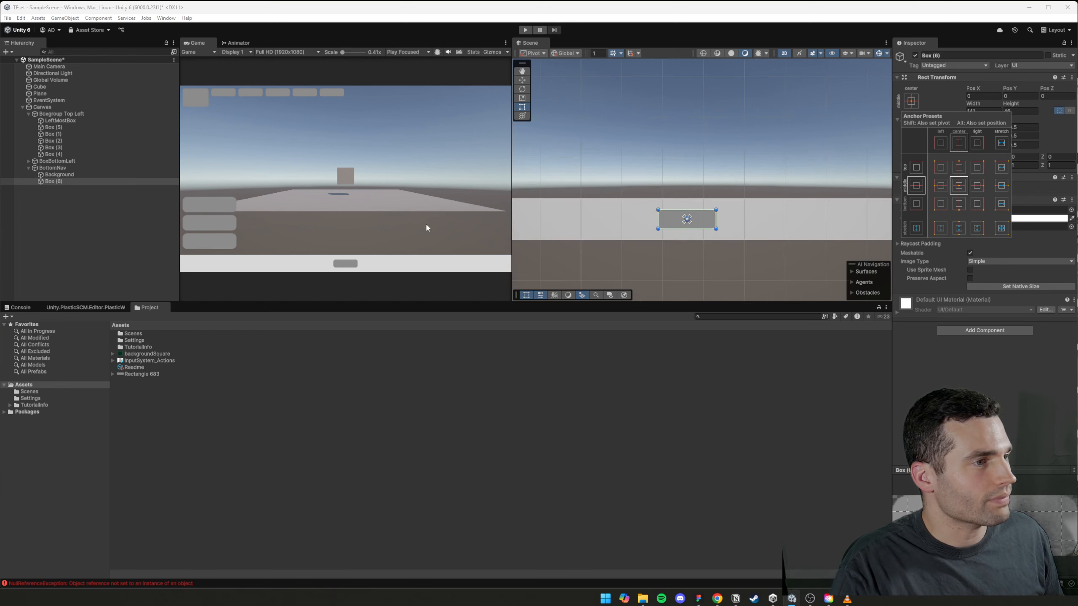
{"action": "mouse_move", "coordinate": [59, 183]}
{"action": "left_mouse_down"}
{"action": "mouse_move", "coordinate": [63, 172]}
{"action": "mouse_move", "coordinate": [56, 187]}
{"action": "left_mouse_up"}
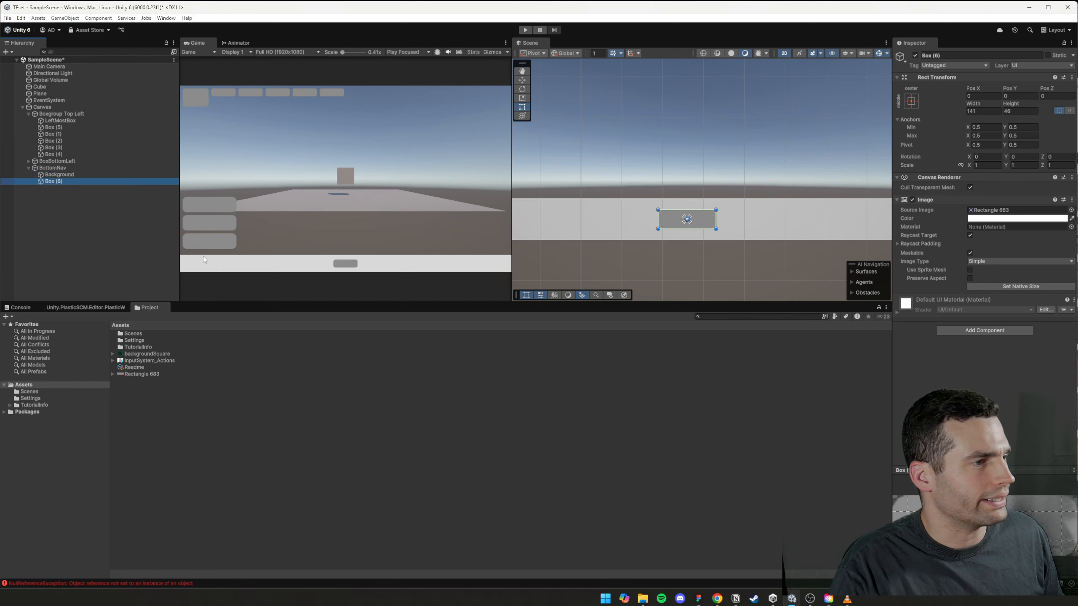
- Check the row of boxes on the bottom bar in the Figma design and return to Box (6) in Unity
{"action": "left_click", "coordinate": [698, 598]}
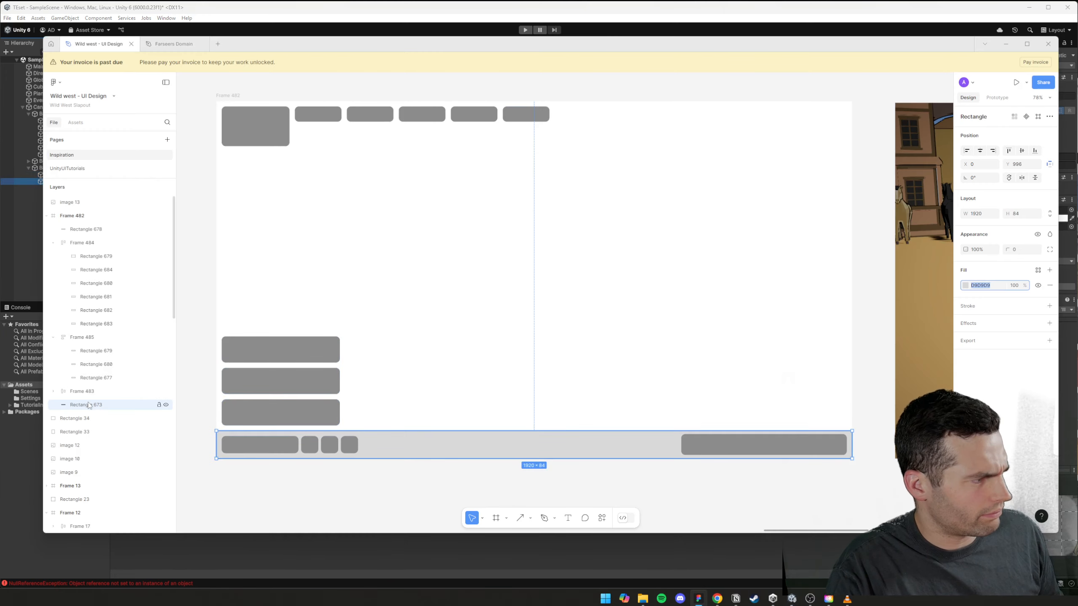
{"action": "left_click", "coordinate": [97, 378]}
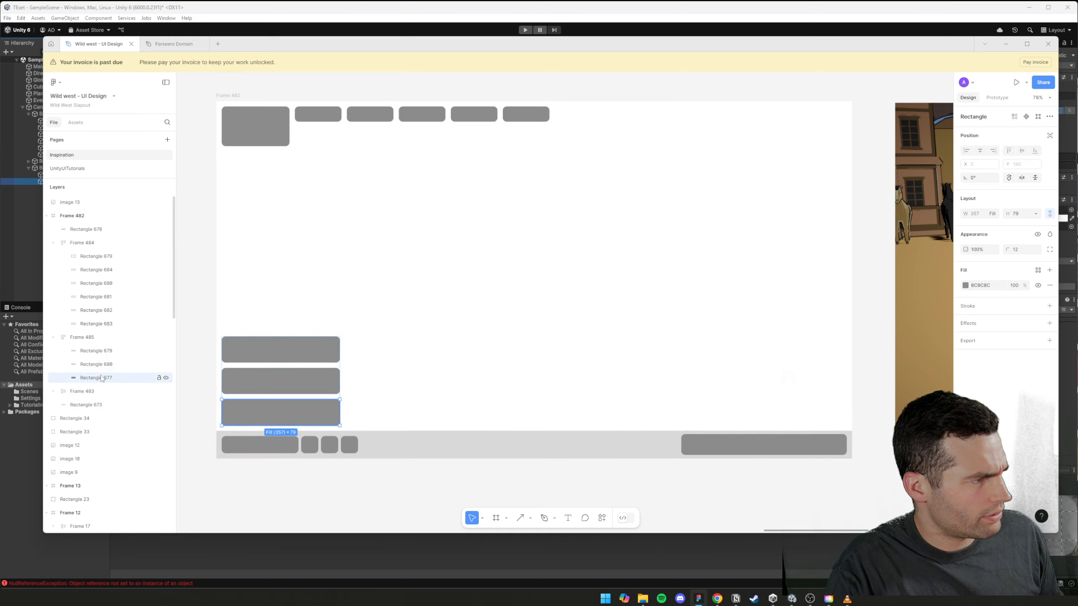
{"action": "key", "text": "alt+Tab"}
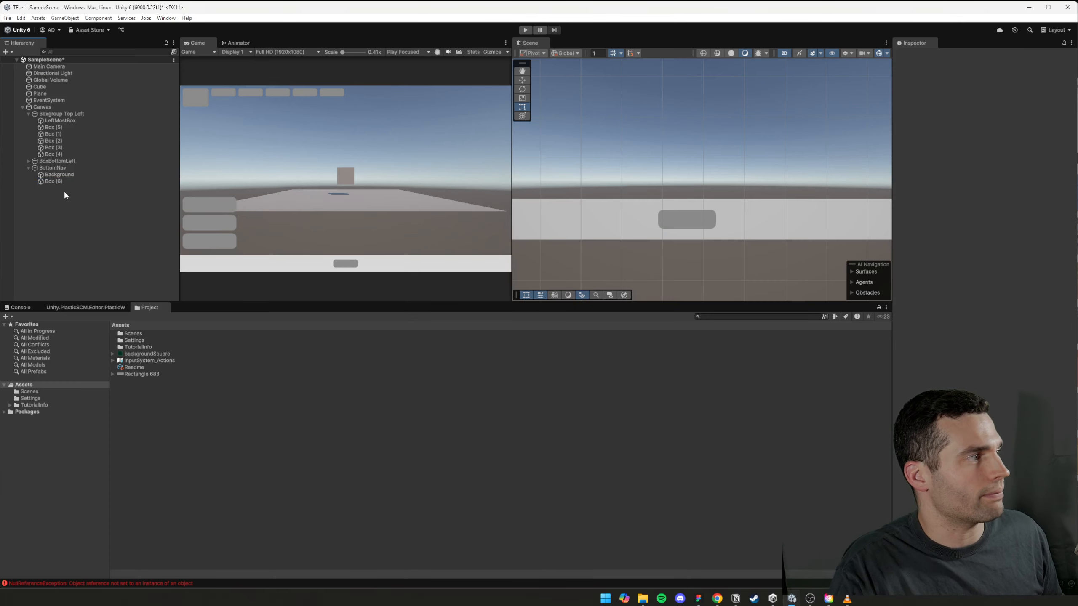
{"action": "left_click", "coordinate": [55, 182]}
{"action": "scroll", "coordinate": [728, 253], "scroll_direction": "down", "scroll_amount": 5}
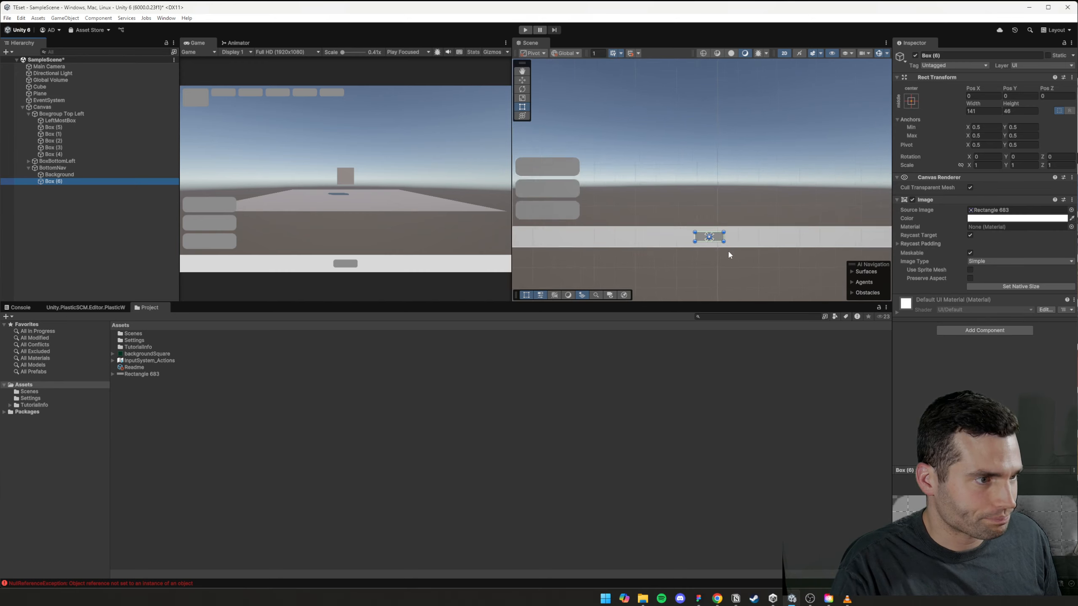
{"action": "key", "text": "alt+Tab"}
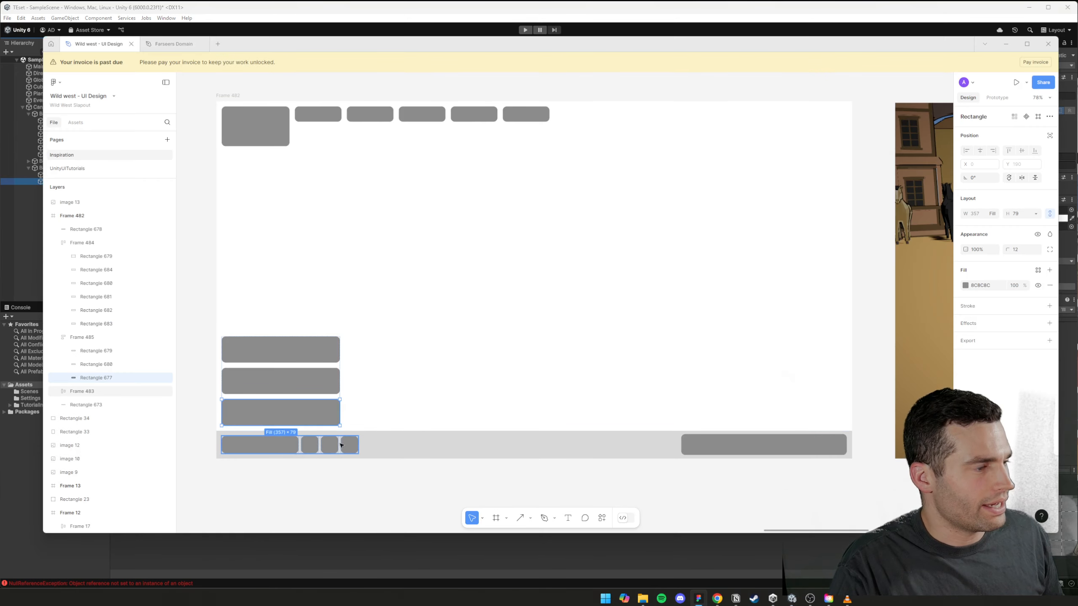
{"action": "key", "text": "alt+Tab"}
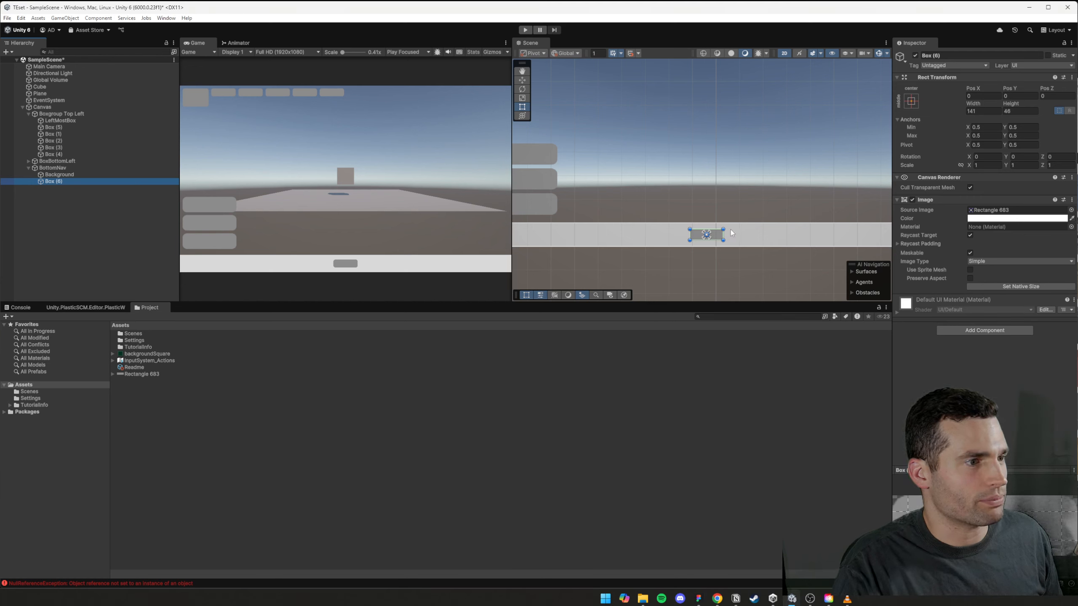
- Resize Box (6) to 90 by 90 and move it to the bar's left end, at X -871, Y 5
{"action": "left_click_drag", "start_coordinate": [723, 228], "coordinate": [708, 217]}
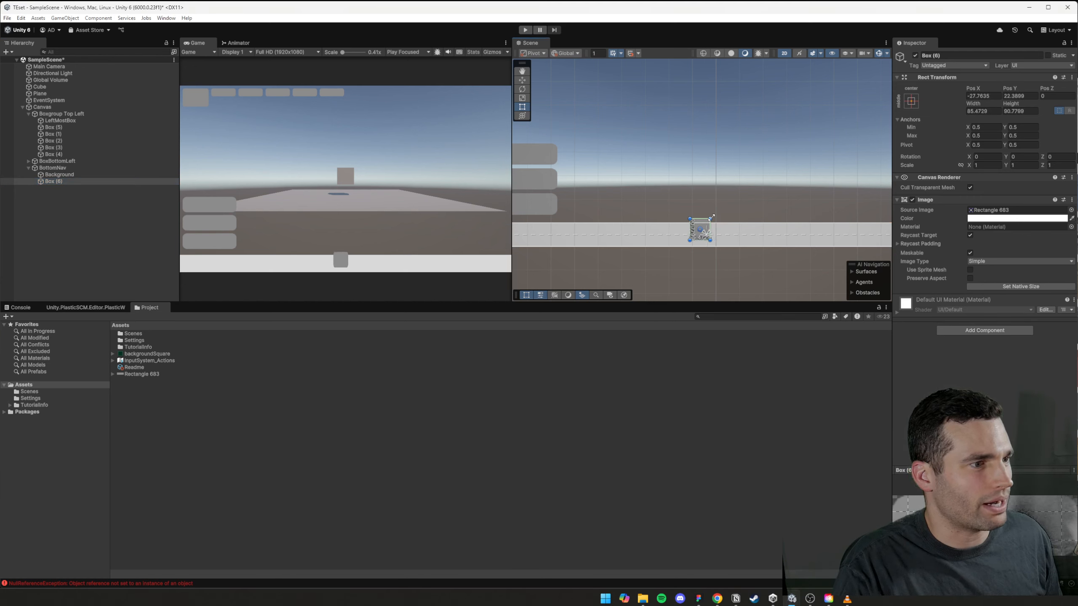
{"action": "left_click", "coordinate": [987, 111]}
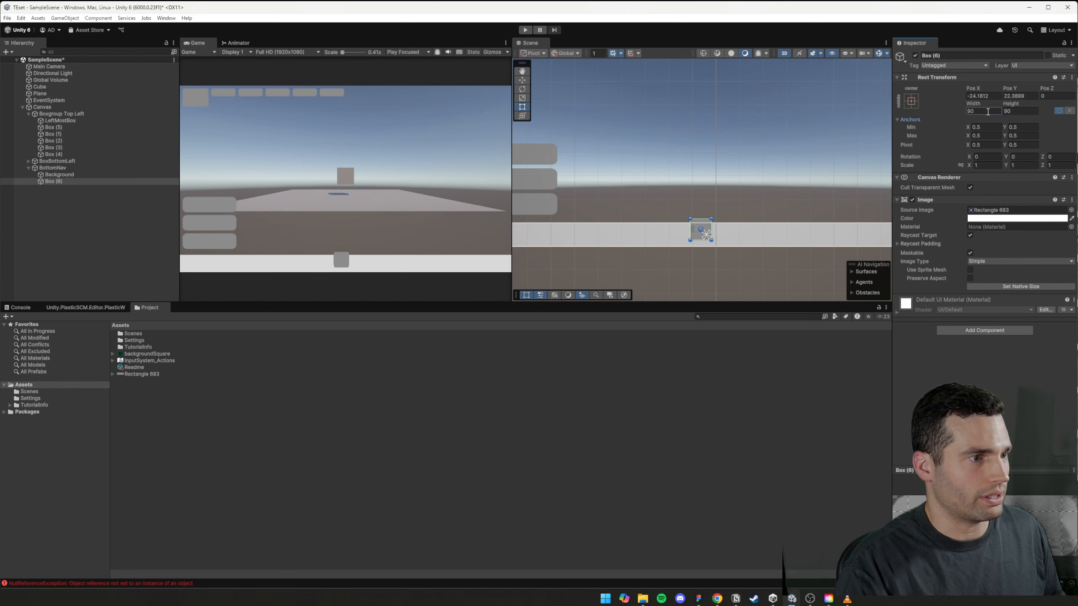
{"action": "middle_click_drag", "start_coordinate": [704, 234], "coordinate": [797, 217]}
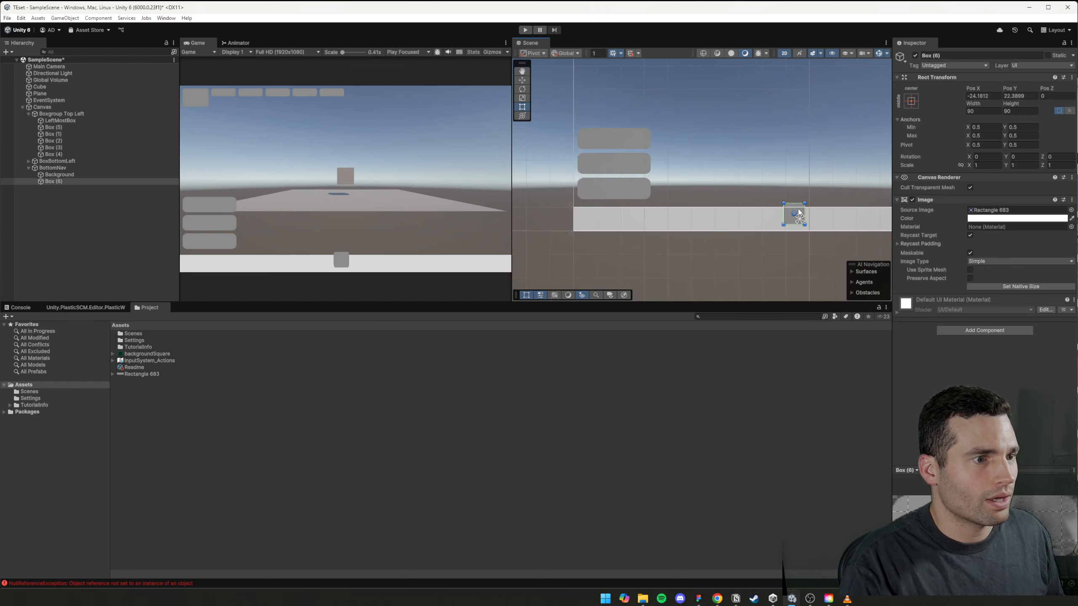
{"action": "left_click_drag", "start_coordinate": [798, 212], "coordinate": [585, 220]}
{"action": "scroll", "coordinate": [586, 226], "scroll_direction": "up", "scroll_amount": 5}
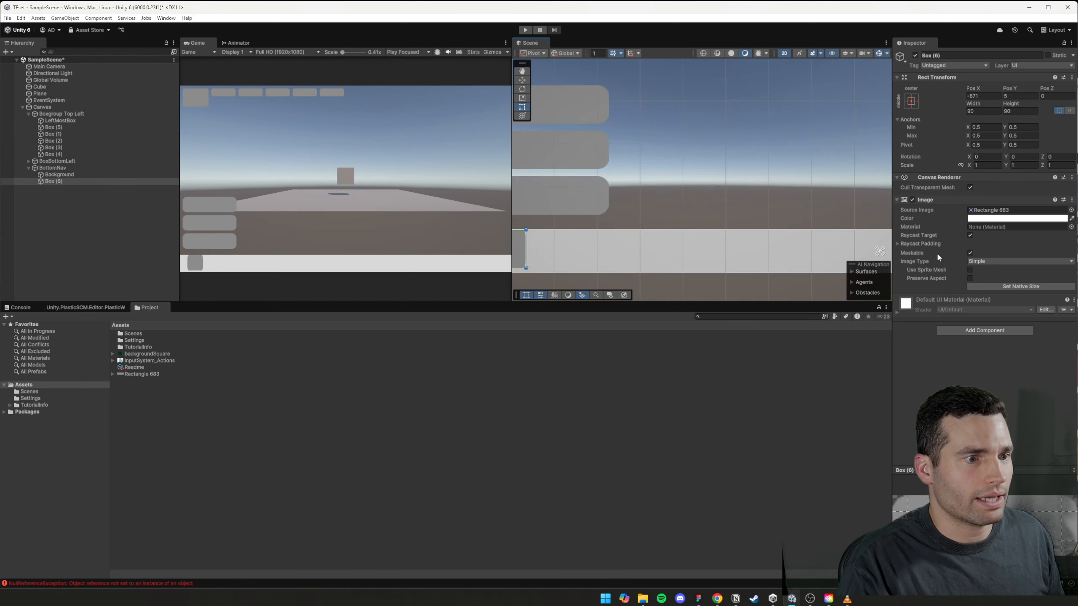
- Change Box (6)'s image type to Sliced and frame the box in the Scene view
{"action": "left_click", "coordinate": [1018, 261]}
{"action": "left_click", "coordinate": [980, 278]}
{"action": "key", "text": "f"}
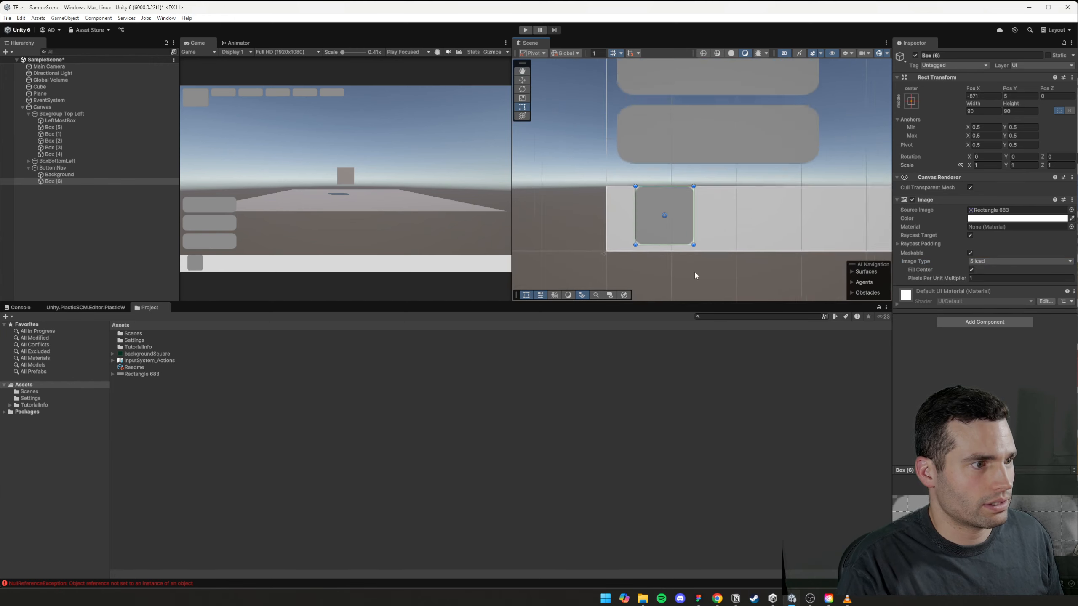
- Centre Box (6) vertically near the bar's left end at about X -896, and set its size to 64 by 64
{"action": "left_click", "coordinate": [689, 262]}
{"action": "left_click", "coordinate": [682, 210]}
{"action": "left_click_drag", "start_coordinate": [693, 186], "coordinate": [641, 208]}
{"action": "left_click", "coordinate": [995, 111]}
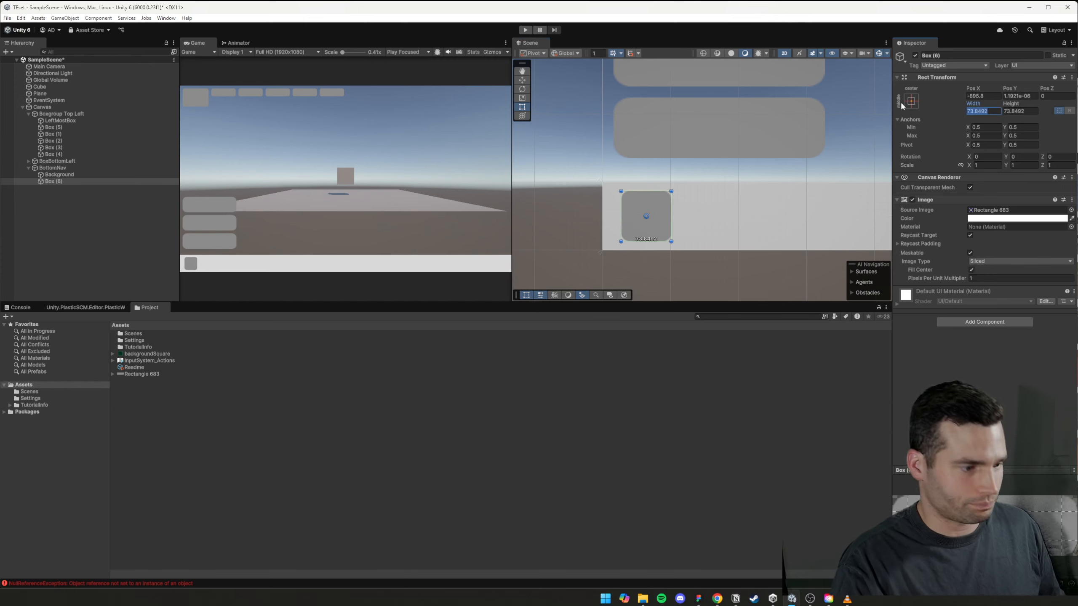
{"action": "type", "text": "64"}
{"action": "key", "text": "Return"}
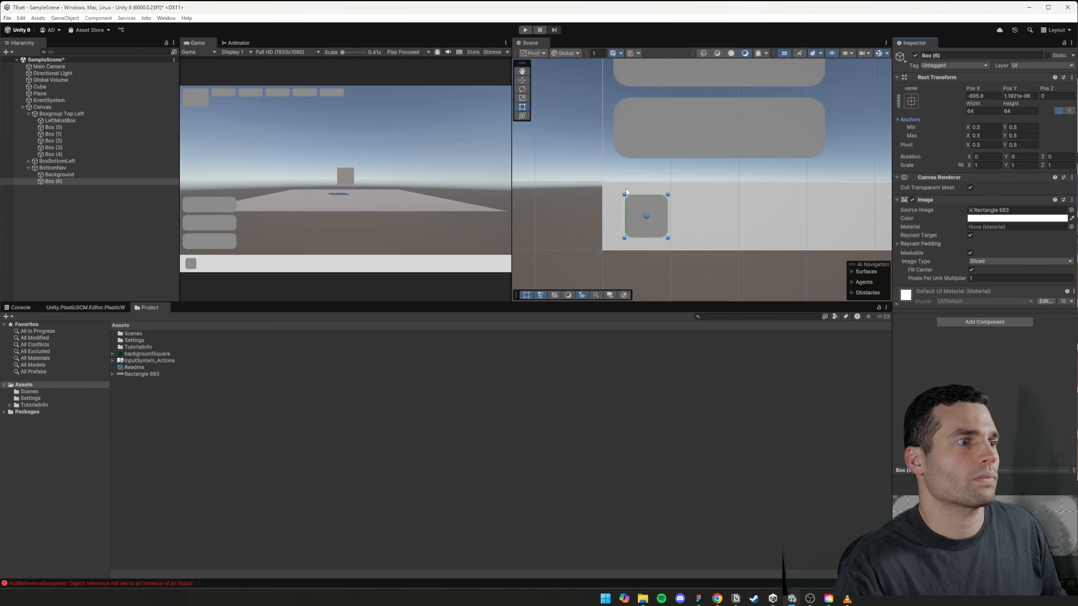
{"action": "left_click", "coordinate": [661, 266]}
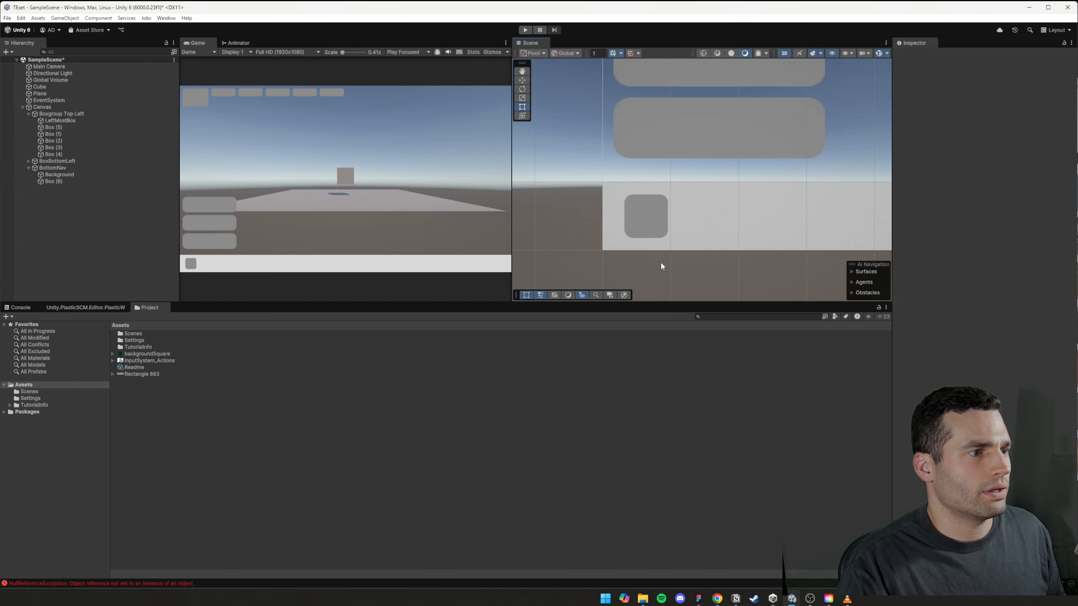
- Switch to Figma, inspect the sizes of the bottom bar's first box and the bar itself, and return to Unity
{"action": "left_click", "coordinate": [698, 598]}
{"action": "double_click", "coordinate": [272, 446]}
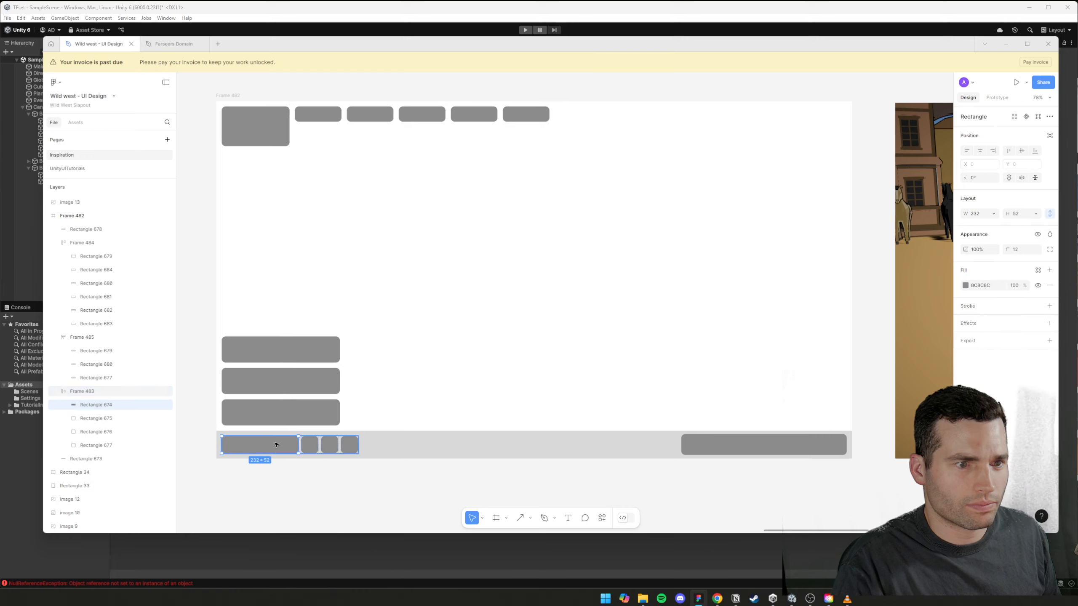
{"action": "left_click", "coordinate": [551, 433]}
{"action": "key", "text": "alt+Tab"}
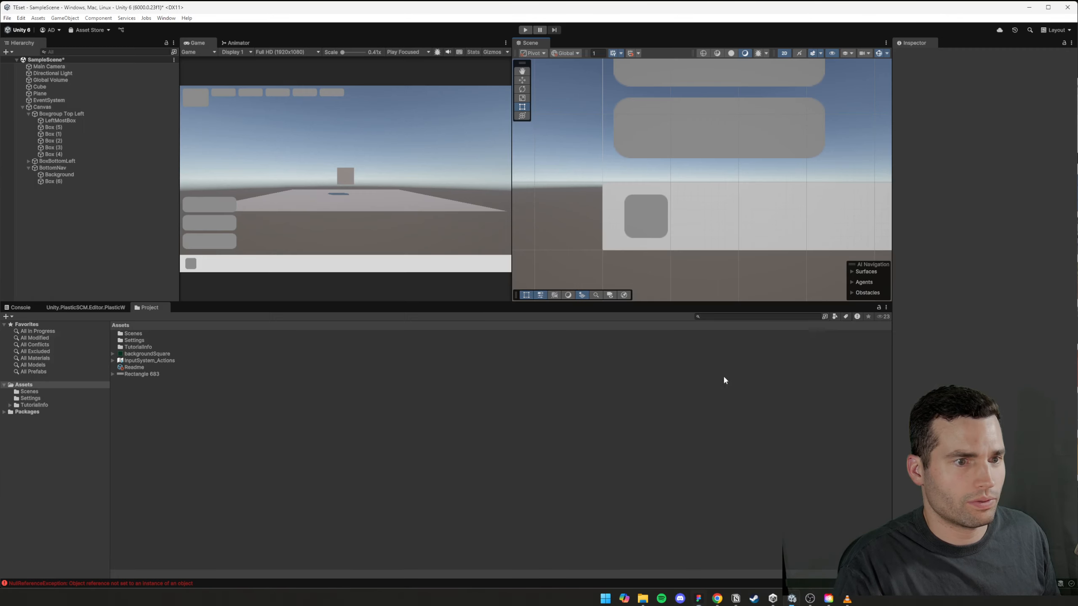
- Set Box (6) on the bottom bar to a width of 52 and a height of 52
{"action": "left_click", "coordinate": [664, 207]}
{"action": "left_click", "coordinate": [992, 110]}
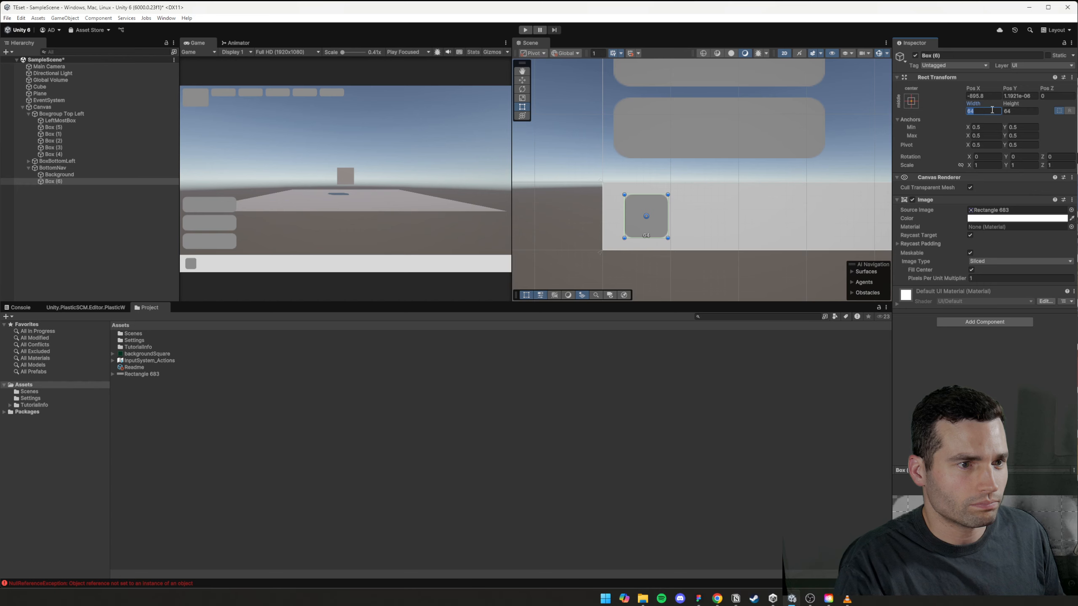
{"action": "type", "text": "52"}
{"action": "key", "text": "Tab"}
{"action": "type", "text": "25"}
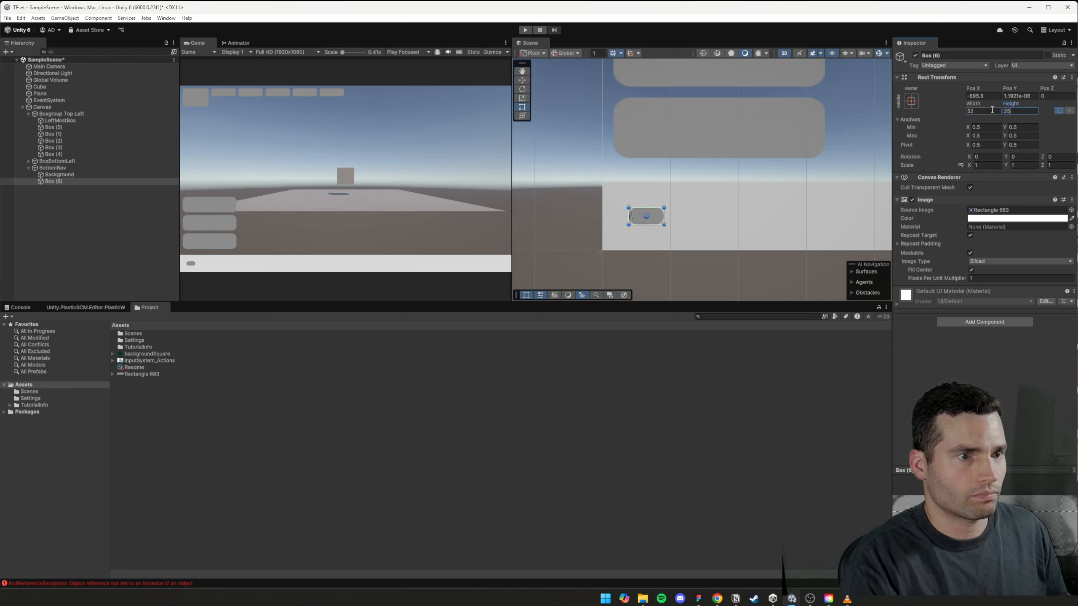
- Set BottomNav's height to 84 and snap it to the canvas's bottom edge with the bottom-stretch anchor preset
{"action": "left_click", "coordinate": [738, 216]}
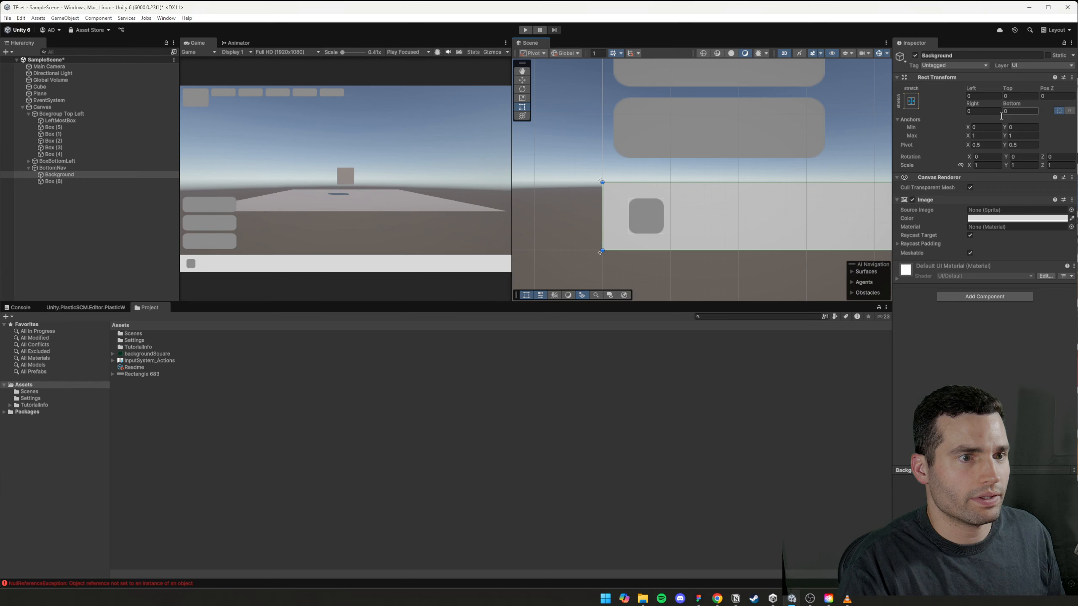
{"action": "left_click", "coordinate": [52, 168]}
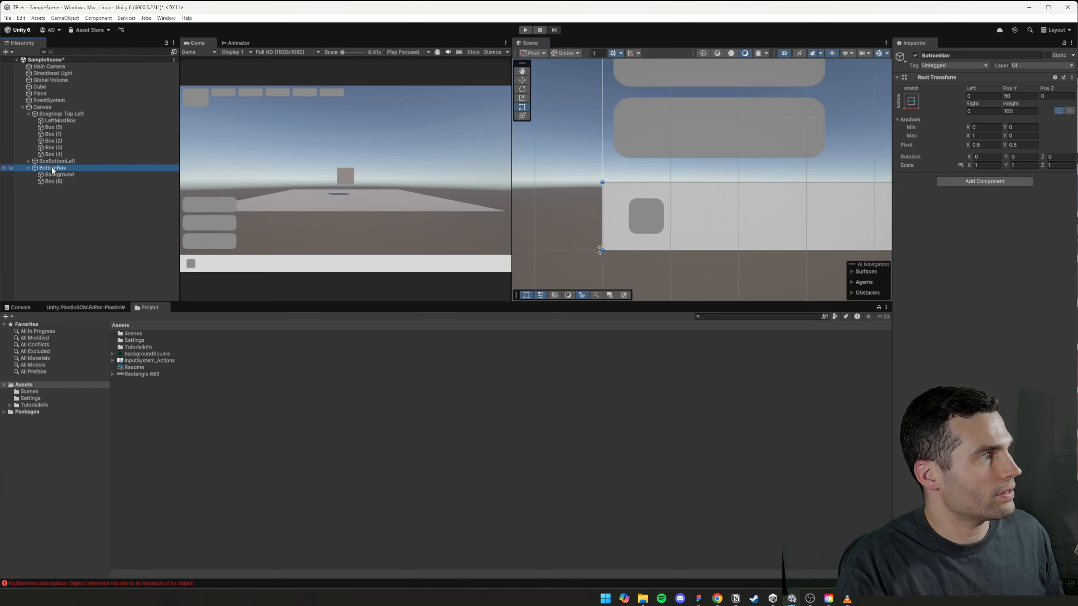
{"action": "left_click", "coordinate": [1018, 112]}
{"action": "type", "text": "84"}
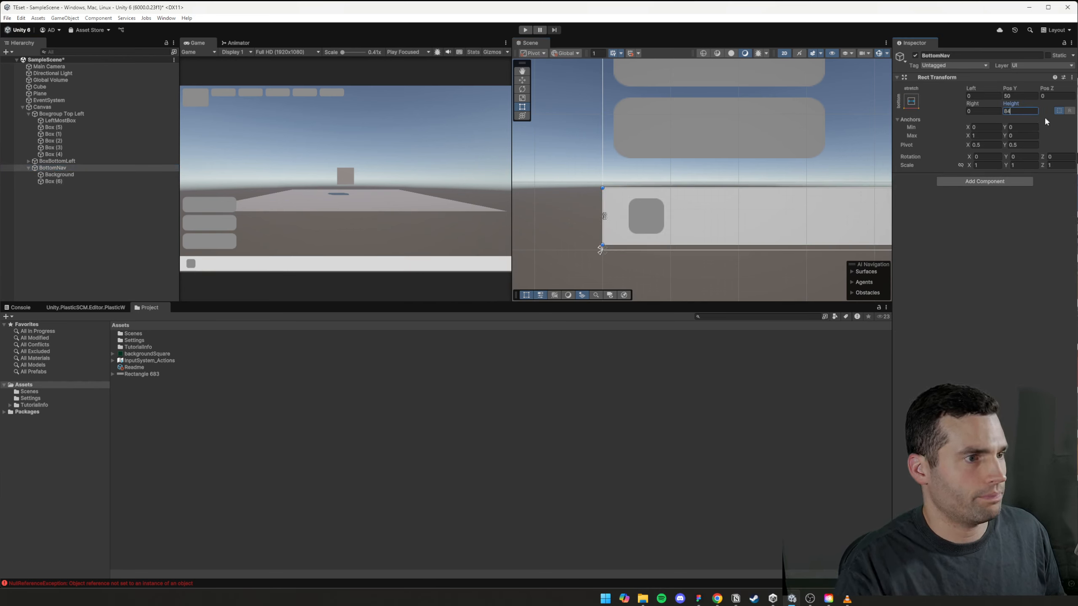
{"action": "left_click", "coordinate": [911, 101]}
{"action": "left_click", "coordinate": [1001, 204], "text": "alt"}
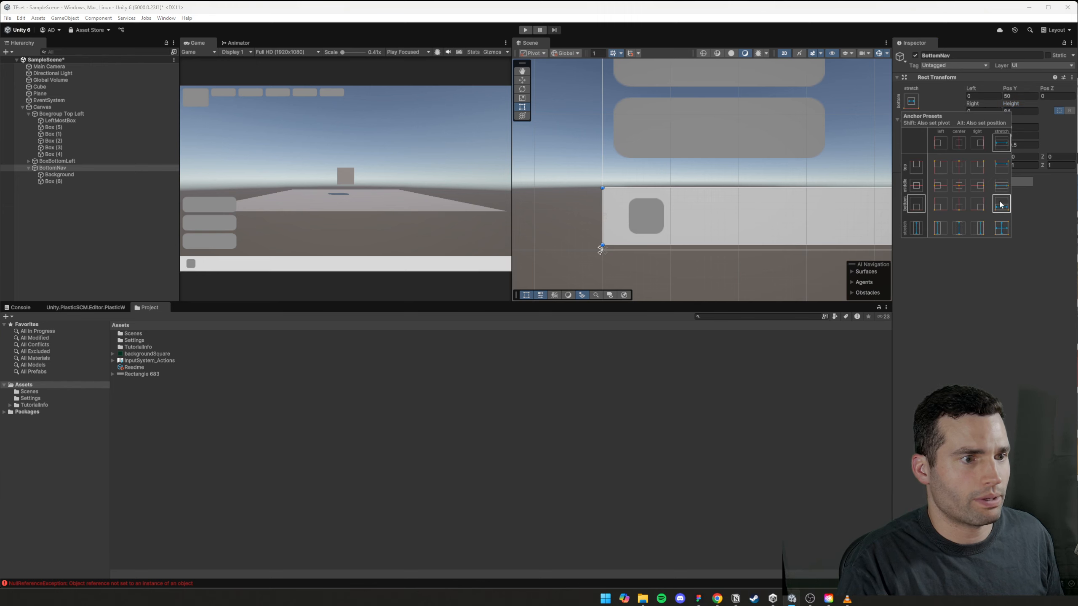
- Add a Horizontal Layout Group component to BottomNav
{"action": "left_click", "coordinate": [106, 182]}
{"action": "scroll", "coordinate": [656, 220], "scroll_direction": "down", "scroll_amount": 8}
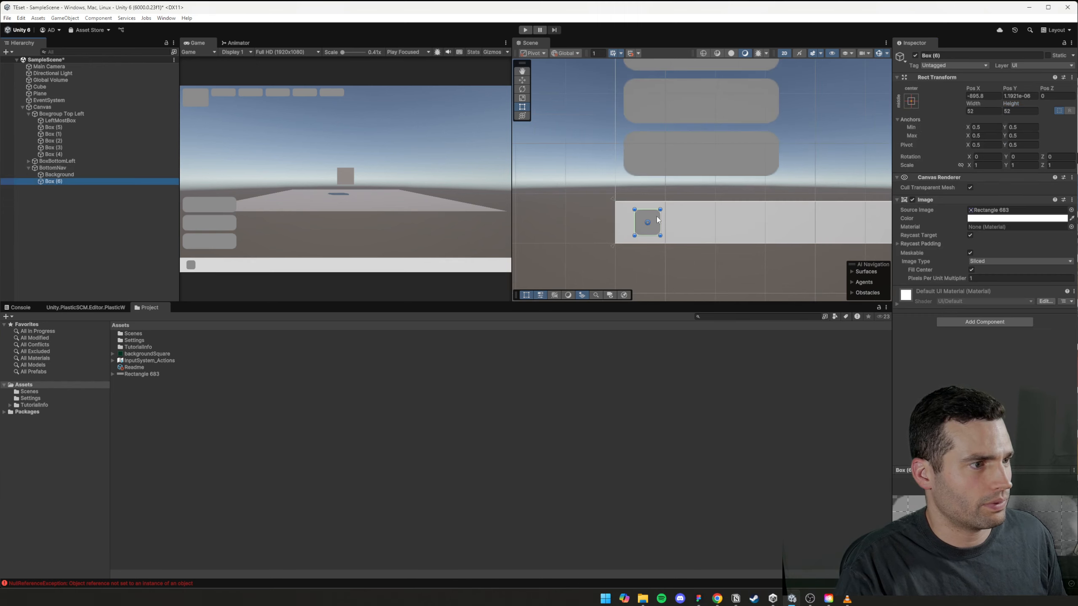
{"action": "scroll", "coordinate": [662, 222], "scroll_direction": "up", "scroll_amount": 8}
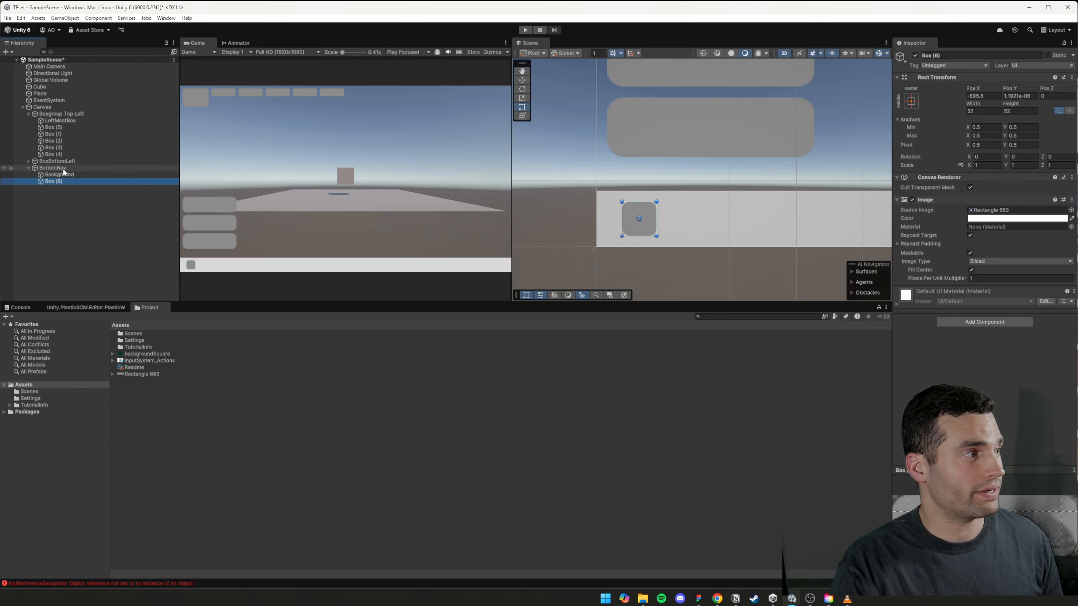
{"action": "left_click", "coordinate": [52, 168]}
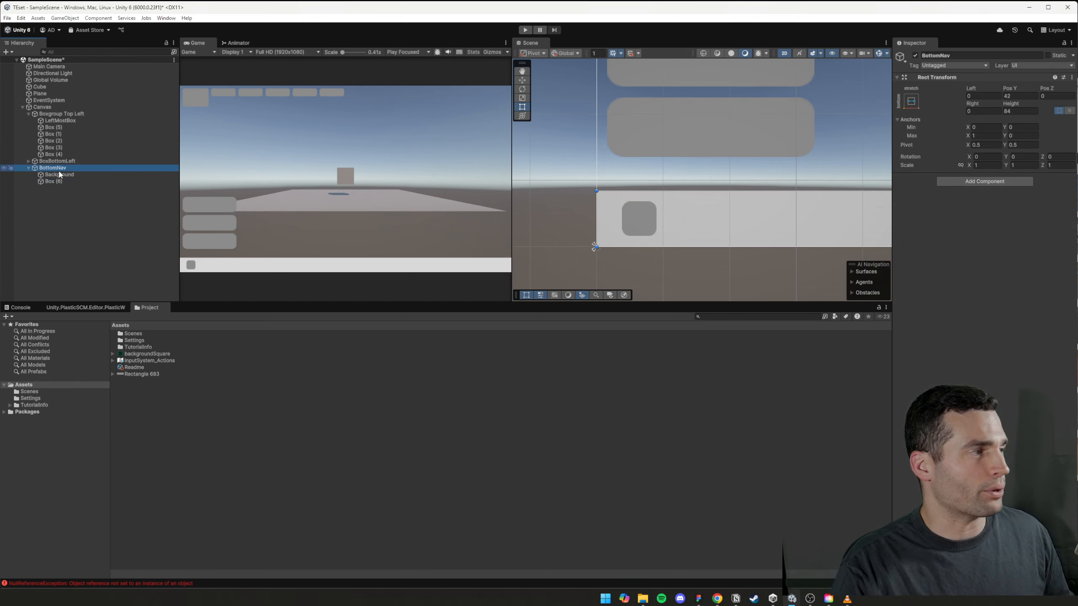
{"action": "left_click", "coordinate": [984, 182]}
{"action": "type", "text": "horizon"}
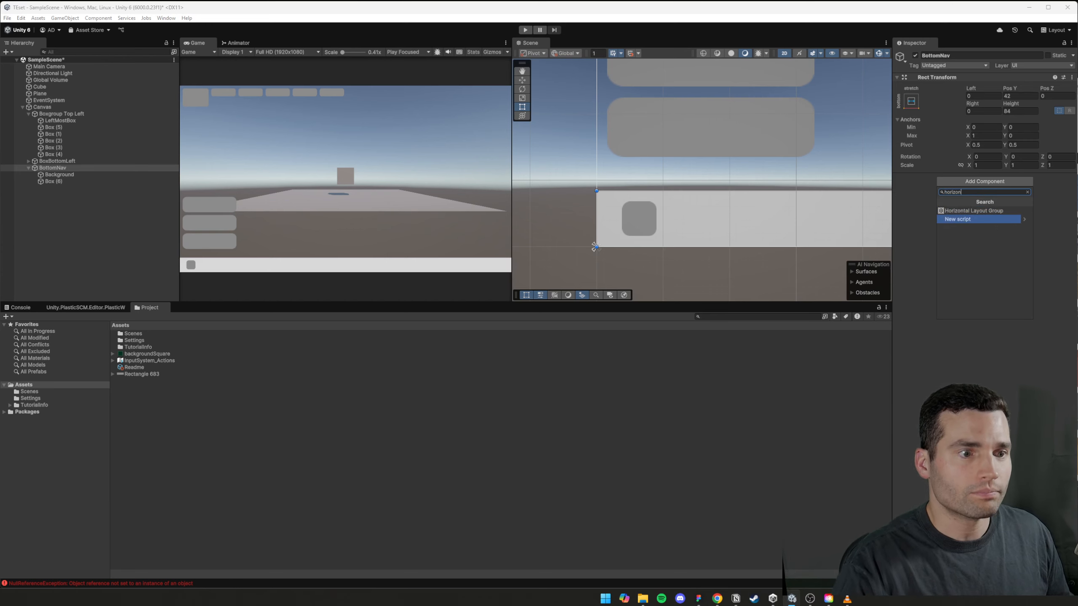
{"action": "key", "text": "Up"}
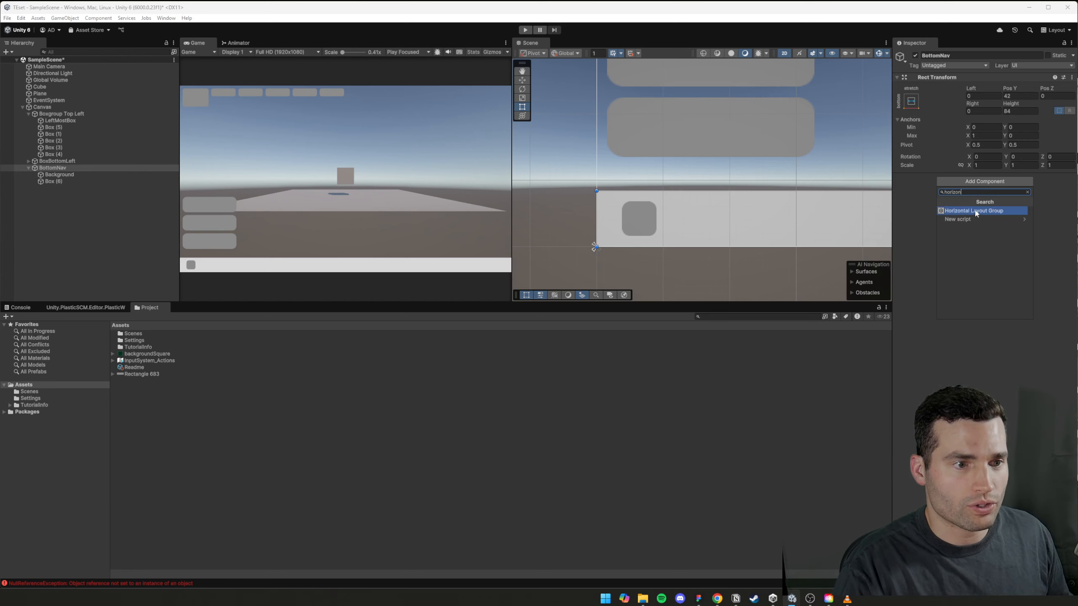
{"action": "key", "text": "Return"}
{"action": "scroll", "coordinate": [715, 246], "scroll_direction": "down", "scroll_amount": 10}
{"action": "middle_click_drag", "start_coordinate": [797, 231], "coordinate": [627, 226]}
{"action": "scroll", "coordinate": [806, 231], "scroll_direction": "down", "scroll_amount": 2}
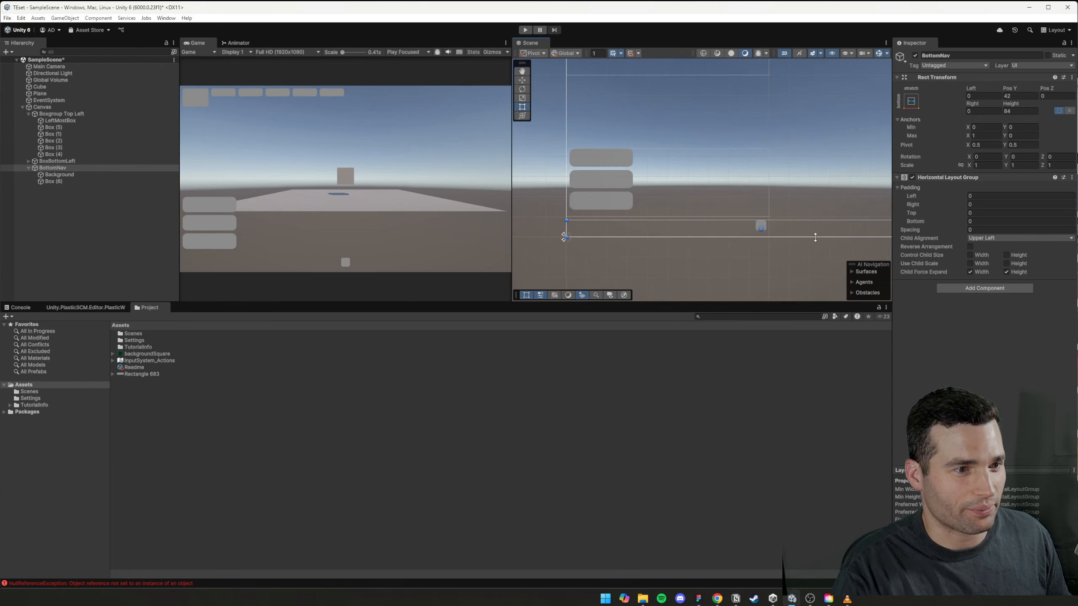
- Add a Layout Element component to BottomNav's Background and enable Ignore Layout
{"action": "left_click", "coordinate": [66, 176]}
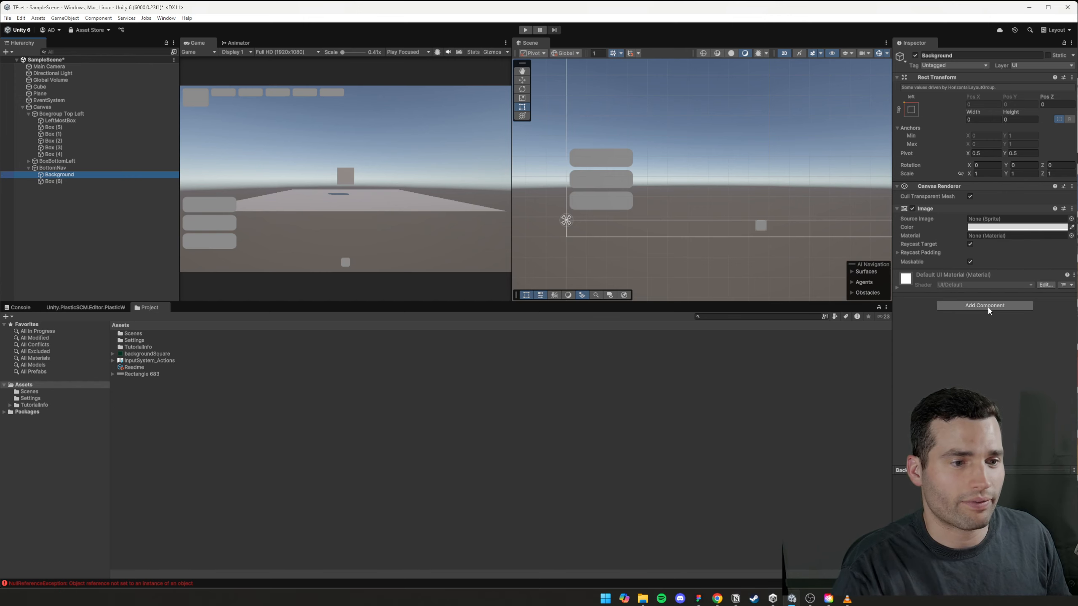
{"action": "left_click", "coordinate": [976, 306]}
{"action": "type", "text": "layout"}
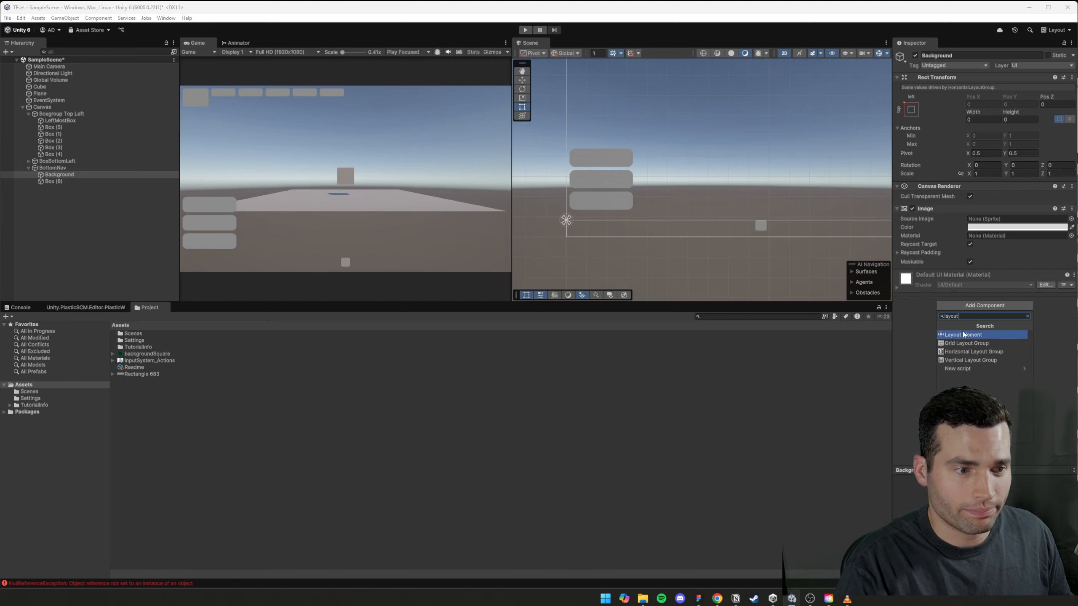
{"action": "left_click", "coordinate": [962, 334]}
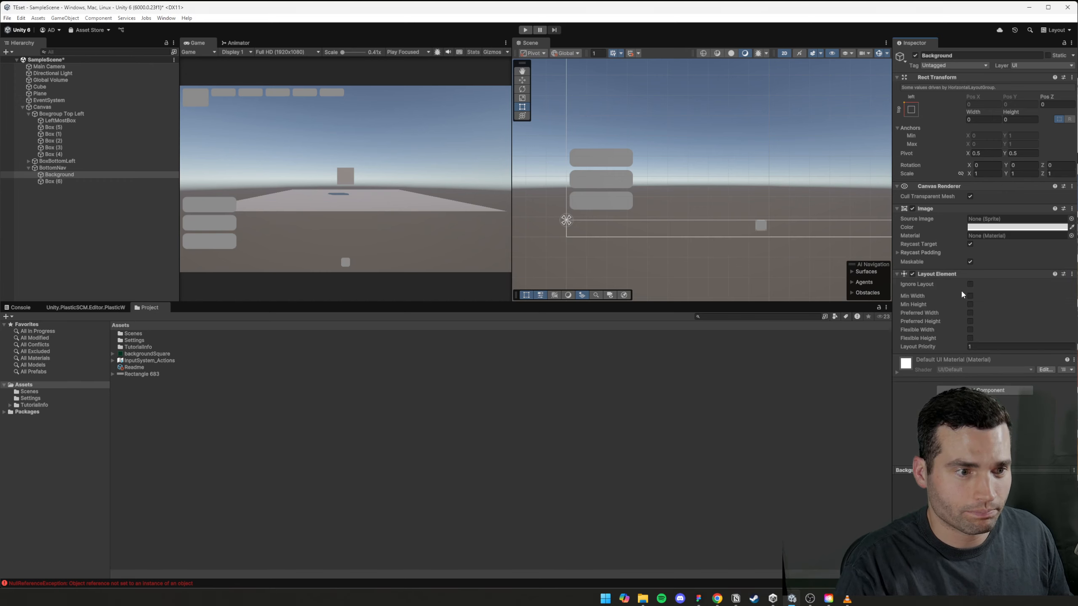
{"action": "left_click", "coordinate": [969, 284]}
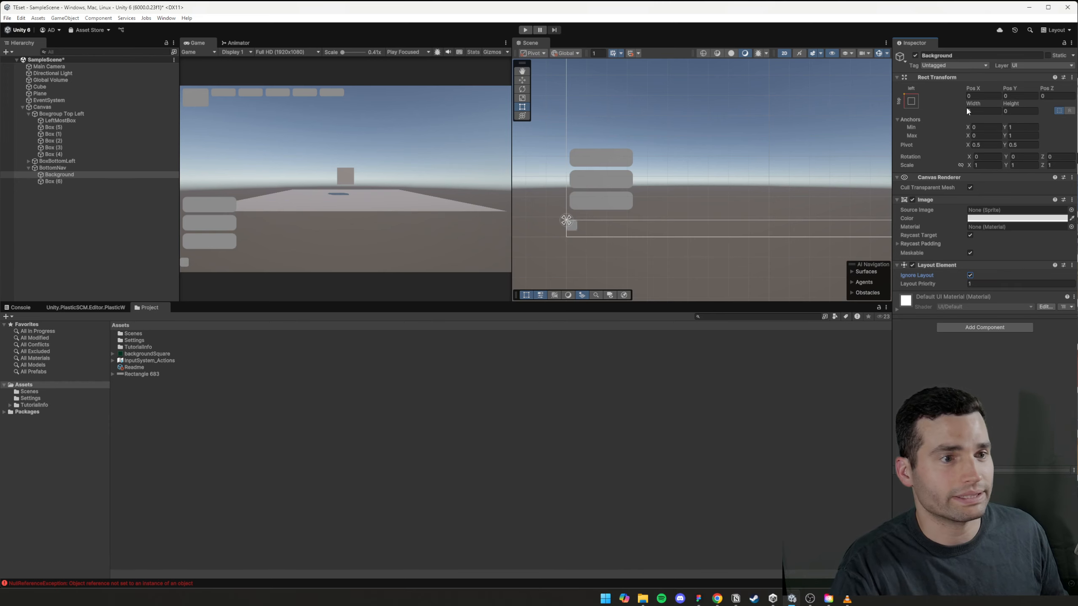
- Stretch the Background in both directions with the anchor presets so it fills BottomNav
{"action": "left_click", "coordinate": [911, 101]}
{"action": "left_click", "coordinate": [1001, 228]}
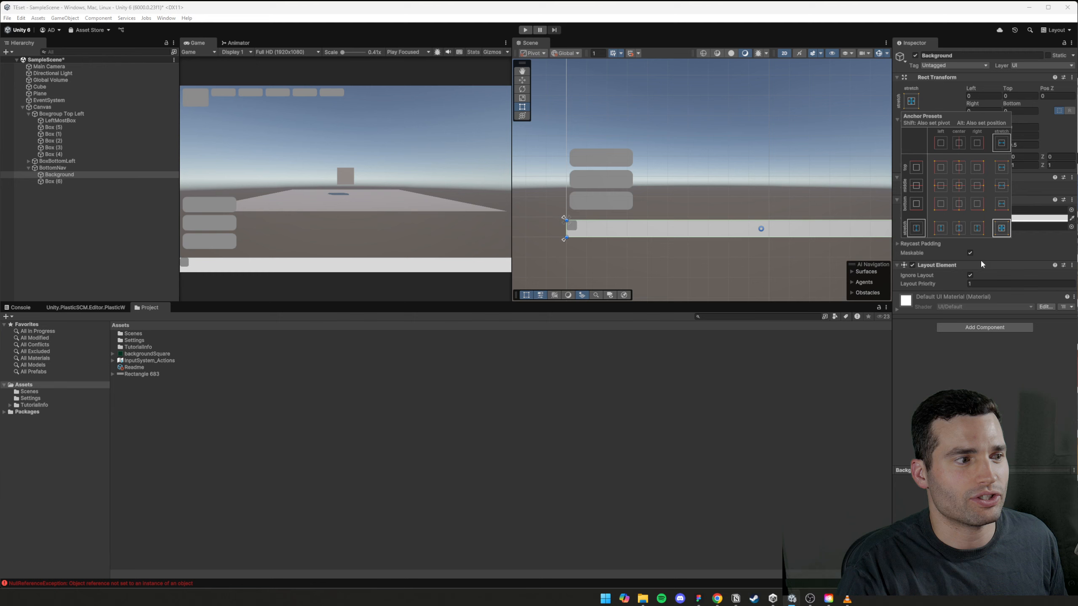
{"action": "left_click", "coordinate": [981, 372]}
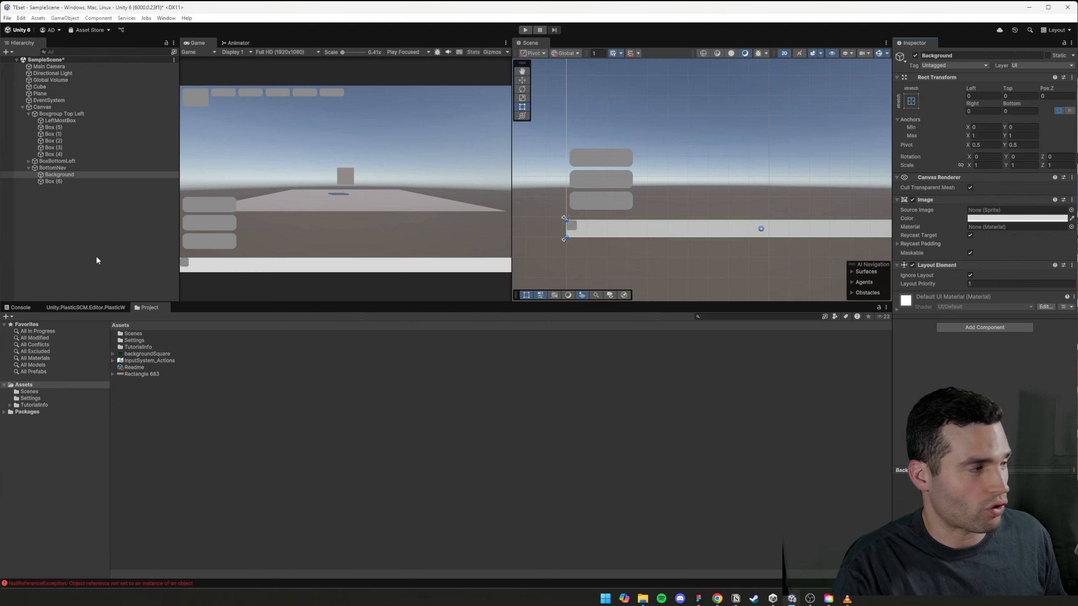
- Set the left, right, top and bottom padding of BottomNav's Horizontal Layout Group to 16
{"action": "left_click", "coordinate": [66, 168]}
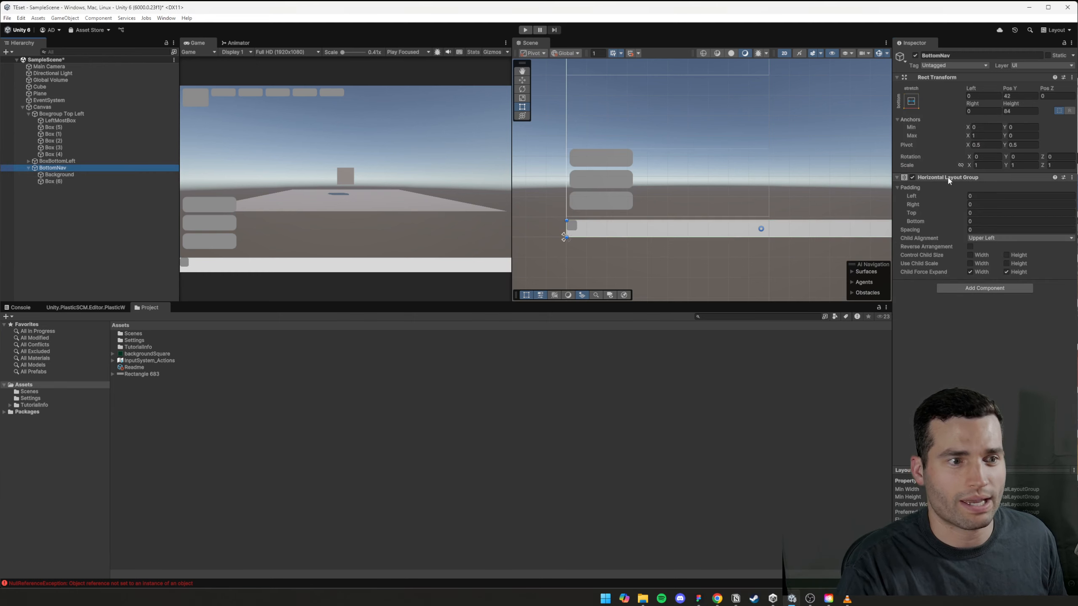
{"action": "scroll", "coordinate": [560, 237], "scroll_direction": "up", "scroll_amount": 1}
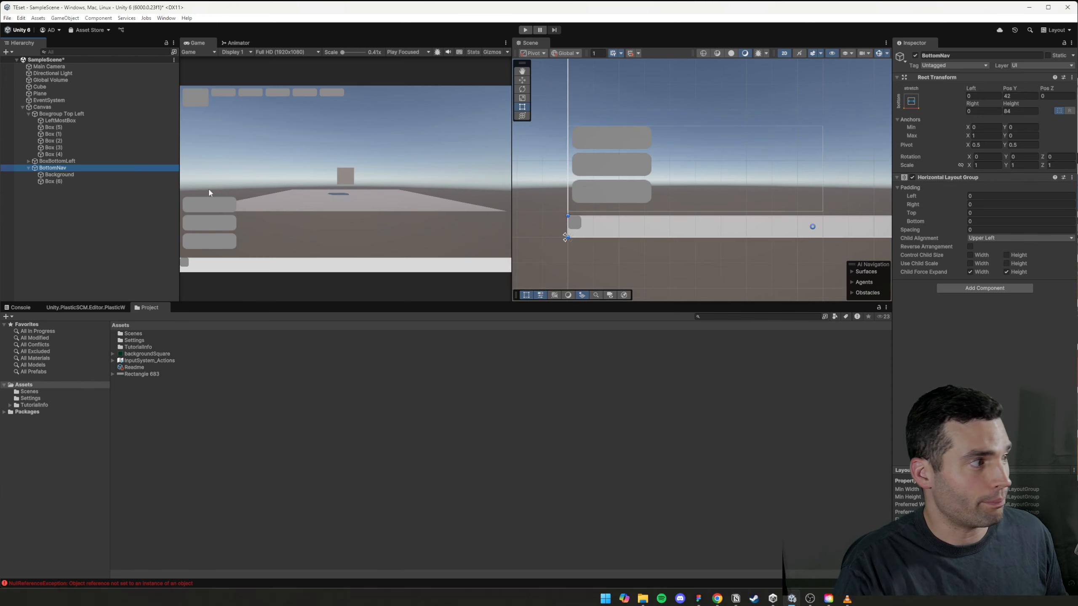
{"action": "left_click", "coordinate": [53, 182]}
{"action": "left_click", "coordinate": [53, 168]}
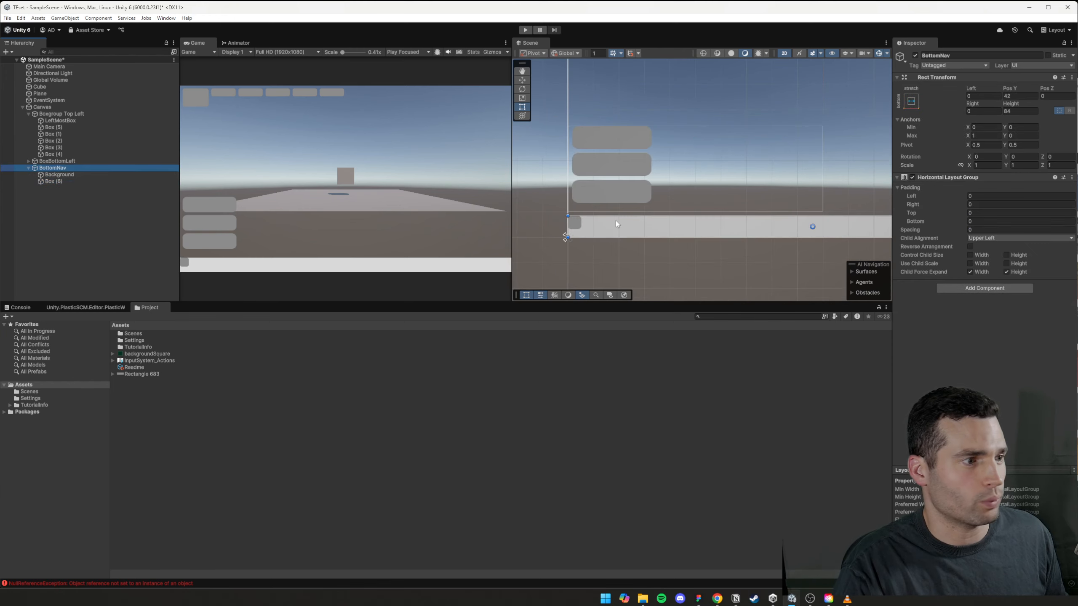
{"action": "scroll", "coordinate": [622, 240], "scroll_direction": "up", "scroll_amount": 1}
{"action": "left_click", "coordinate": [984, 196]}
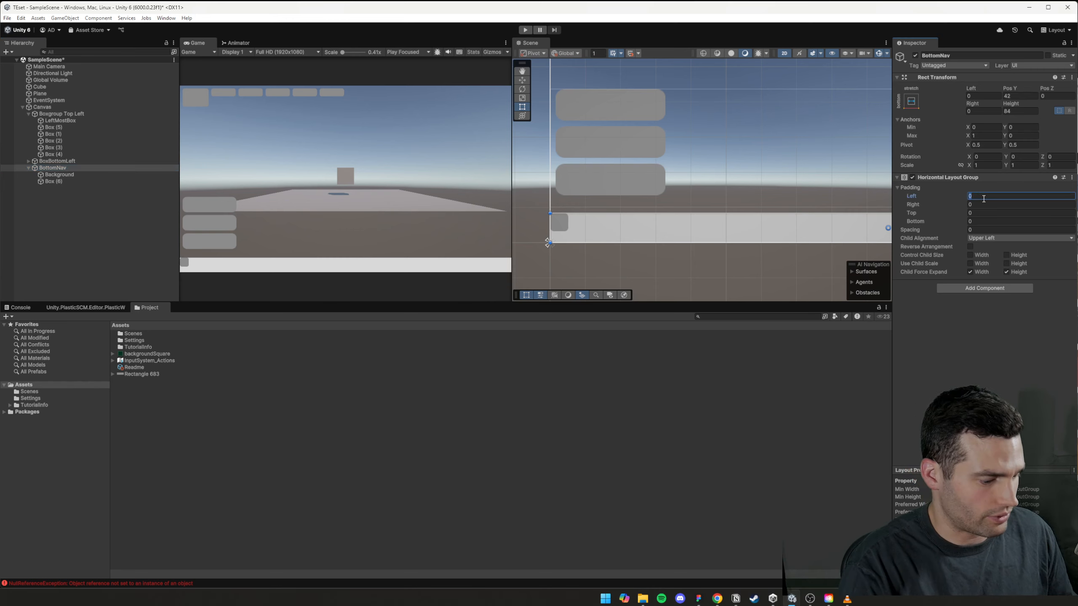
{"action": "type", "text": "16"}
{"action": "key", "text": "Tab"}
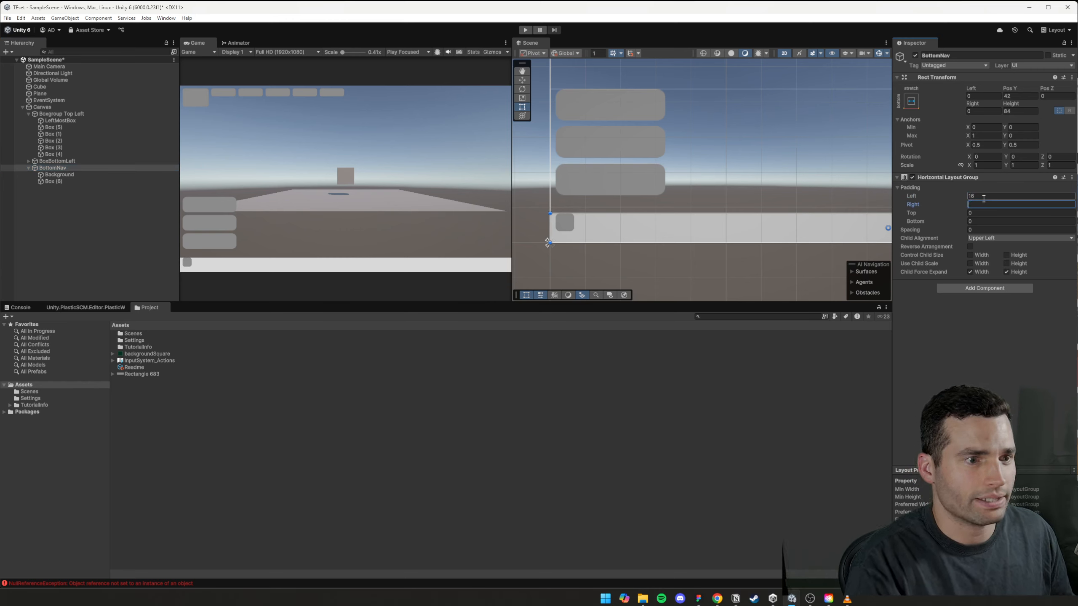
{"action": "key", "text": "Tab"}
{"action": "type", "text": "16"}
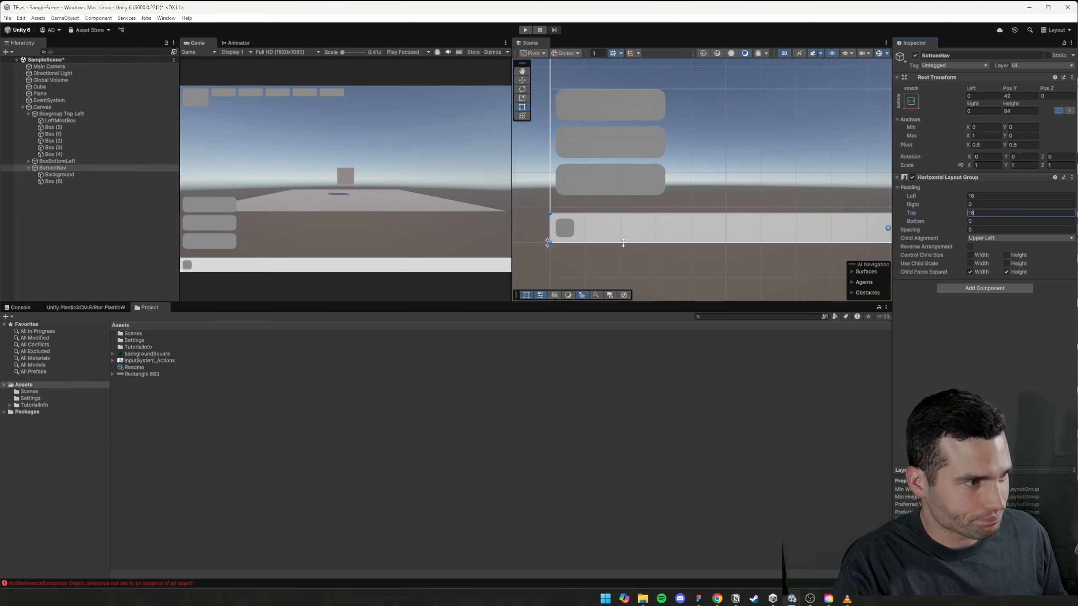
{"action": "left_click", "coordinate": [1003, 205]}
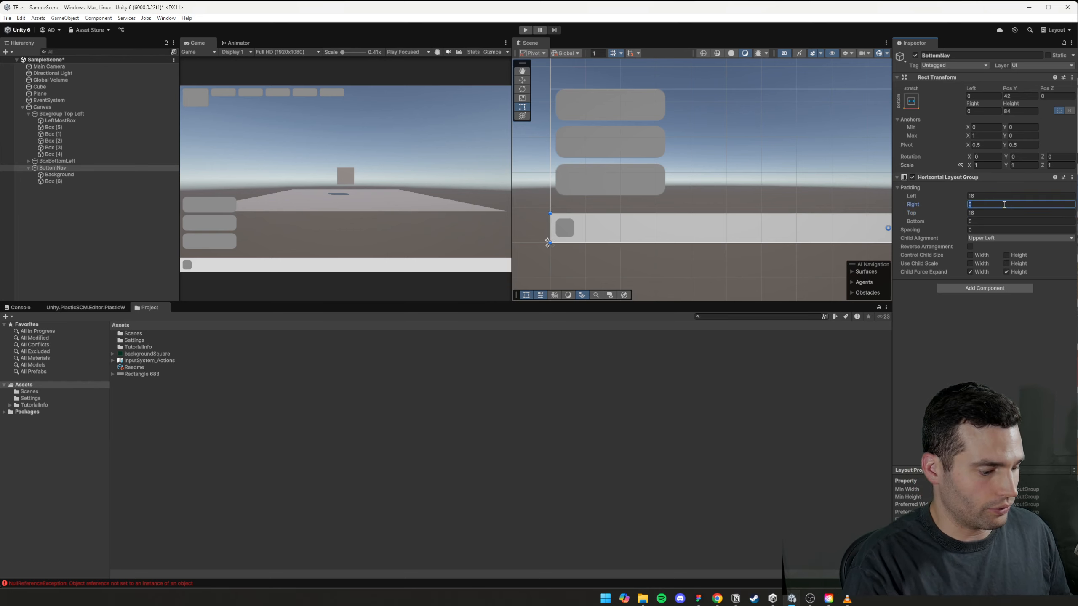
{"action": "key", "text": "Tab"}
{"action": "key", "text": "Tab"}
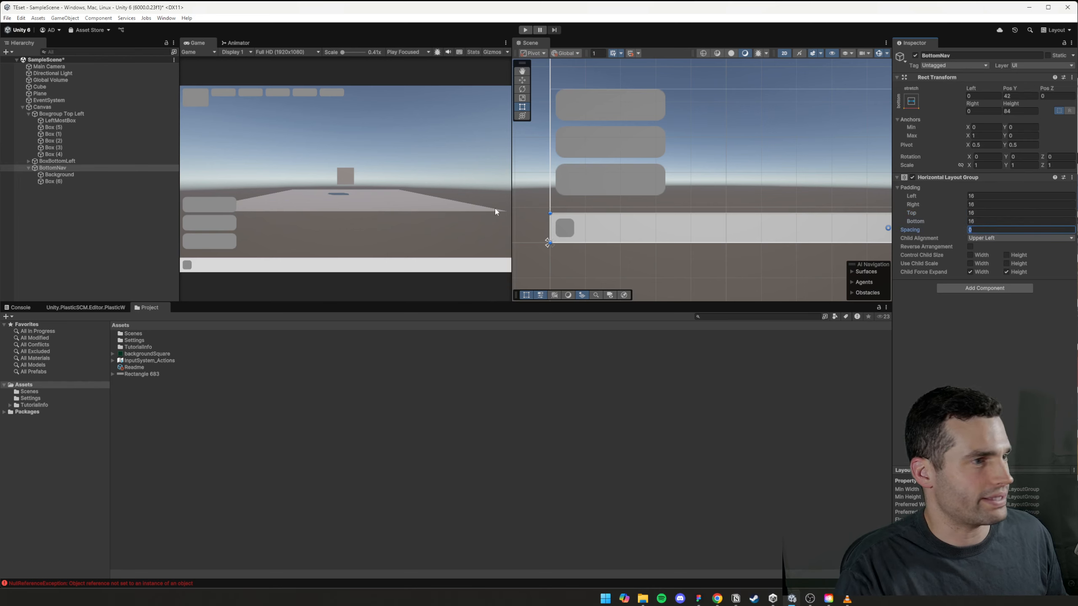
- Select Box (6), switch to Figma and check the width of the wide first box on the bottom bar
{"action": "scroll", "coordinate": [711, 231], "scroll_direction": "down", "scroll_amount": 3}
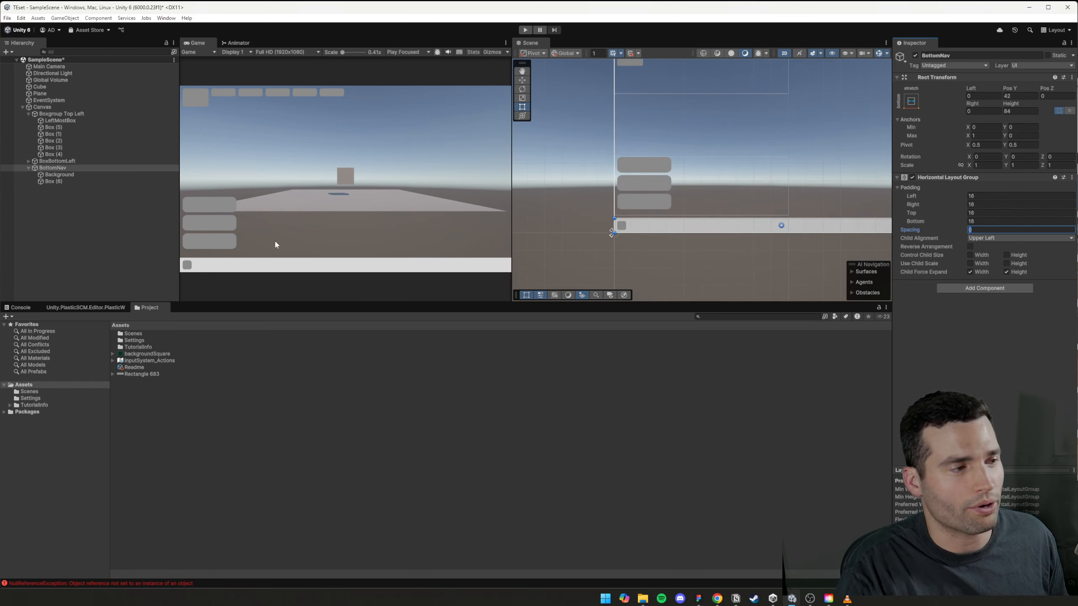
{"action": "left_click", "coordinate": [56, 181]}
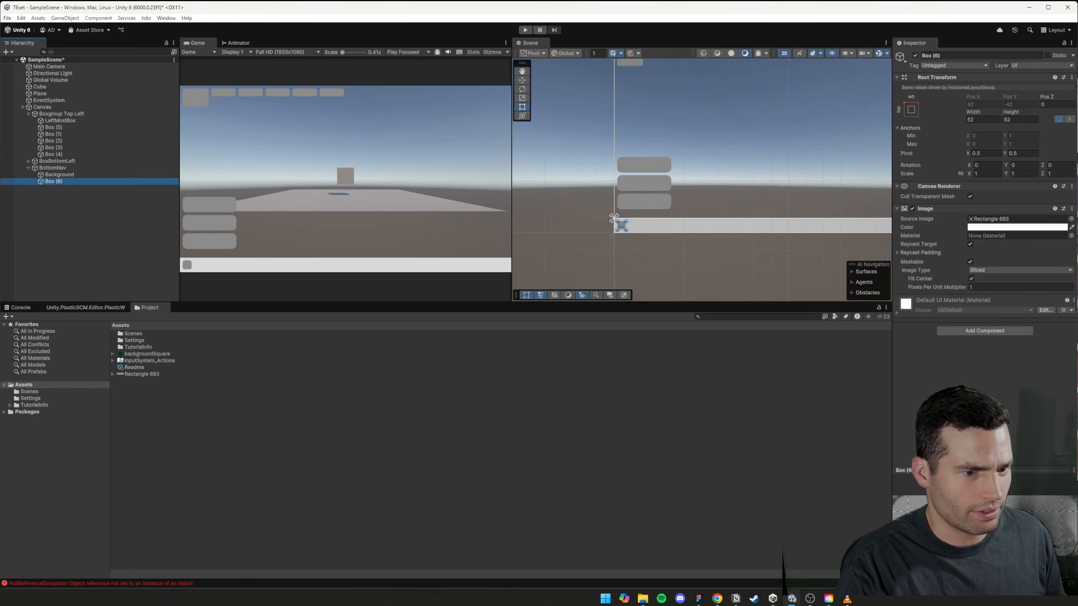
{"action": "left_click", "coordinate": [698, 598]}
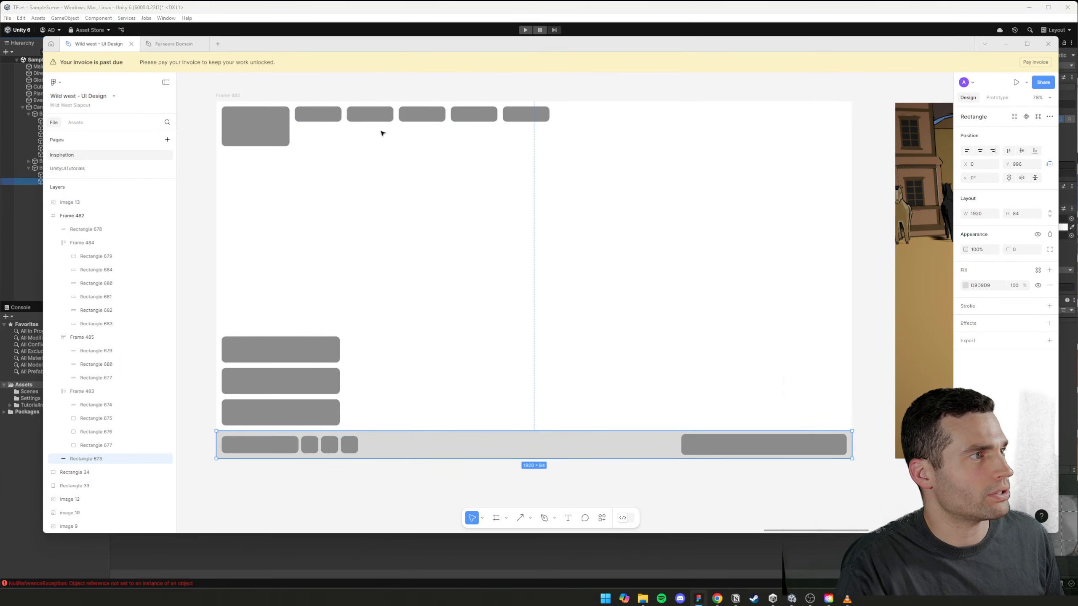
{"action": "double_click", "coordinate": [277, 445]}
{"action": "left_click", "coordinate": [979, 215]}
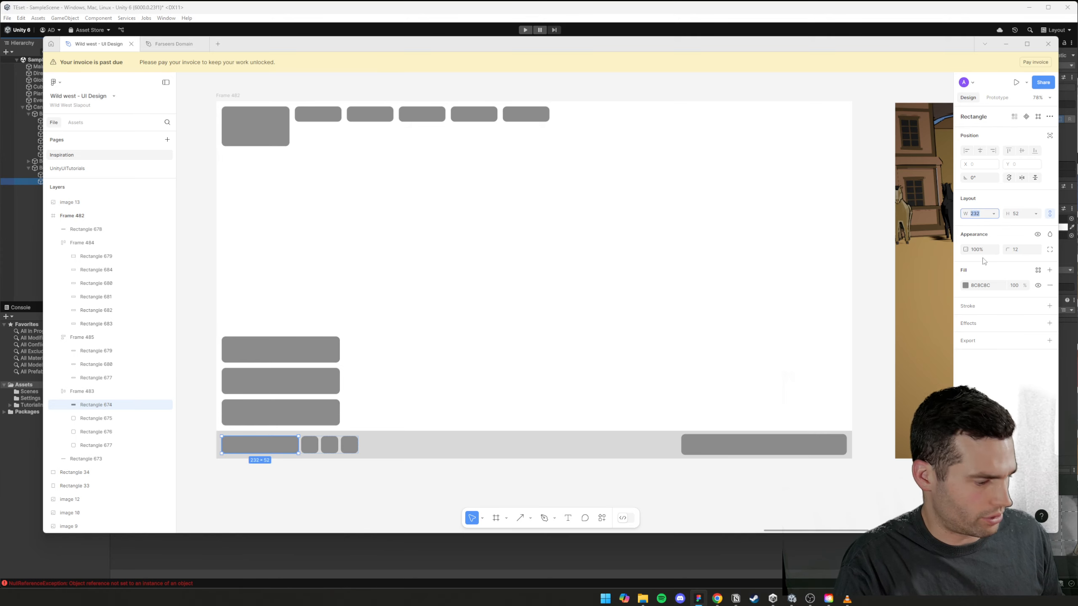
- Return to Unity and set the width of Box (6) in BottomNav to 232
{"action": "left_click", "coordinate": [596, 11]}
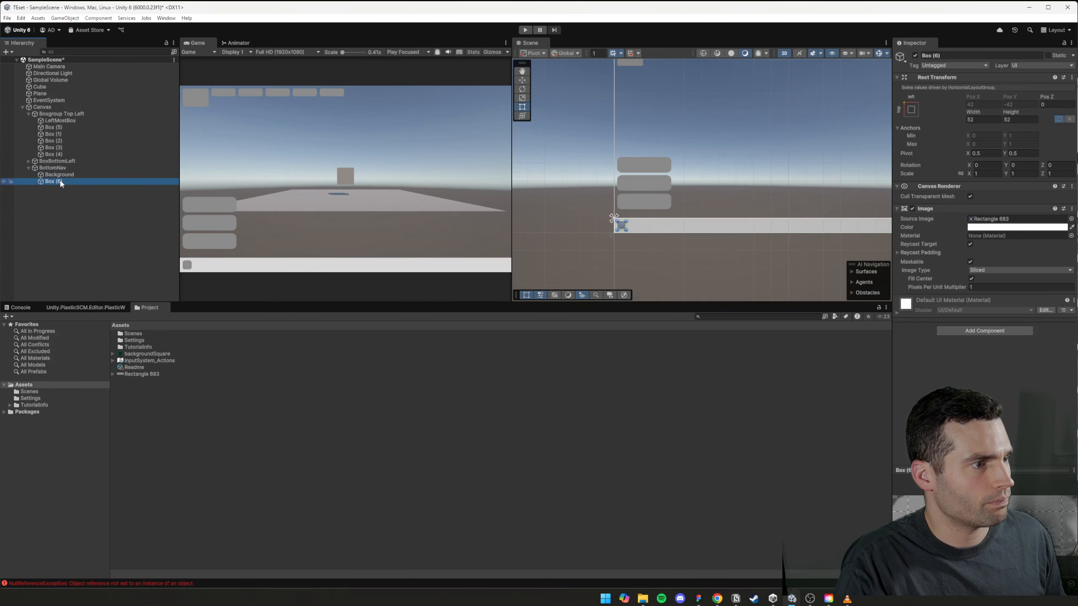
{"action": "key", "text": "f"}
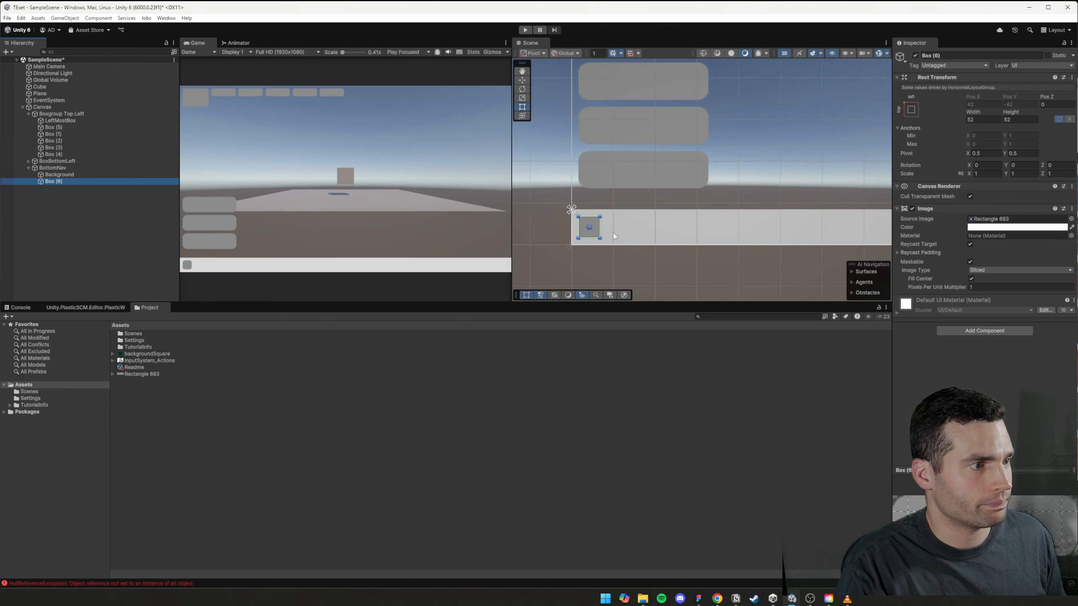
{"action": "left_click", "coordinate": [983, 120]}
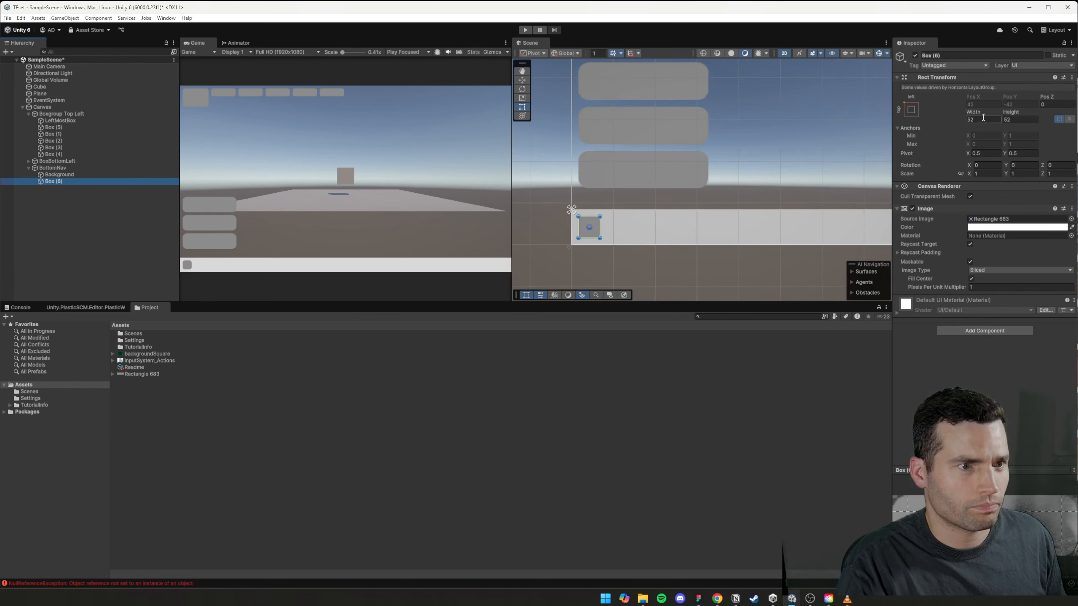
{"action": "type", "text": "232"}
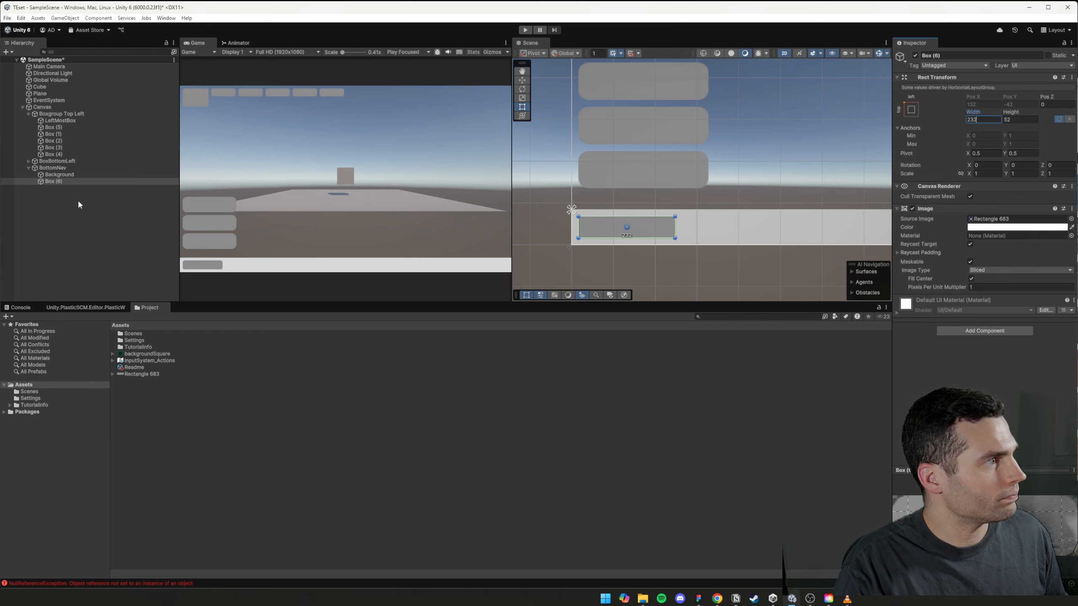
- Duplicate Box (6) inside BottomNav and delete the surplus second copy, keeping one duplicate
{"action": "left_click", "coordinate": [54, 178]}
{"action": "key", "text": "ctrl+d"}
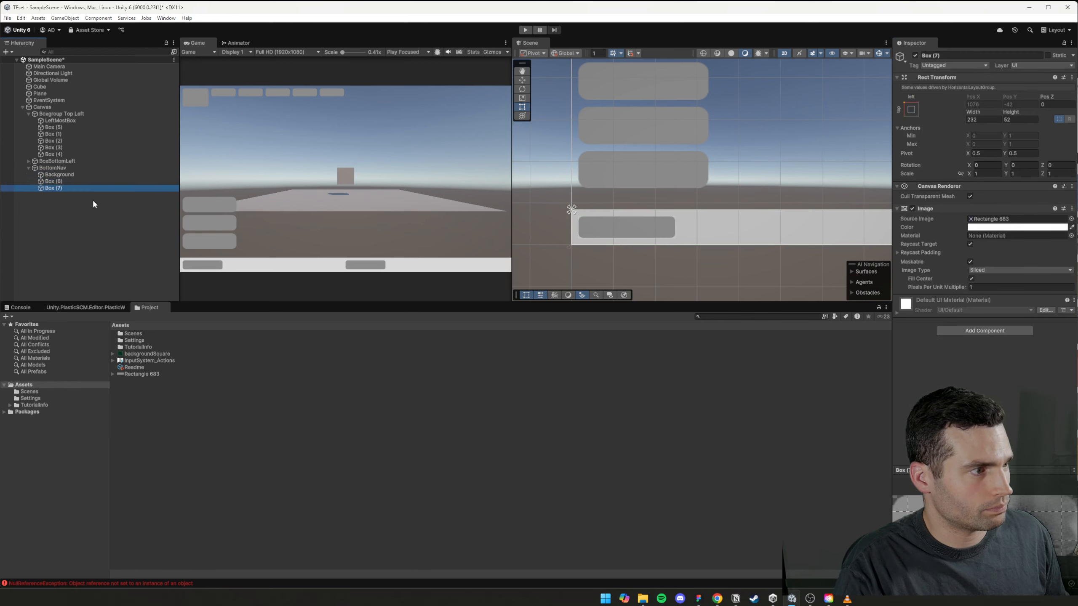
{"action": "key", "text": "ctrl+d"}
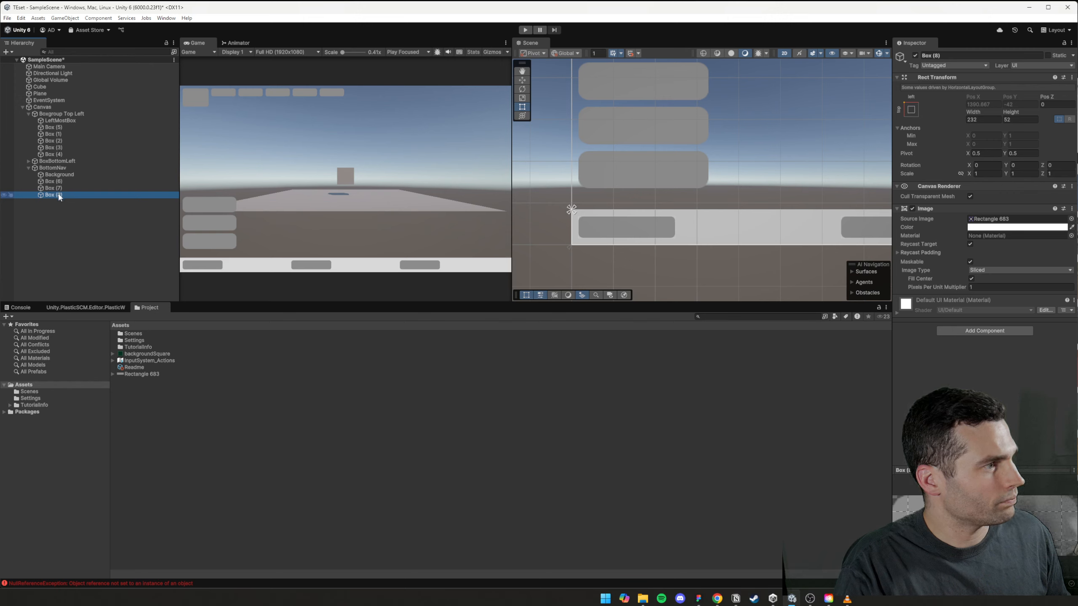
{"action": "key", "text": "Delete"}
- Check the small square box's size in the Figma bottom bar and set the width of Box (7) in Unity to 52
{"action": "left_click", "coordinate": [60, 189]}
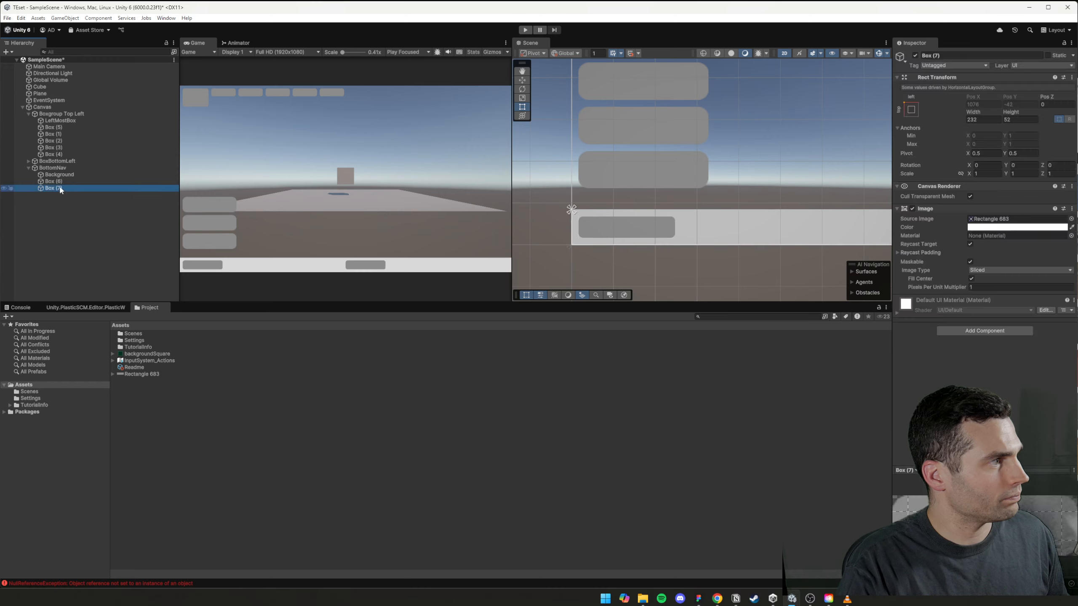
{"action": "left_click", "coordinate": [987, 120]}
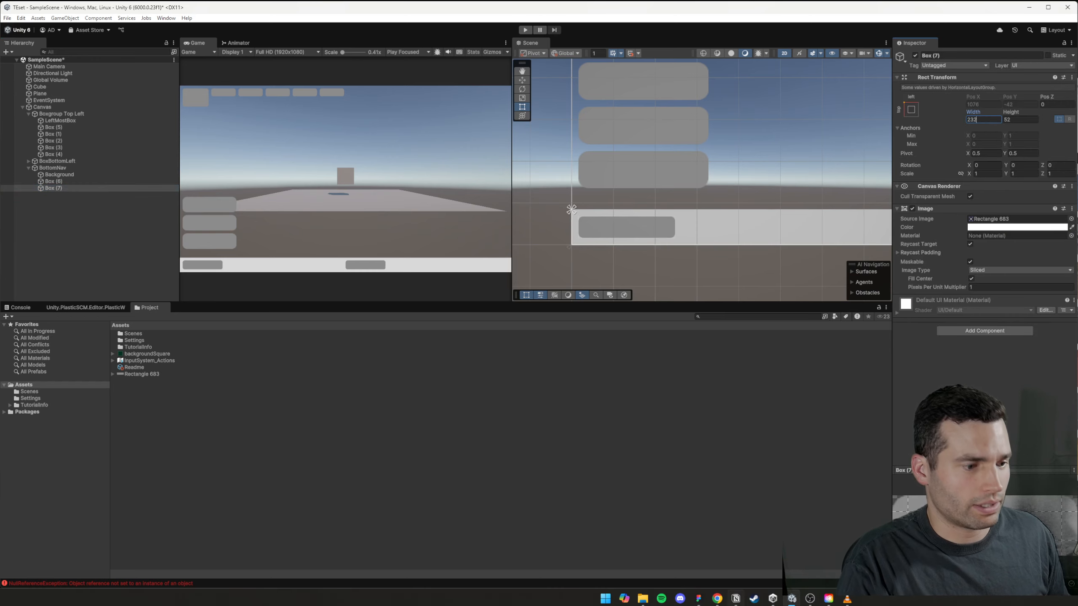
{"action": "left_click", "coordinate": [698, 599]}
{"action": "left_click", "coordinate": [352, 451]}
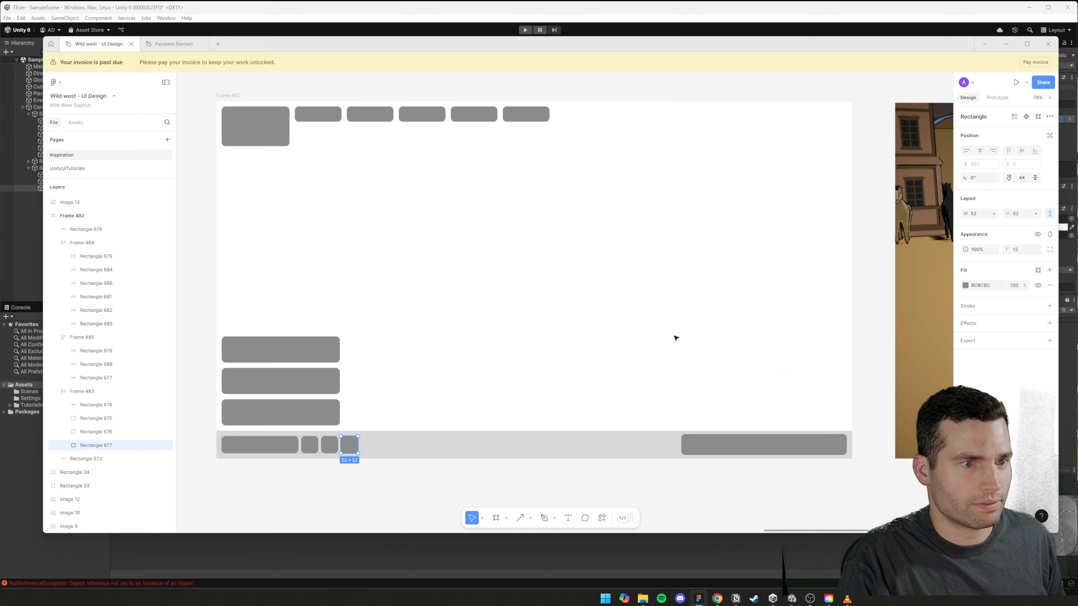
{"action": "key", "text": "alt+Tab"}
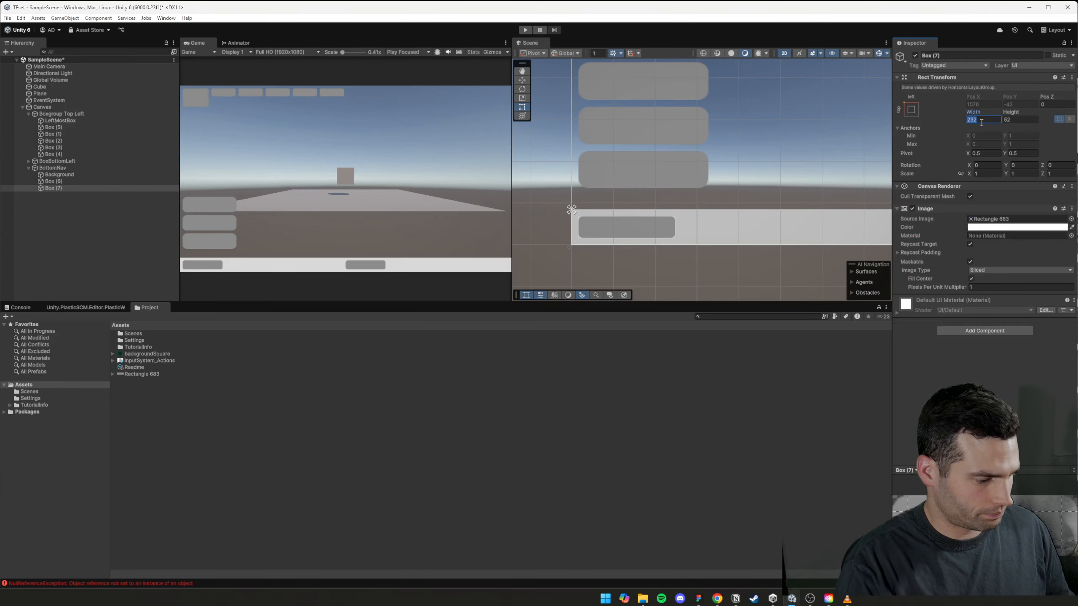
{"action": "type", "text": "52"}
{"action": "key", "text": "Tab"}
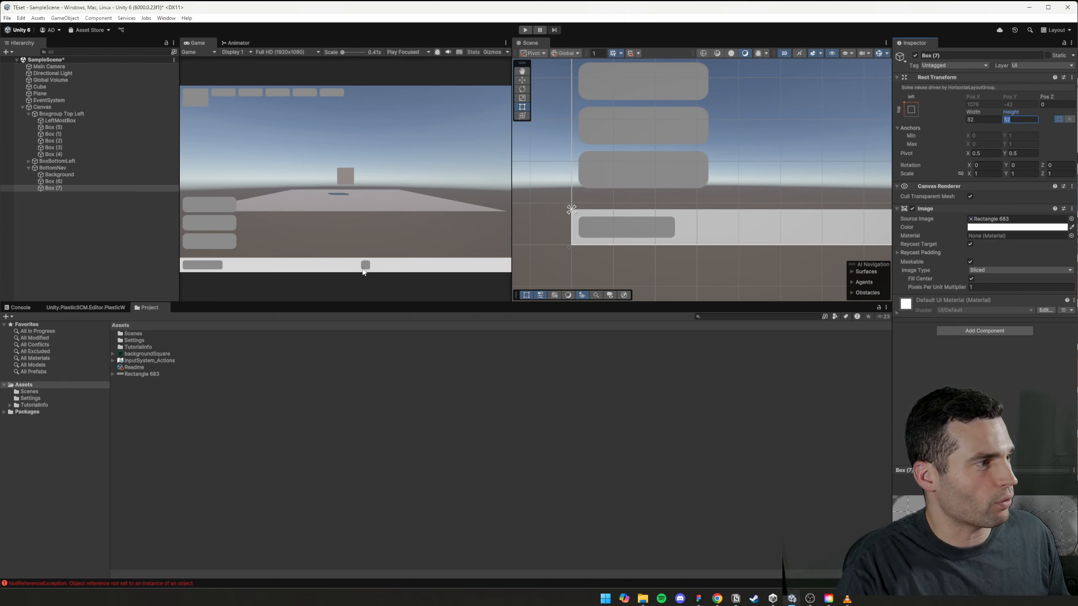
- Disable Child Force Expand for width and height on BottomNav's Horizontal Layout Group and set its spacing to 16
{"action": "left_click", "coordinate": [54, 167]}
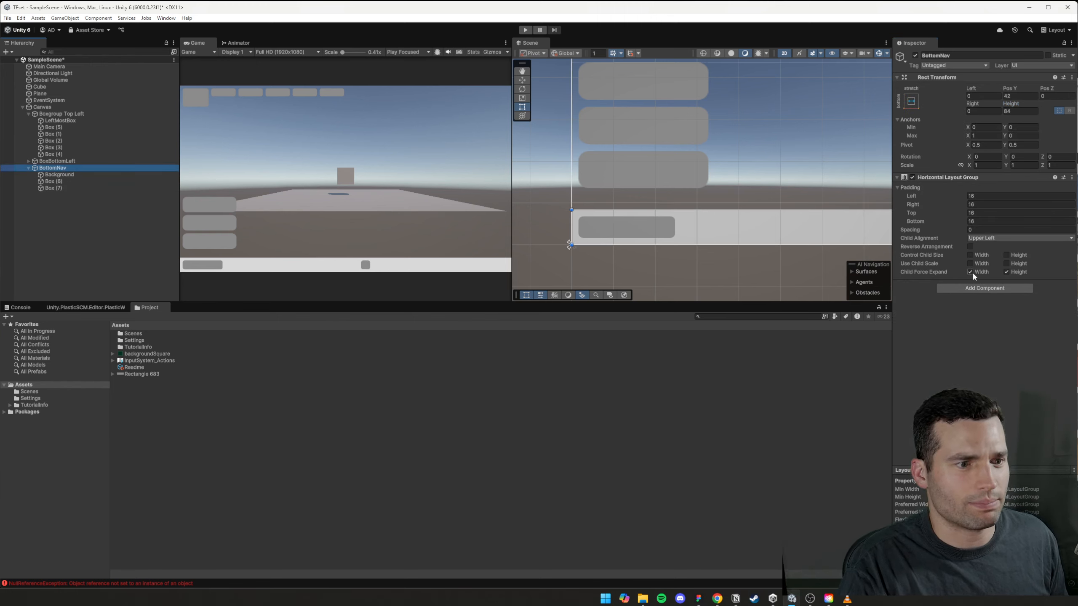
{"action": "left_click", "coordinate": [971, 272]}
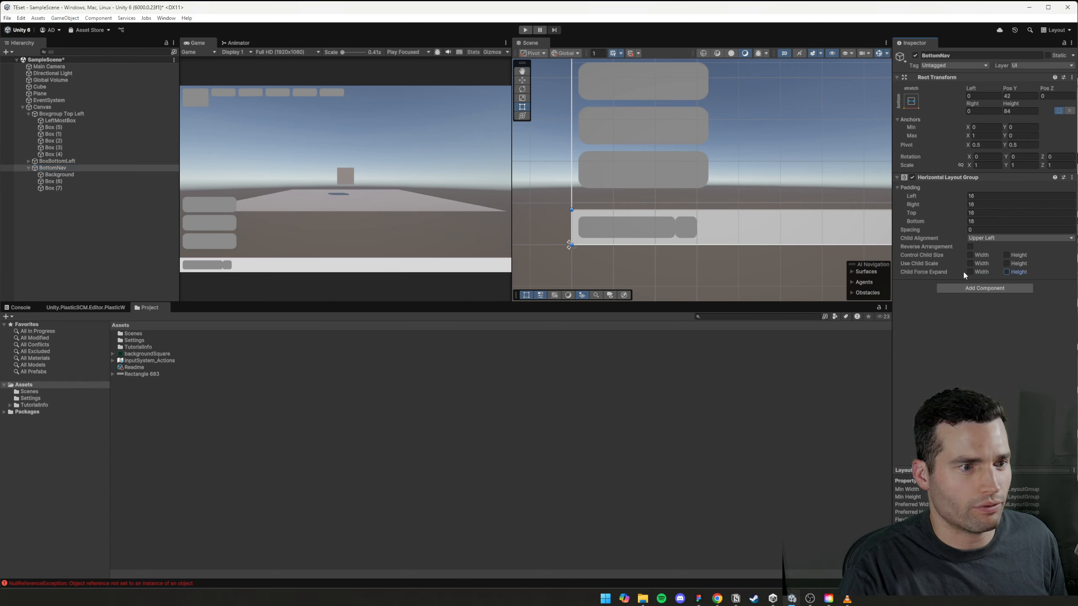
{"action": "left_click", "coordinate": [986, 232]}
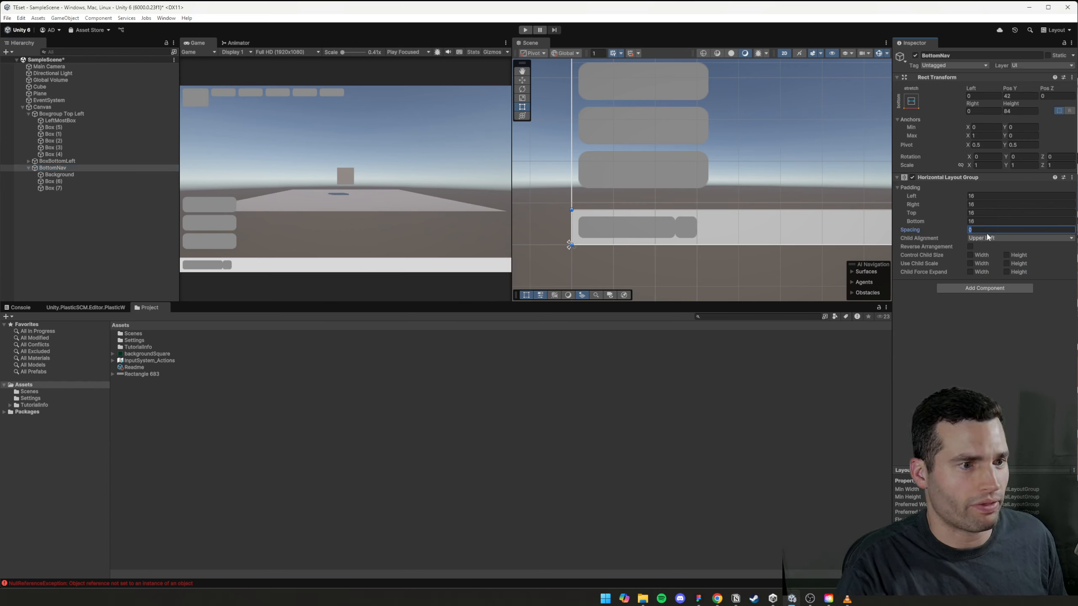
{"action": "type", "text": "16"}
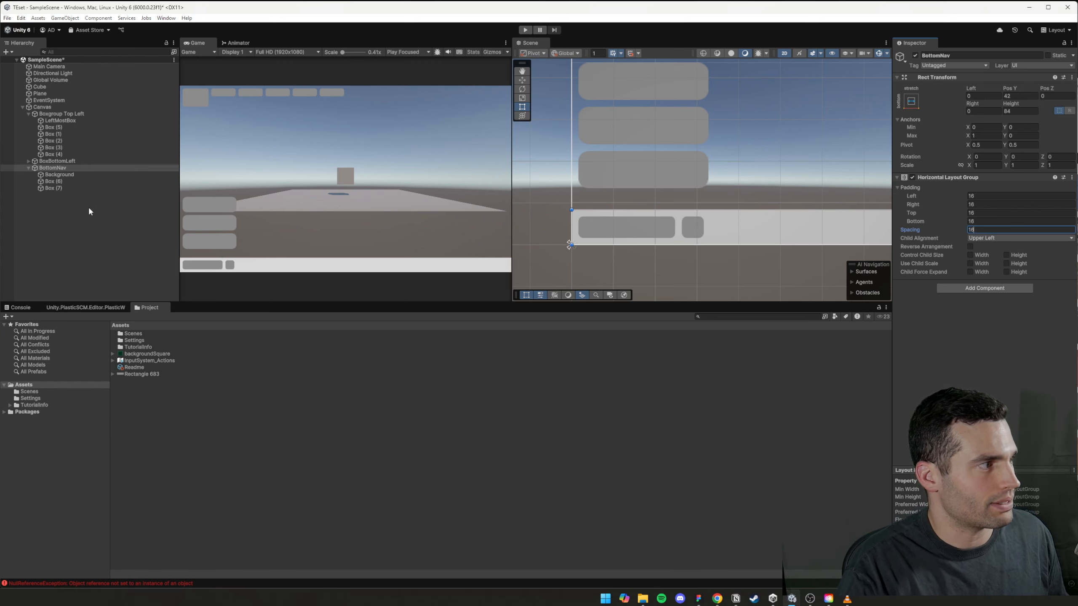
- Duplicate the small square Box (7) twice so BottomNav holds three square boxes beside the wide one
{"action": "left_click", "coordinate": [55, 182]}
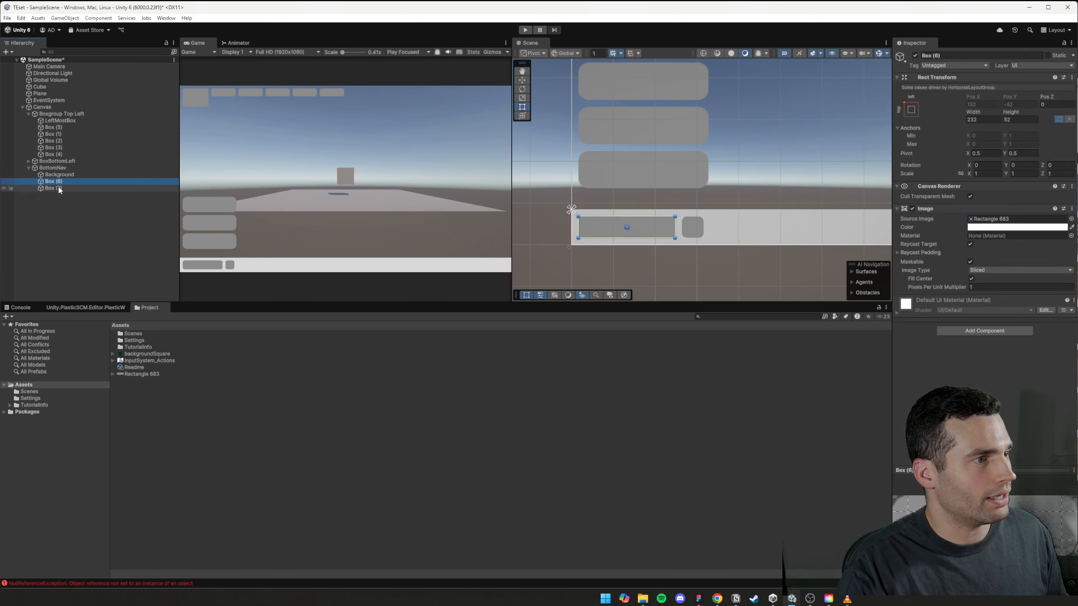
{"action": "left_click", "coordinate": [59, 189]}
{"action": "key", "text": "ctrl+d"}
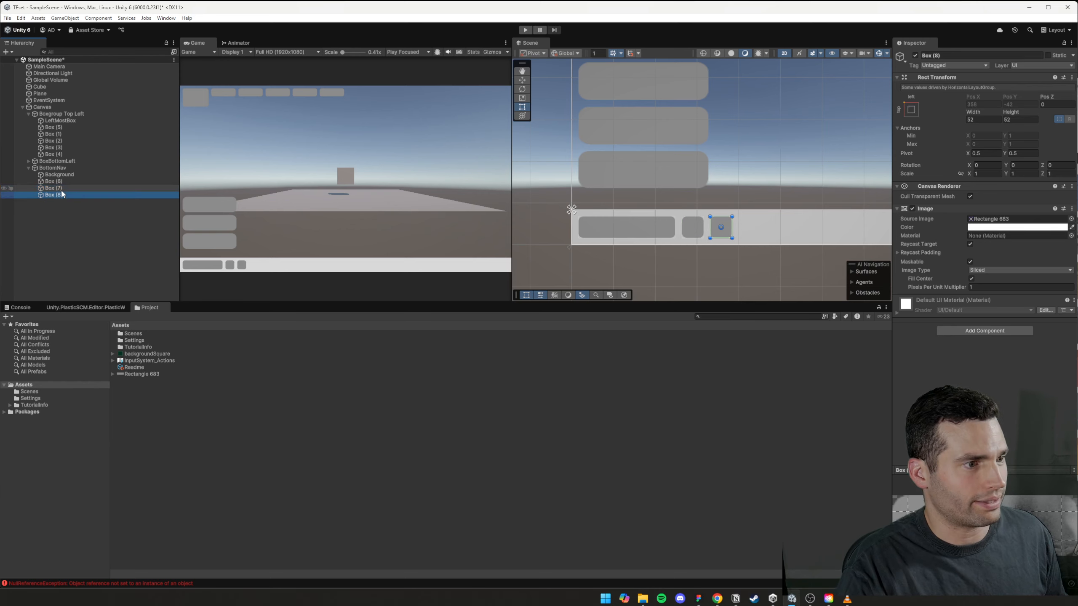
{"action": "key", "text": "ctrl+d"}
{"action": "left_click", "coordinate": [96, 234]}
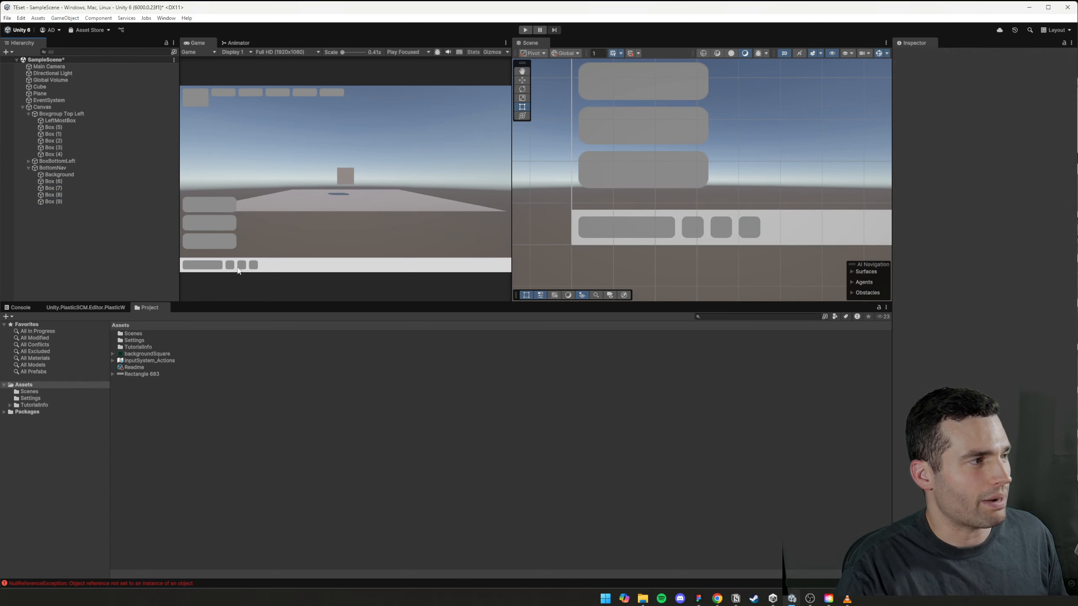
{"action": "left_click", "coordinate": [698, 599]}
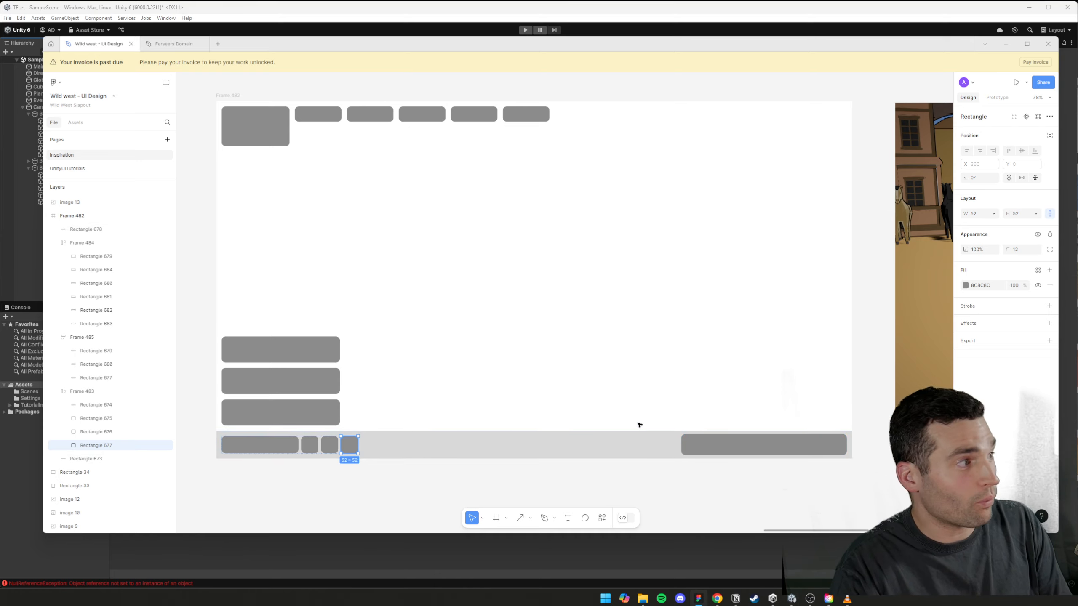
{"action": "left_click", "coordinate": [190, 8]}
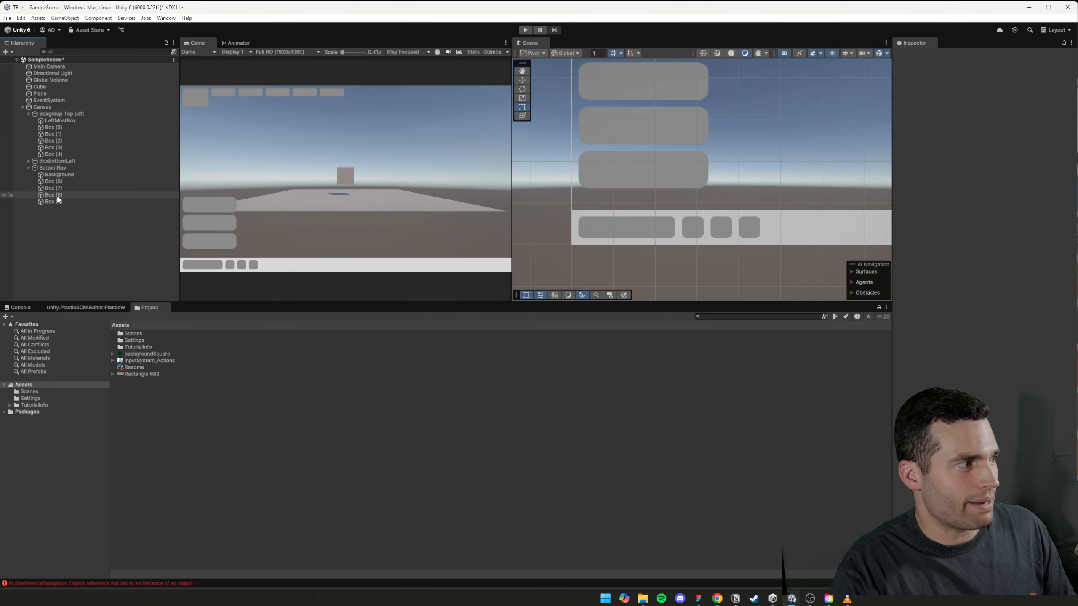
{"action": "left_click", "coordinate": [53, 169]}
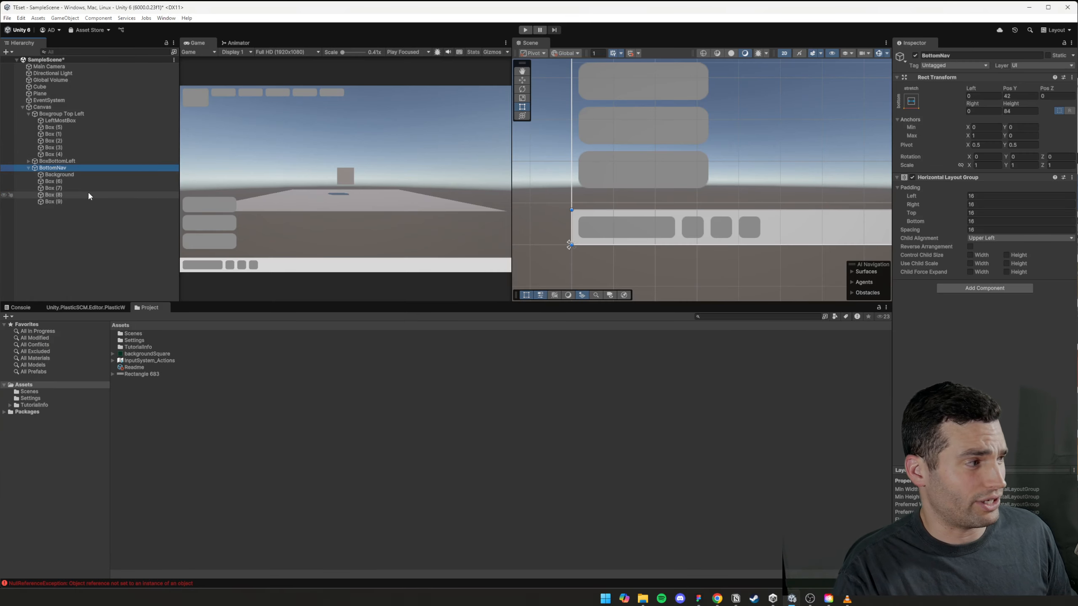
{"action": "left_click", "coordinate": [68, 202]}
{"action": "left_click", "coordinate": [70, 170], "text": "shift"}
{"action": "left_click", "coordinate": [70, 174]}
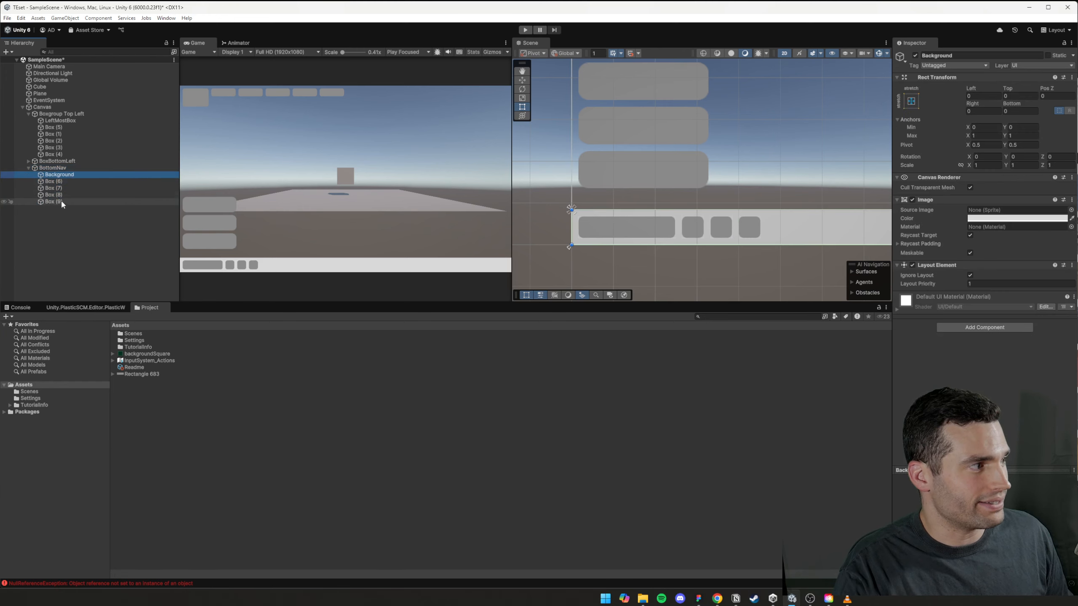
{"action": "left_click", "coordinate": [61, 201], "text": "shift"}
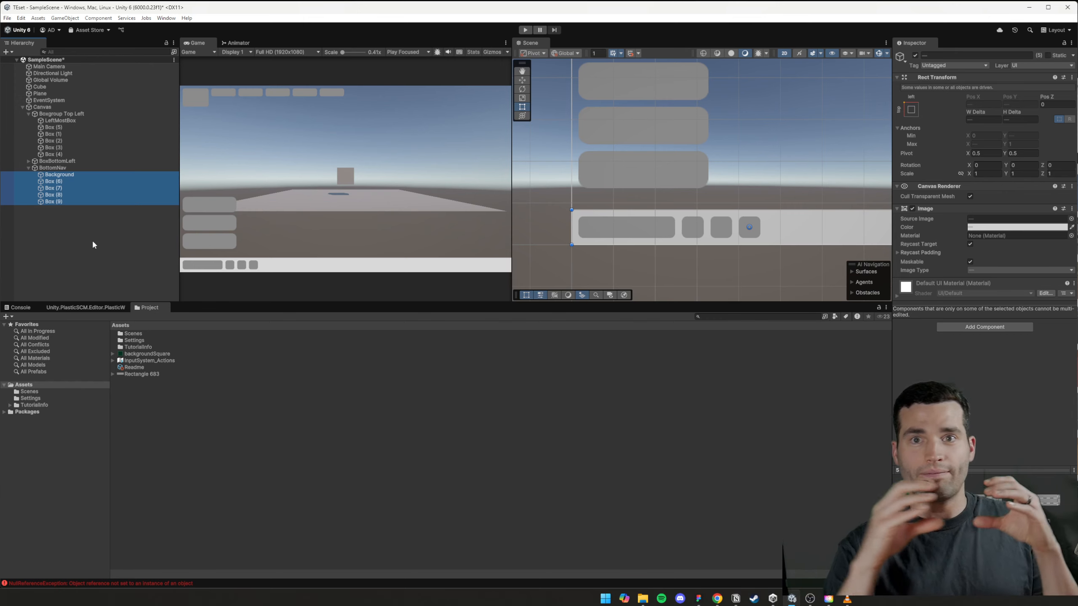
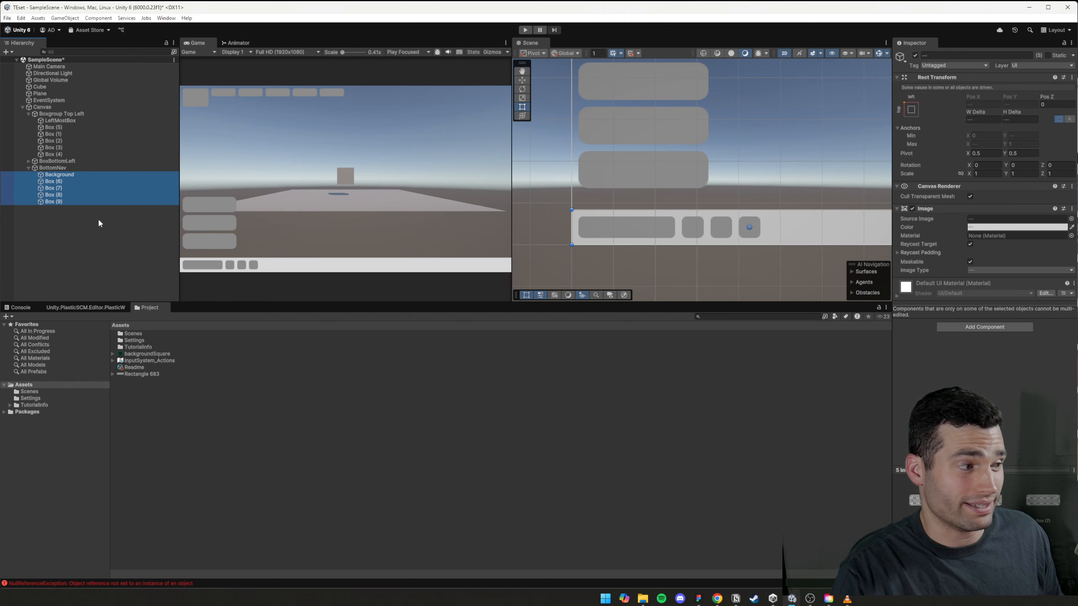
{"action": "right_click", "coordinate": [51, 180]}
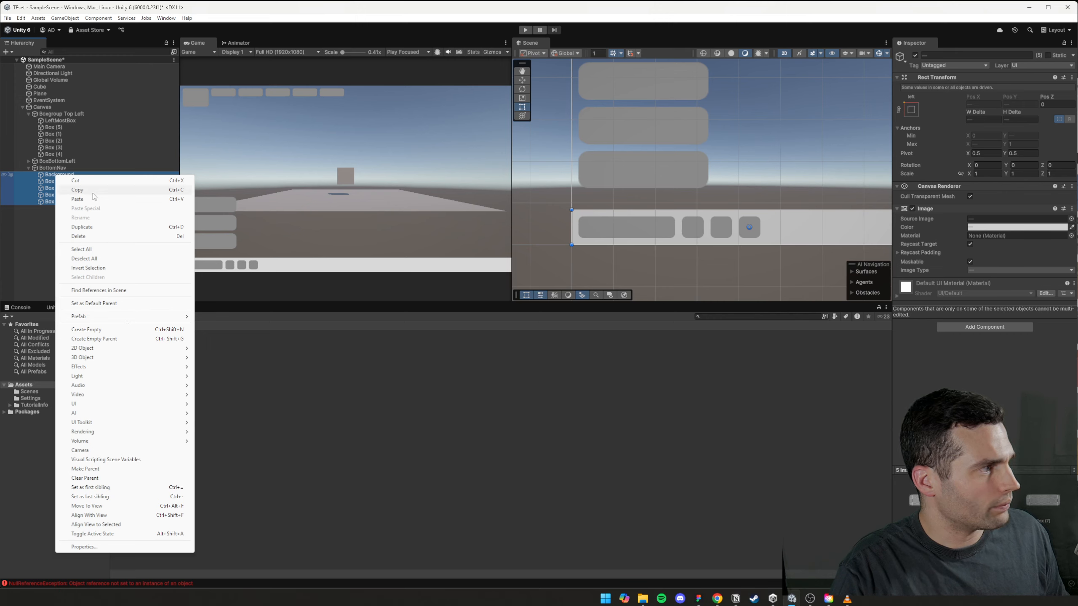
{"action": "left_click", "coordinate": [115, 339]}
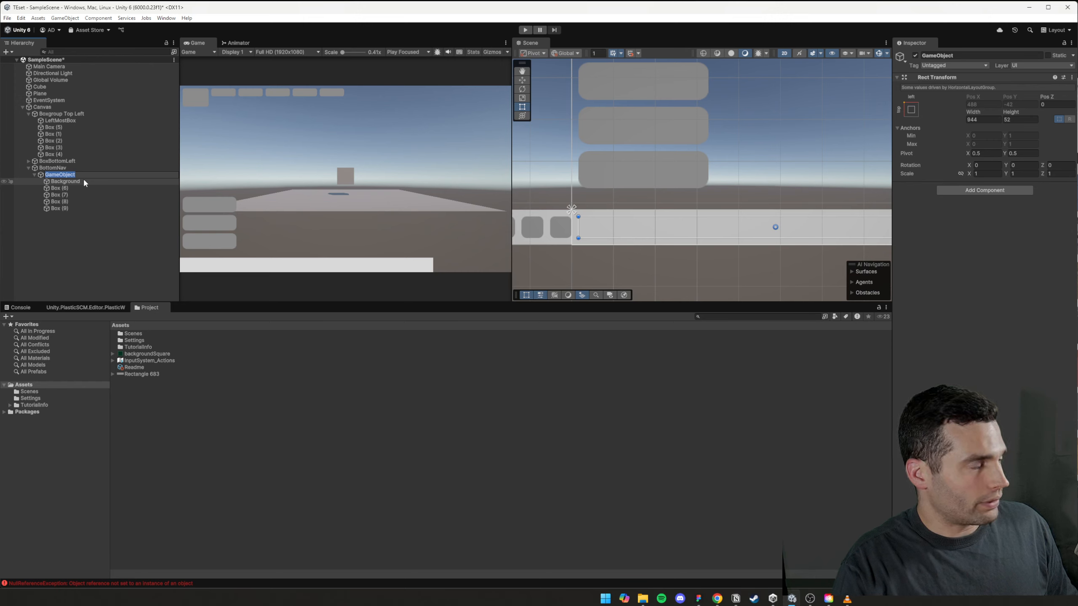
{"action": "key", "text": "ctrl+z"}
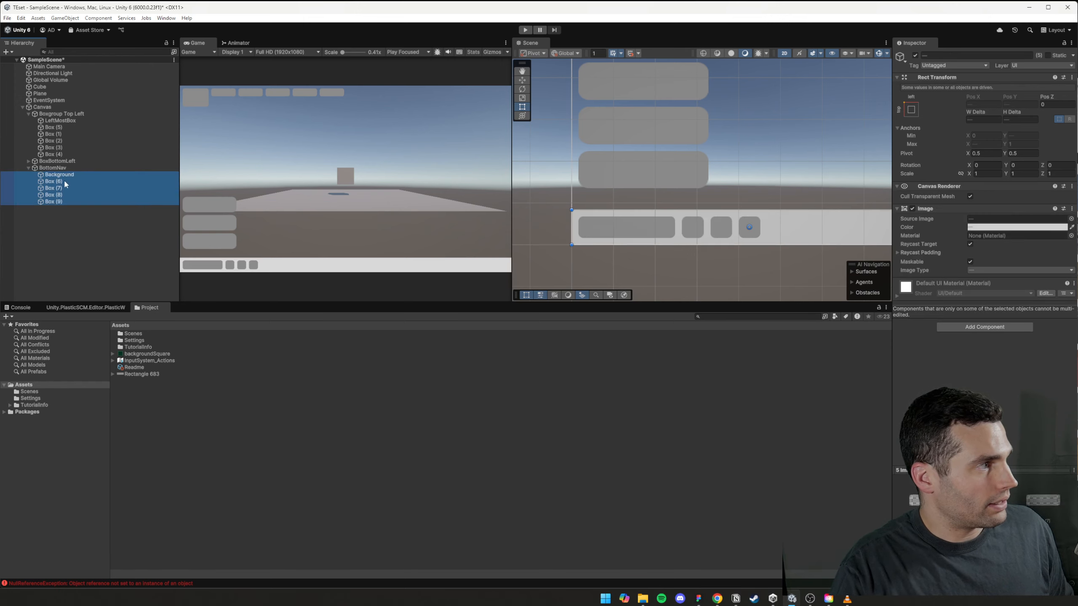
- Group Box (6) through Box (9) under a new empty parent inside BottomNav and name it BottomLeftNav
{"action": "left_click", "coordinate": [54, 182]}
{"action": "left_click", "coordinate": [61, 202], "text": "shift"}
{"action": "right_click", "coordinate": [63, 184]}
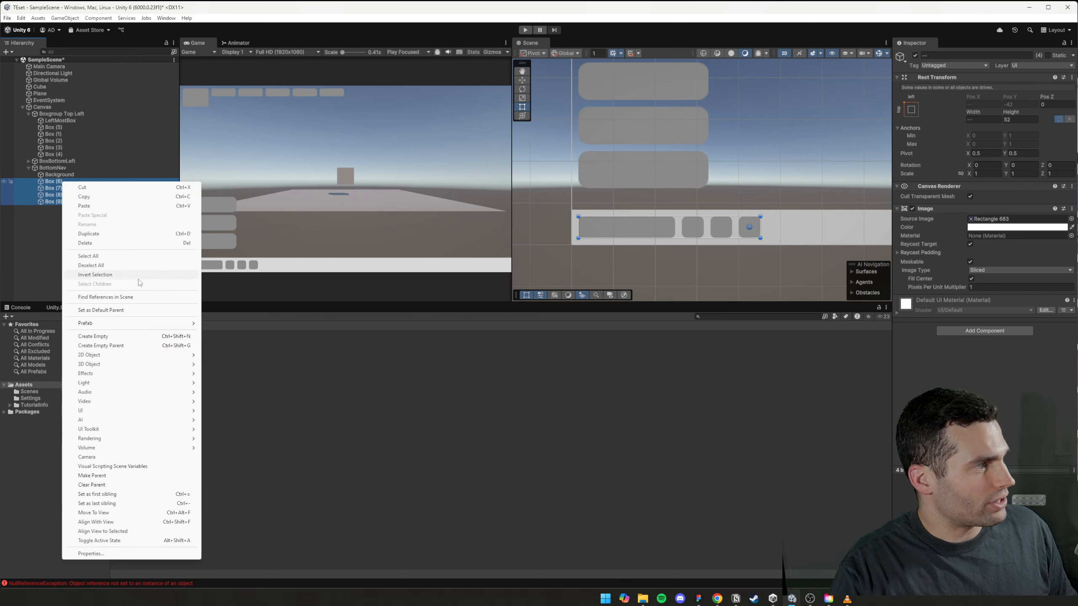
{"action": "left_click", "coordinate": [100, 345]}
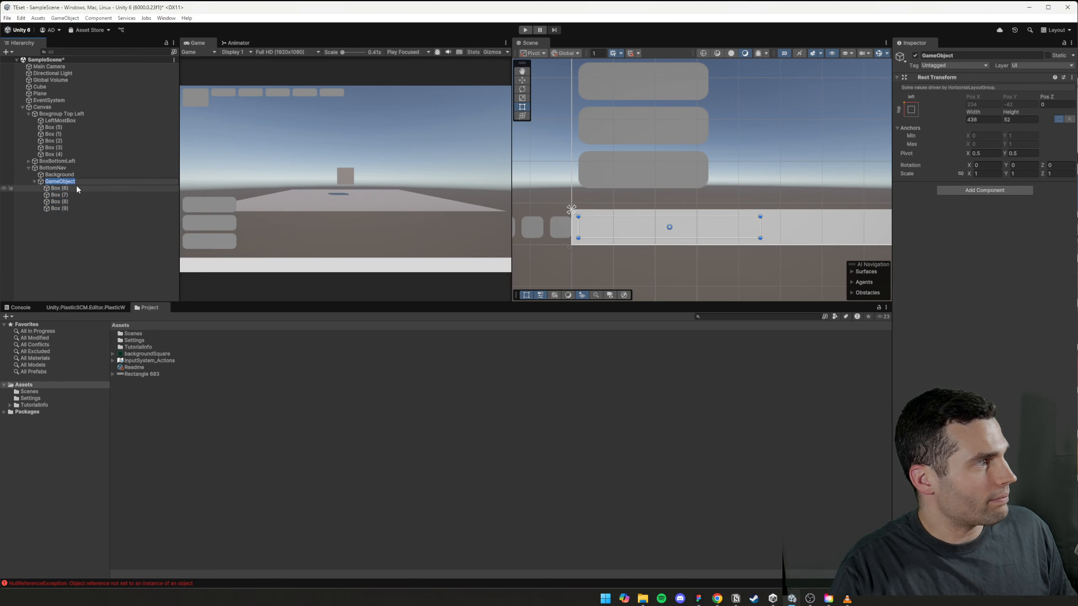
{"action": "type", "text": "Bott"}
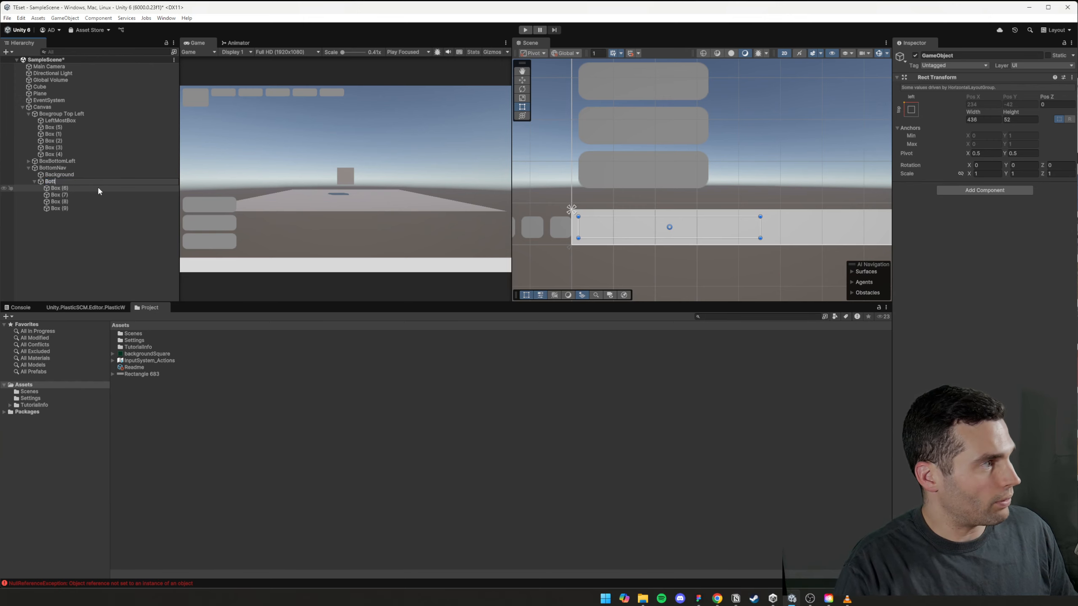
{"action": "type", "text": "omLeftNav"}
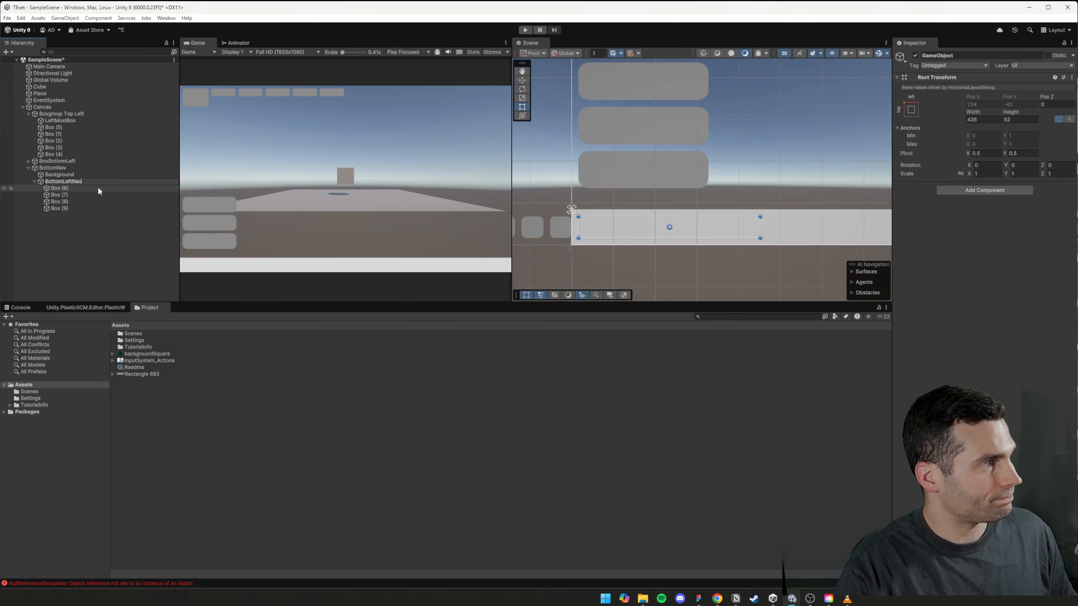
{"action": "key", "text": "Return"}
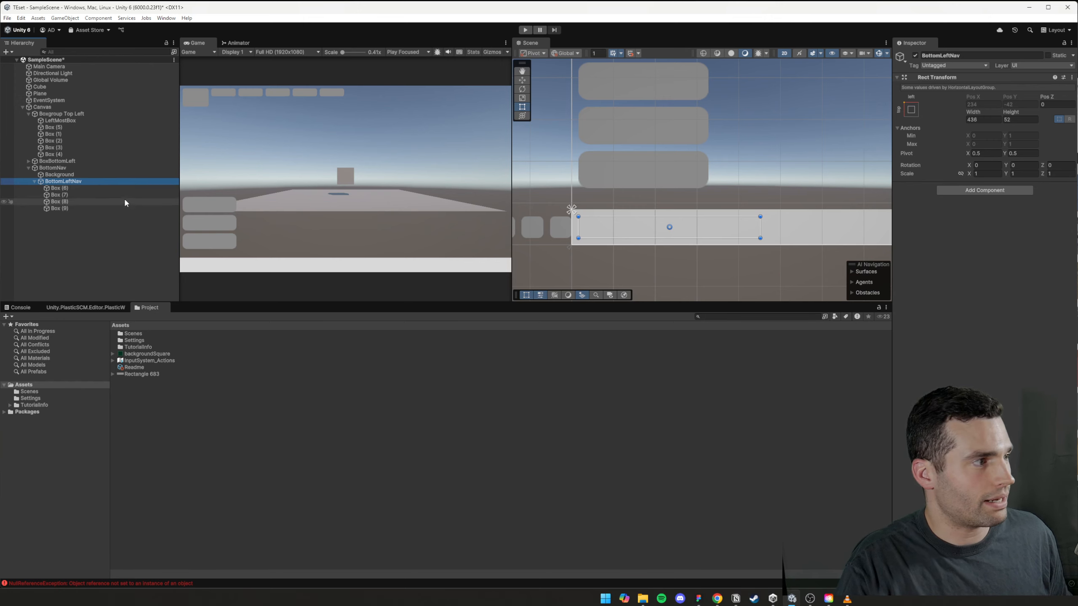
- Add a Horizontal Layout Group component to BottomLeftNav
{"action": "left_click", "coordinate": [77, 188]}
{"action": "left_click", "coordinate": [68, 182]}
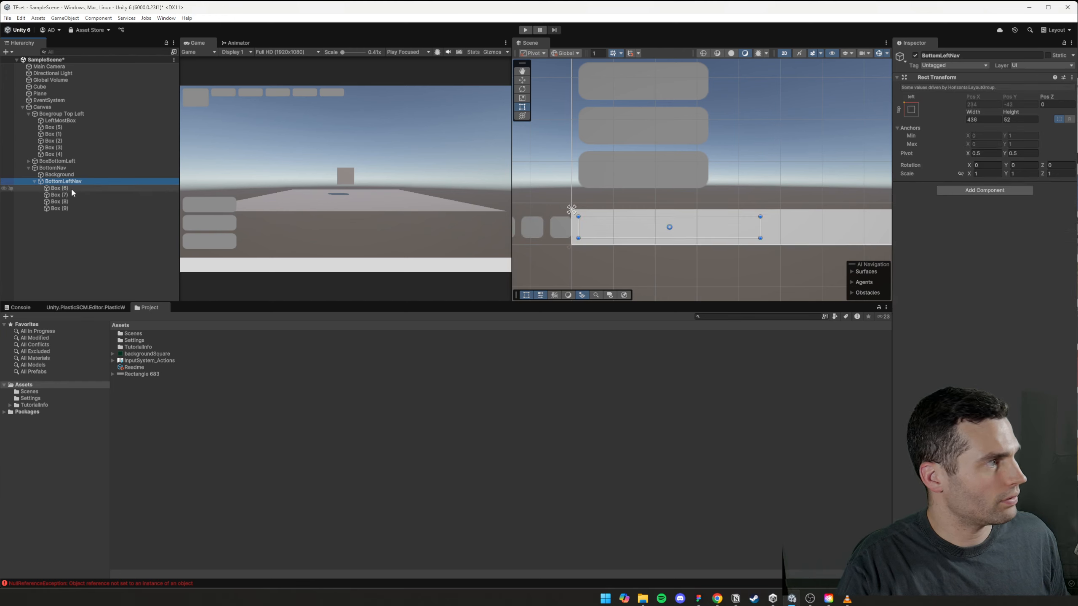
{"action": "left_click", "coordinate": [983, 192]}
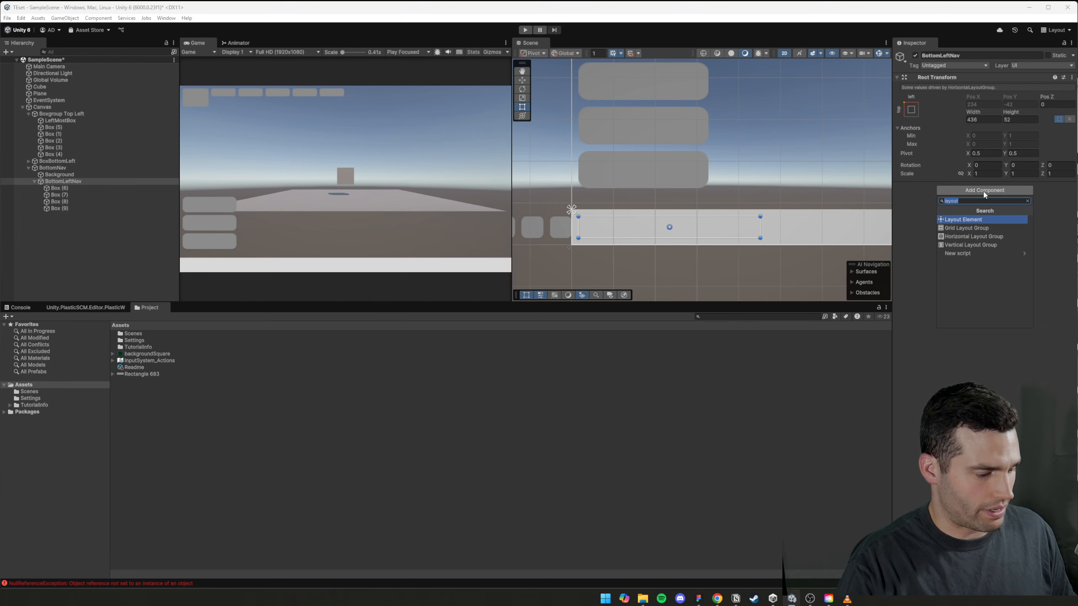
{"action": "type", "text": "hori"}
{"action": "key", "text": "Return"}
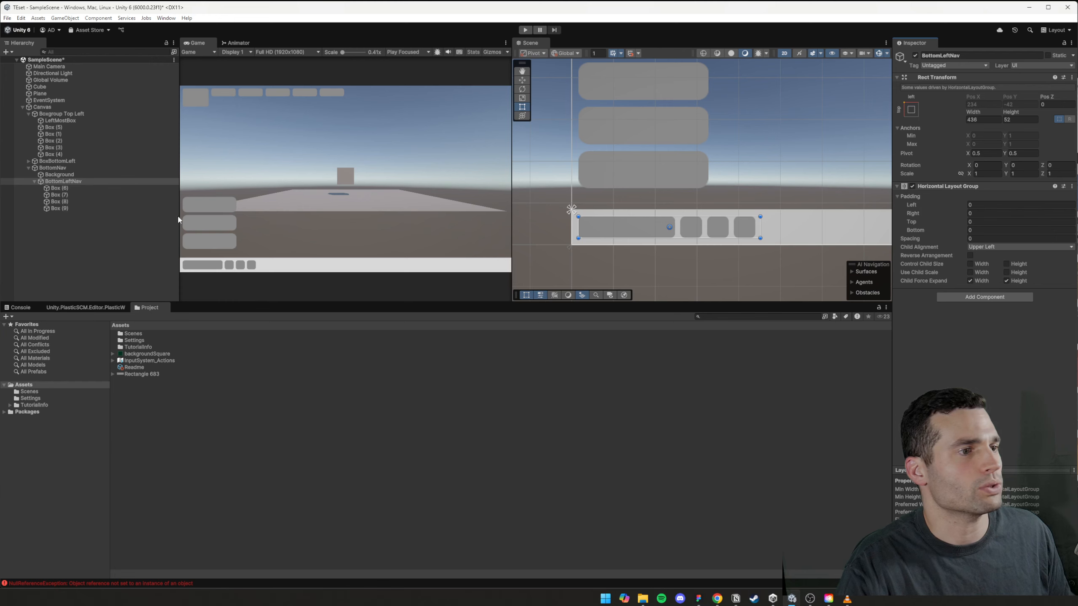
- Duplicate the BottomLeftNav group inside BottomNav and rename the copy BottomRightNav
{"action": "left_click", "coordinate": [35, 182]}
{"action": "key", "text": "ctrl+d"}
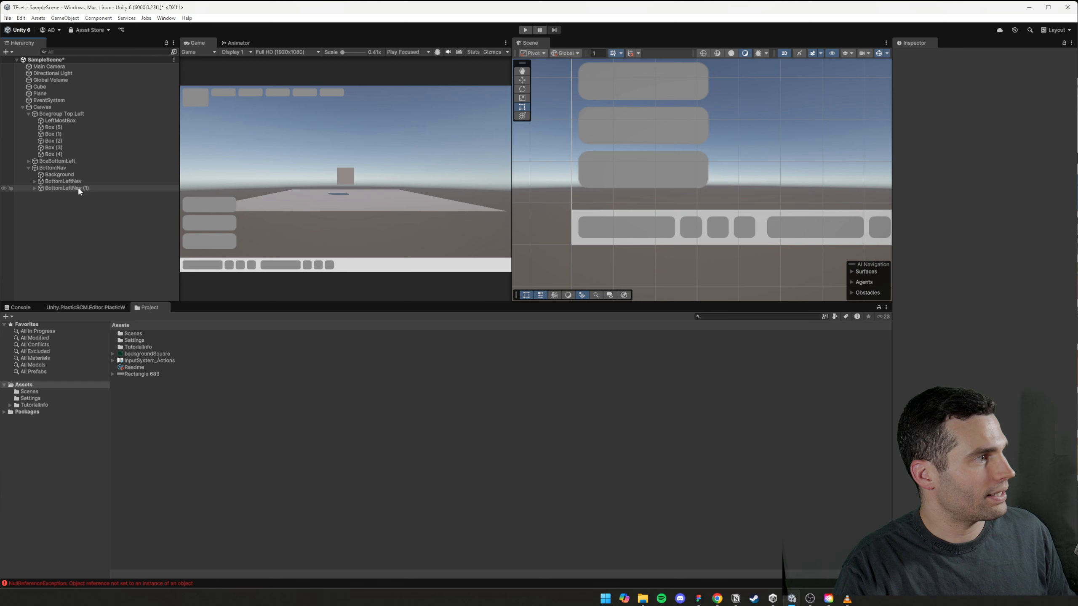
{"action": "left_click", "coordinate": [64, 190]}
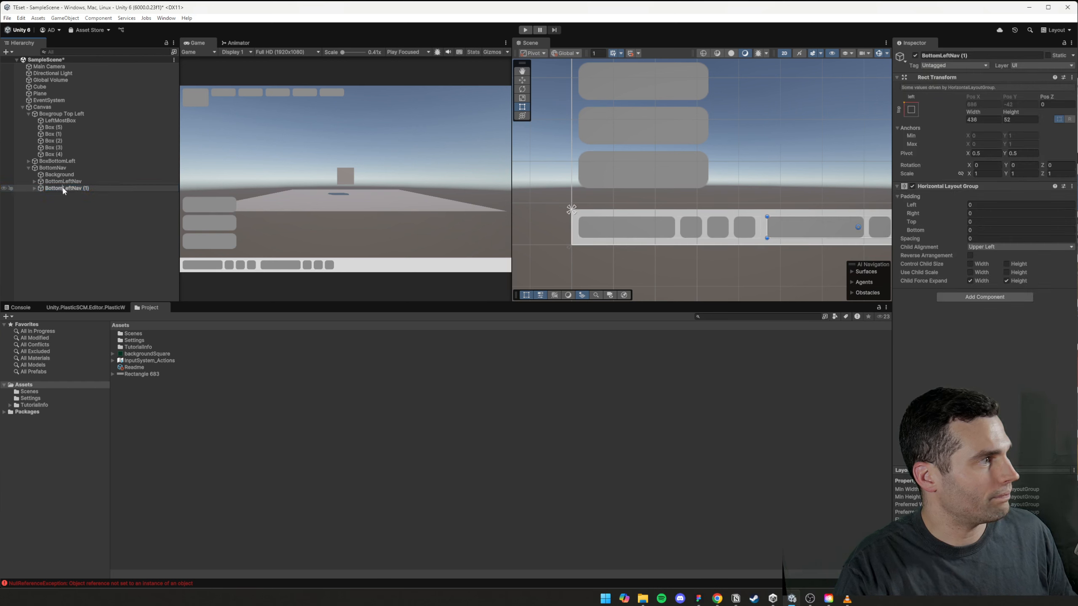
{"action": "type", "text": "BottomRightNav"}
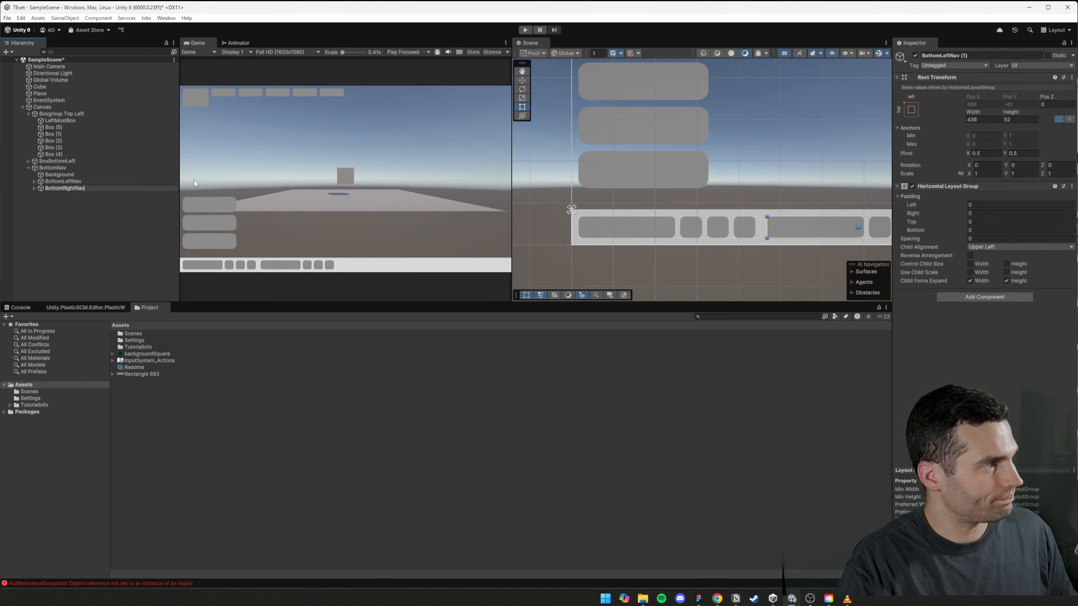
{"action": "key", "text": "Return"}
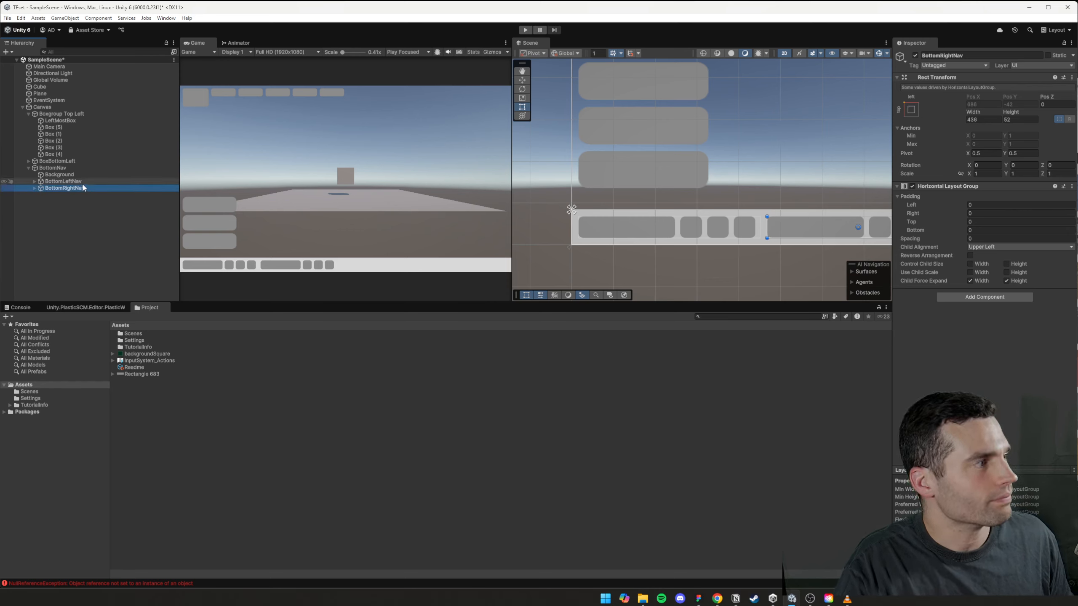
- Enable Child Force Expand for width on BottomNav's Horizontal Layout Group
{"action": "scroll", "coordinate": [660, 245], "scroll_direction": "down", "scroll_amount": 5}
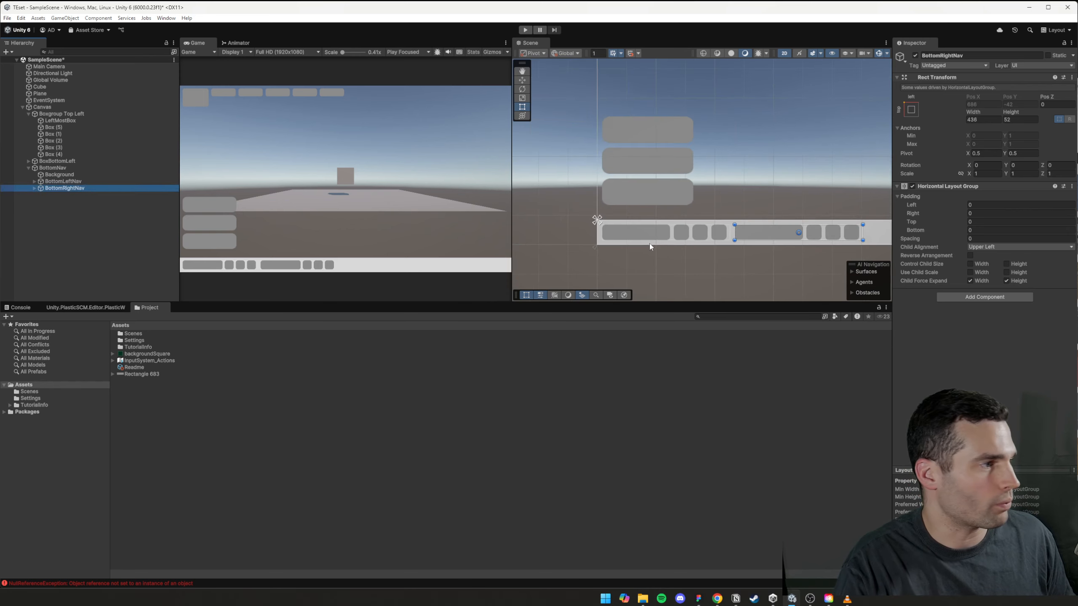
{"action": "middle_click_drag", "start_coordinate": [759, 198], "coordinate": [680, 193]}
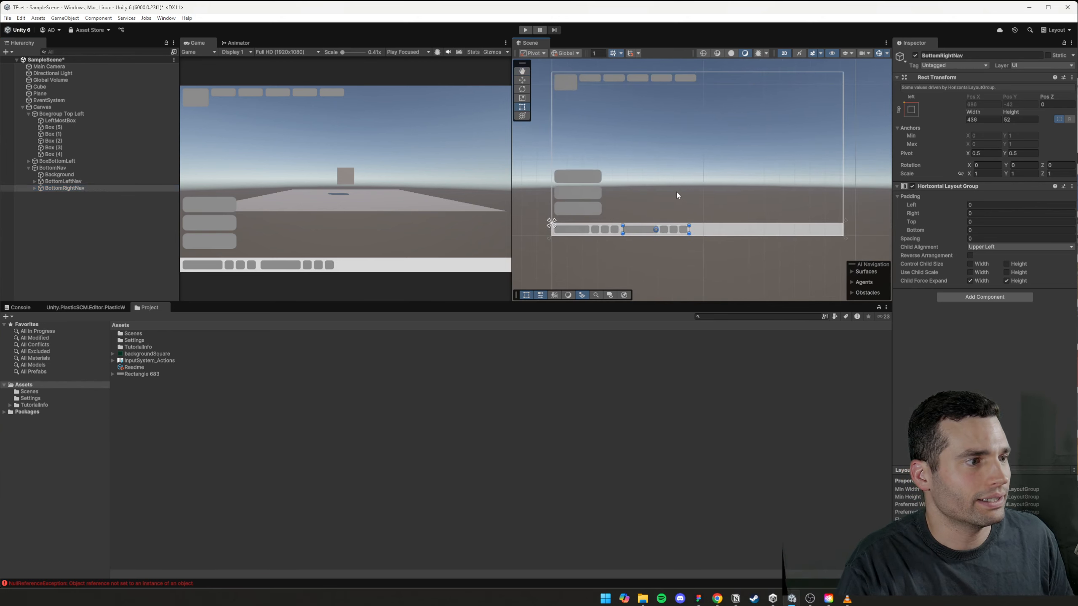
{"action": "left_click", "coordinate": [64, 168]}
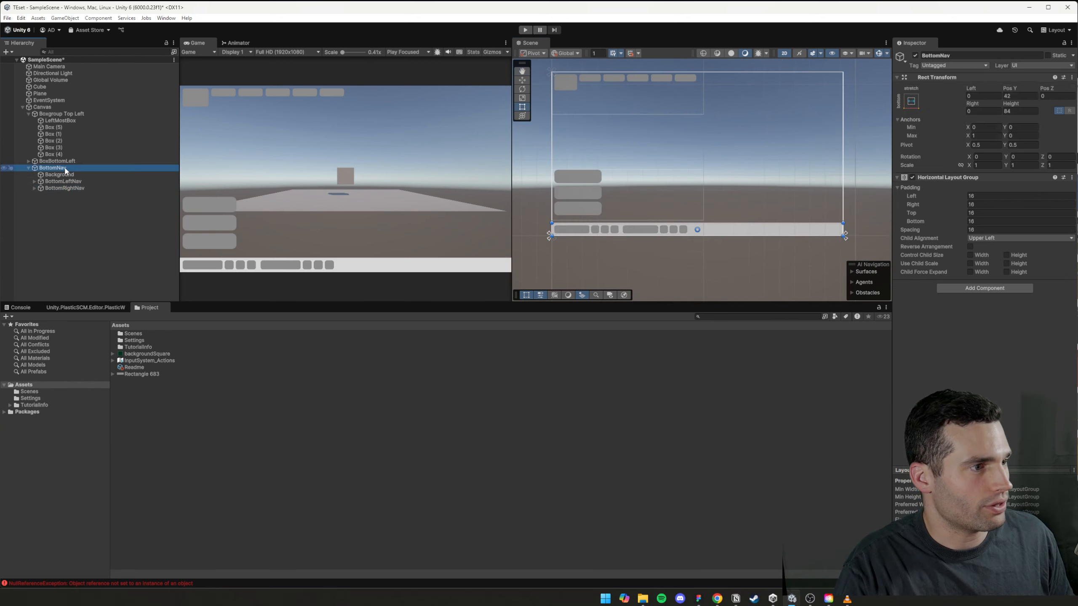
{"action": "left_click", "coordinate": [970, 272]}
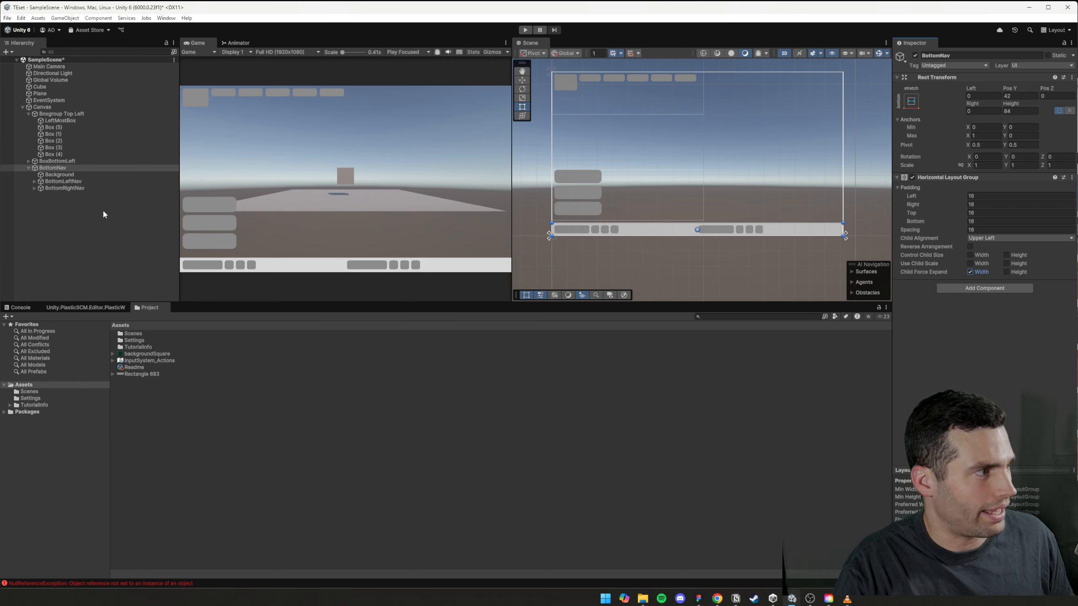
- Try adjusting the spacing of BottomNav's Horizontal Layout Group, and set it back to 16
{"action": "left_click", "coordinate": [89, 188]}
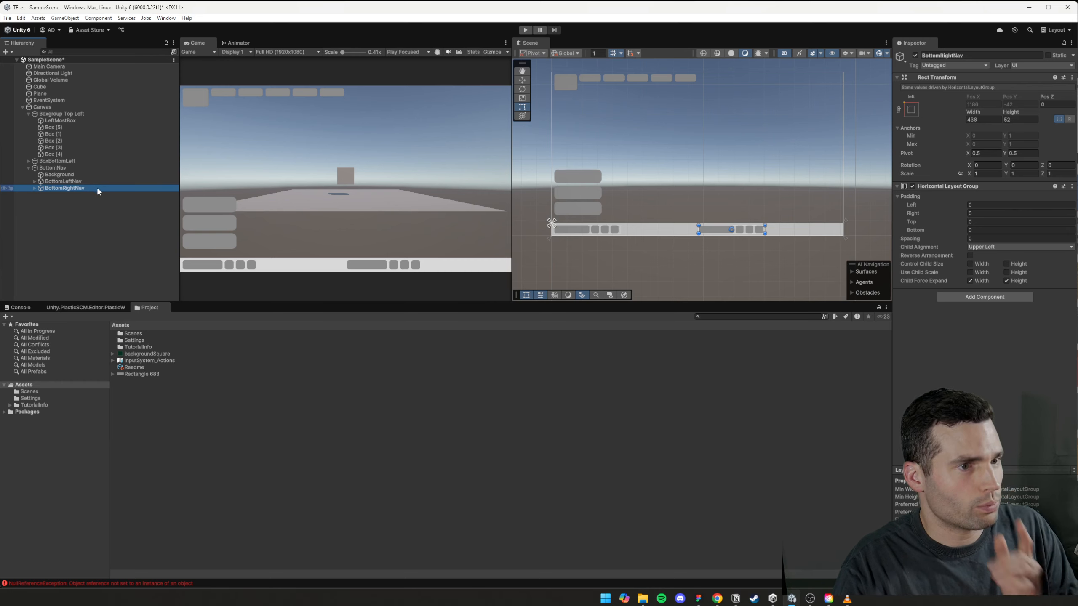
{"action": "left_click", "coordinate": [70, 169]}
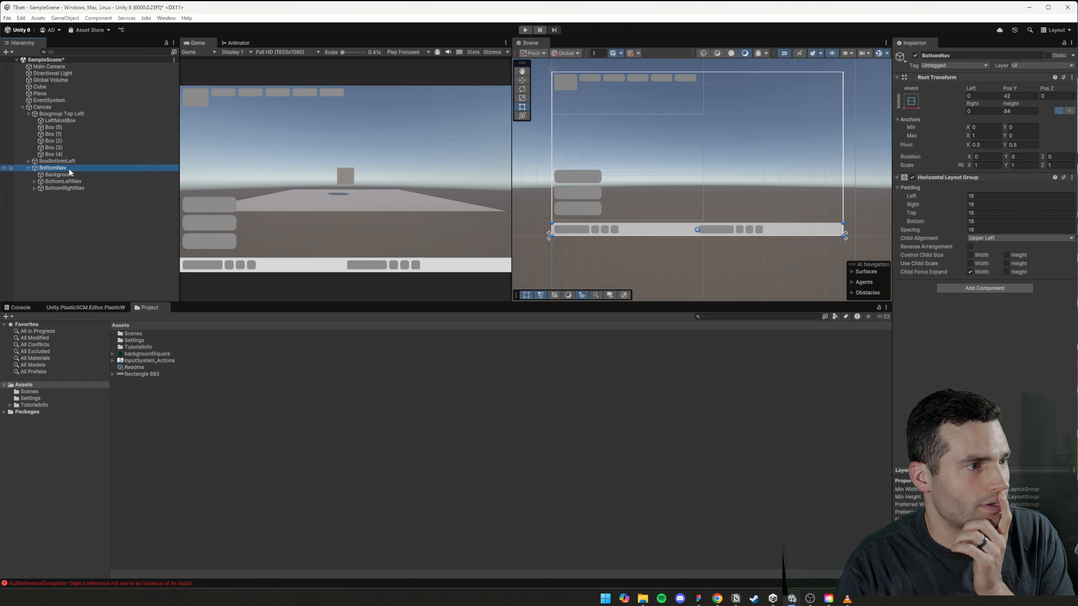
{"action": "left_click", "coordinate": [71, 181]}
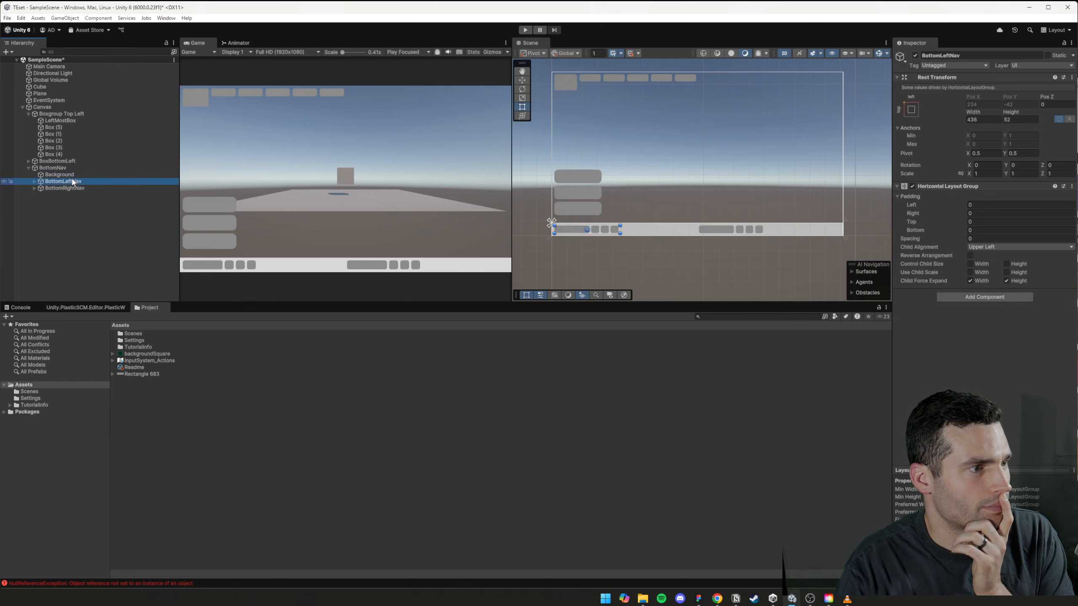
{"action": "left_click", "coordinate": [74, 188]}
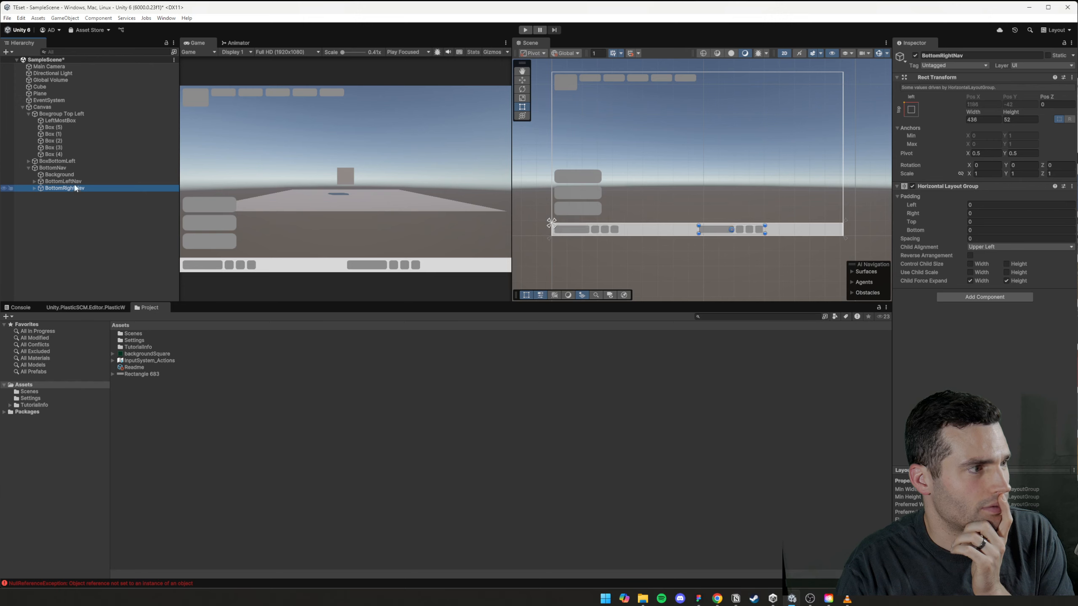
{"action": "left_click", "coordinate": [68, 168]}
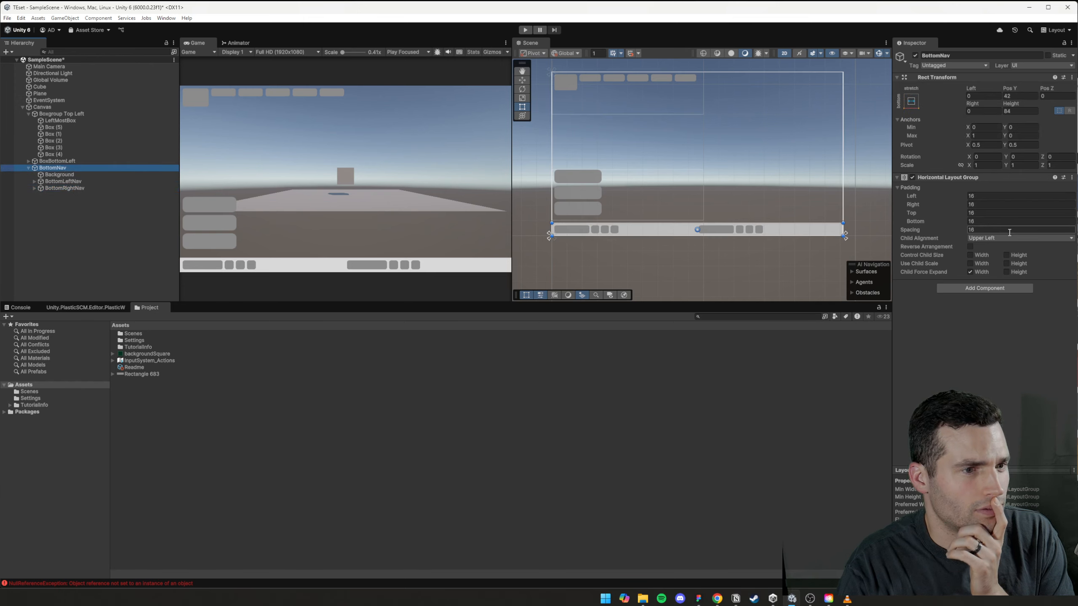
{"action": "mouse_move", "coordinate": [909, 230]}
{"action": "left_mouse_down"}
{"action": "mouse_move", "coordinate": [1027, 235]}
{"action": "mouse_move", "coordinate": [785, 233]}
{"action": "mouse_move", "coordinate": [910, 234]}
{"action": "left_mouse_up"}
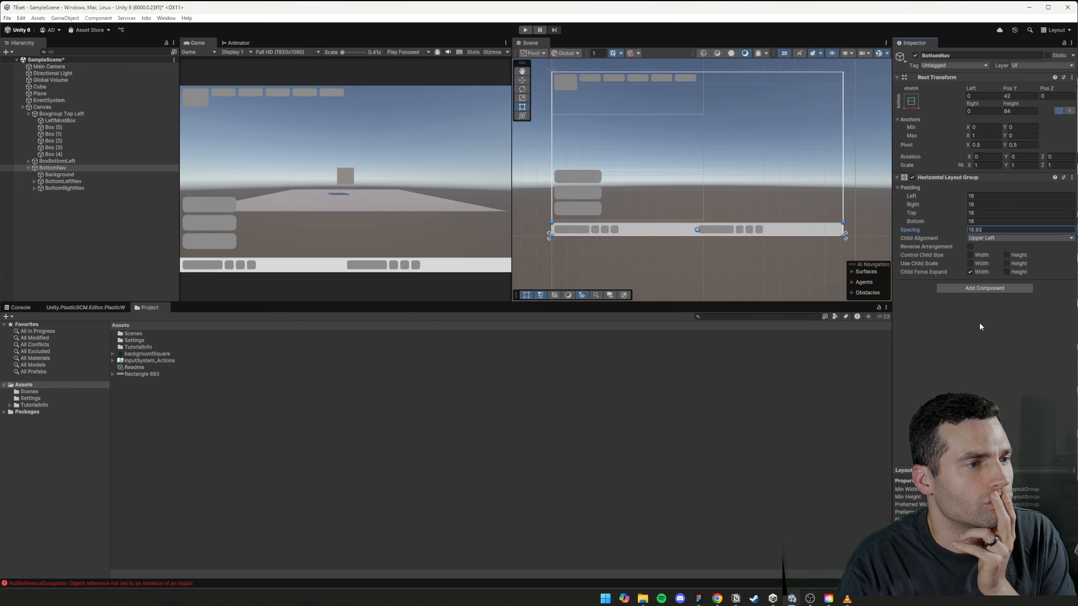
{"action": "left_click", "coordinate": [994, 229]}
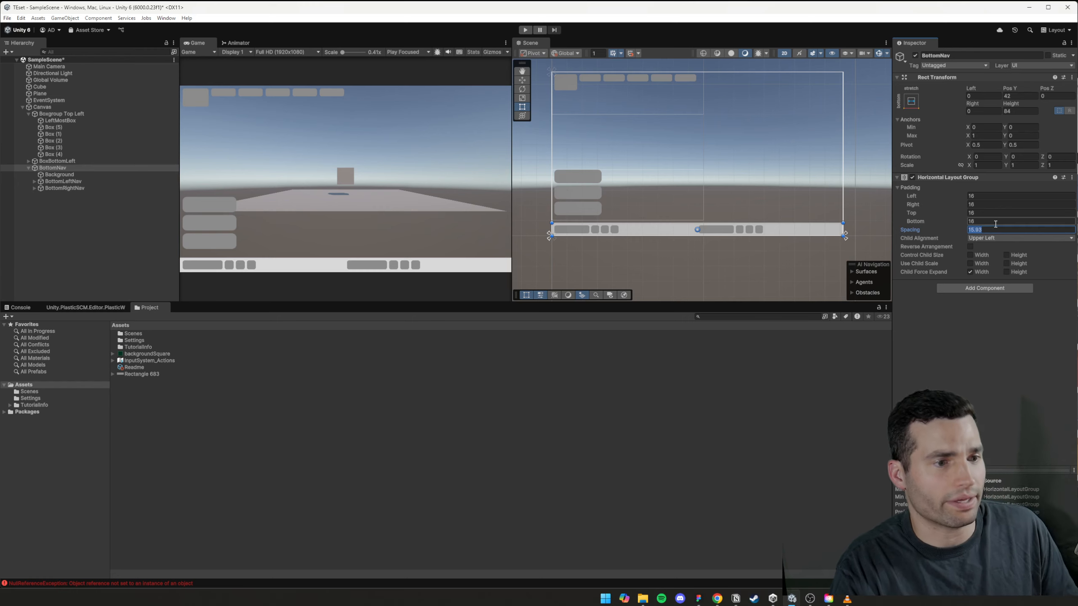
{"action": "type", "text": "16"}
{"action": "key", "text": "Return"}
- Disable the Horizontal Layout Group component on BottomNav
{"action": "left_click", "coordinate": [85, 188]}
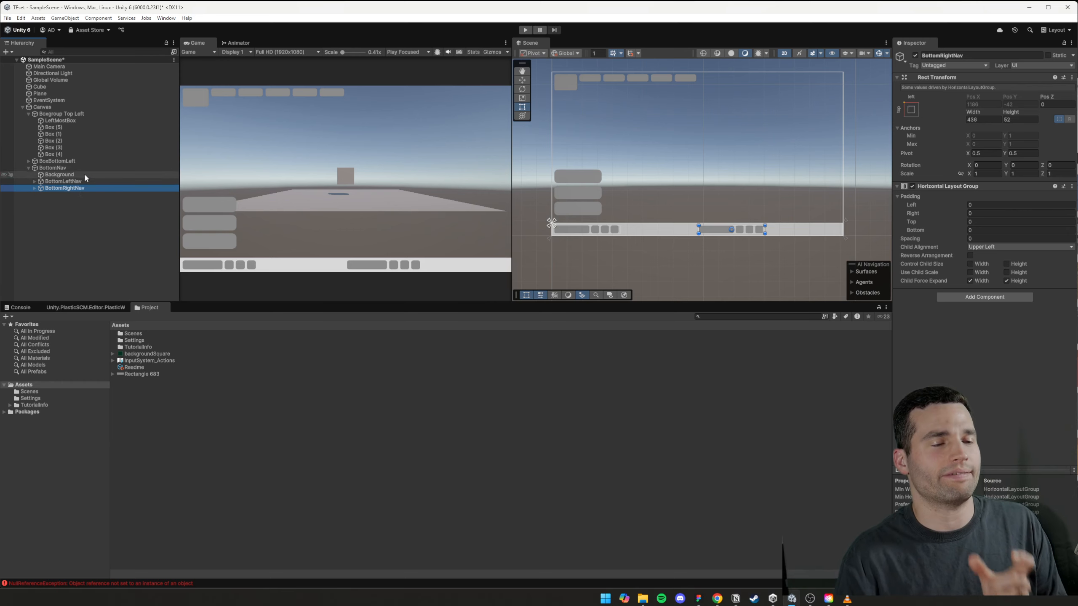
{"action": "left_click", "coordinate": [61, 168]}
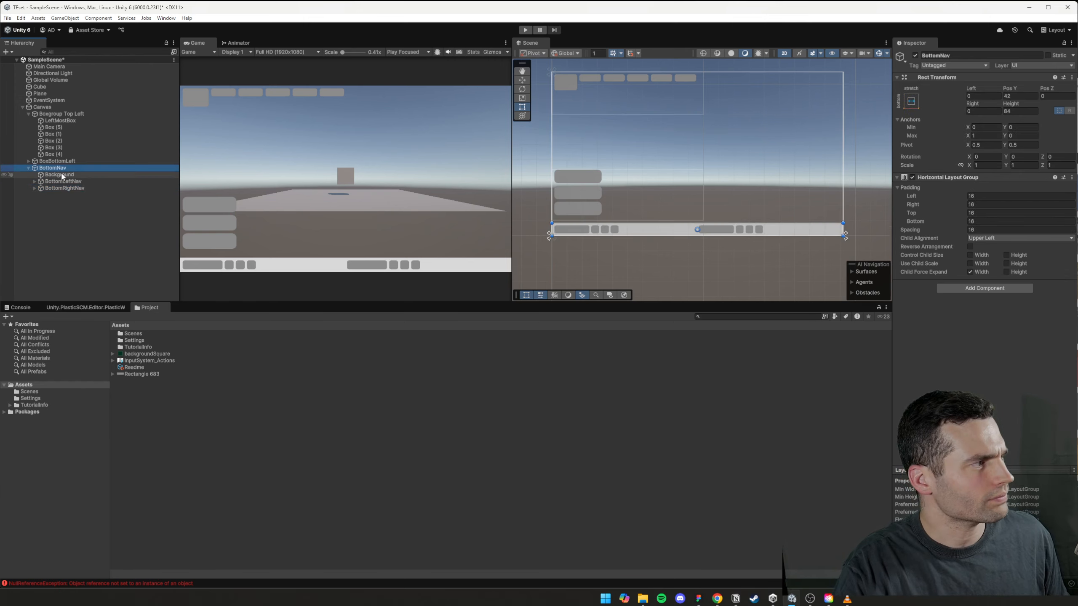
{"action": "left_click", "coordinate": [913, 178]}
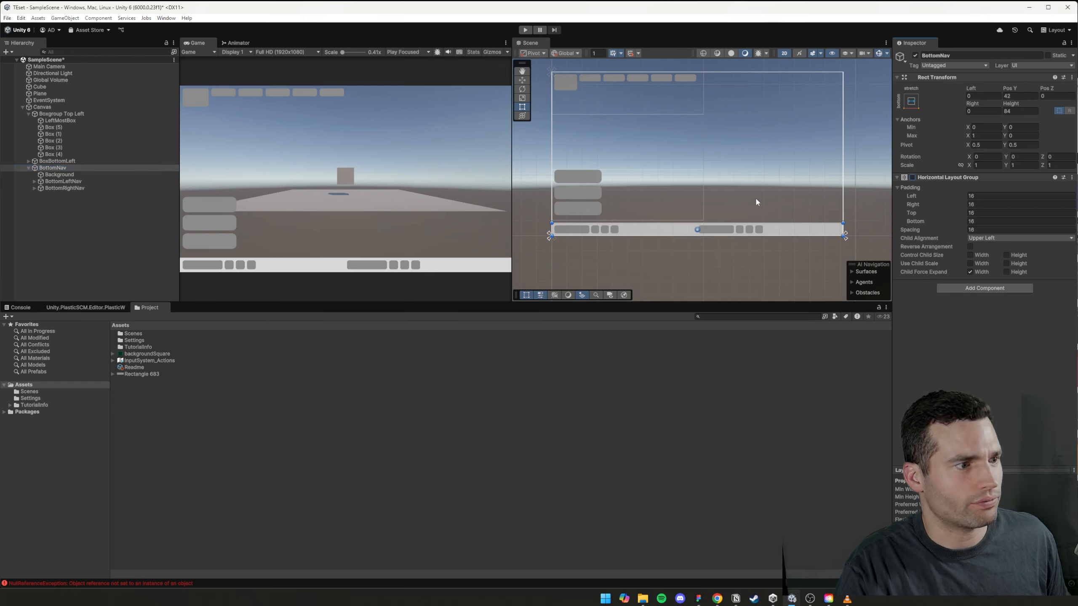
- Enlarge BottomLeftNav's rectangle to about 472 × 84 so it fills the bar's height and meets its left edge
{"action": "left_click", "coordinate": [71, 181]}
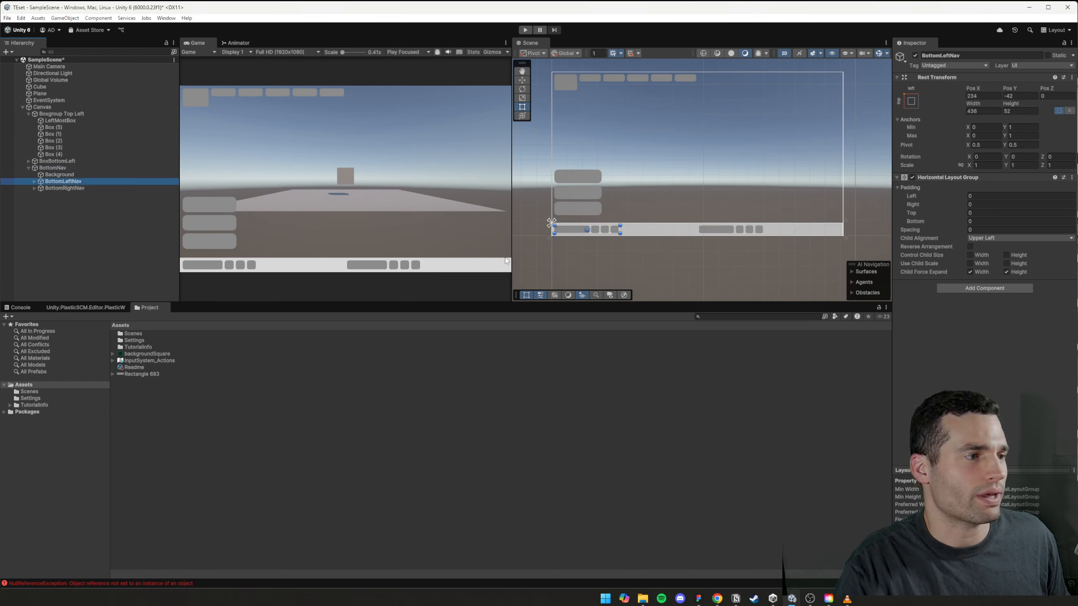
{"action": "scroll", "coordinate": [568, 230], "scroll_direction": "up", "scroll_amount": 3}
{"action": "left_click_drag", "start_coordinate": [537, 220], "coordinate": [532, 215]}
{"action": "left_click_drag", "start_coordinate": [662, 235], "coordinate": [668, 240]}
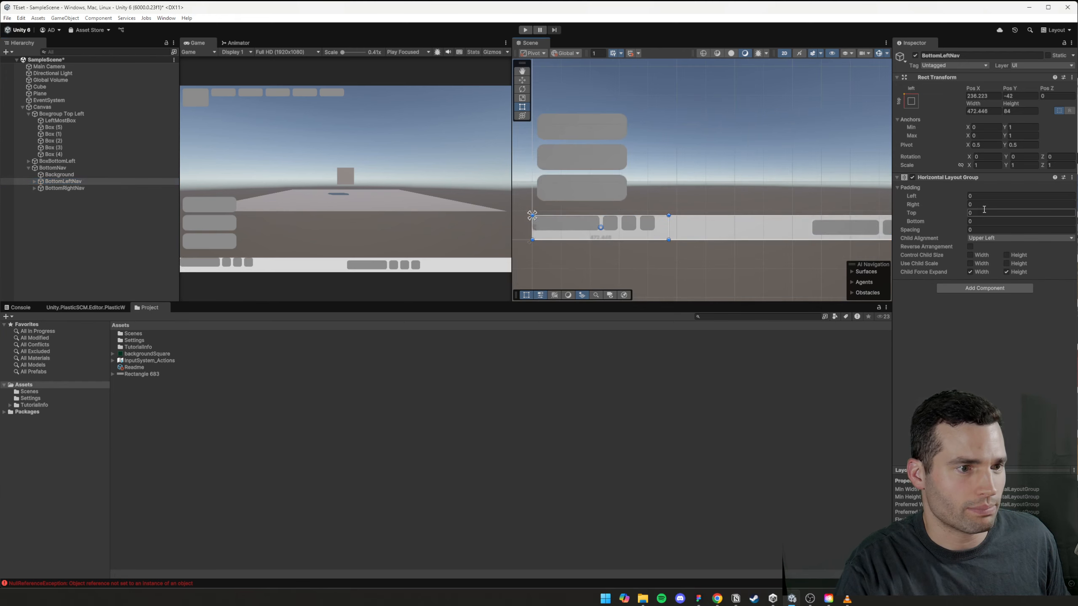
- Set BottomLeftNav's Horizontal Layout Group padding to 16 on all four sides and its spacing to 16
{"action": "type", "text": "16"}
{"action": "key", "text": "Tab"}
{"action": "type", "text": "16"}
{"action": "key", "text": "Tab"}
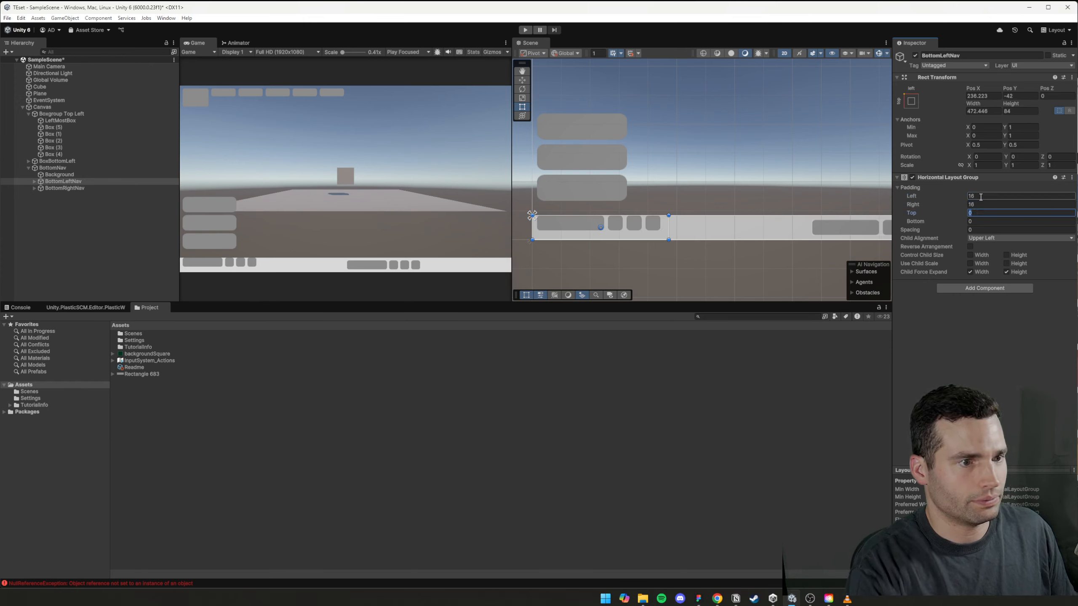
{"action": "type", "text": "16"}
{"action": "key", "text": "Tab"}
{"action": "key", "text": "Tab"}
{"action": "type", "text": "16"}
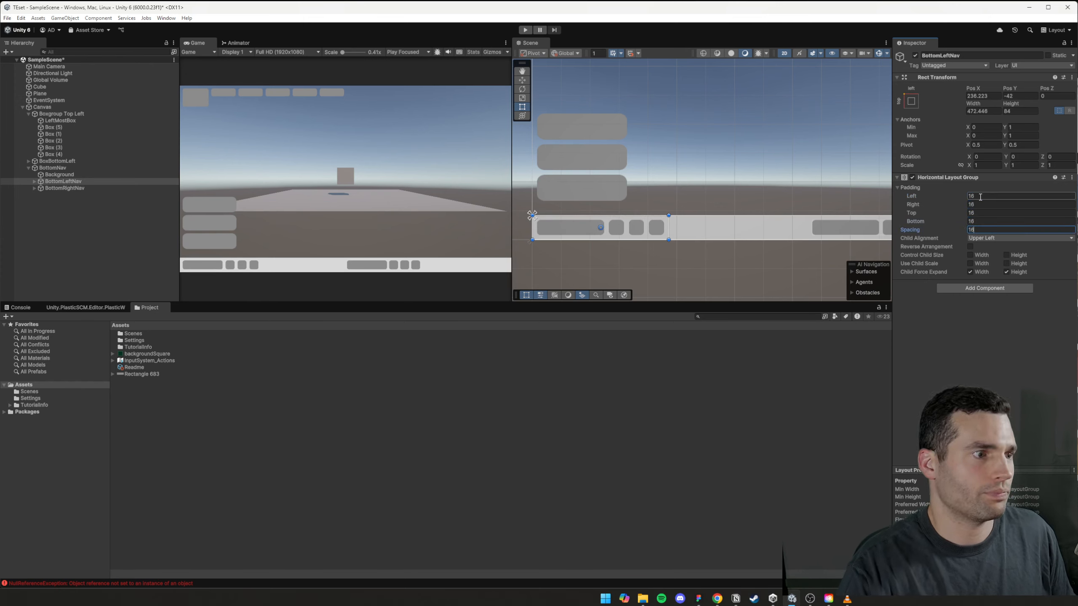
{"action": "key", "text": "Tab"}
- Set BottomRightNav's Horizontal Layout Group padding to 16 on all four sides and its spacing to 16
{"action": "left_click", "coordinate": [64, 188]}
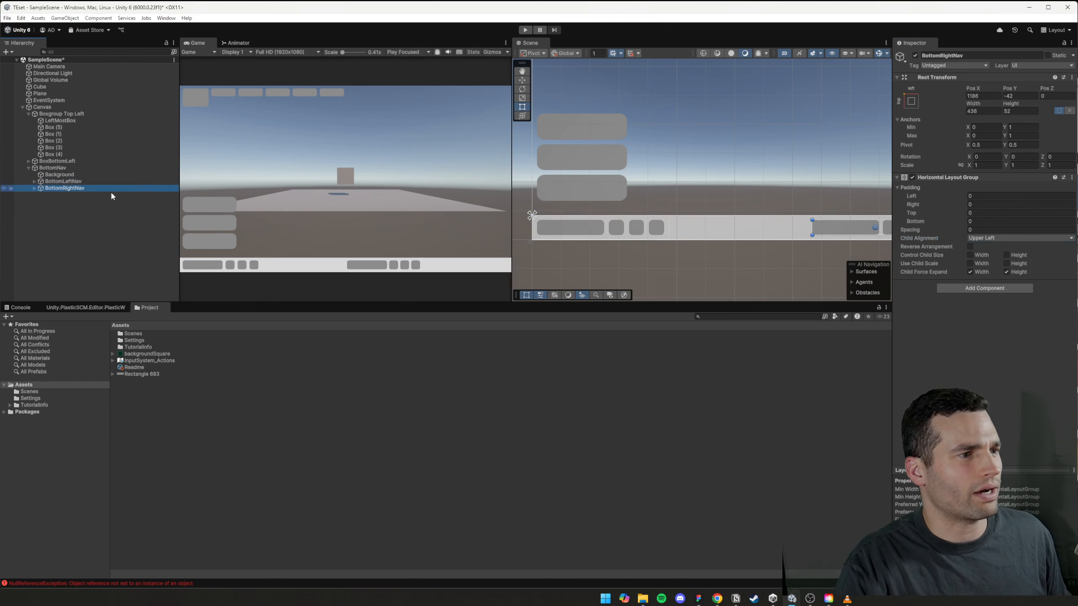
{"action": "left_click", "coordinate": [988, 196]}
{"action": "type", "text": "16"}
{"action": "key", "text": "Tab"}
{"action": "type", "text": "16"}
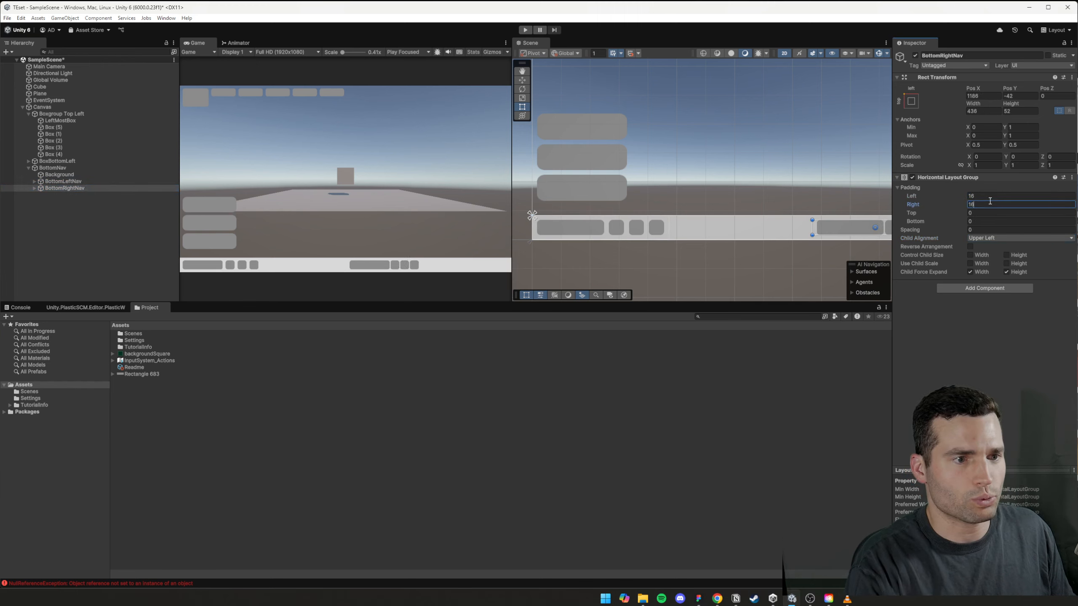
{"action": "key", "text": "Tab"}
{"action": "type", "text": "16"}
{"action": "key", "text": "Tab"}
{"action": "type", "text": "16"}
{"action": "key", "text": "Tab"}
{"action": "type", "text": "61"}
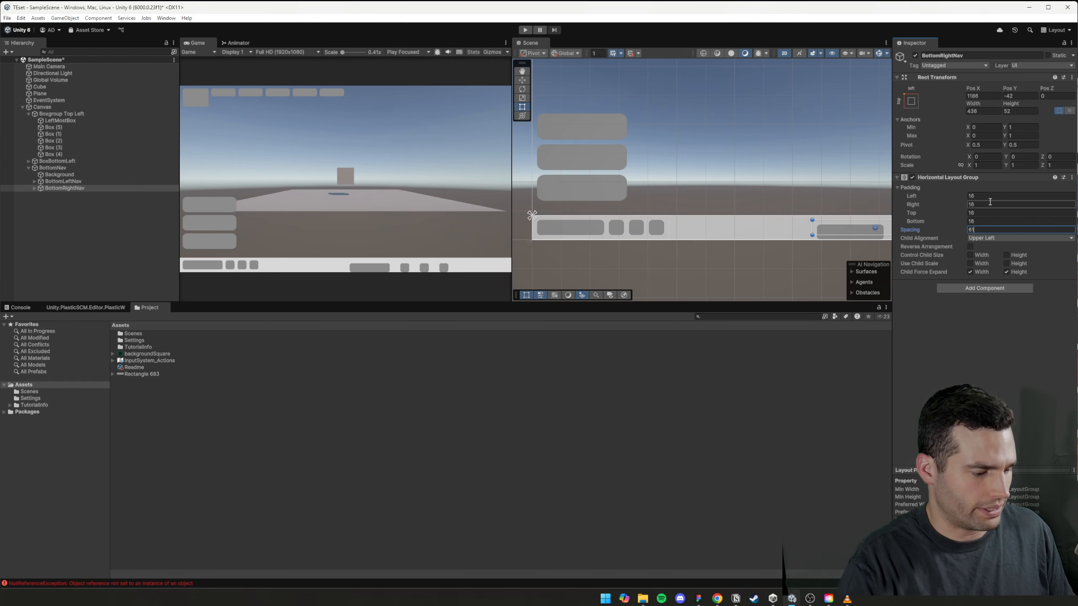
{"action": "key", "text": "BackSpace"}
{"action": "key", "text": "BackSpace"}
{"action": "type", "text": "16"}
{"action": "key", "text": "Tab"}
- Anchor and position BottomRightNav at the bottom-right corner of BottomNav, and enlarge its rectangle to about 472 × 84
{"action": "scroll", "coordinate": [797, 193], "scroll_direction": "down", "scroll_amount": 2}
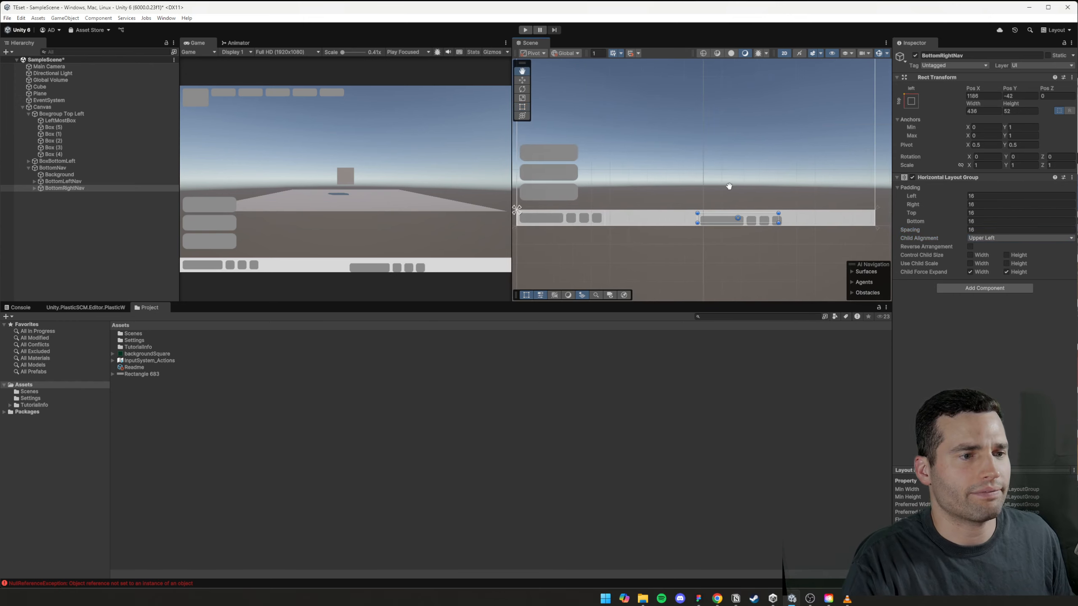
{"action": "left_click", "coordinate": [911, 101]}
{"action": "left_click", "coordinate": [977, 205], "text": "alt"}
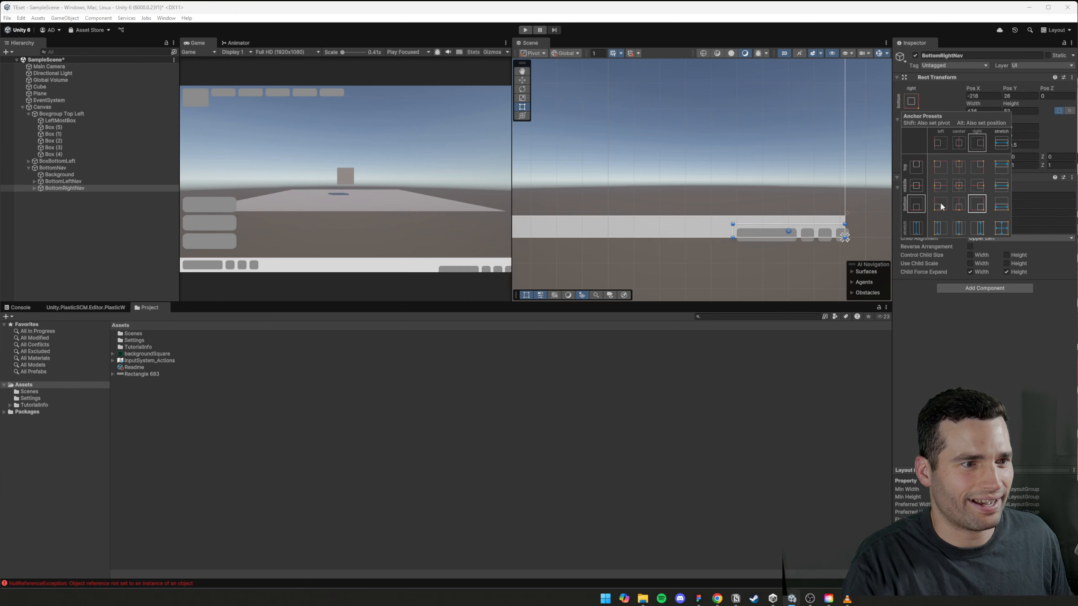
{"action": "left_click_drag", "start_coordinate": [697, 221], "coordinate": [689, 214]}
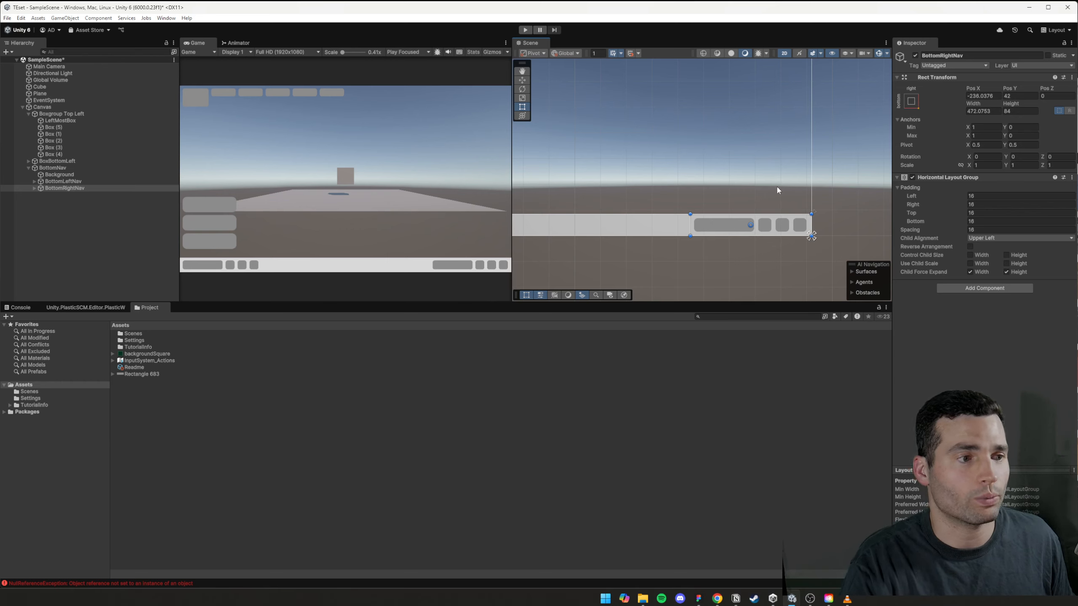
- Examine the BottomNav bar with its left and right box groups, both up close and within the whole canvas
{"action": "scroll", "coordinate": [758, 192], "scroll_direction": "up", "scroll_amount": 9}
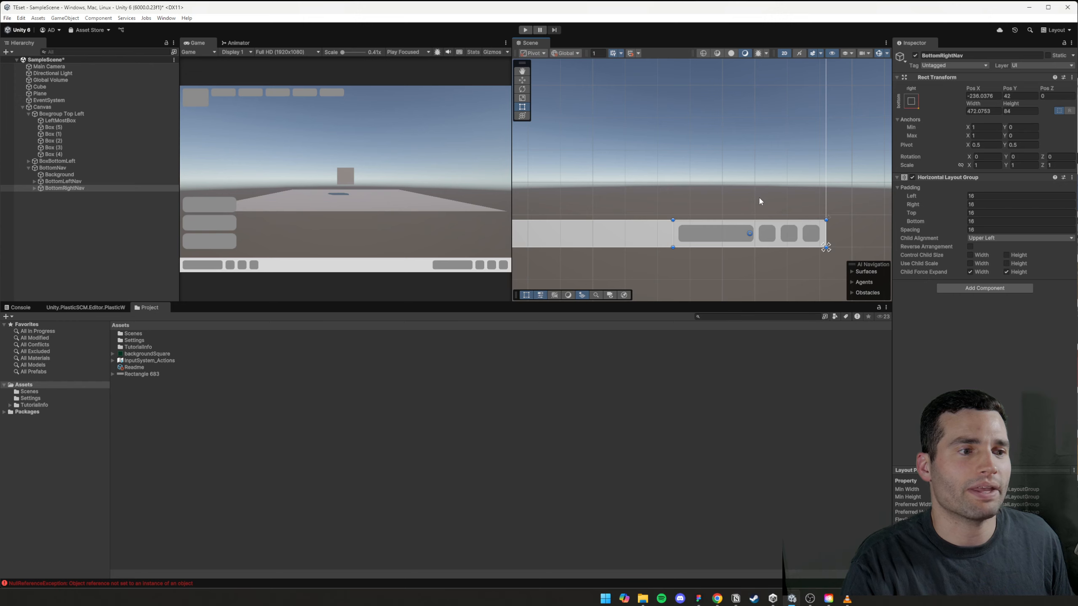
{"action": "scroll", "coordinate": [759, 199], "scroll_direction": "down", "scroll_amount": 8}
{"action": "scroll", "coordinate": [760, 198], "scroll_direction": "down", "scroll_amount": 7}
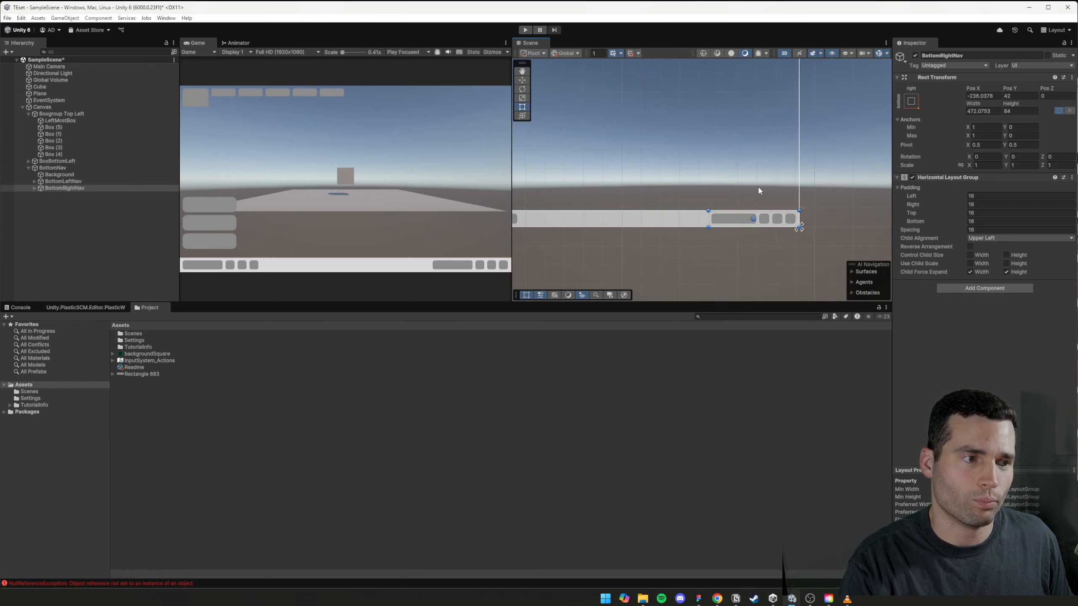
{"action": "middle_click_drag", "start_coordinate": [759, 187], "coordinate": [835, 230]}
{"action": "scroll", "coordinate": [835, 230], "scroll_direction": "down", "scroll_amount": 1}
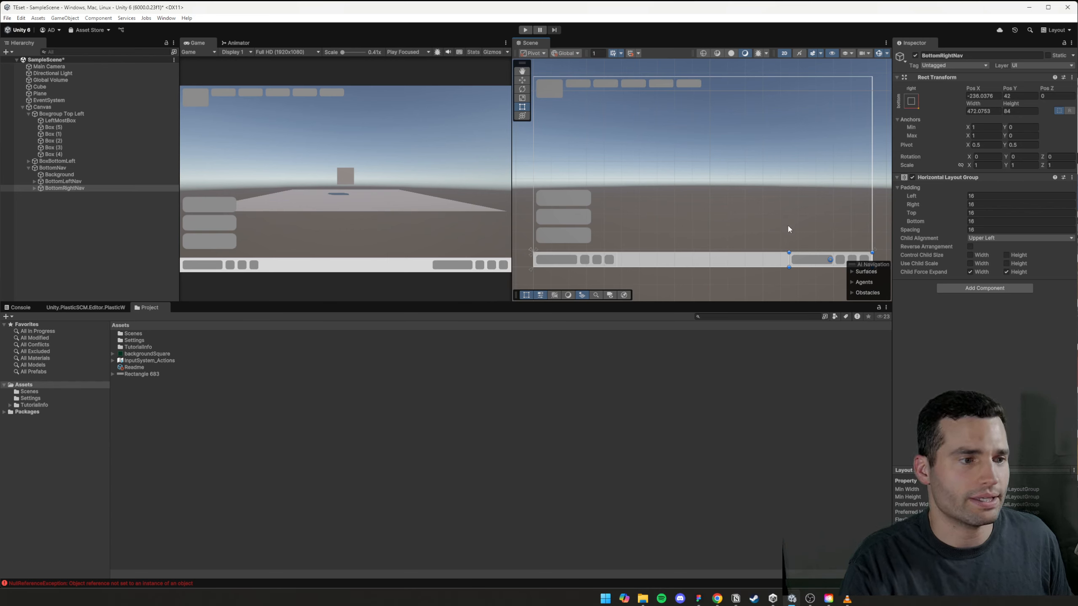
{"action": "scroll", "coordinate": [787, 224], "scroll_direction": "up", "scroll_amount": 4}
{"action": "middle_click_drag", "start_coordinate": [808, 241], "coordinate": [678, 204]}
{"action": "scroll", "coordinate": [748, 218], "scroll_direction": "up", "scroll_amount": 4}
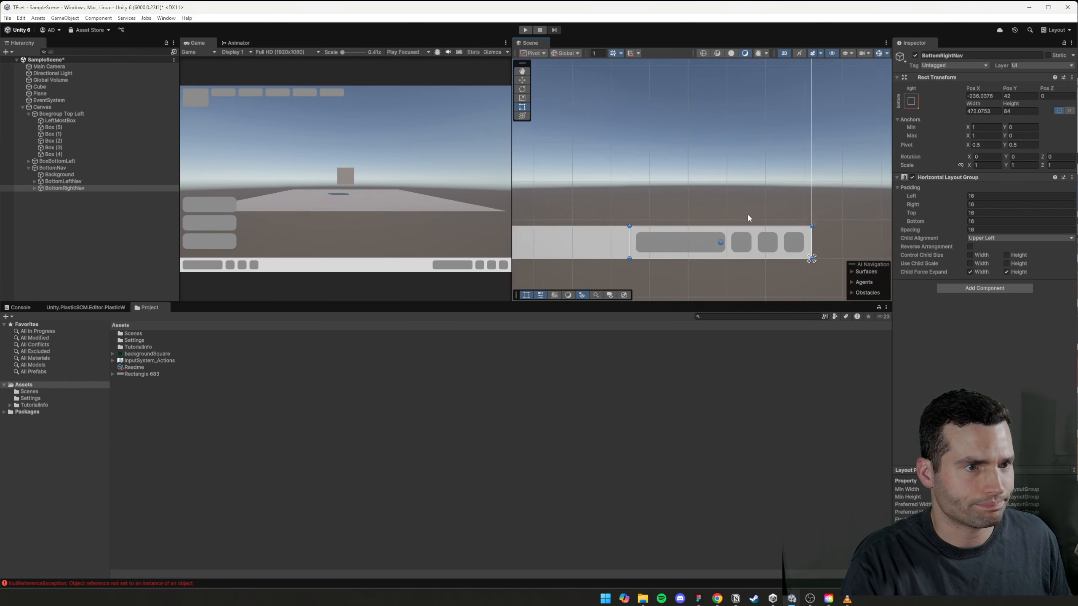
{"action": "scroll", "coordinate": [755, 203], "scroll_direction": "down", "scroll_amount": 2}
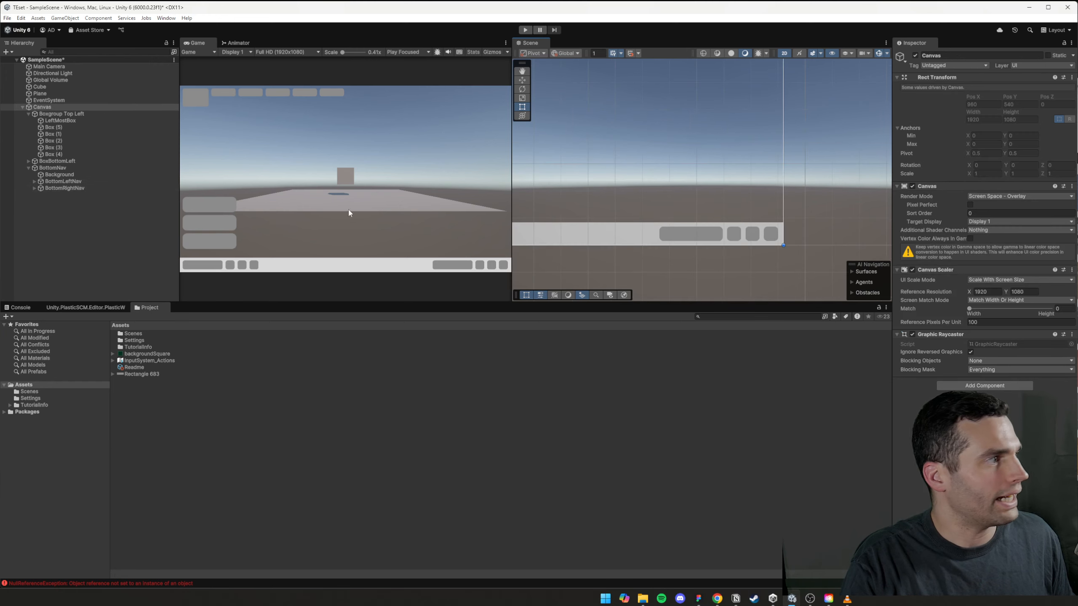
{"action": "left_click", "coordinate": [79, 175]}
{"action": "left_click", "coordinate": [80, 180]}
{"action": "left_click", "coordinate": [75, 168]}
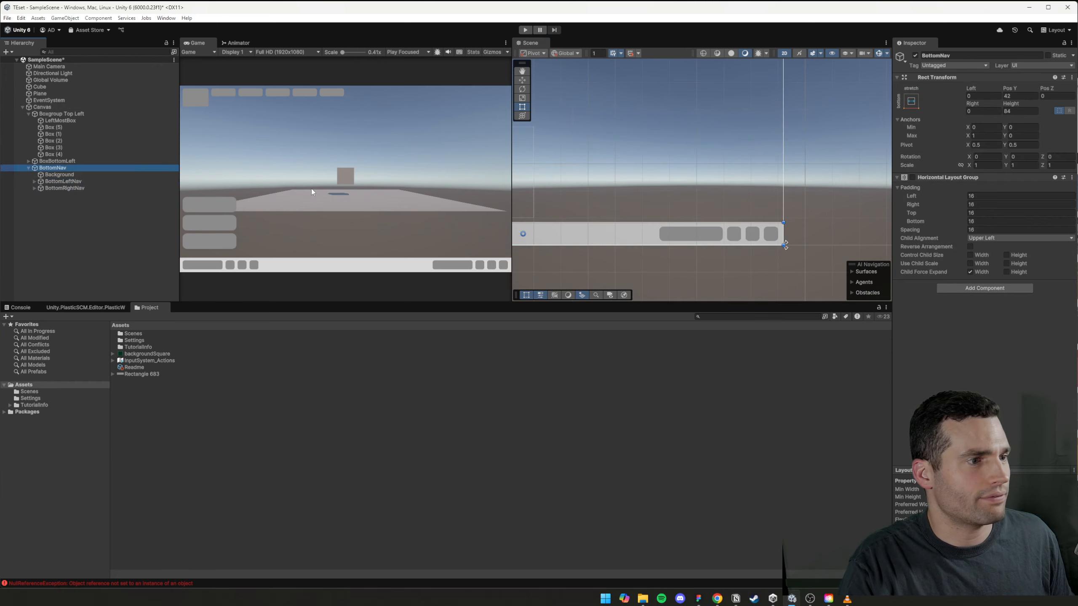
{"action": "scroll", "coordinate": [720, 204], "scroll_direction": "down", "scroll_amount": 3}
{"action": "scroll", "coordinate": [721, 206], "scroll_direction": "down", "scroll_amount": 3}
{"action": "middle_click_drag", "start_coordinate": [683, 200], "coordinate": [764, 196]}
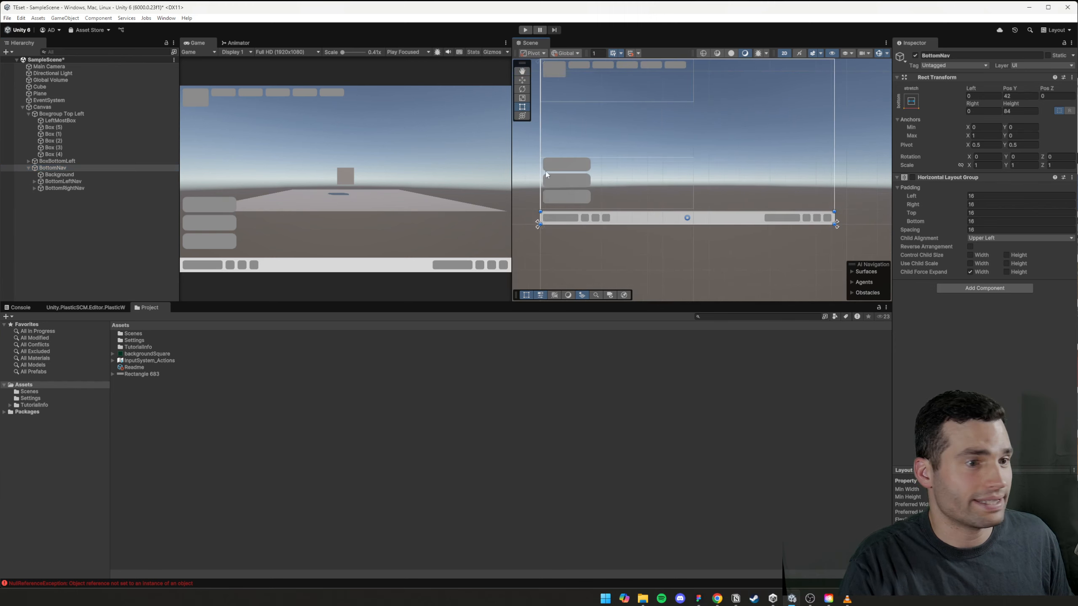
- Compare BottomNav with its Horizontal Layout Group on and off, and remove that component
{"action": "right_click", "coordinate": [957, 177]}
{"action": "left_click", "coordinate": [912, 177]}
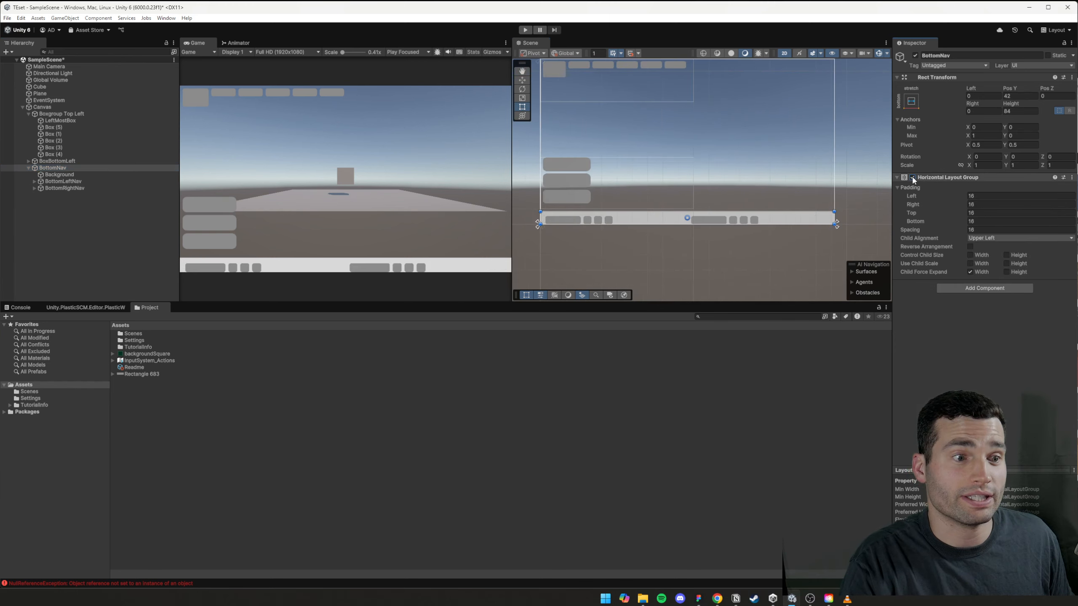
{"action": "left_click", "coordinate": [912, 178]}
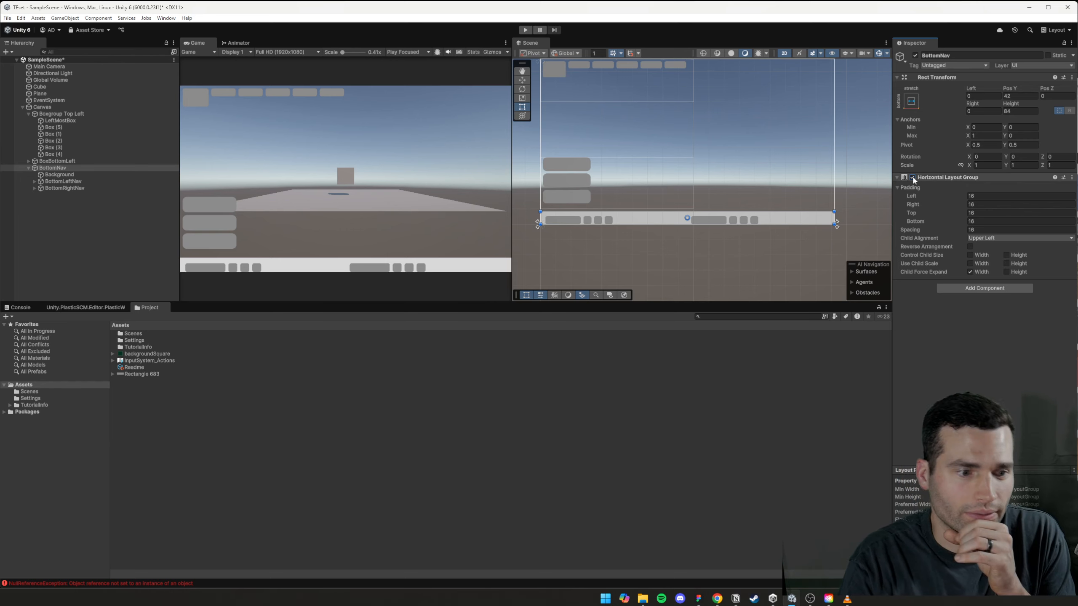
{"action": "left_click", "coordinate": [912, 177]}
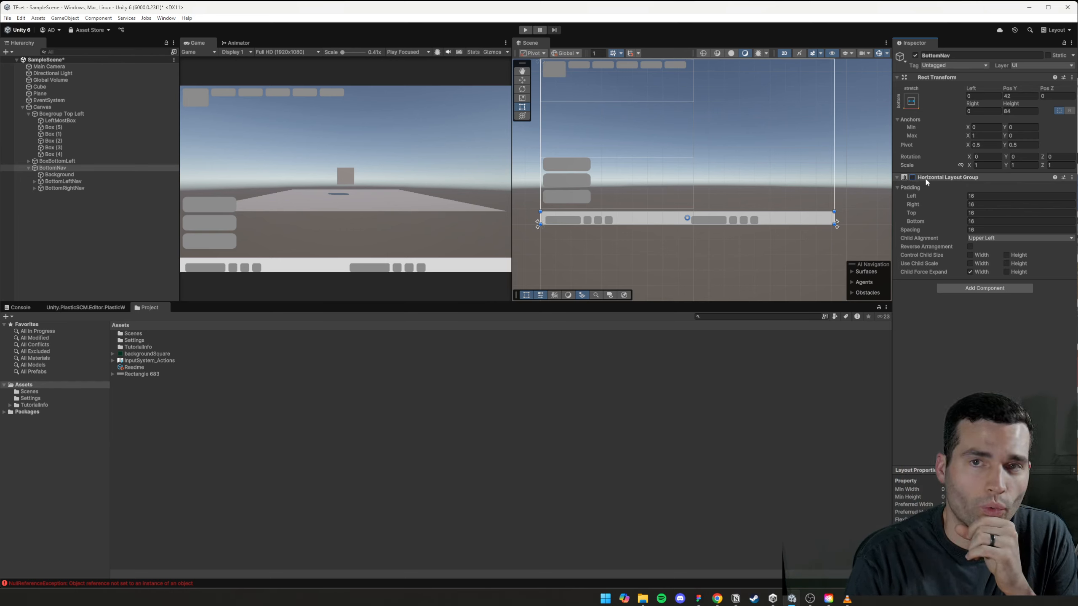
{"action": "right_click", "coordinate": [985, 176]}
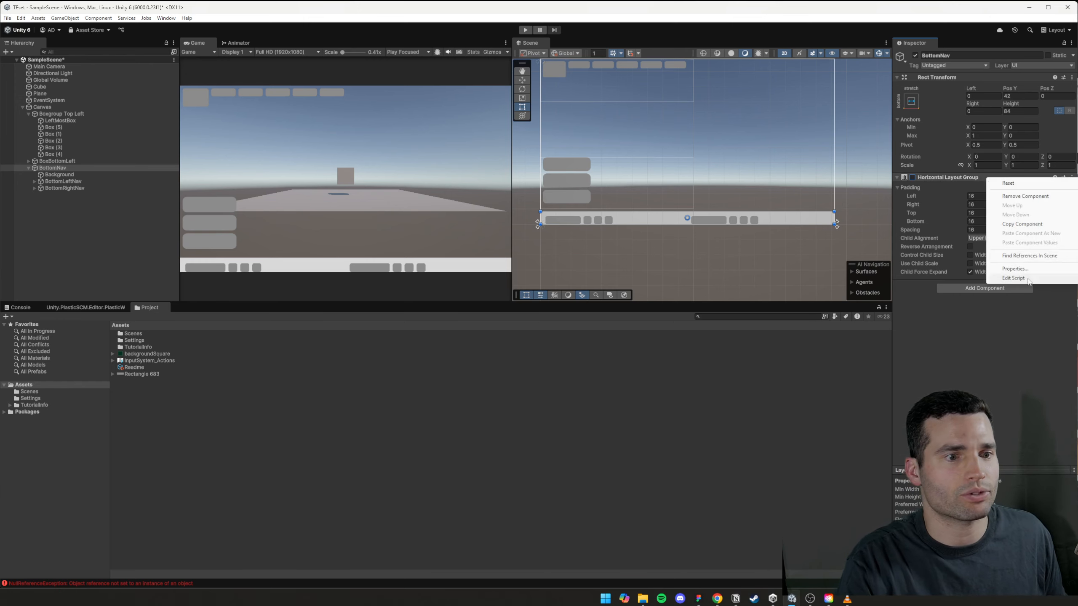
{"action": "left_click", "coordinate": [999, 197]}
- Anchor and position BottomLeftNav at the bottom-left corner and BottomRightNav at the bottom-right corner of BottomNav
{"action": "left_click", "coordinate": [63, 181]}
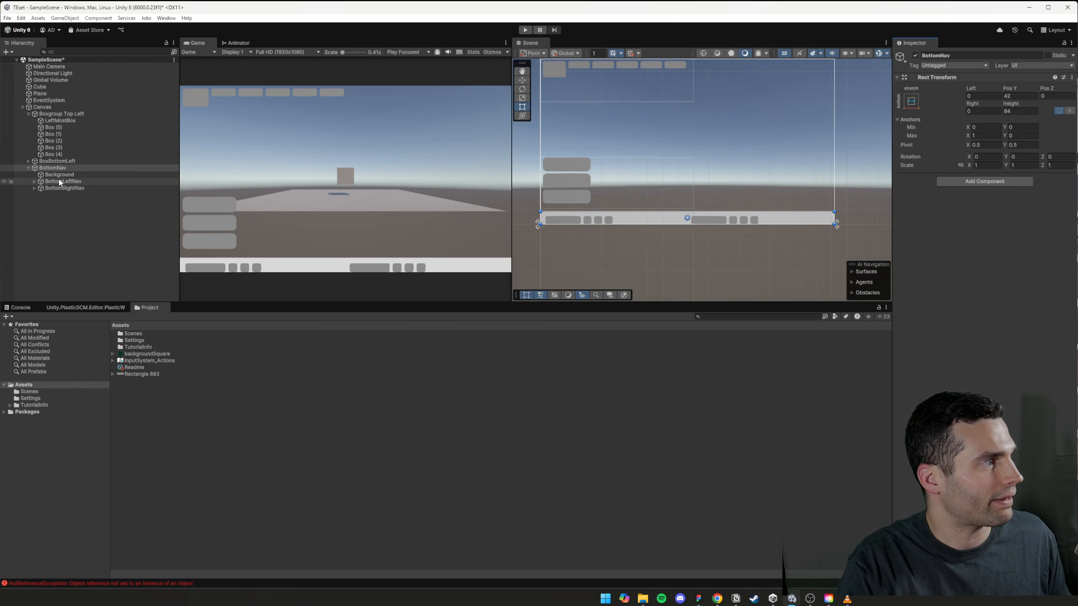
{"action": "left_click", "coordinate": [911, 101]}
{"action": "left_click", "coordinate": [940, 205], "text": "alt+shift"}
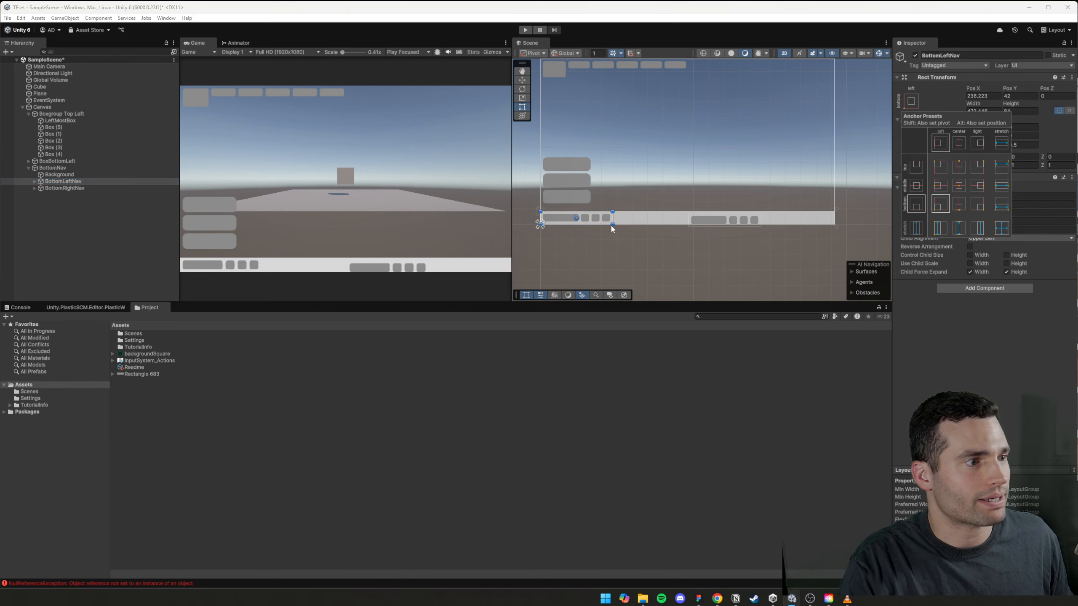
{"action": "left_click", "coordinate": [133, 187]}
{"action": "left_click", "coordinate": [911, 101]}
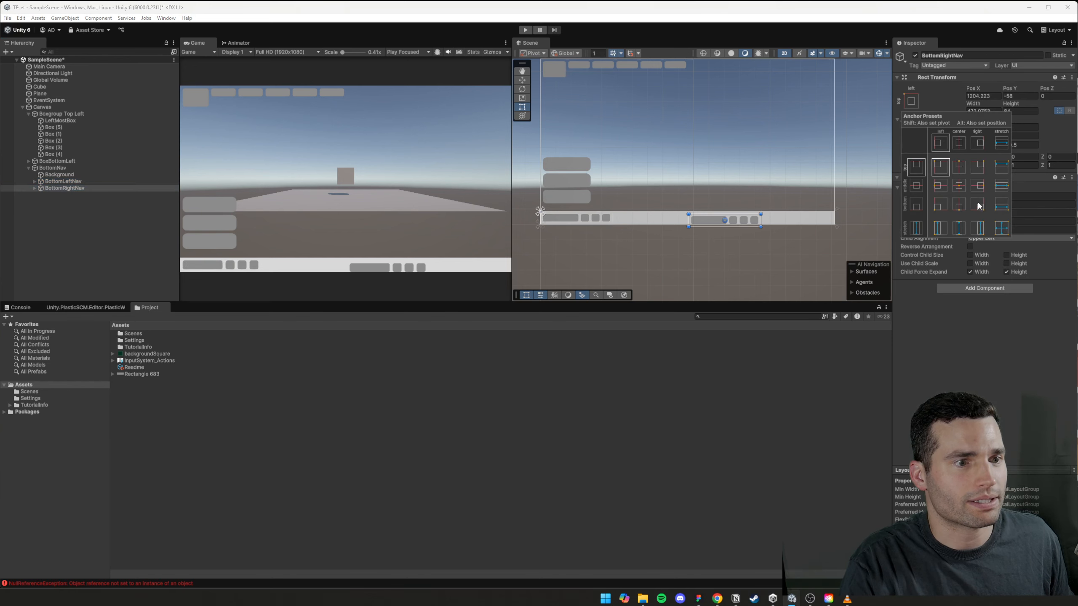
{"action": "left_click", "coordinate": [976, 203], "text": "alt"}
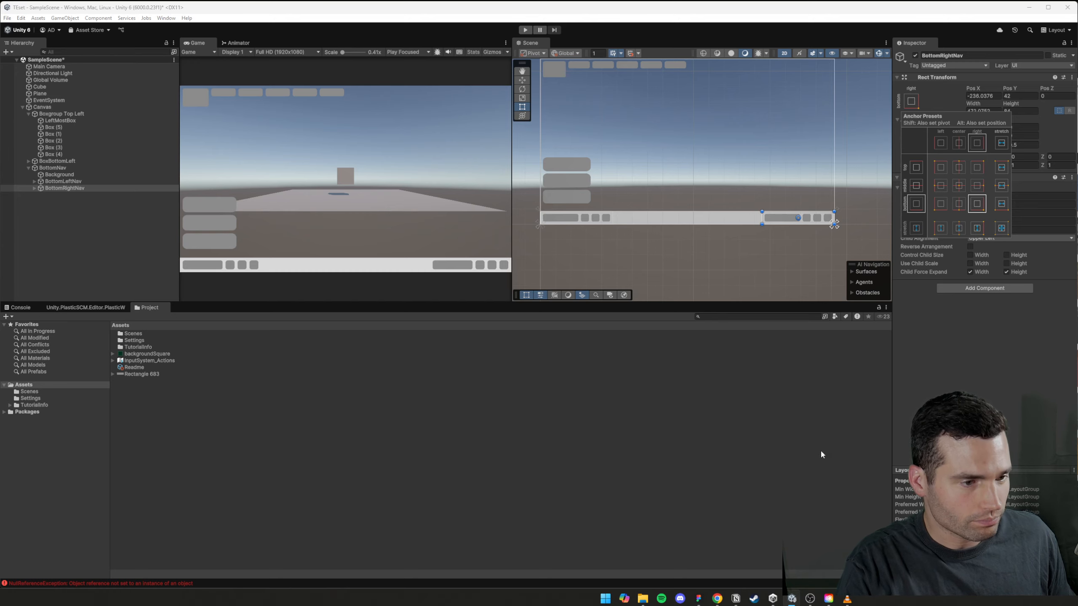
- Switch to Figma and compare the original frame's layout with the rebuilt canvas in Unity
{"action": "left_click", "coordinate": [698, 599]}
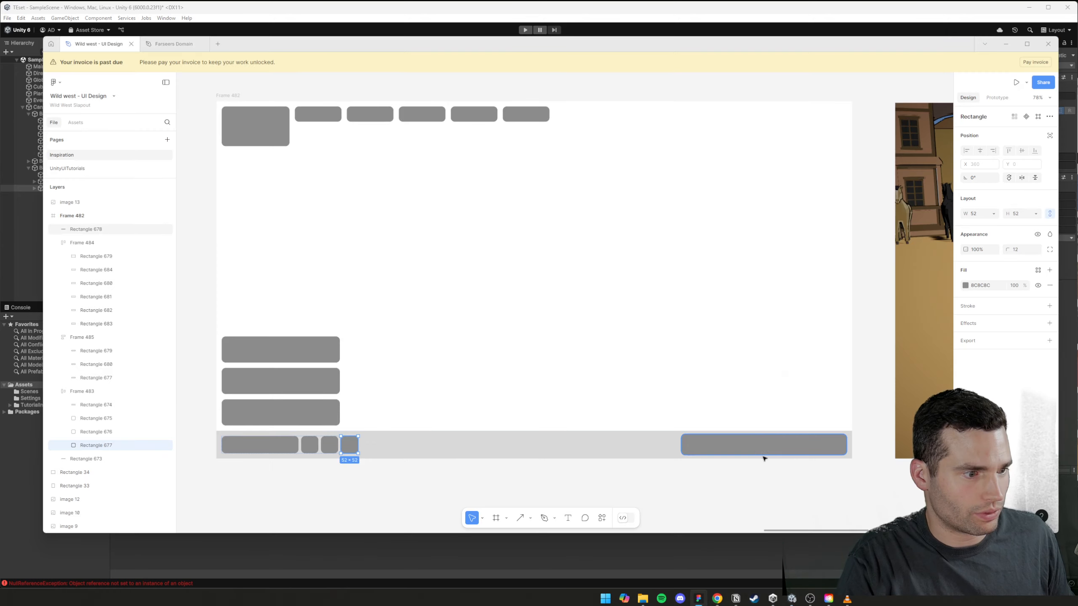
{"action": "left_click", "coordinate": [697, 599]}
{"action": "left_click", "coordinate": [72, 182]}
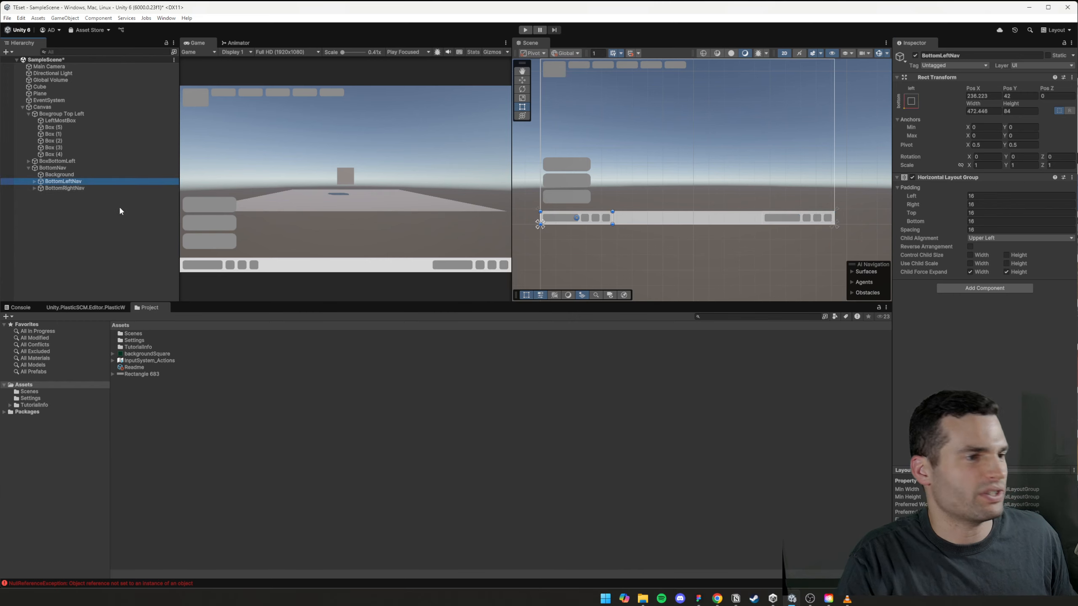
{"action": "left_click", "coordinate": [847, 151]}
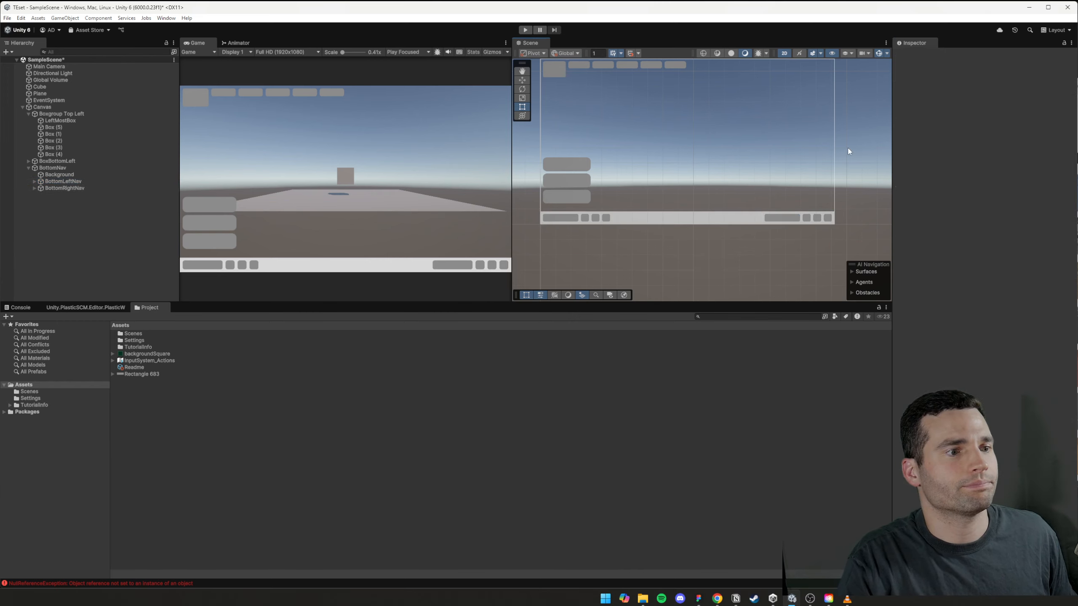
{"action": "left_click", "coordinate": [698, 599]}
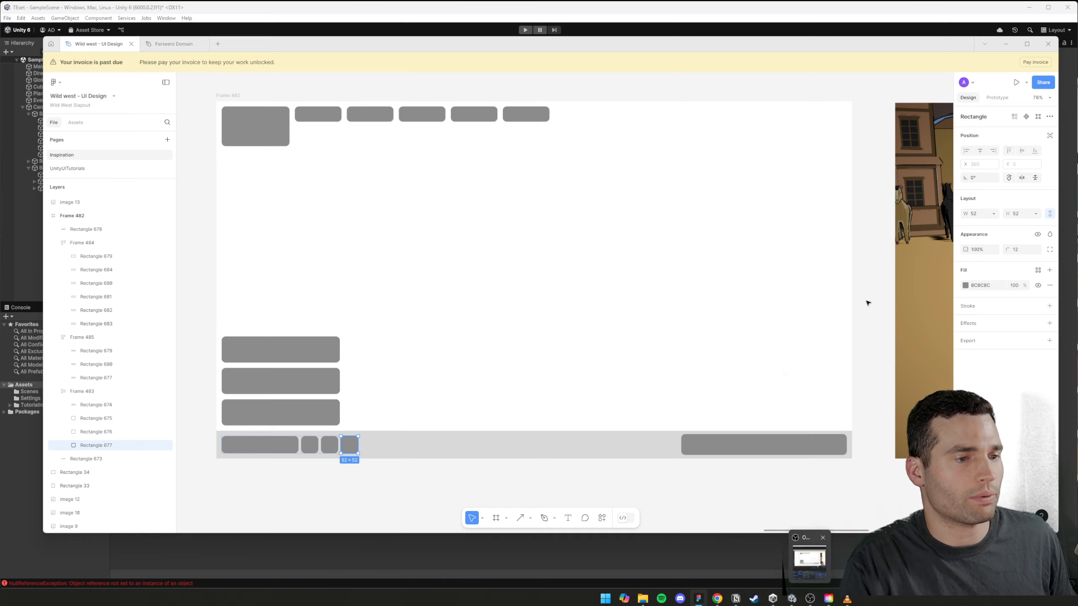
{"action": "left_click", "coordinate": [662, 256]}
{"action": "middle_click_drag", "start_coordinate": [840, 285], "coordinate": [460, 292]}
{"action": "key", "text": "alt+Tab"}
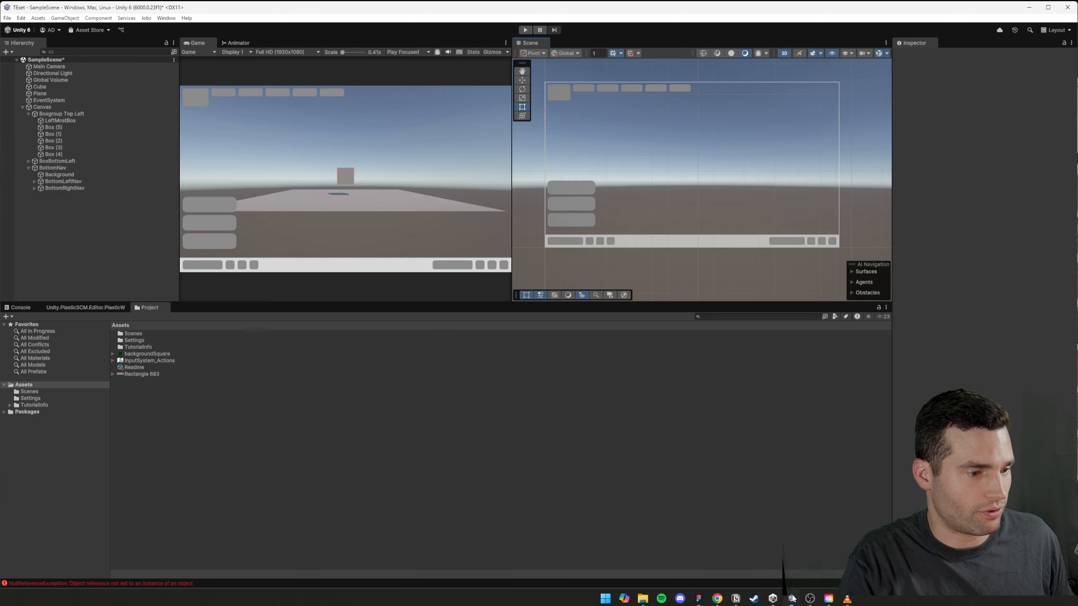
- Play the scene and preview the UI in a maximised Game view at 4K UHD (3840x2160) and Ultrawide (3440x1440)
{"action": "left_click", "coordinate": [525, 30]}
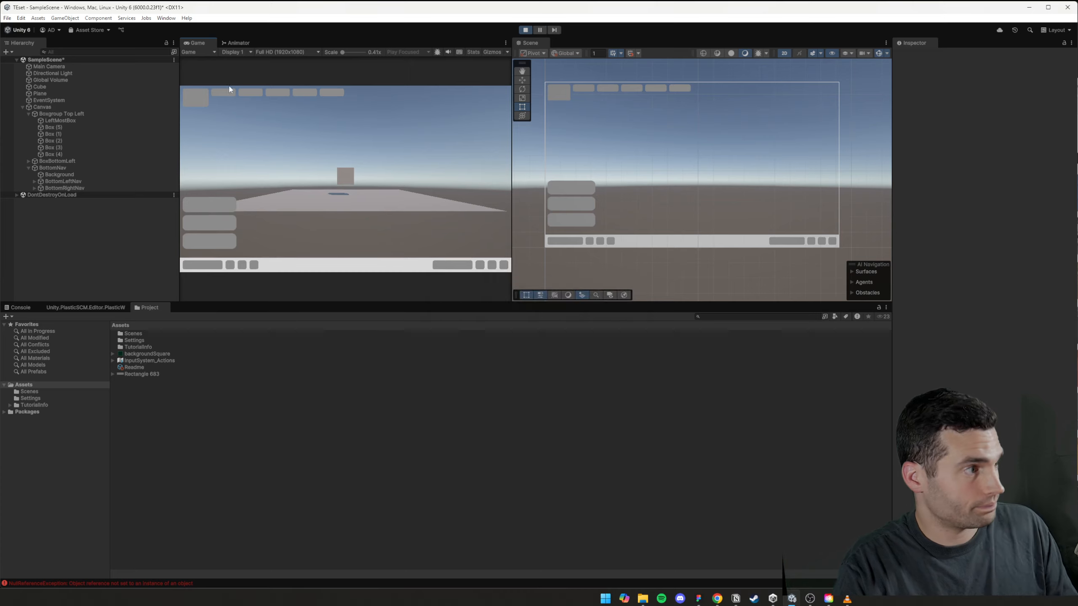
{"action": "double_click", "coordinate": [201, 41]}
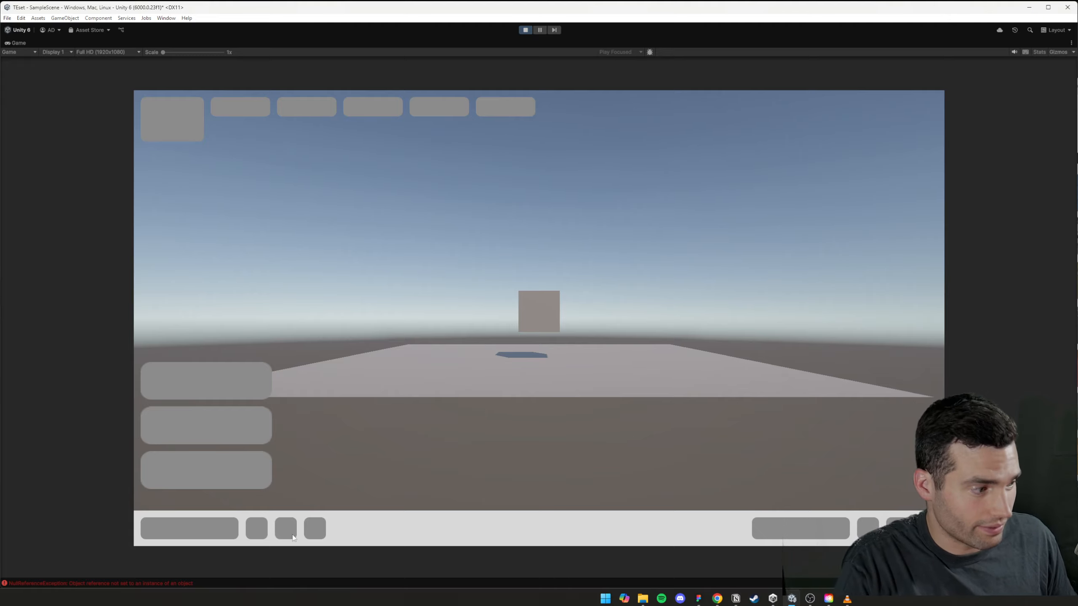
{"action": "left_click", "coordinate": [118, 52]}
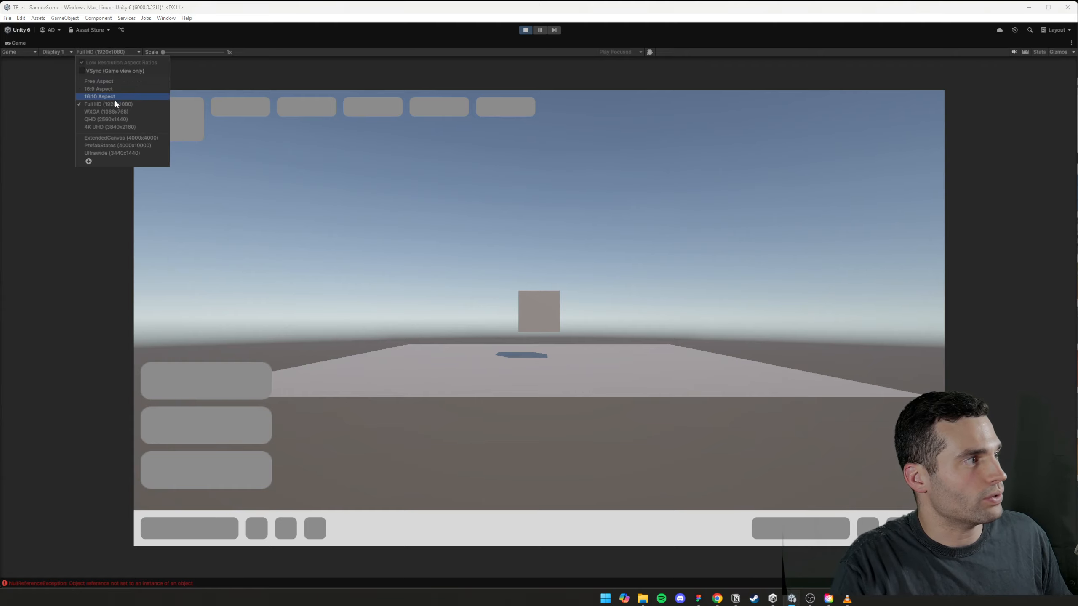
{"action": "left_click", "coordinate": [122, 127]}
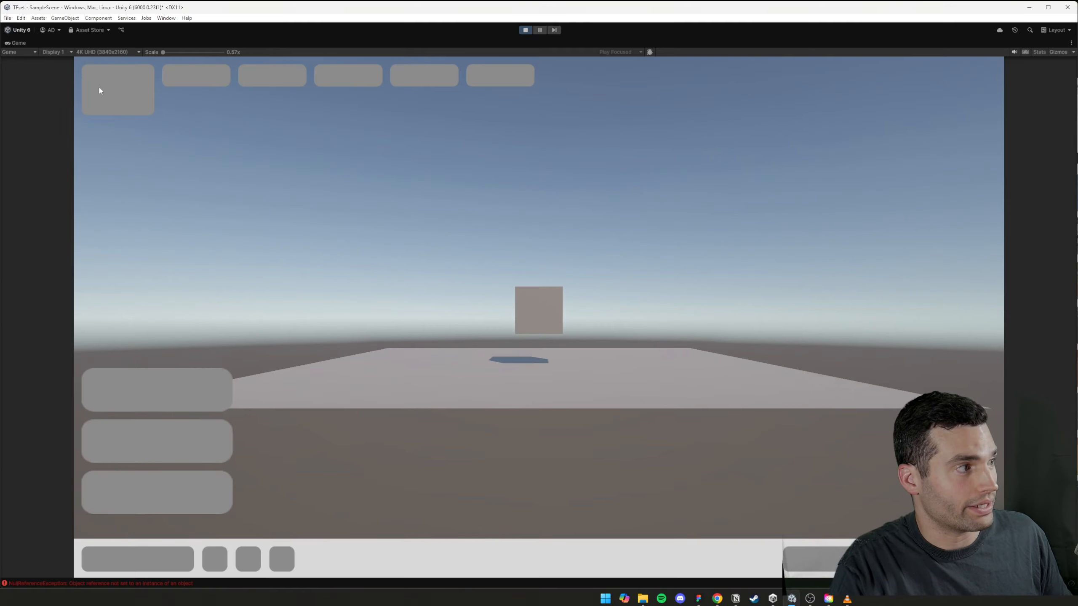
{"action": "left_click", "coordinate": [119, 51]}
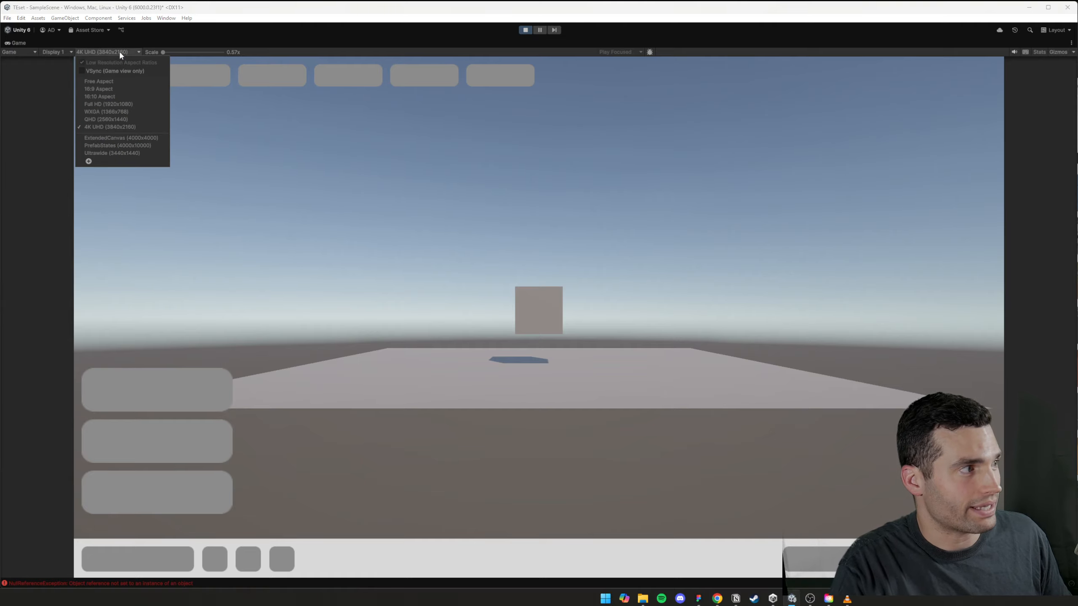
{"action": "left_click", "coordinate": [124, 153]}
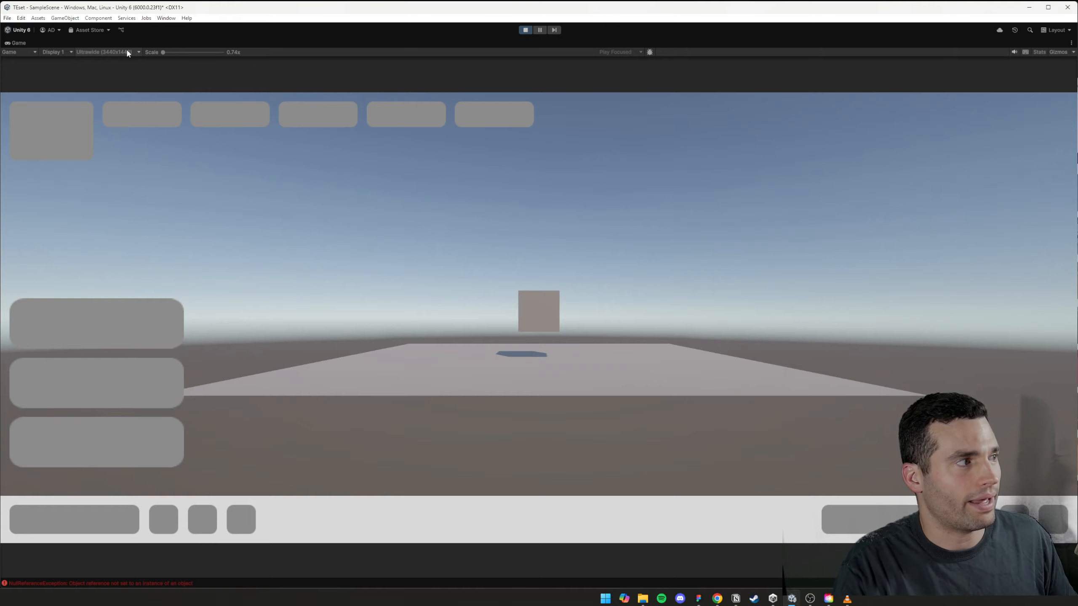
{"action": "double_click", "coordinate": [17, 43]}
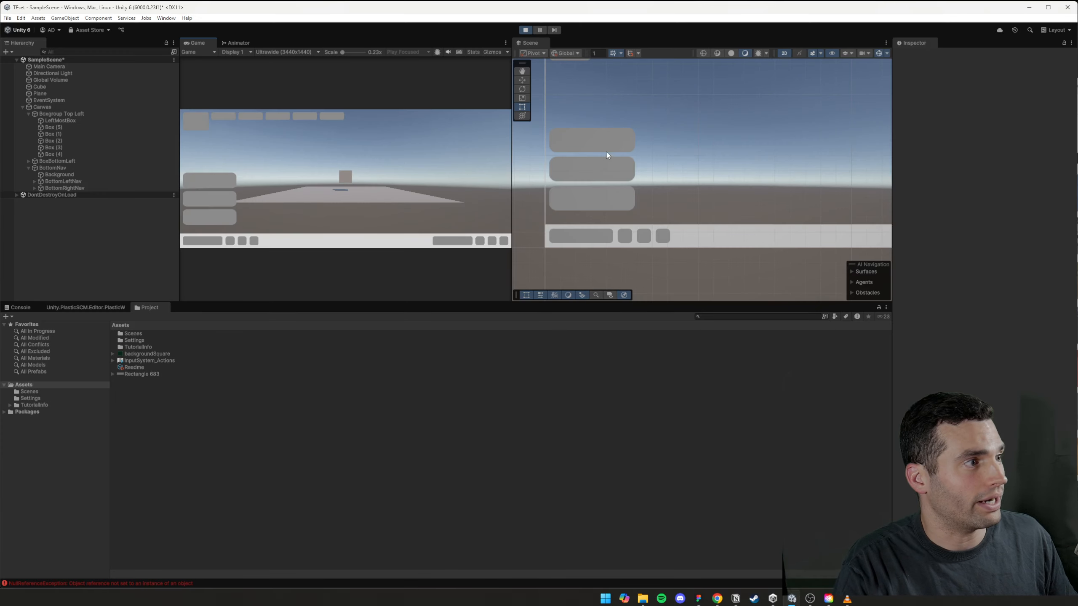
- Try Shrink and Expand as the Canvas Scaler's Screen Match Mode on the Canvas while the scene is playing
{"action": "left_click", "coordinate": [48, 108]}
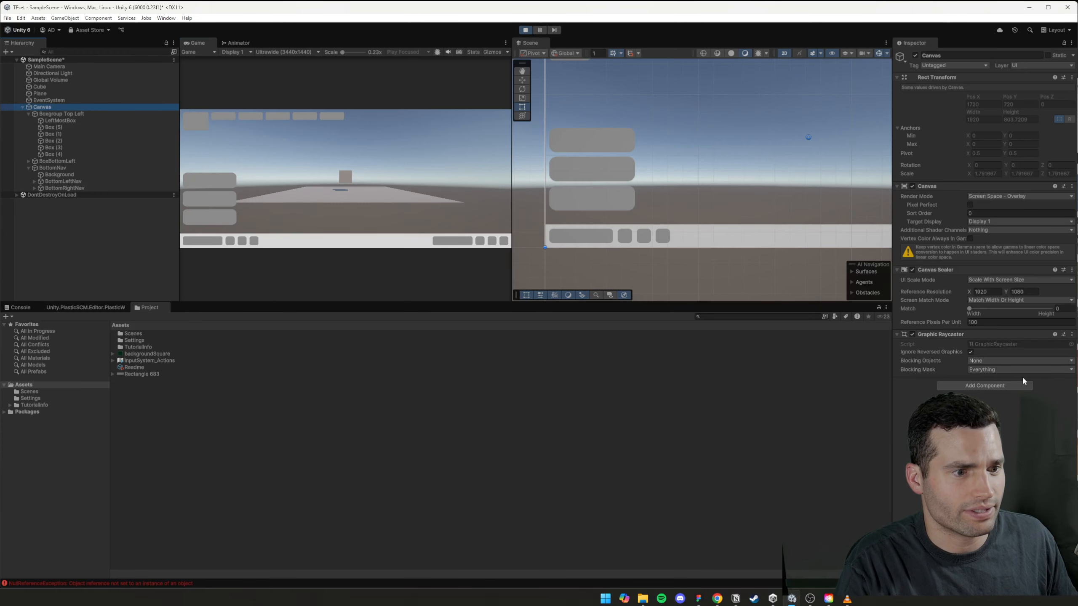
{"action": "left_click", "coordinate": [1004, 300]}
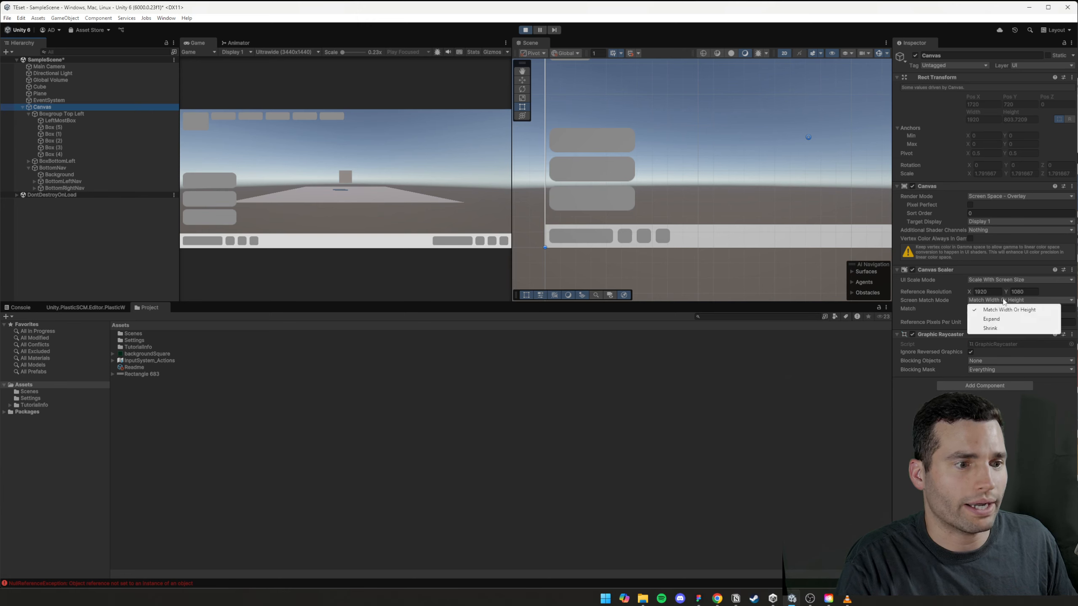
{"action": "left_click", "coordinate": [993, 328]}
{"action": "left_click", "coordinate": [989, 300]}
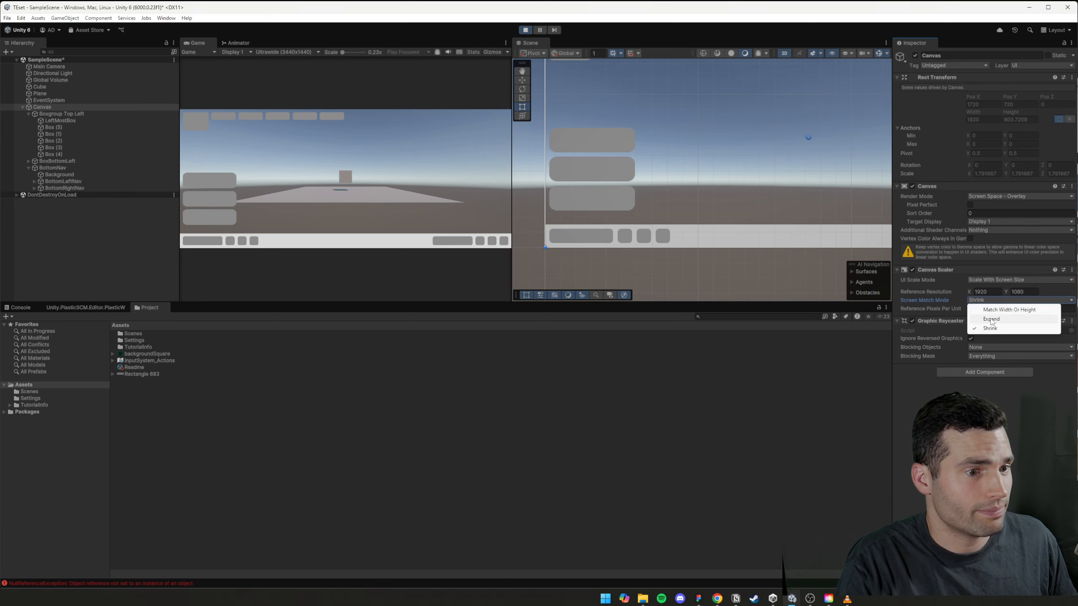
{"action": "left_click", "coordinate": [989, 319]}
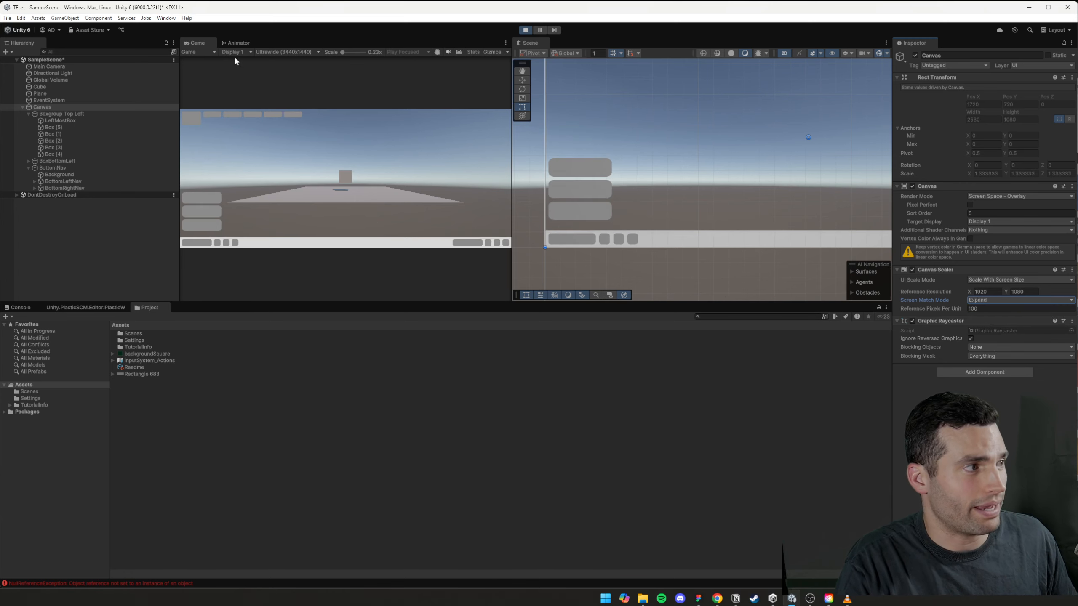
- Compare the maximised Game view at Full HD (1920x1080) and Ultrawide (3440x1440), exit play mode and frame the Canvas
{"action": "double_click", "coordinate": [198, 43]}
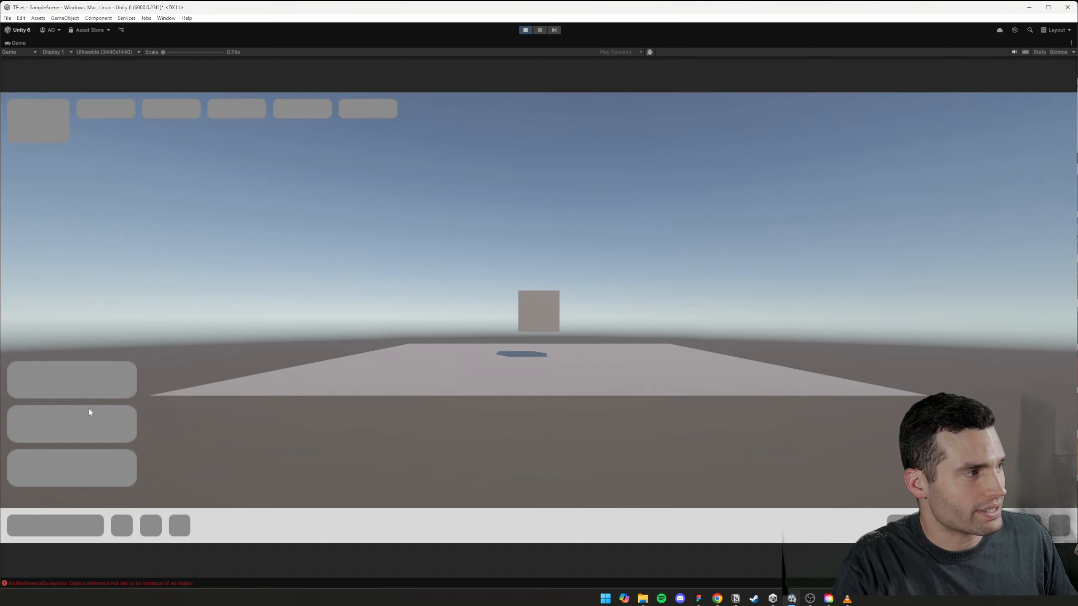
{"action": "left_click", "coordinate": [108, 52]}
{"action": "left_click", "coordinate": [116, 101]}
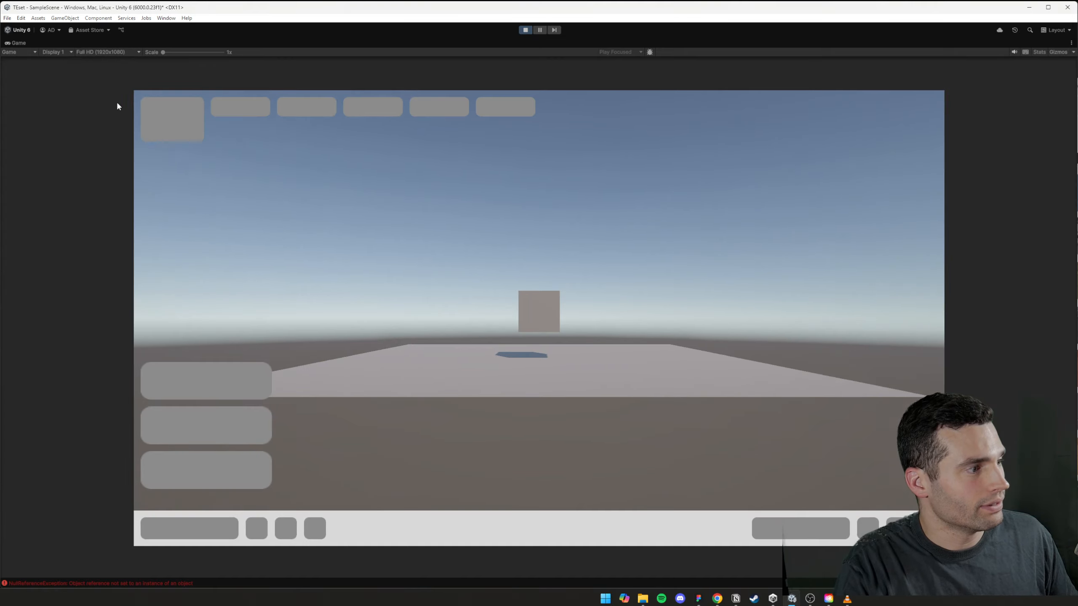
{"action": "left_click", "coordinate": [103, 52]}
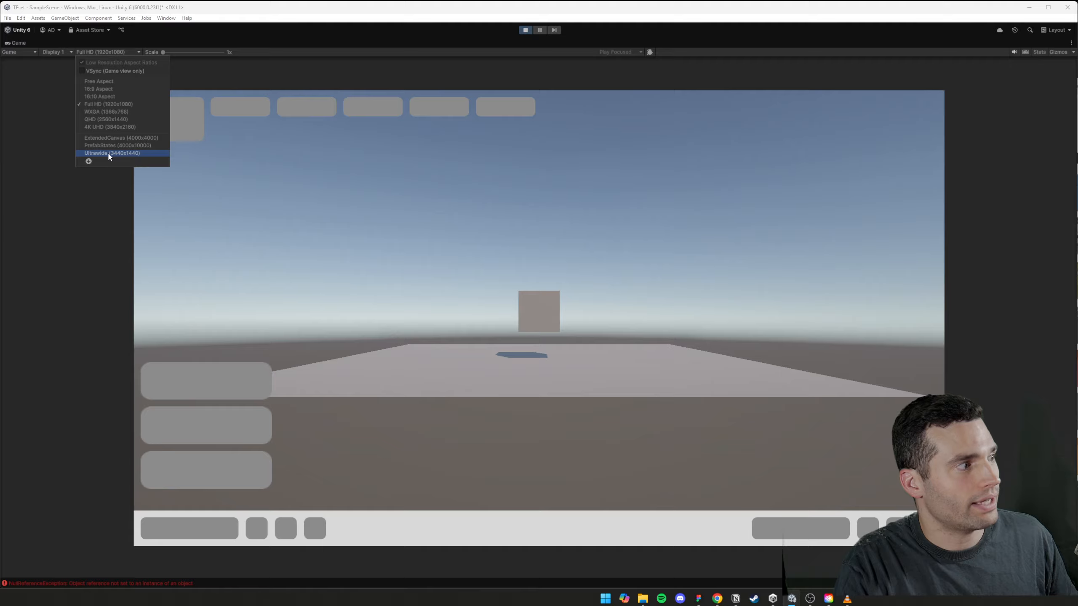
{"action": "left_click", "coordinate": [110, 156]}
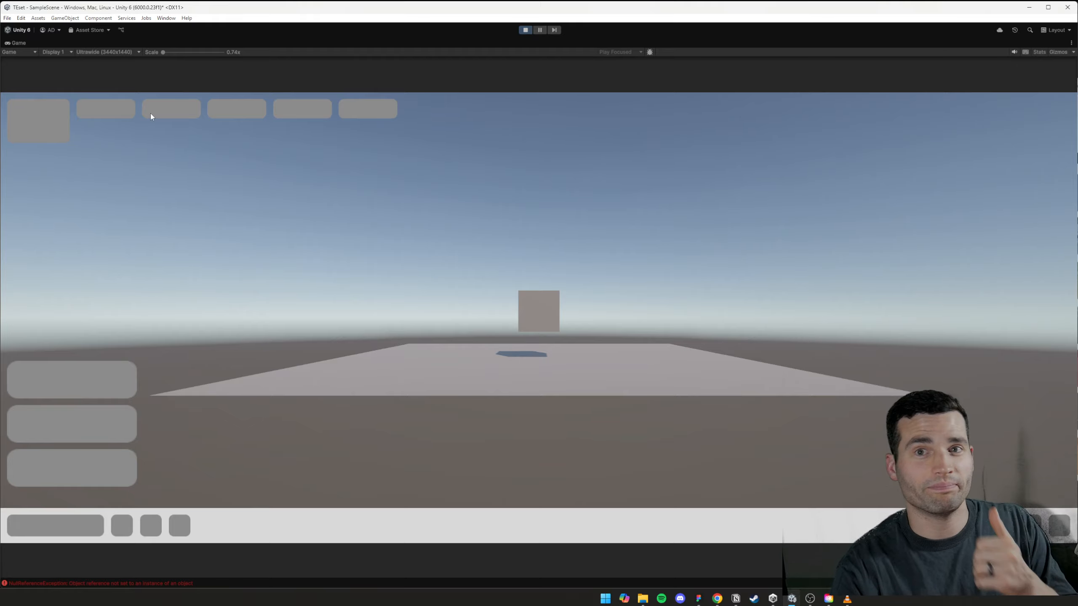
{"action": "left_click", "coordinate": [526, 31]}
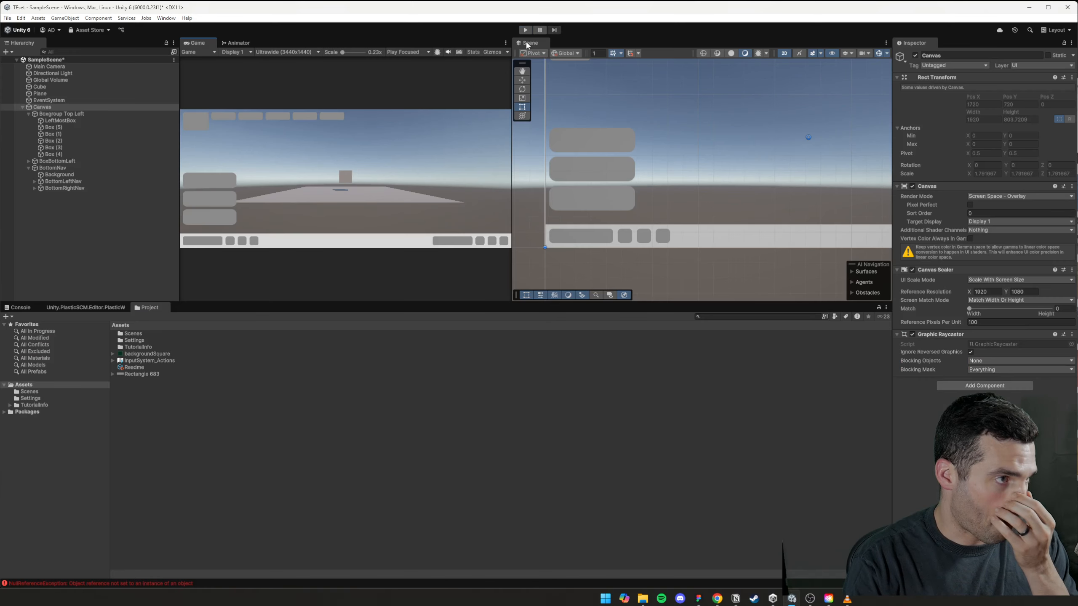
{"action": "key", "text": "f"}
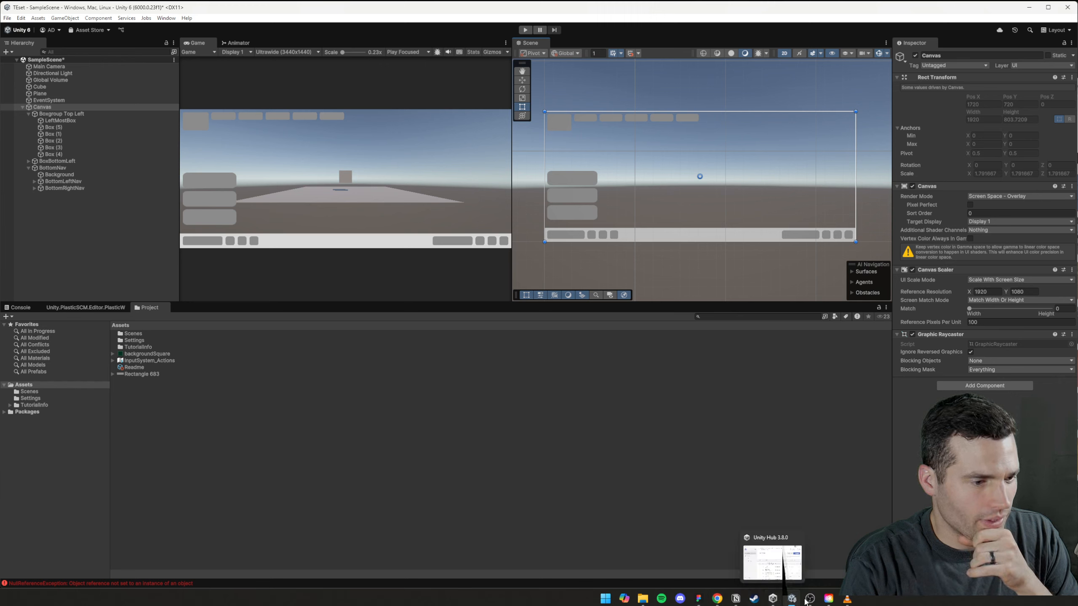
- Switch to the browser and go from the video's details to the channel content page in YouTube Studio
{"action": "mouse_move", "coordinate": [717, 599]}
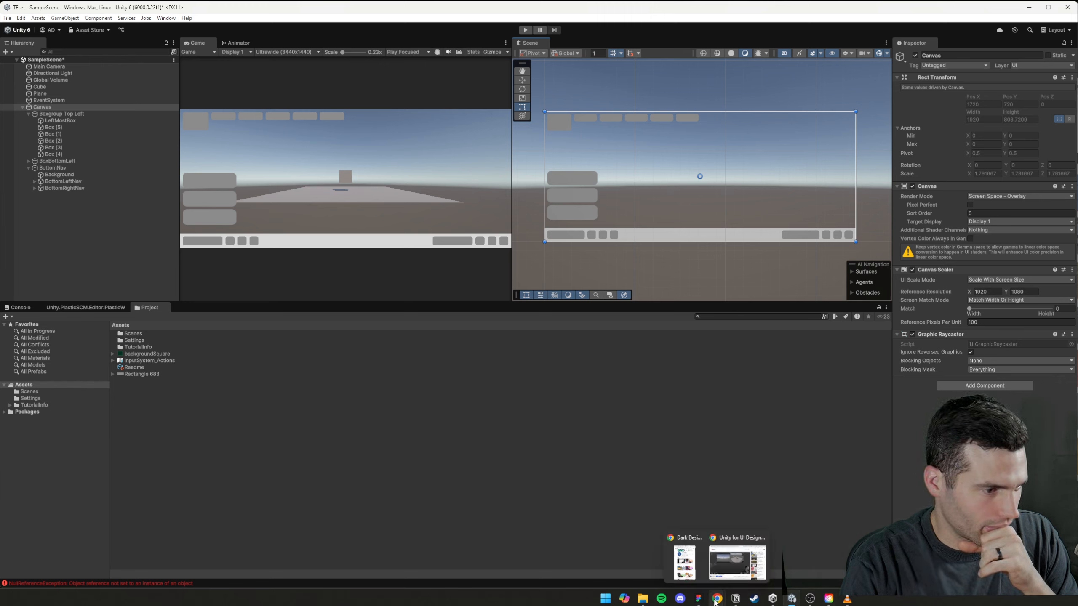
{"action": "left_click", "coordinate": [727, 565]}
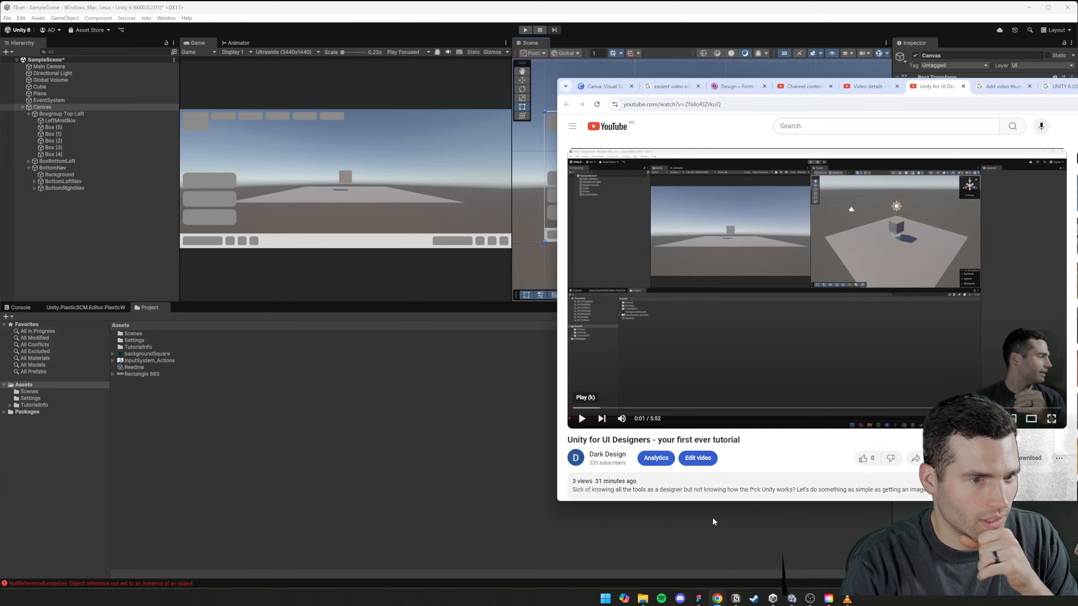
{"action": "left_click", "coordinate": [880, 88]}
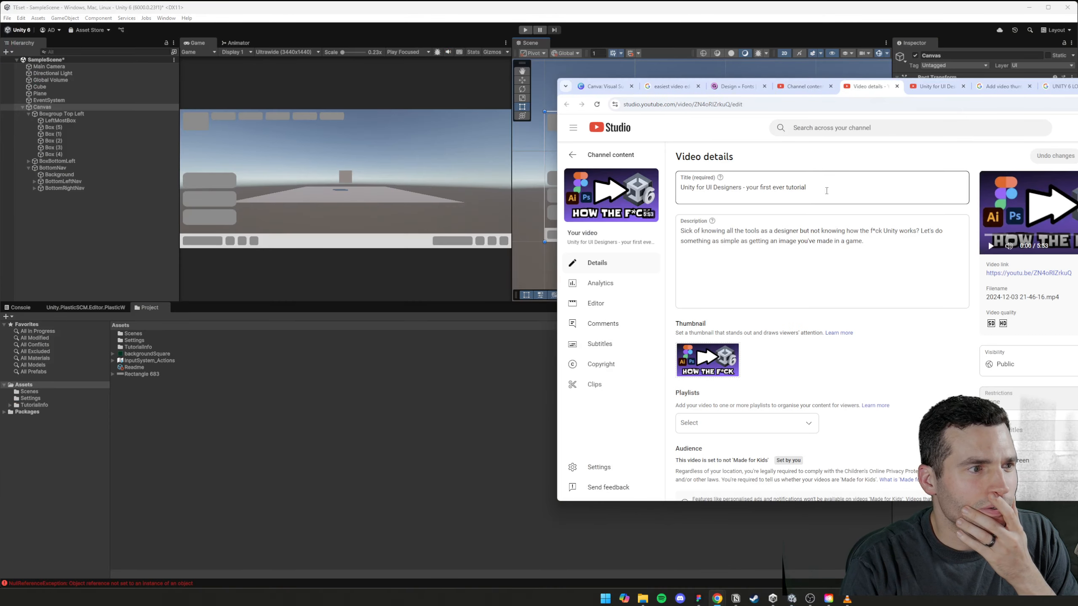
{"action": "left_click", "coordinate": [571, 156]}
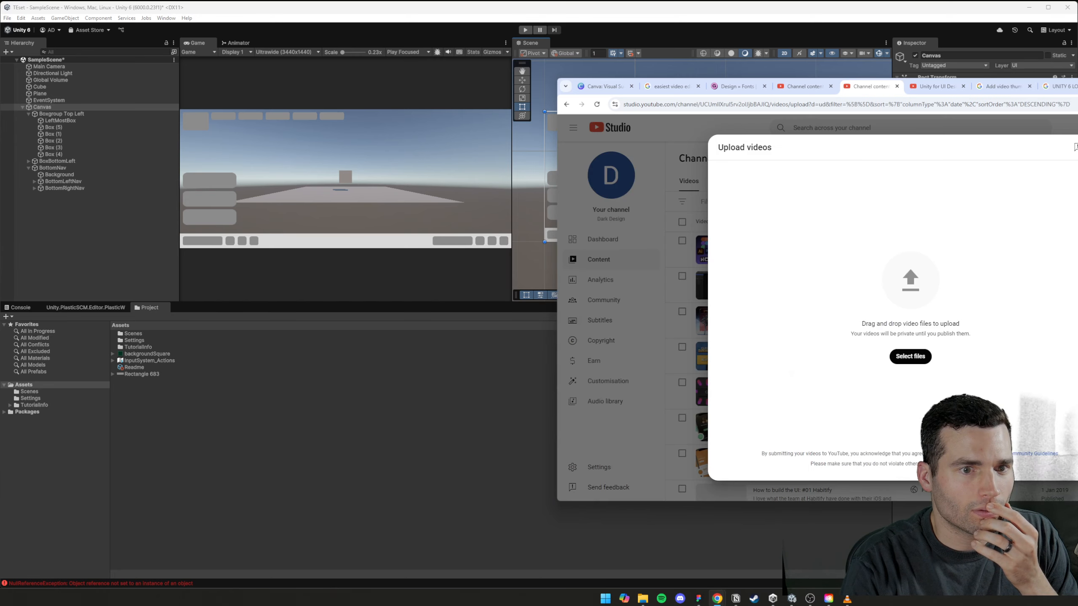